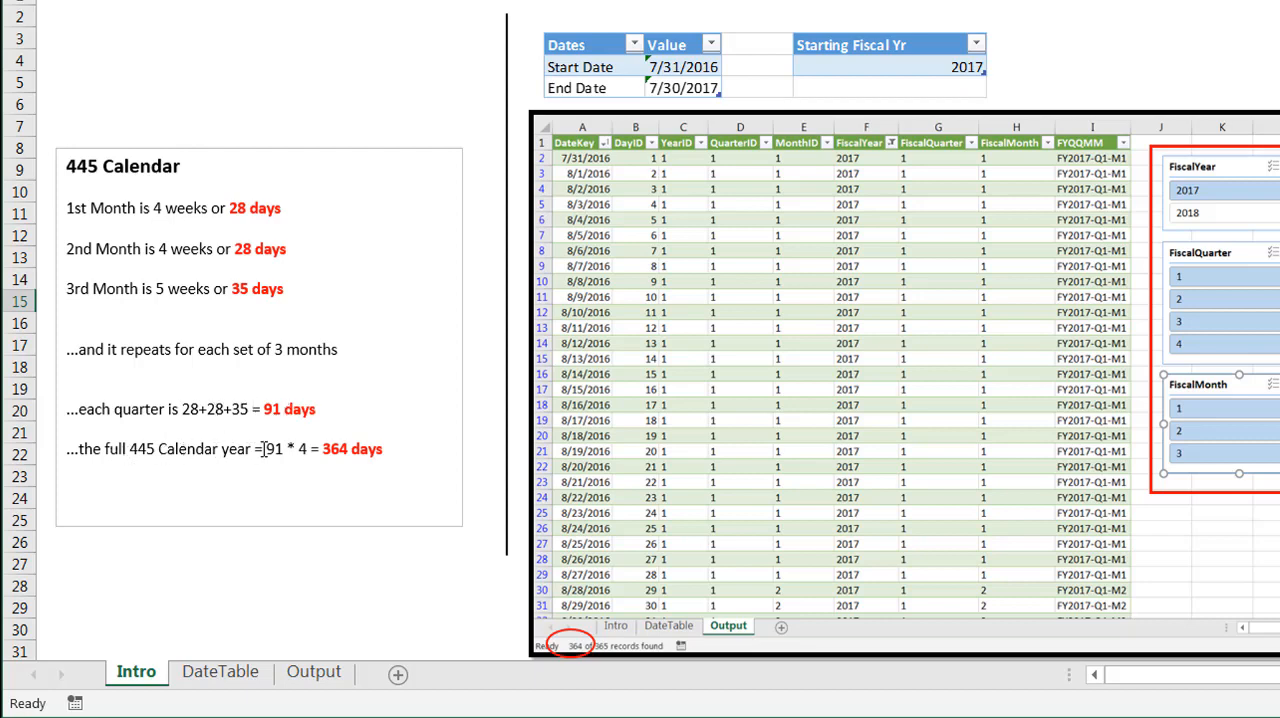
Review the Intro sheet's example screenshots of the 445 calendar output filtered by fiscal year, quarter and month
left_click_drag(1238, 676, 1279, 677)
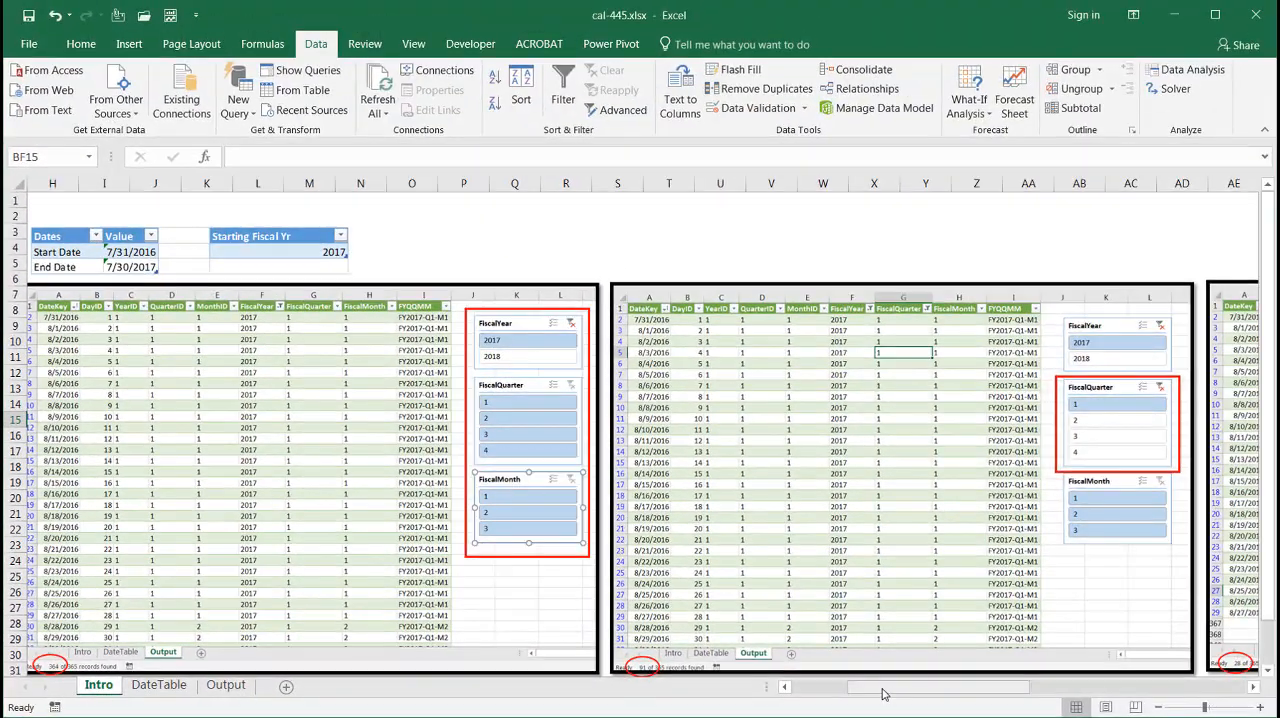
left_click_drag(917, 686, 1122, 686)
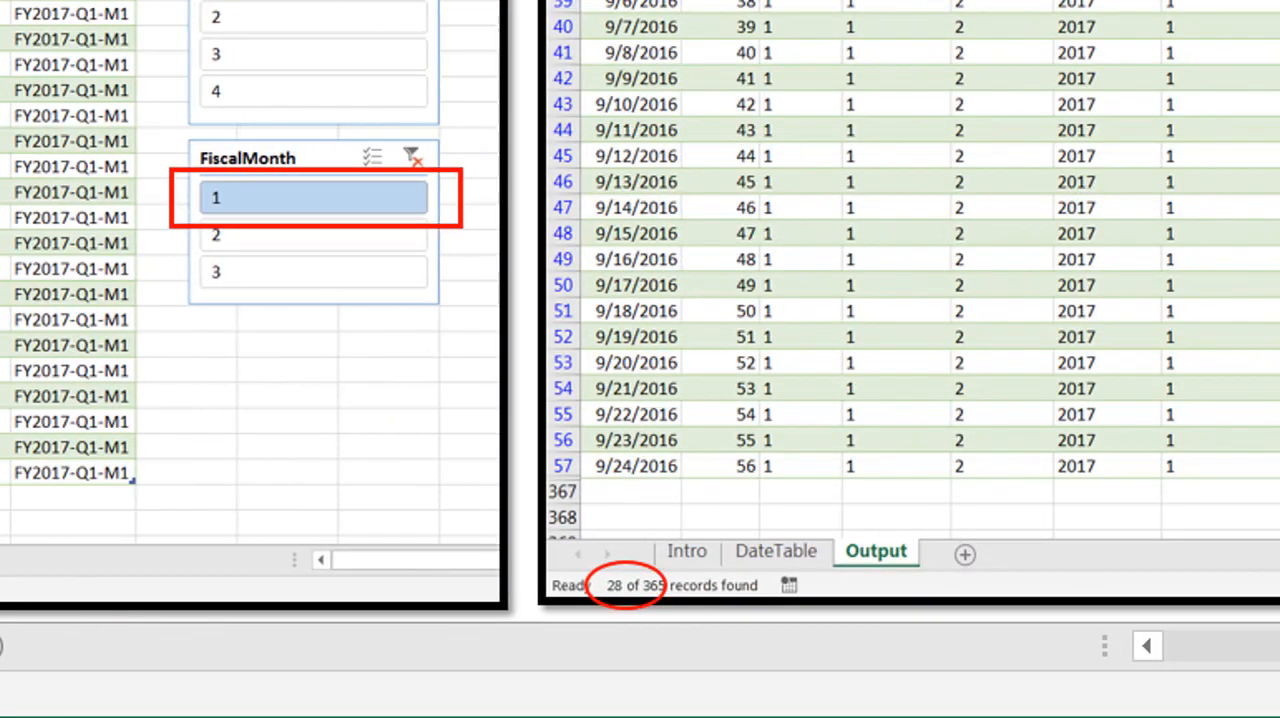
scroll(640, 310, "right", 5)
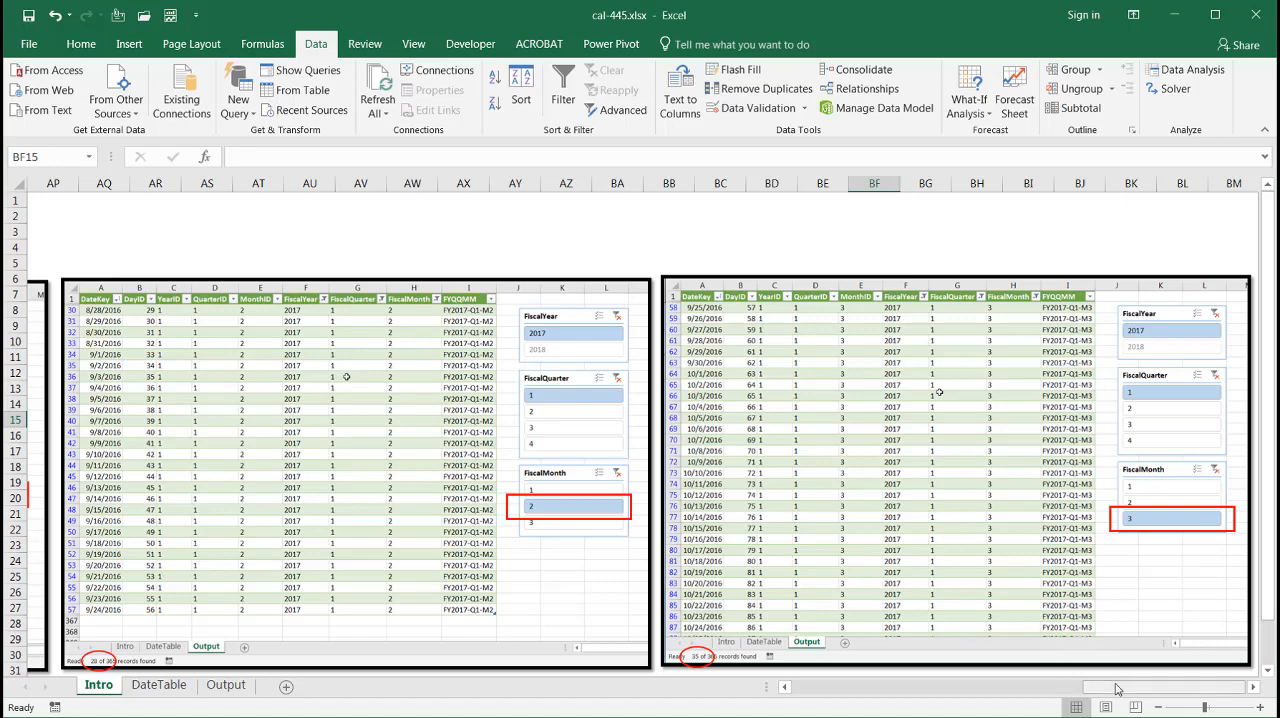
left_click_drag(1117, 688, 783, 687)
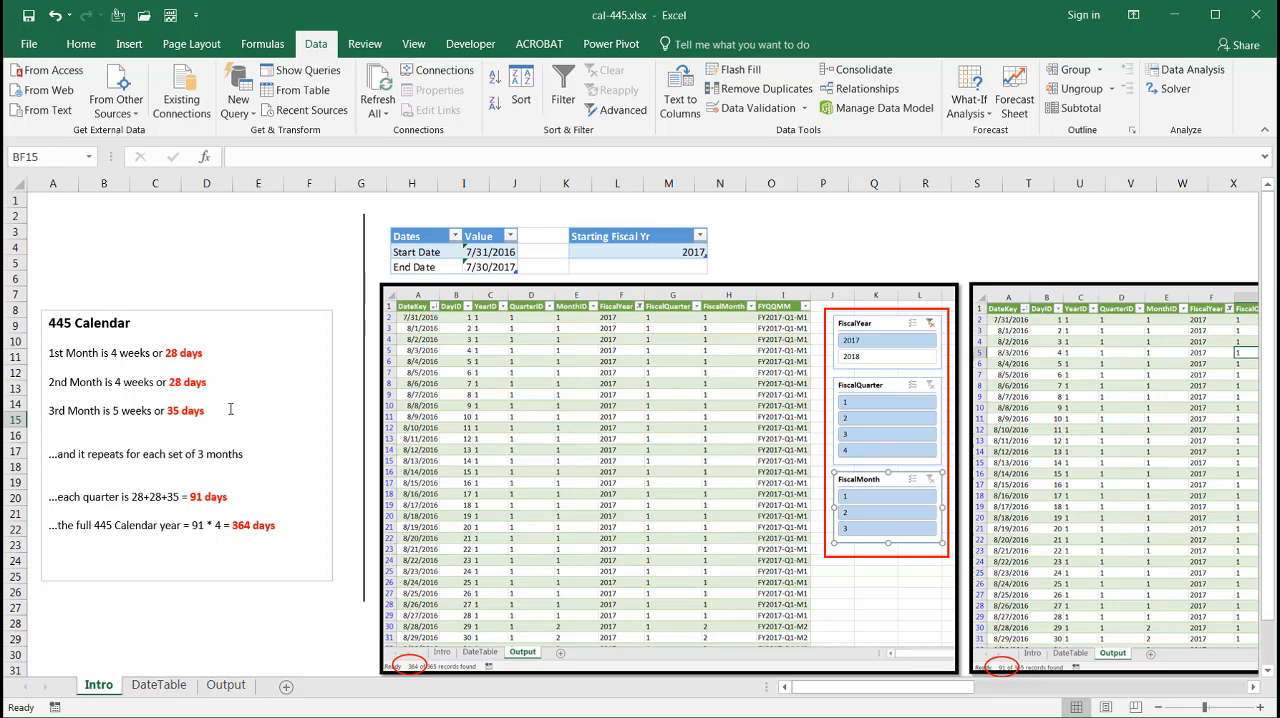
Create a new blank workbook and enter the headers Date in A2 and Values in B2
key("ctrl+n")
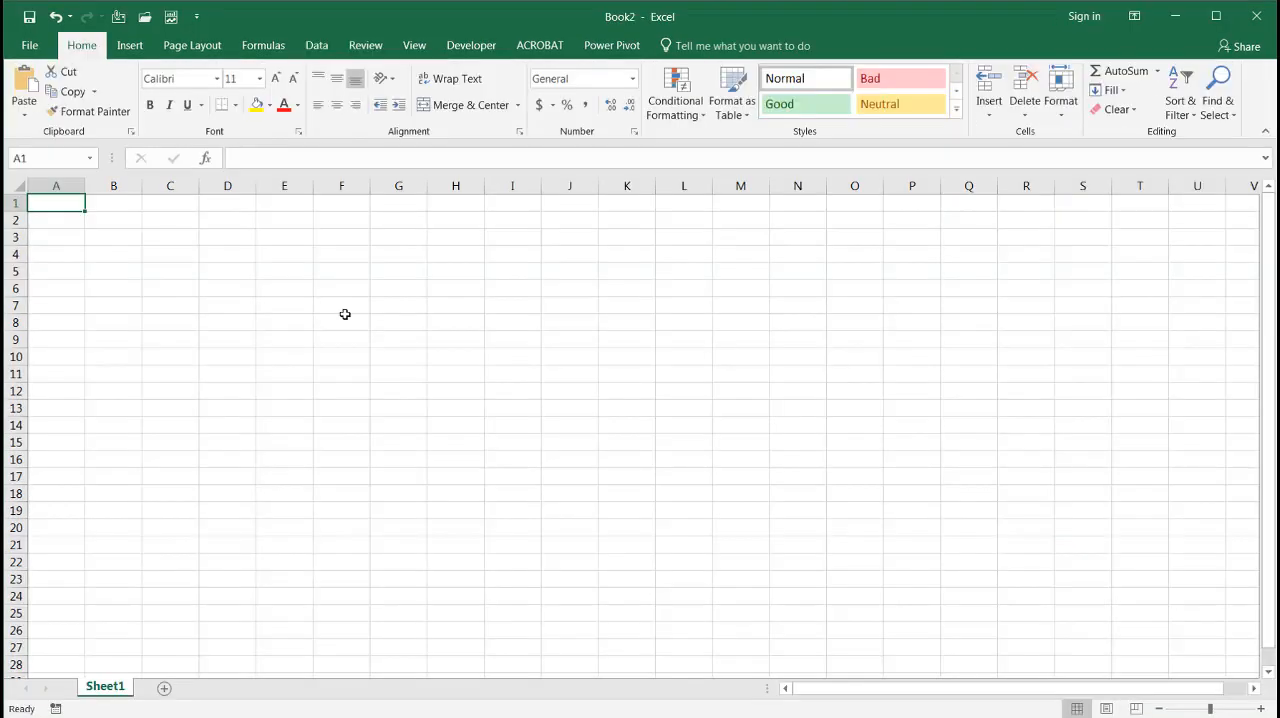
left_click(70, 224)
type("Date")
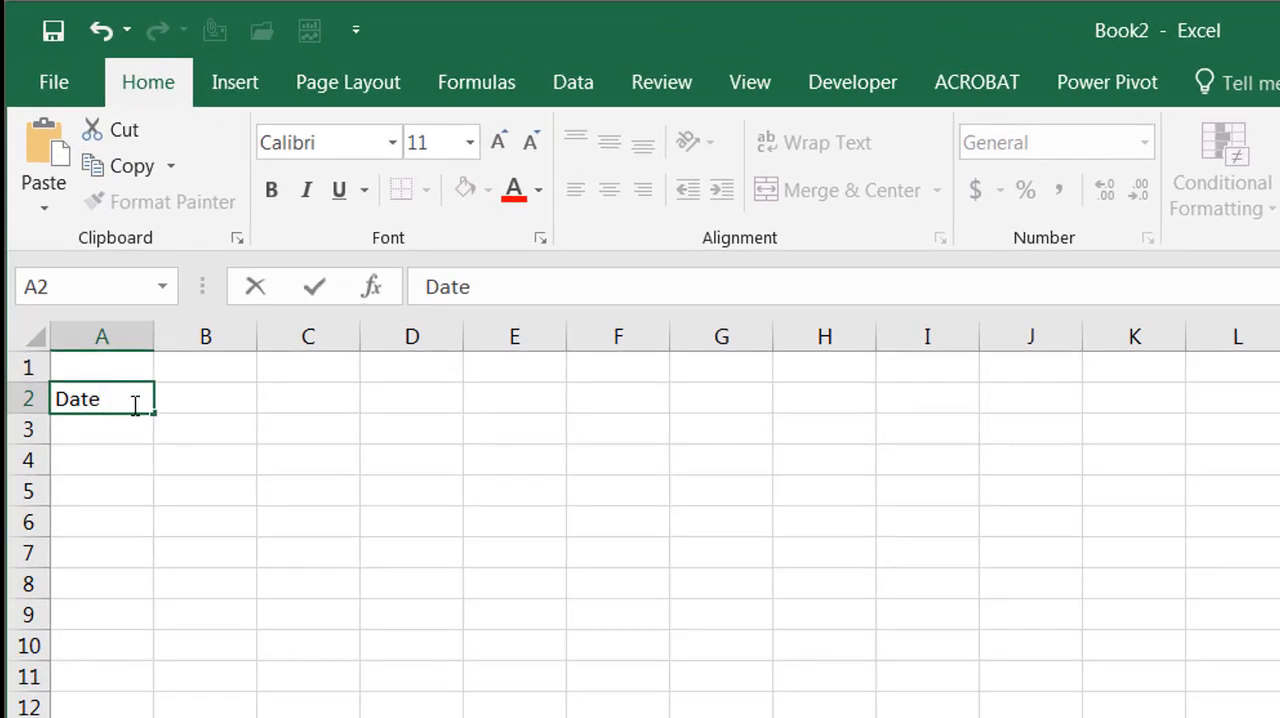
left_click(180, 400)
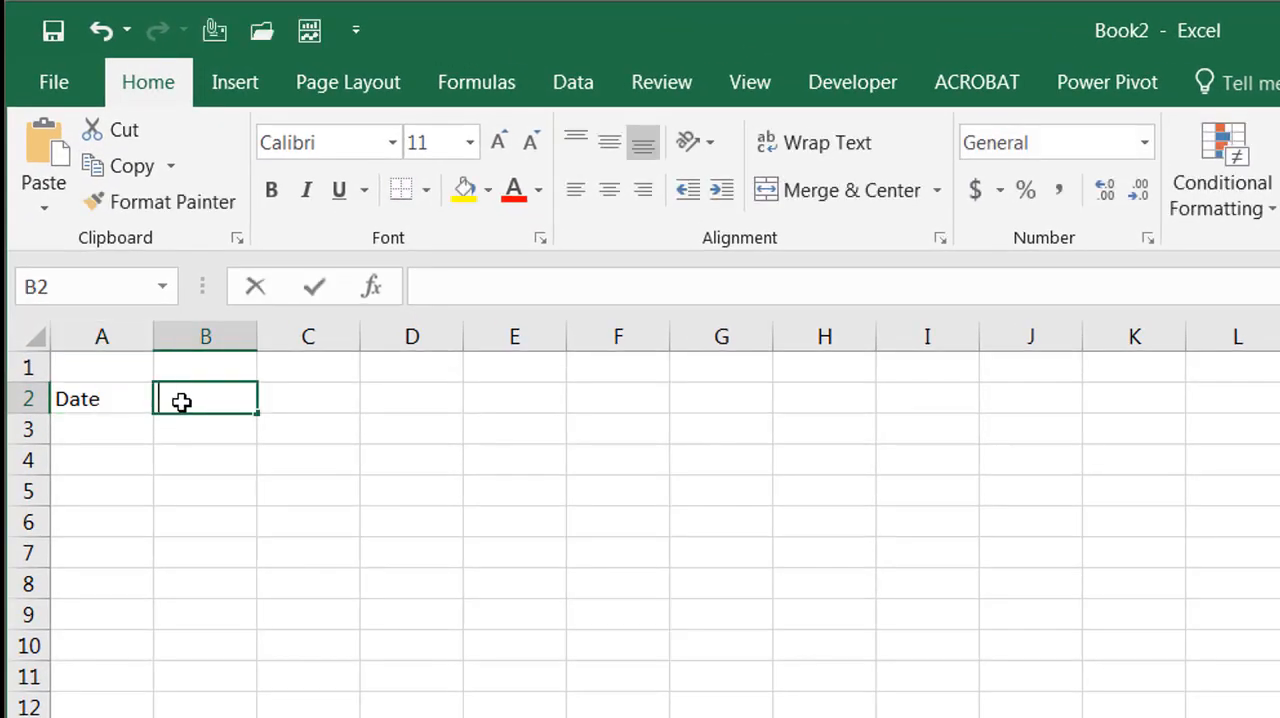
type("Values")
Label A3 StartDate and A4 EndDate, and enter 7/31/2016 as the start date in B3
left_click(84, 430)
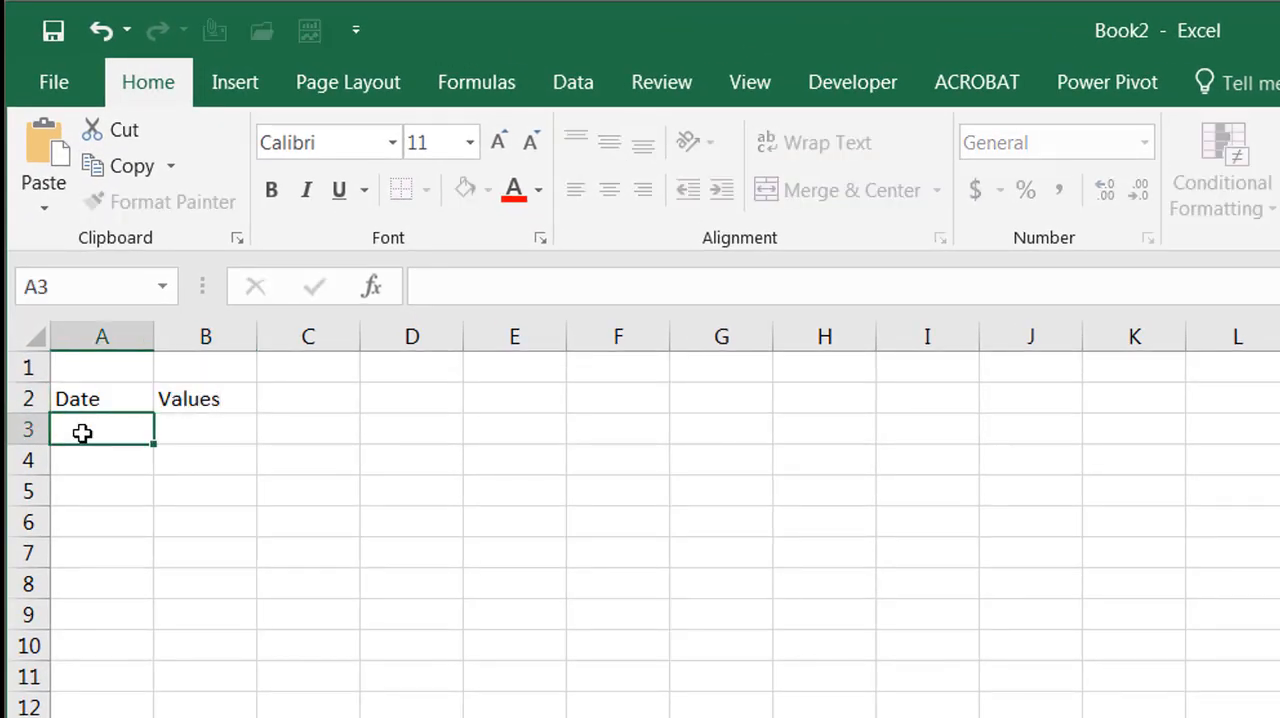
type("StartDate")
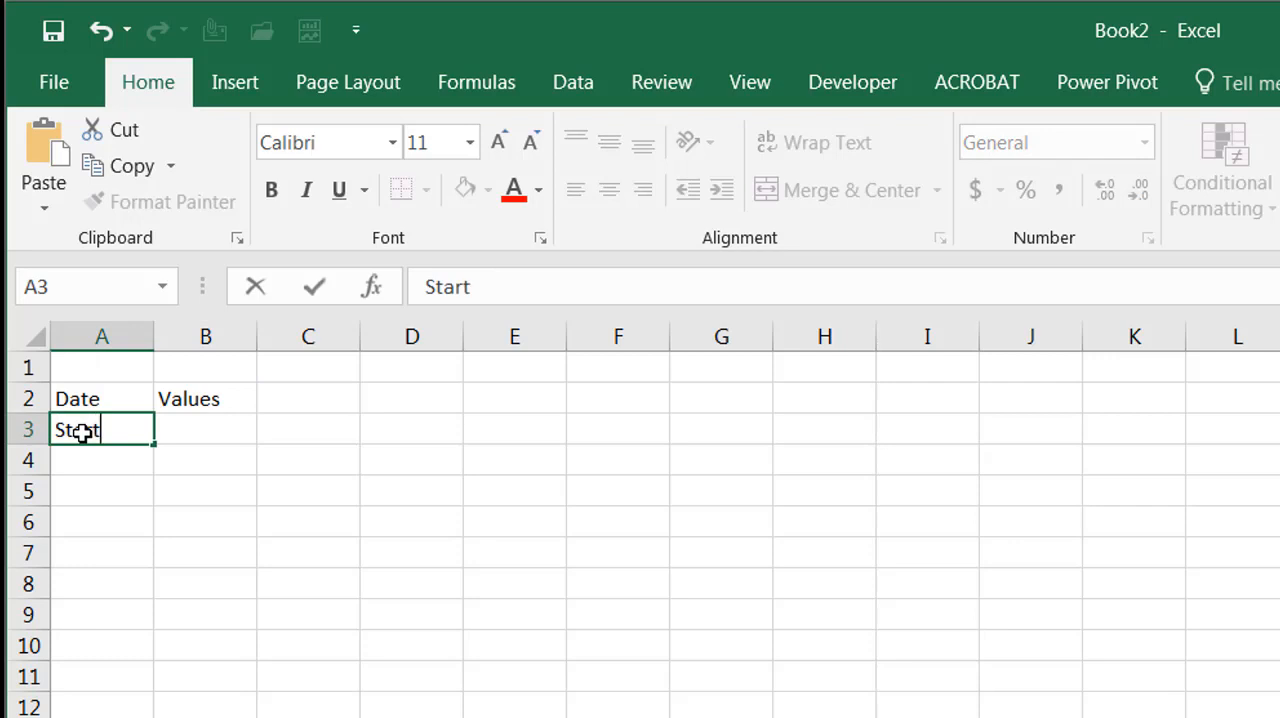
key("Return")
type("EndDate")
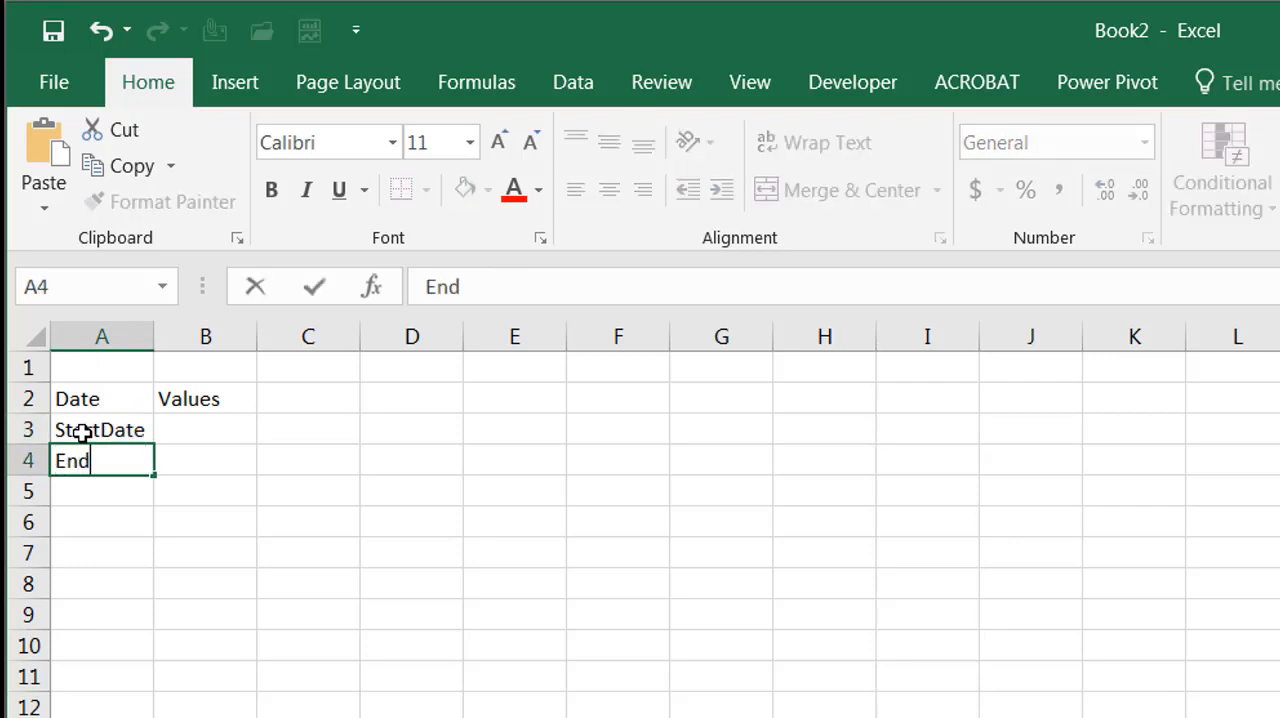
left_click(223, 428)
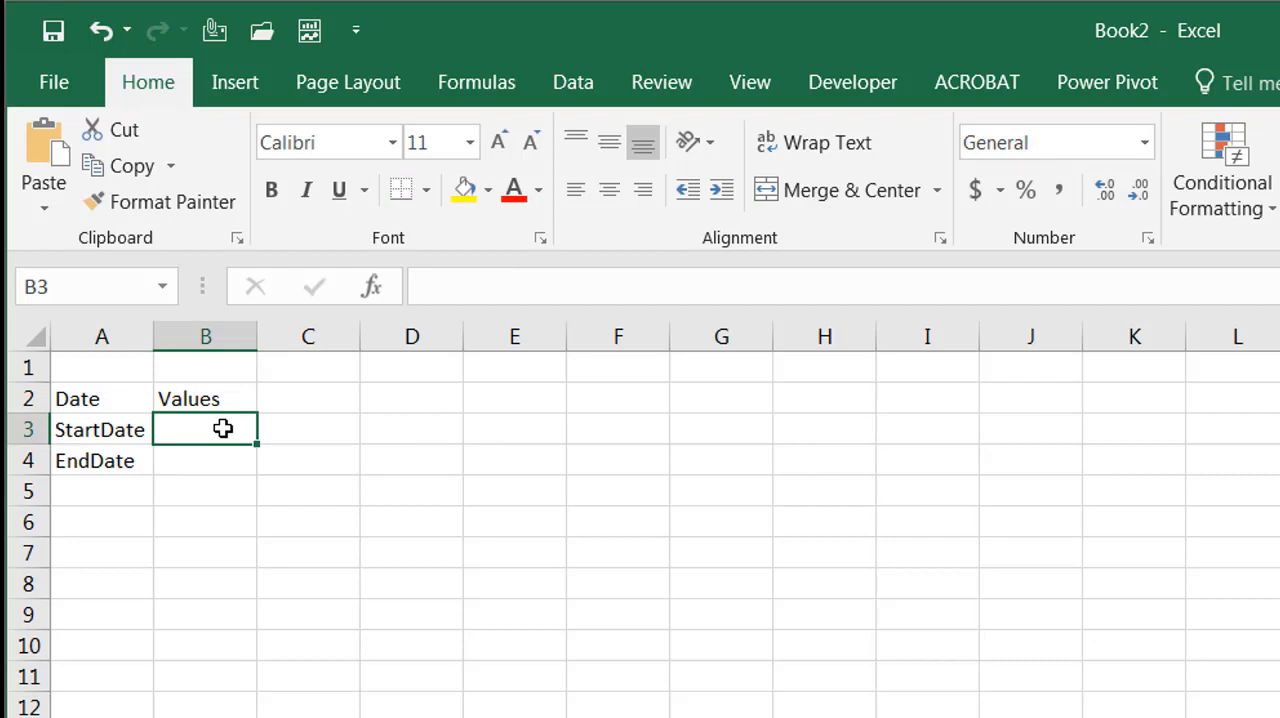
type("7")
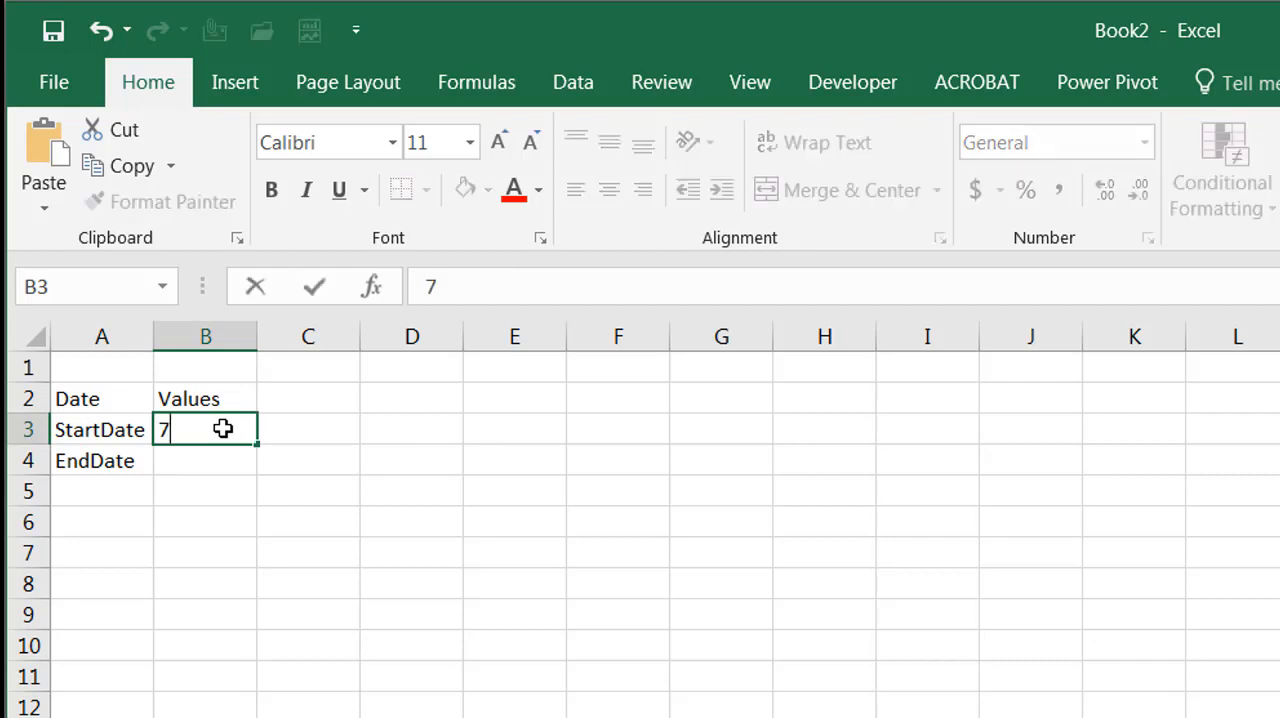
type("/31/2016")
Calculate the end date in B4 with the formula =B3+364
left_click(224, 461)
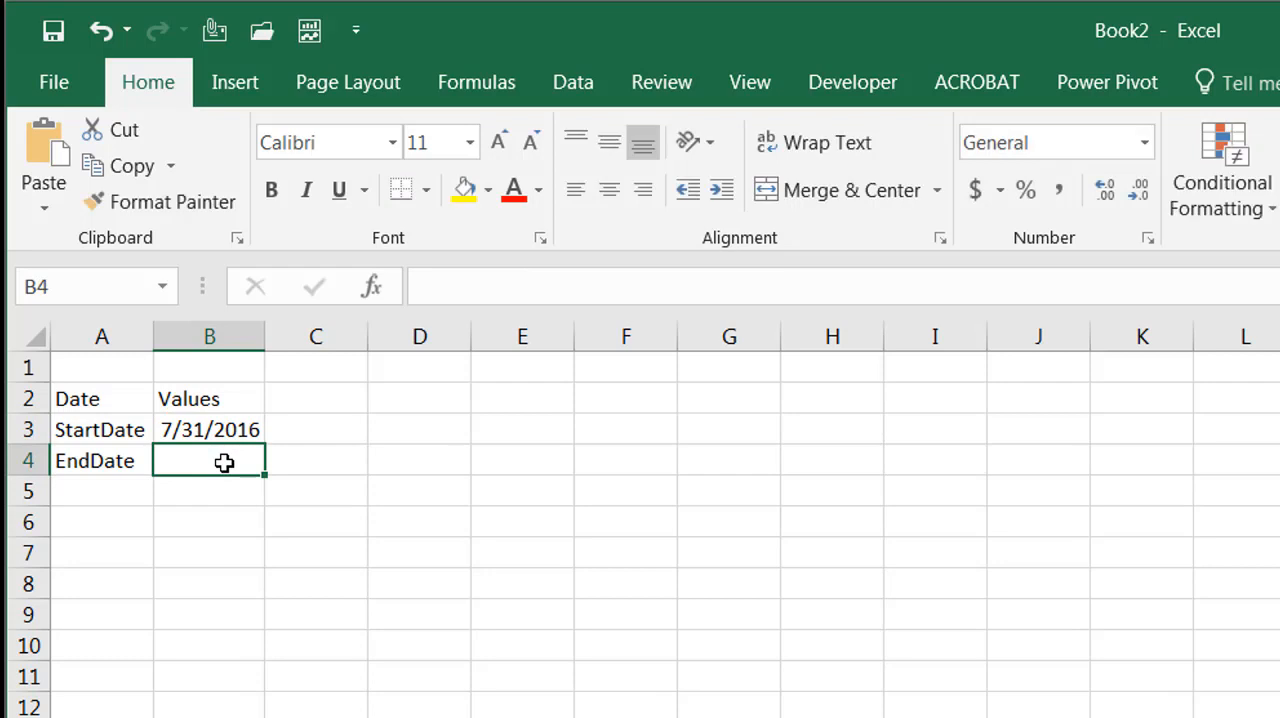
type("=")
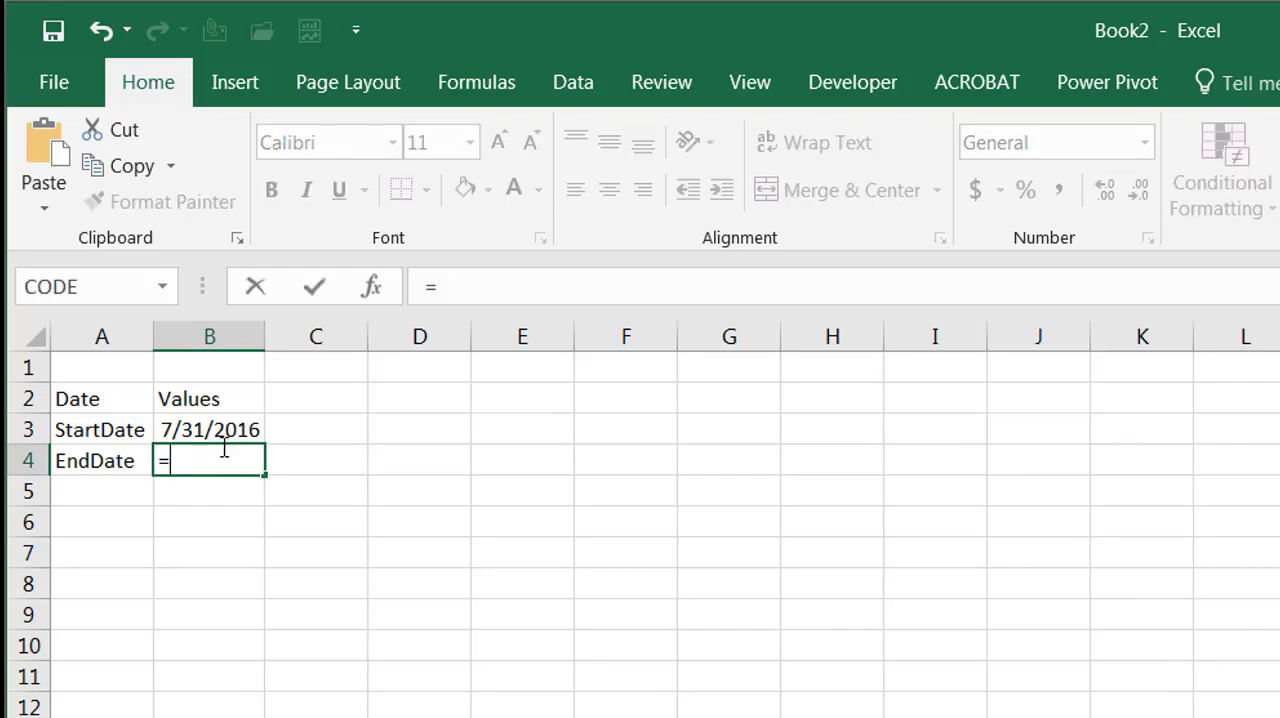
left_click(217, 429)
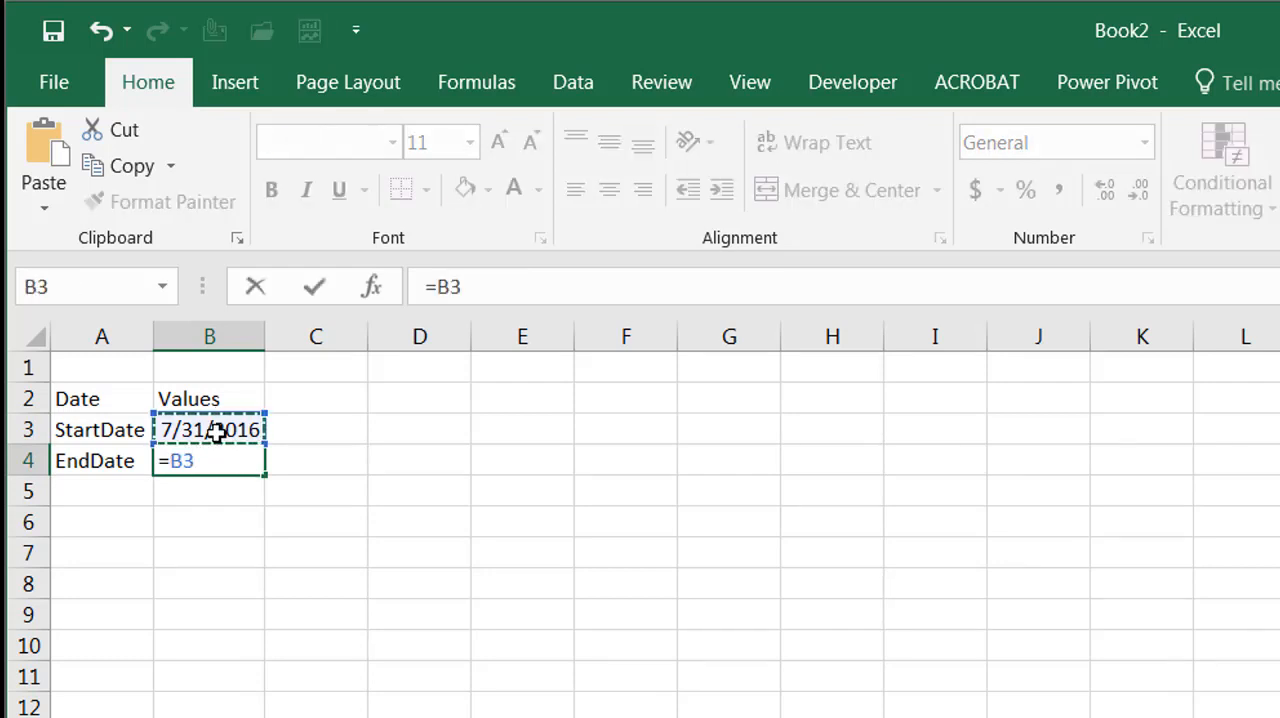
type("+364")
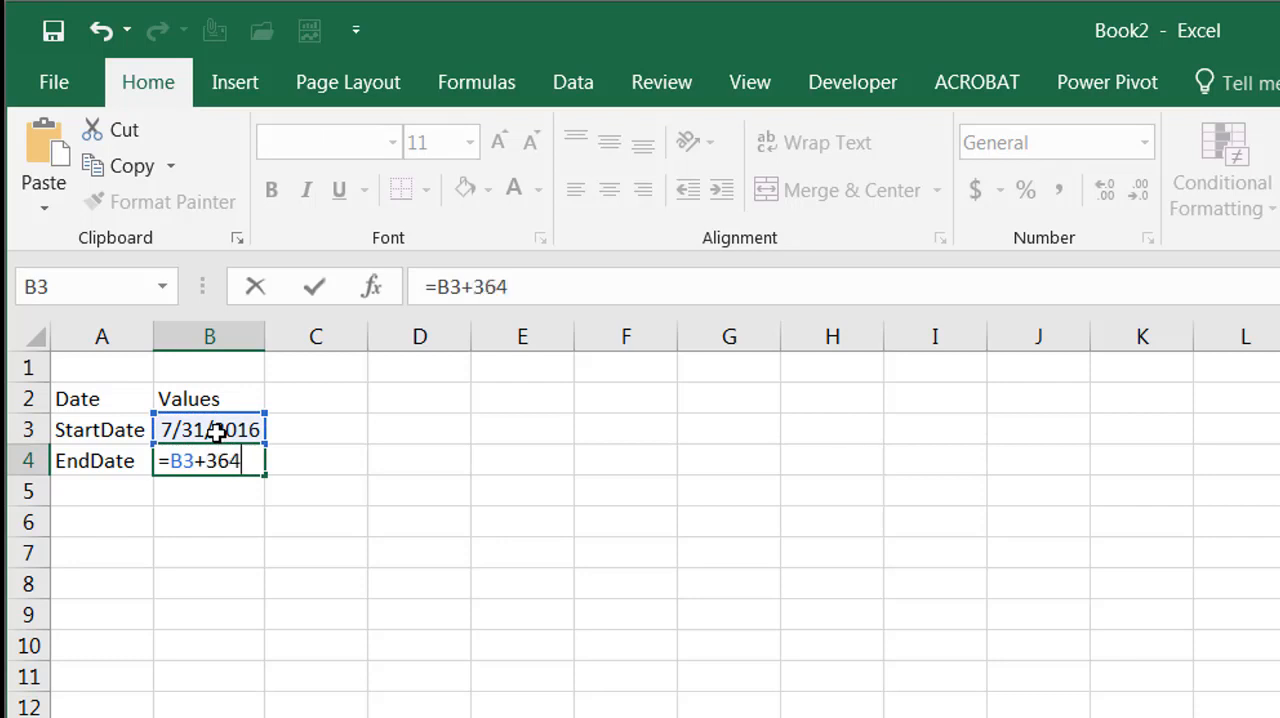
key("Return")
Convert the range A2:B4 into a table with headers and load it into the Power Query Editor
left_click(232, 465)
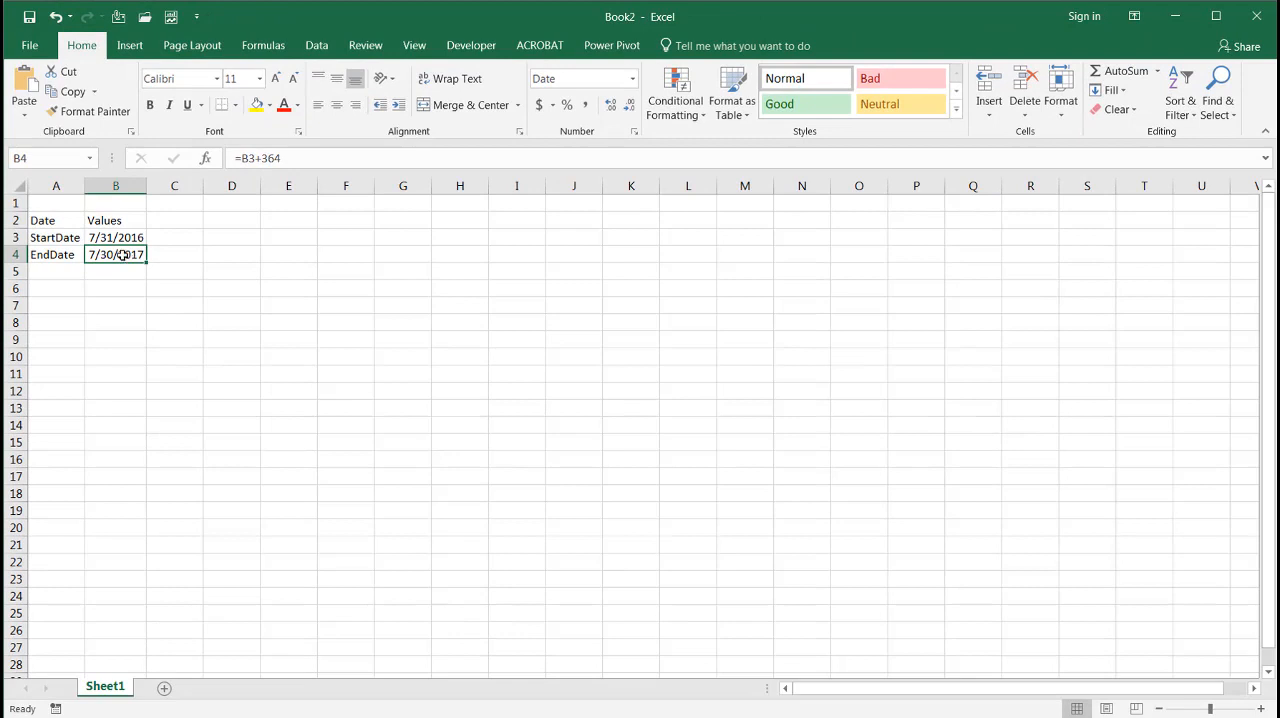
key("ctrl+t")
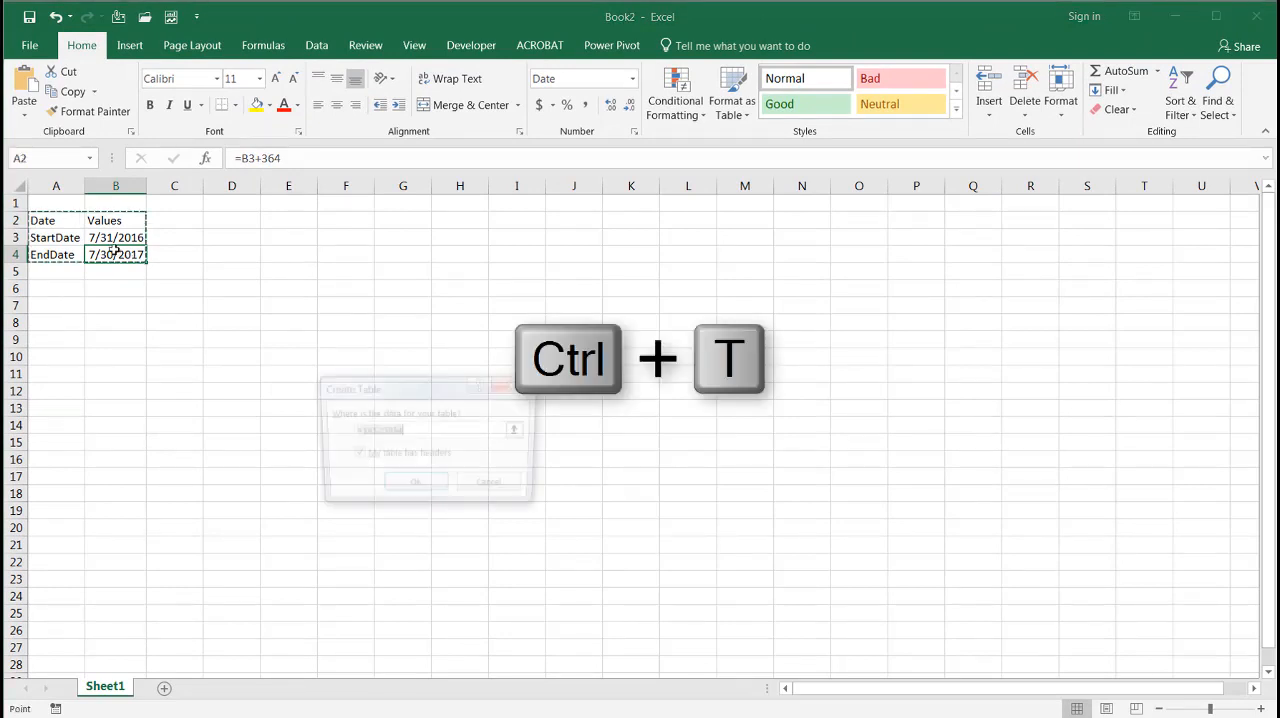
left_click(414, 487)
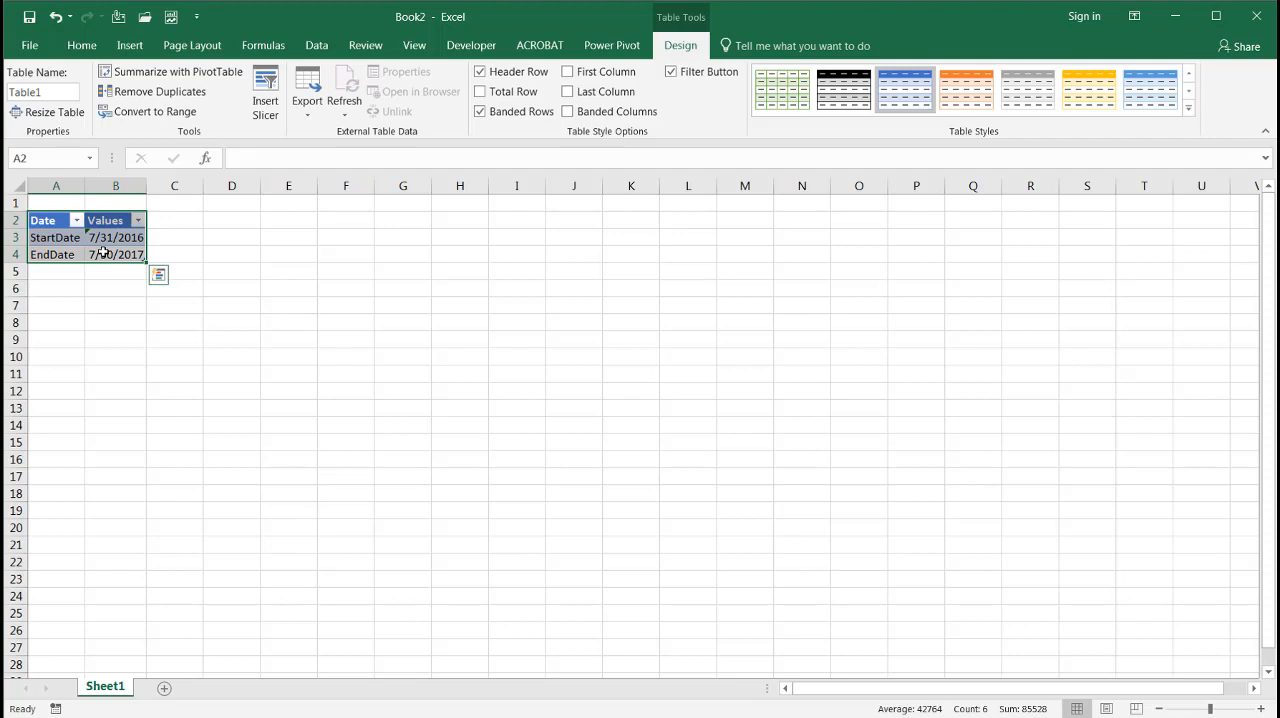
left_click(316, 46)
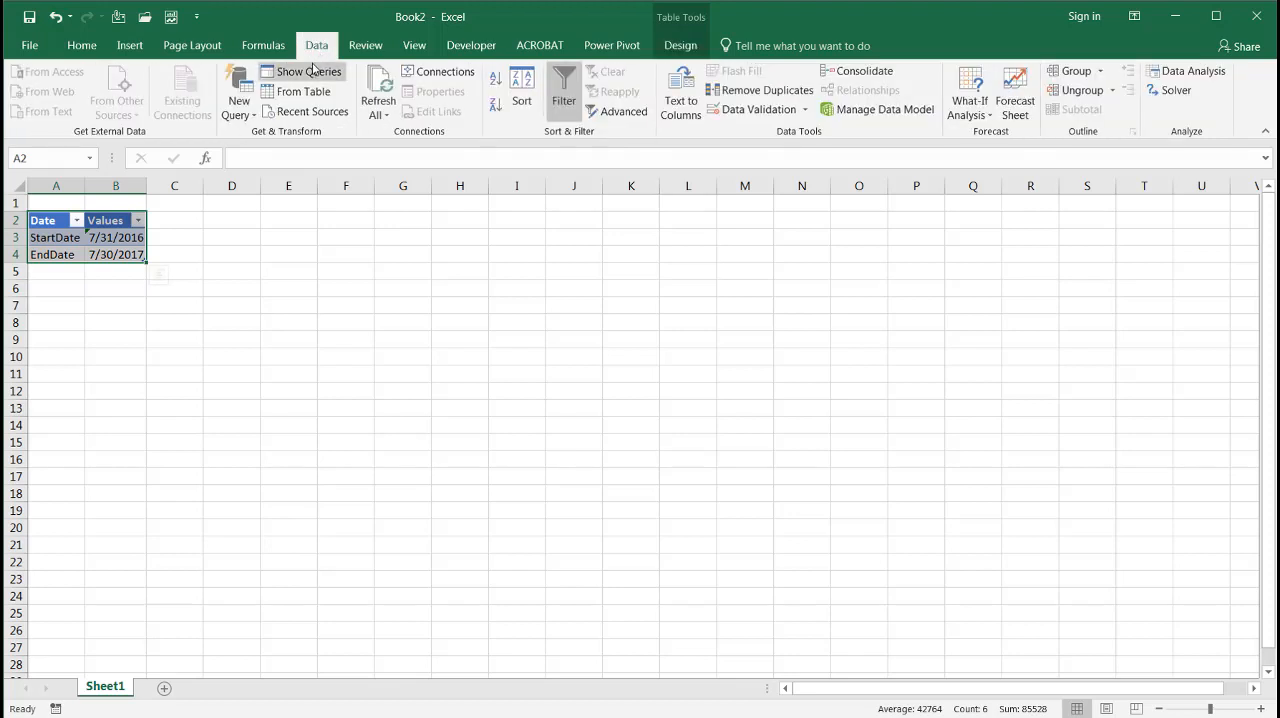
left_click(313, 100)
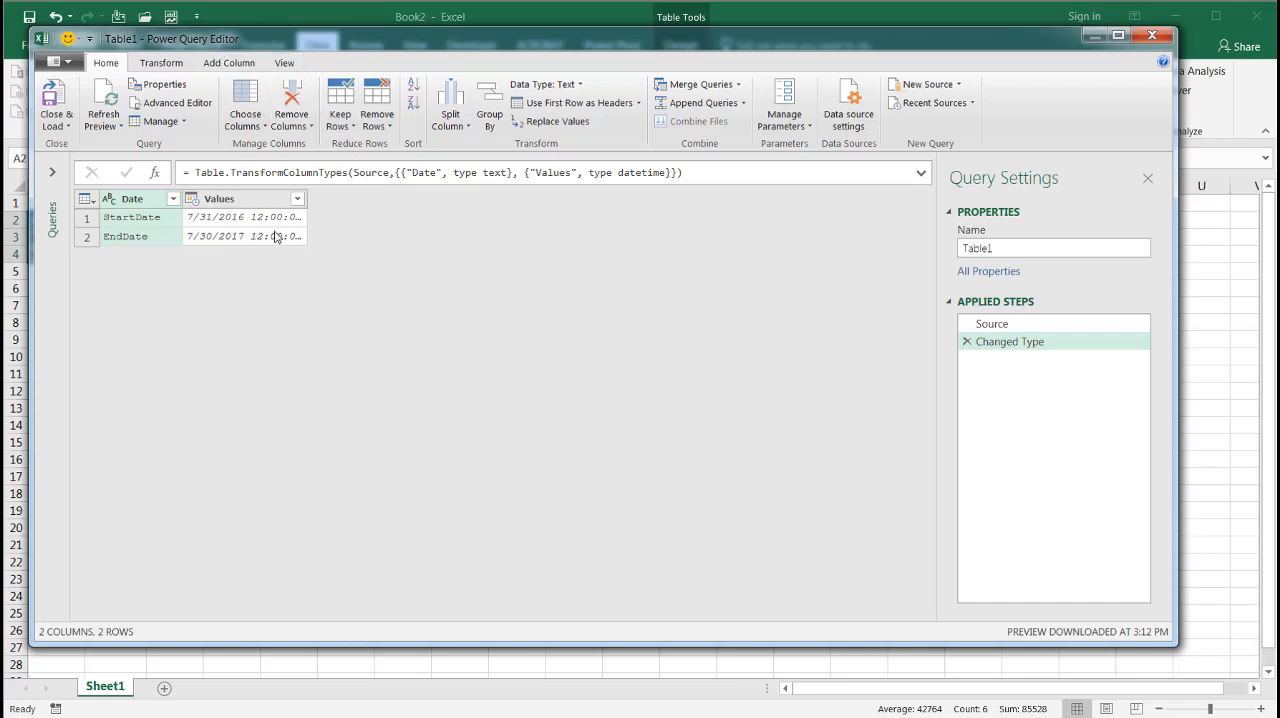
Delete the Changed Type step and add a custom step with the formula = Source[Values]{0} to extract the start date
left_click(967, 343)
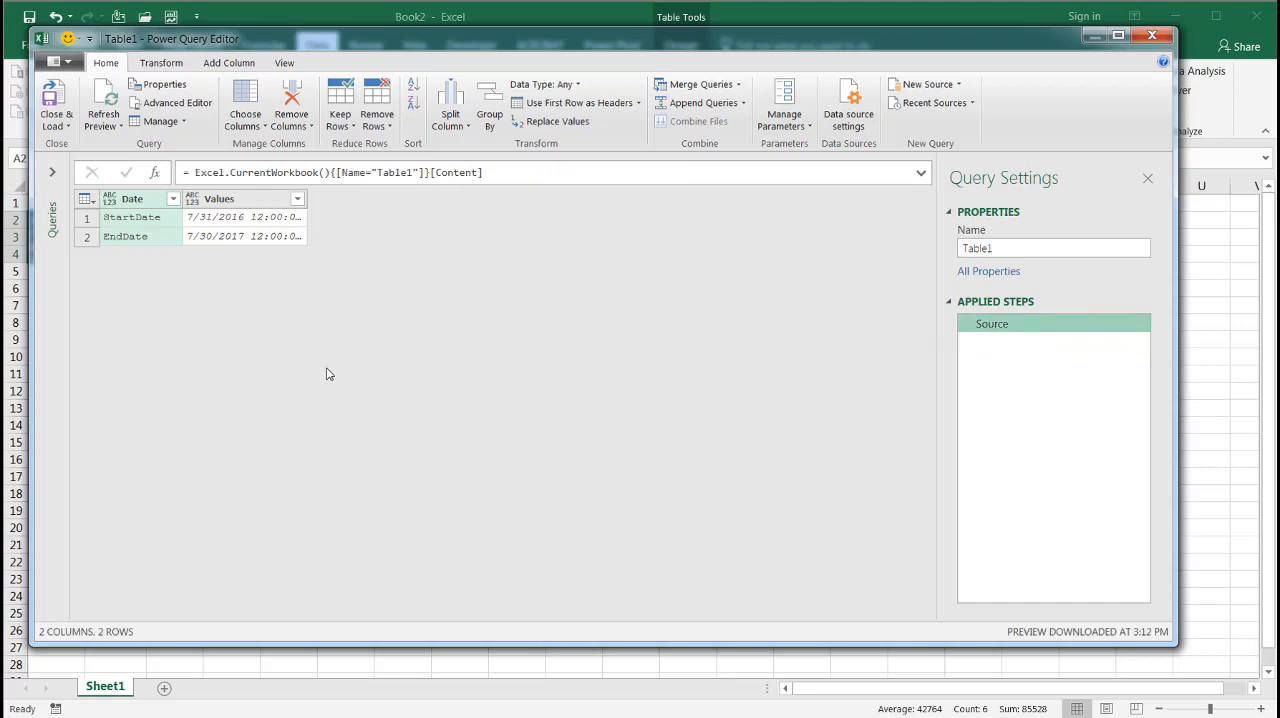
left_click(155, 174)
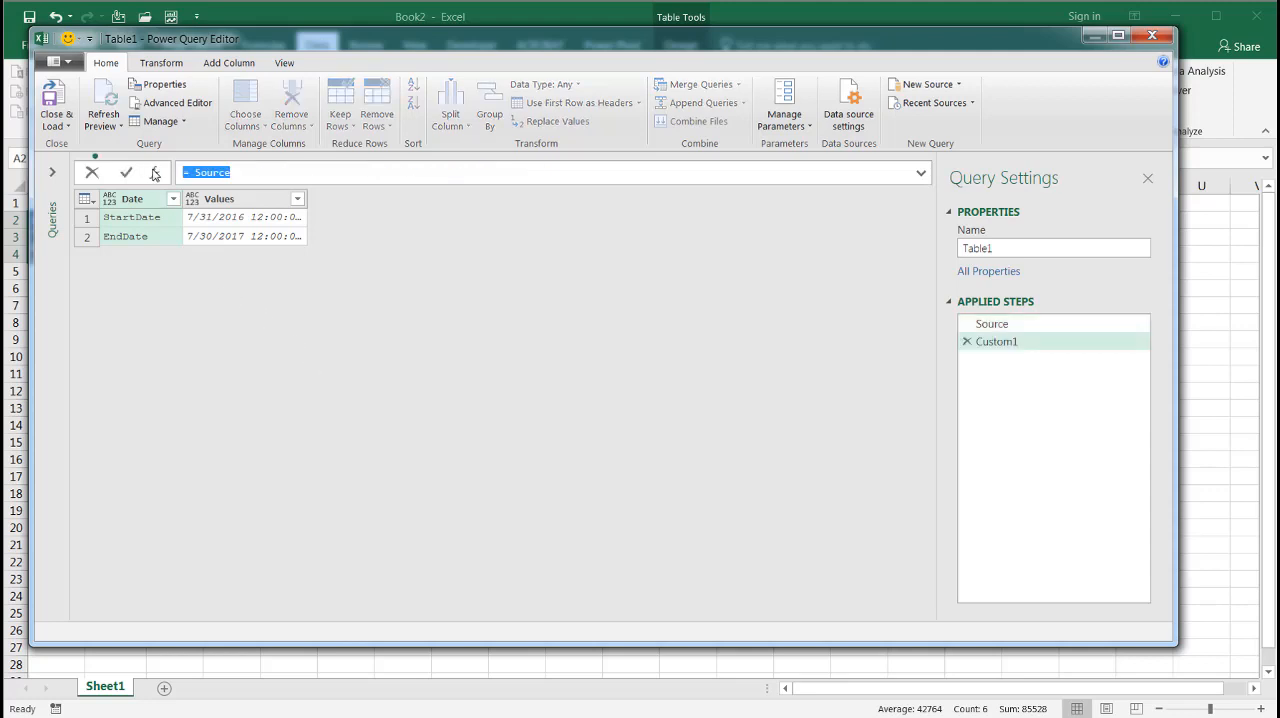
left_click(236, 174)
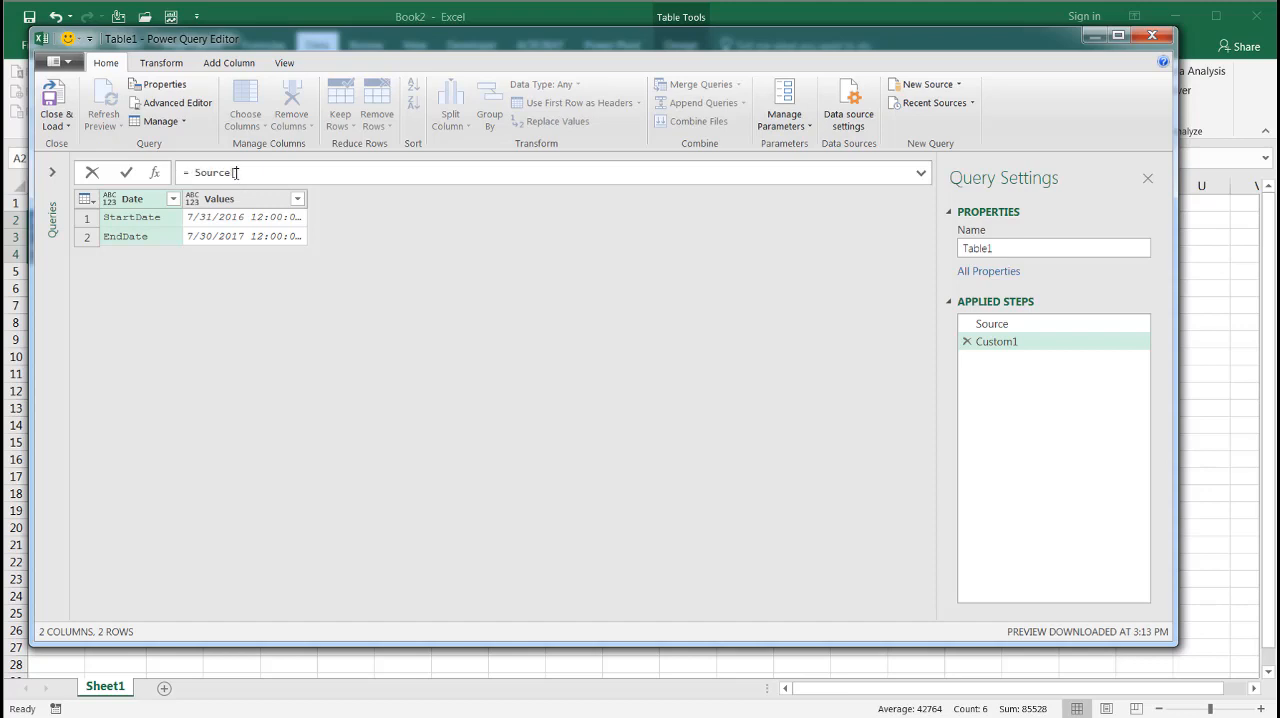
type("alues][V")
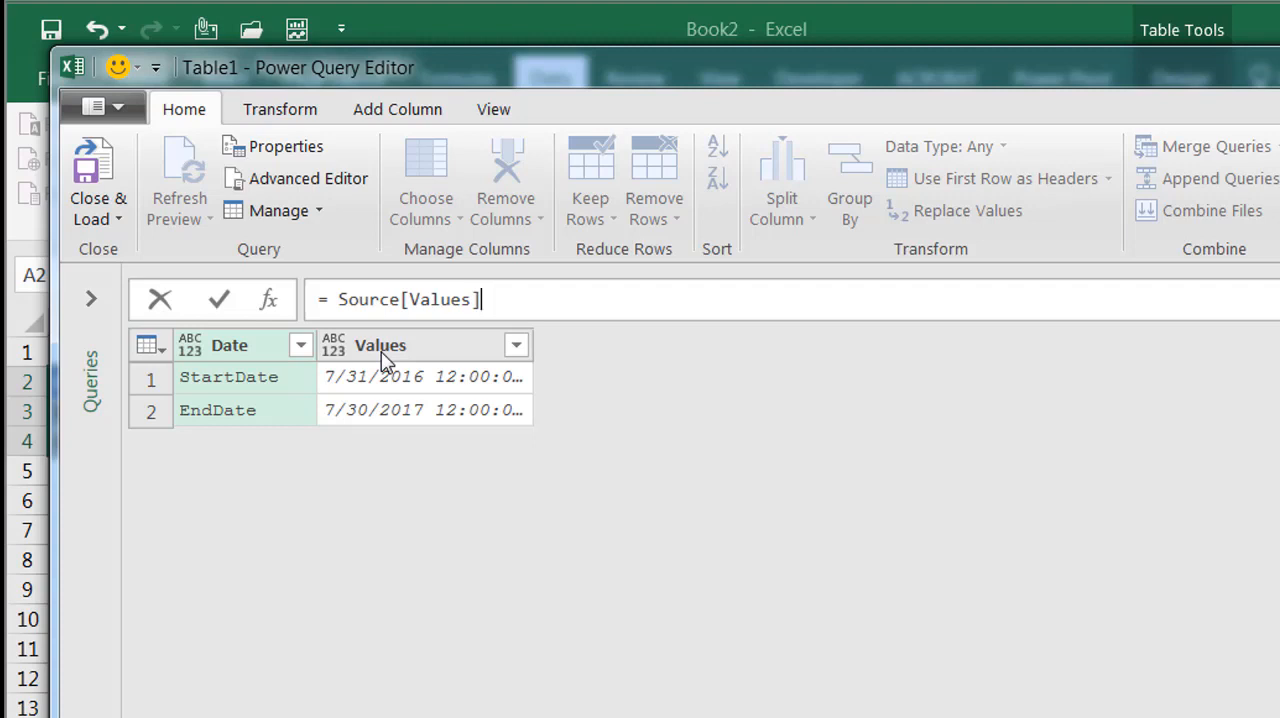
type("{0}")
key("Return")
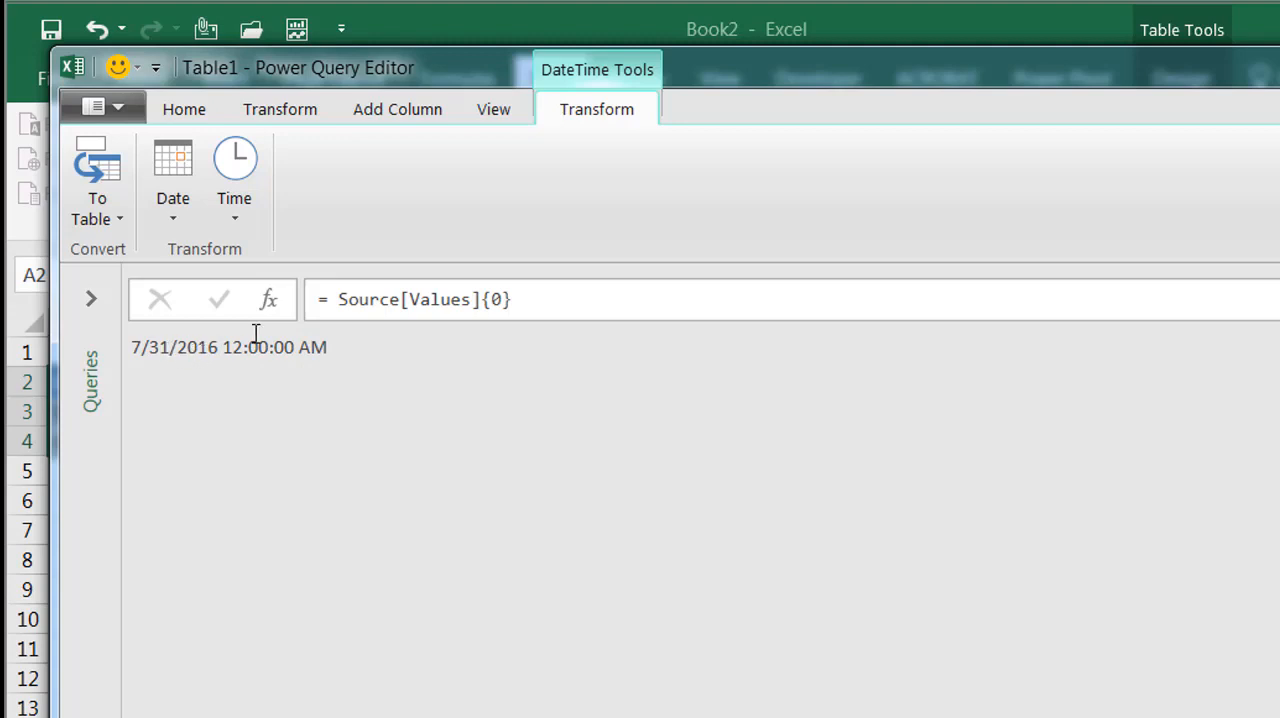
left_click(339, 300)
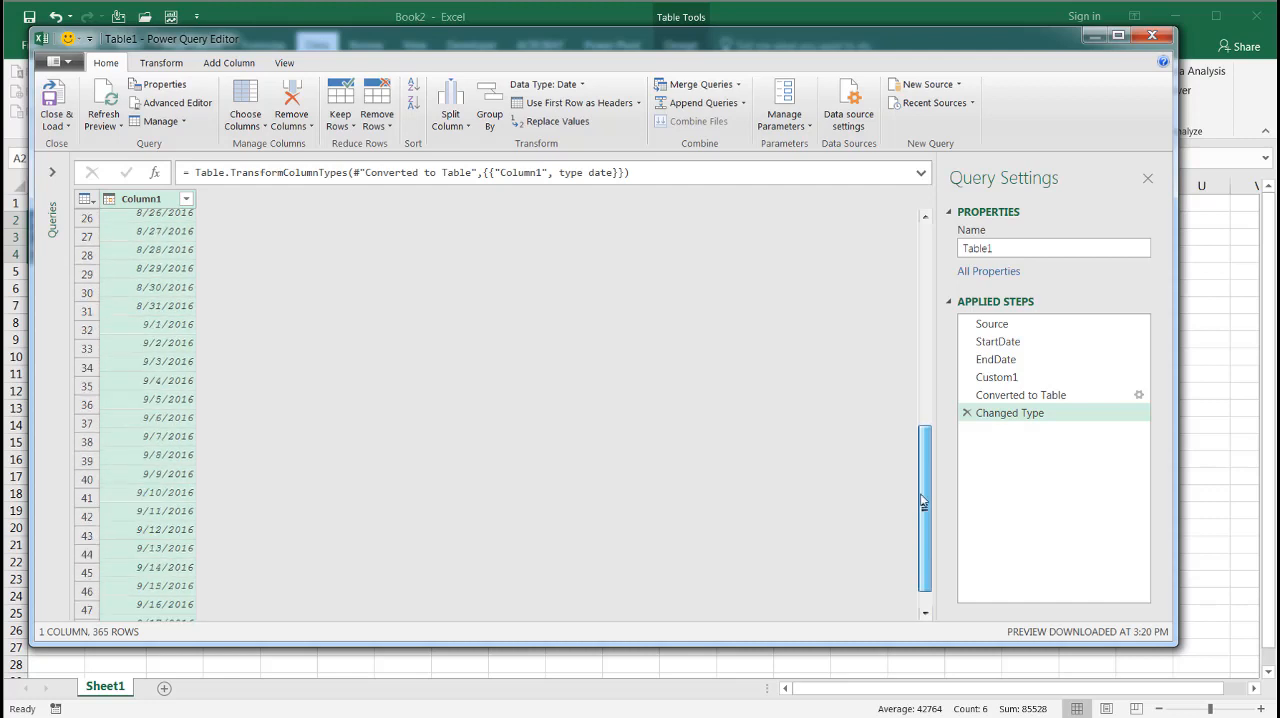
Check the date list down to its last row and rename Column1 as DateKey
left_click_drag(922, 440, 923, 708)
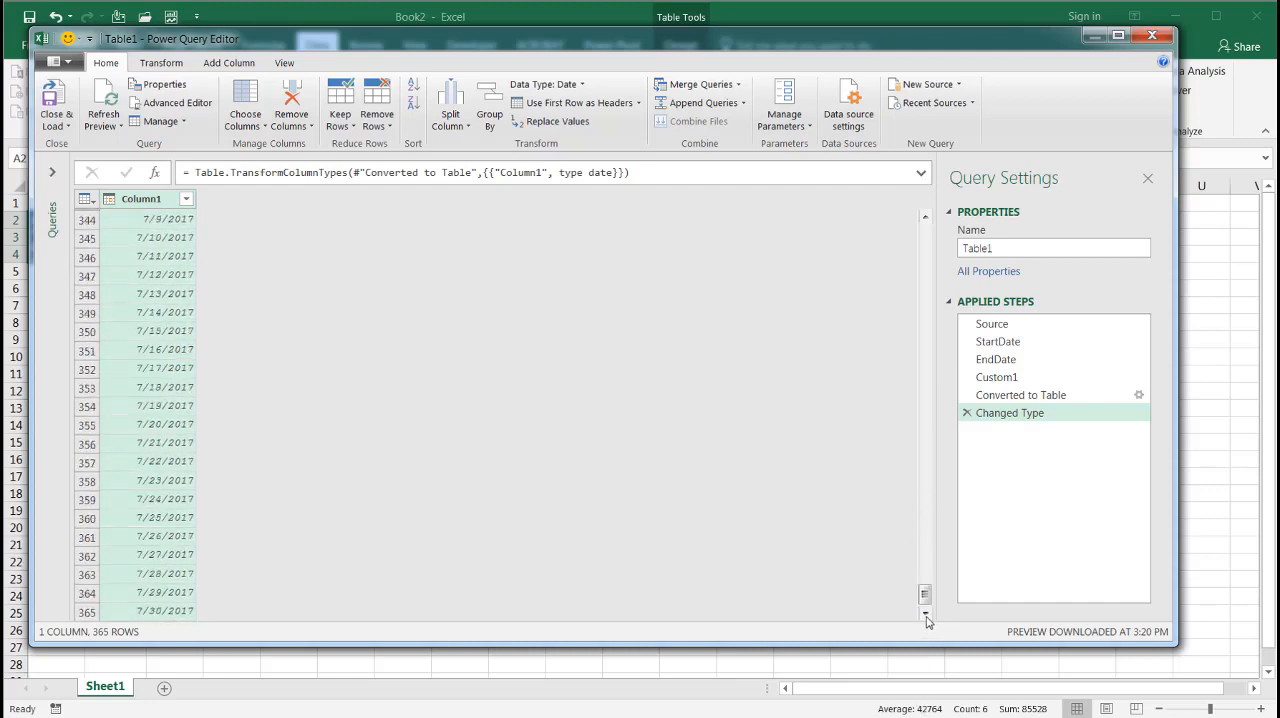
double_click(148, 200)
type("DateKe")
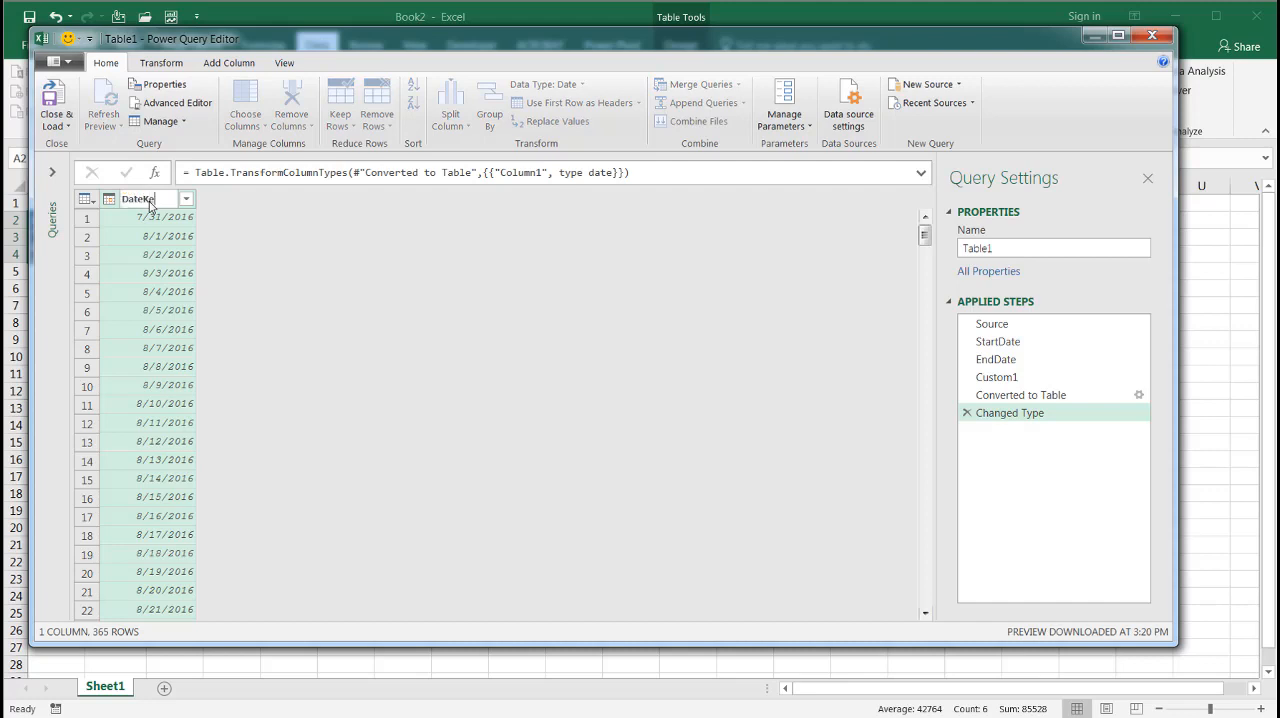
type("y")
key("Return")
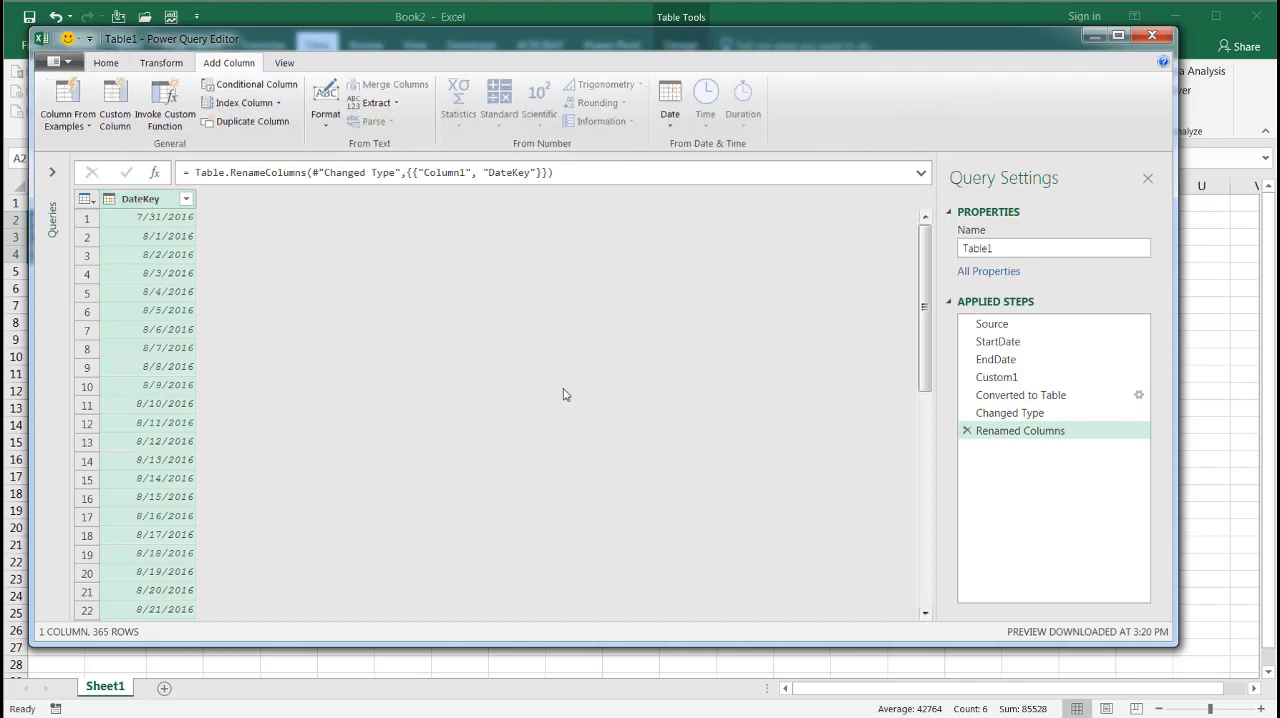
Add an index column starting from 1 and rename it DateID
left_click(280, 104)
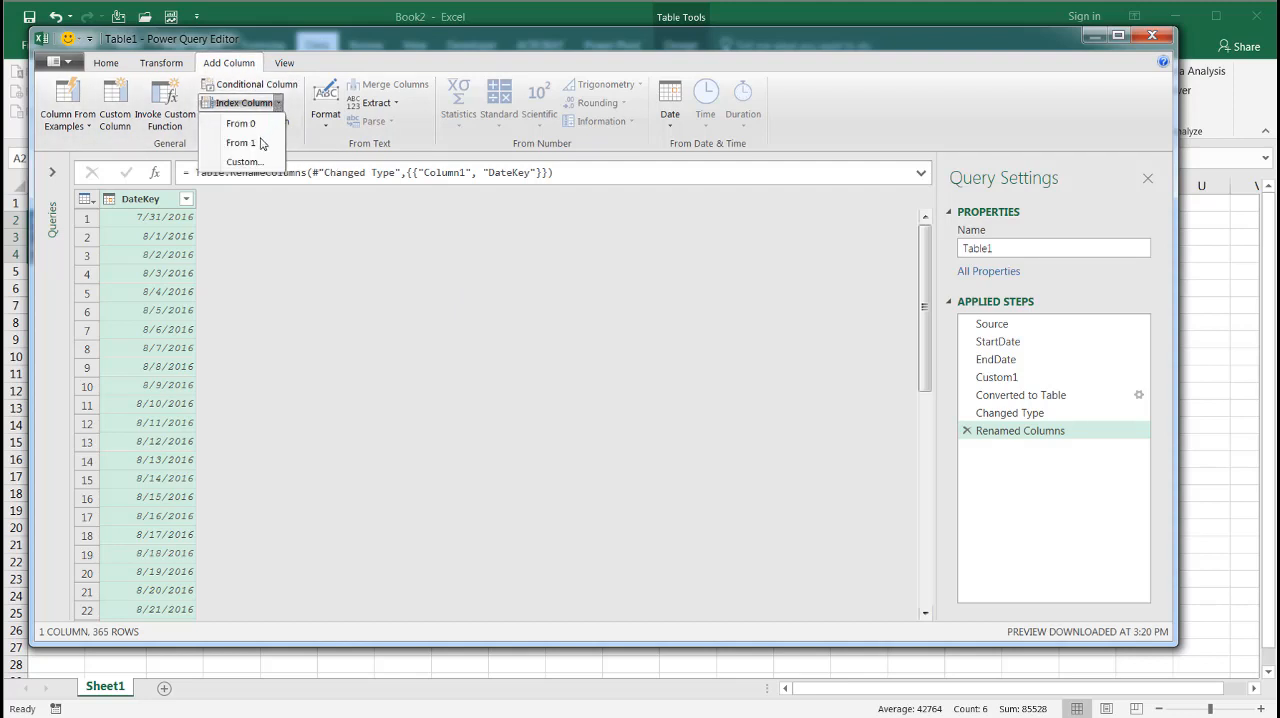
left_click(255, 143)
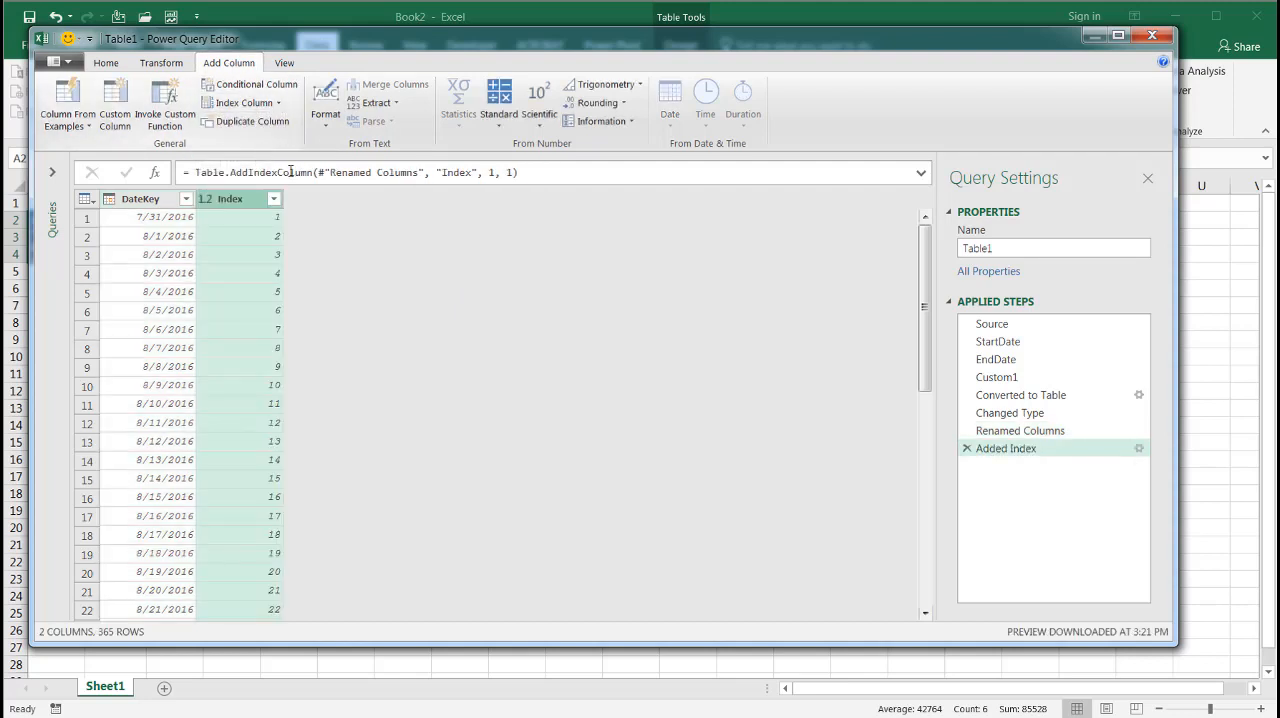
double_click(231, 201)
type("Date")
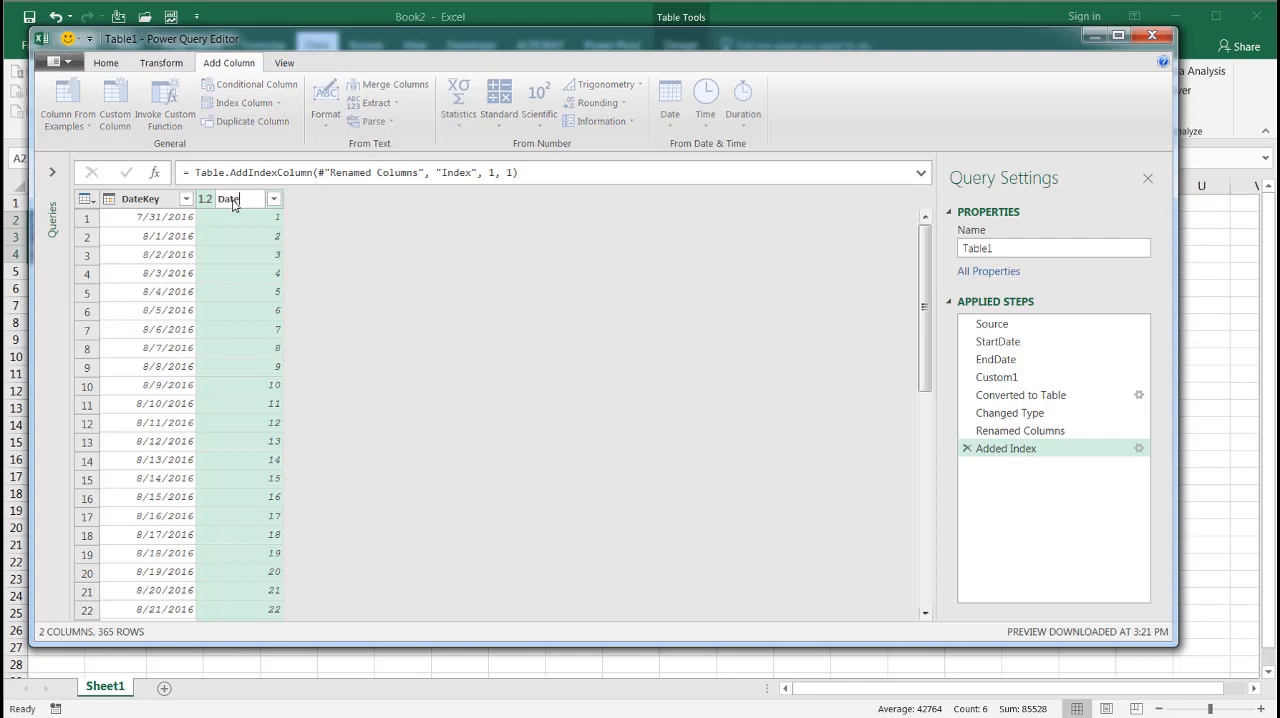
type("ID")
key("Return")
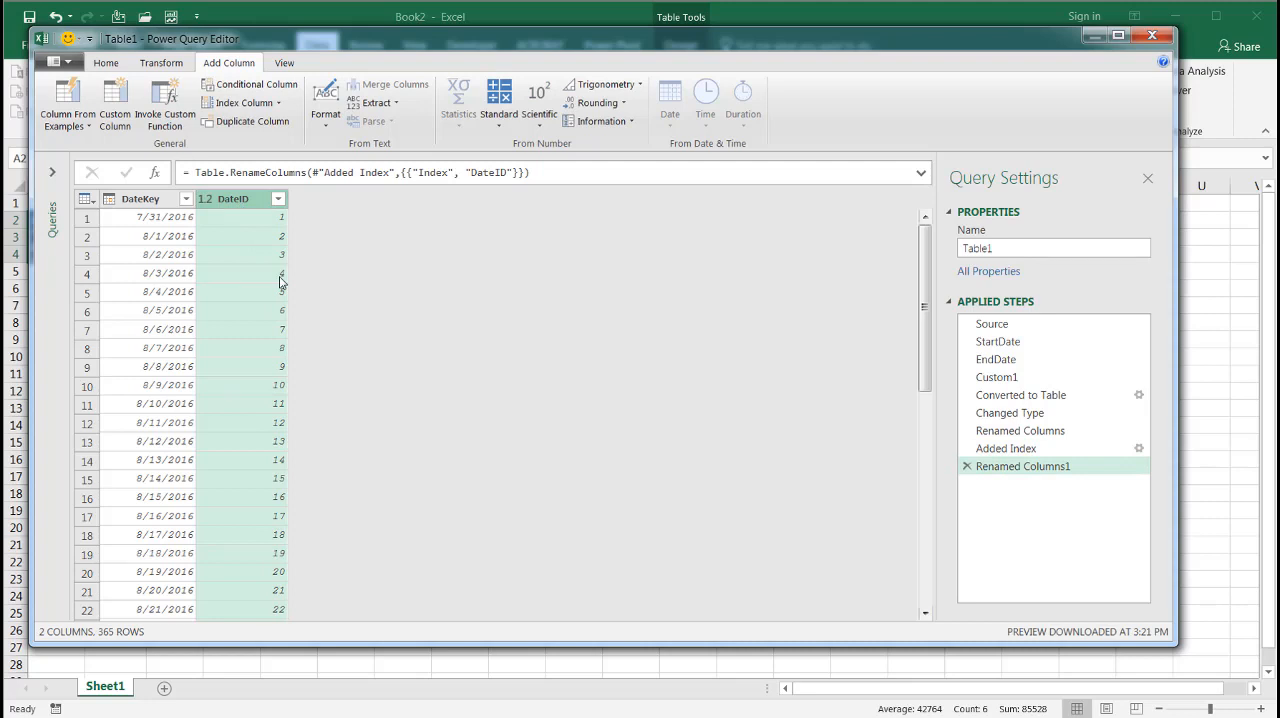
Start a new custom column and name it YearID
left_click(114, 103)
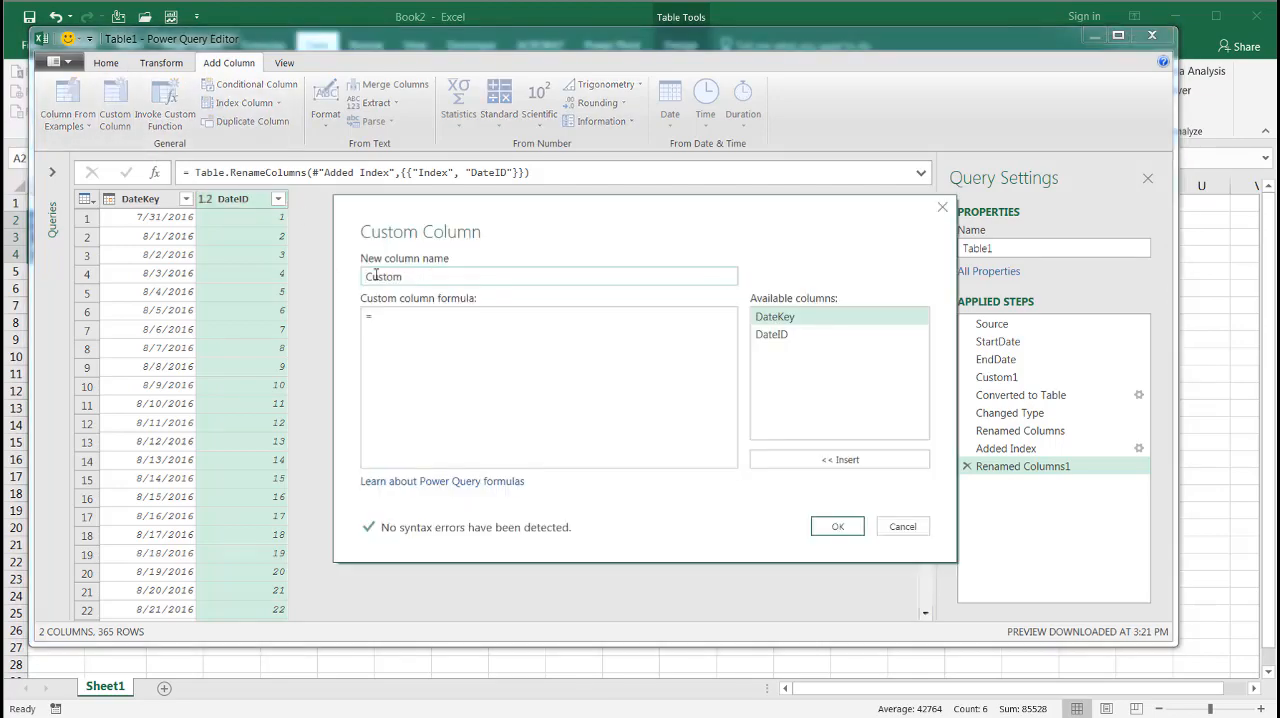
type("year")
key("BackSpace")
key("BackSpace")
key("BackSpace")
key("BackSpace")
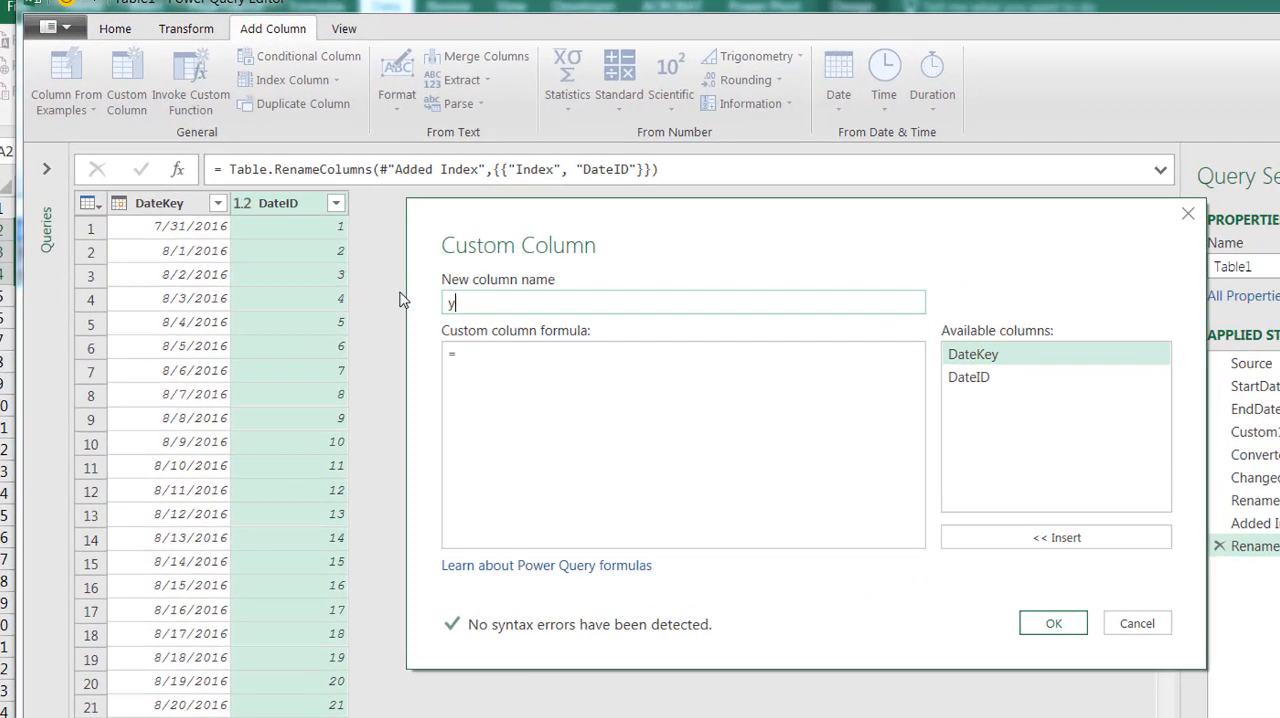
type("YearID")
Give the YearID column the formula =Number.RoundDown(([DateID]-1)/364)+1 and add it to the query
left_click(518, 355)
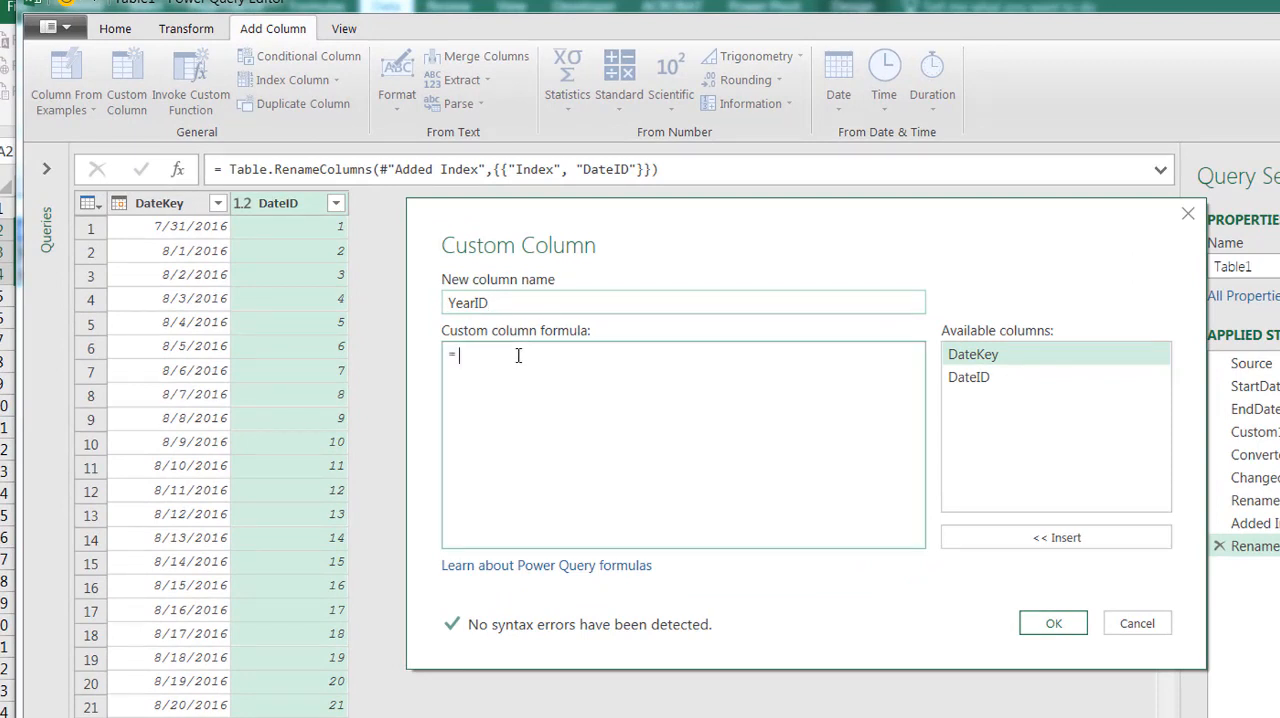
type("Nu")
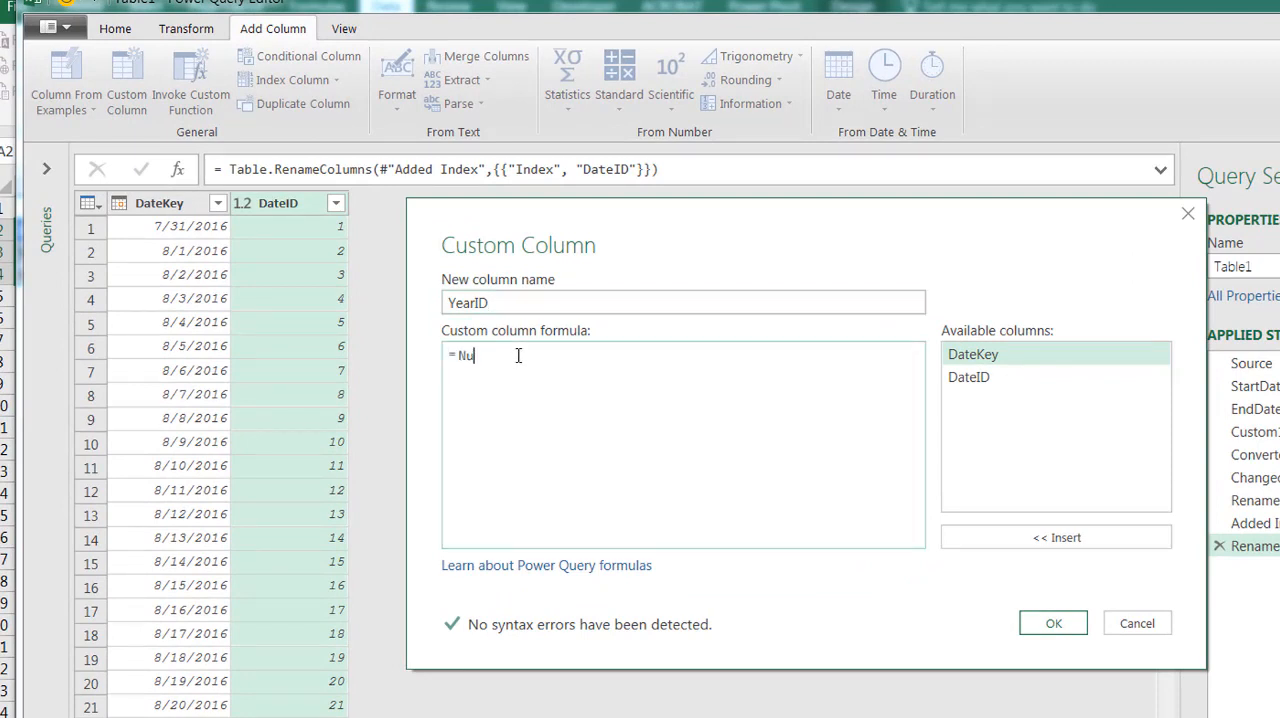
type("mber.RoundDown(")
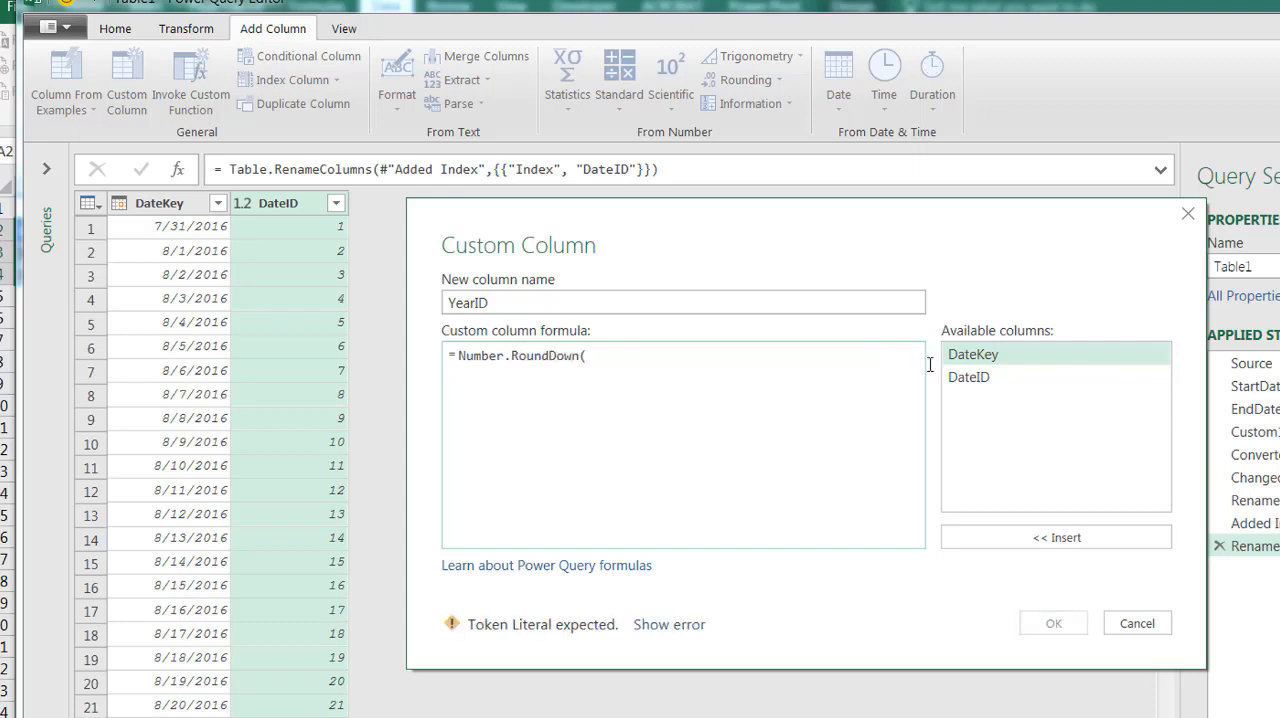
double_click(973, 388)
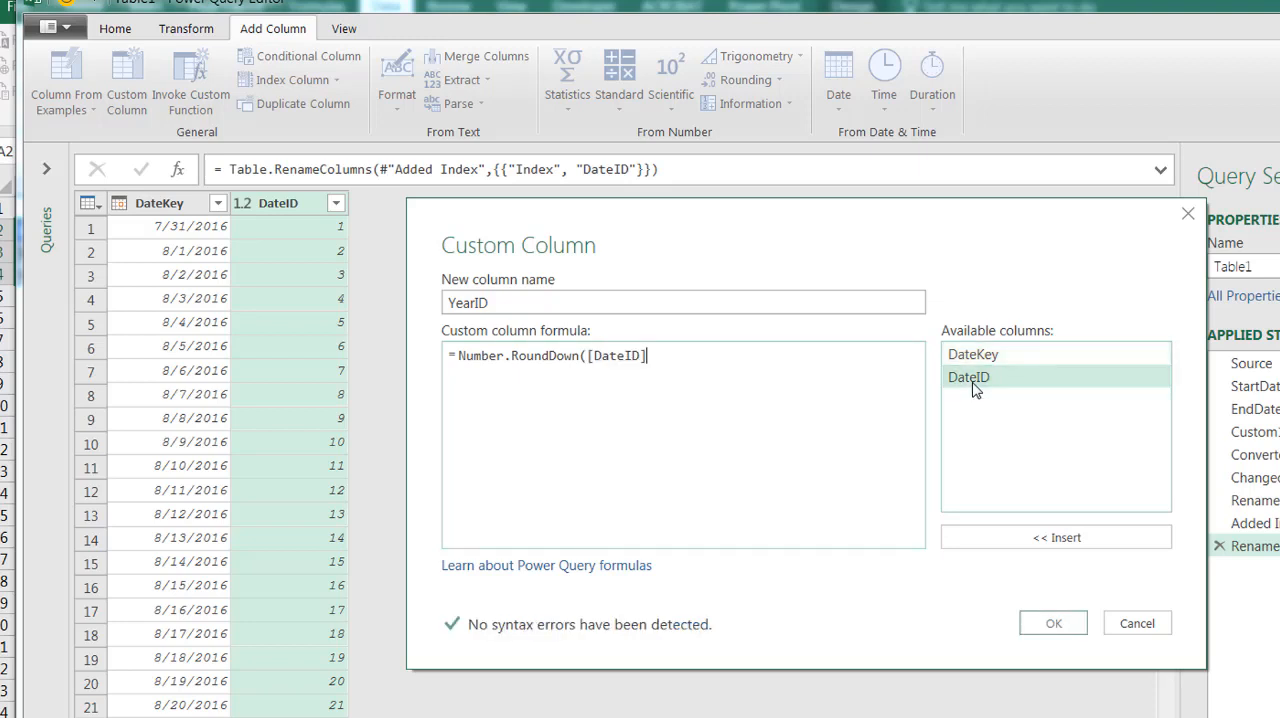
type("-1")
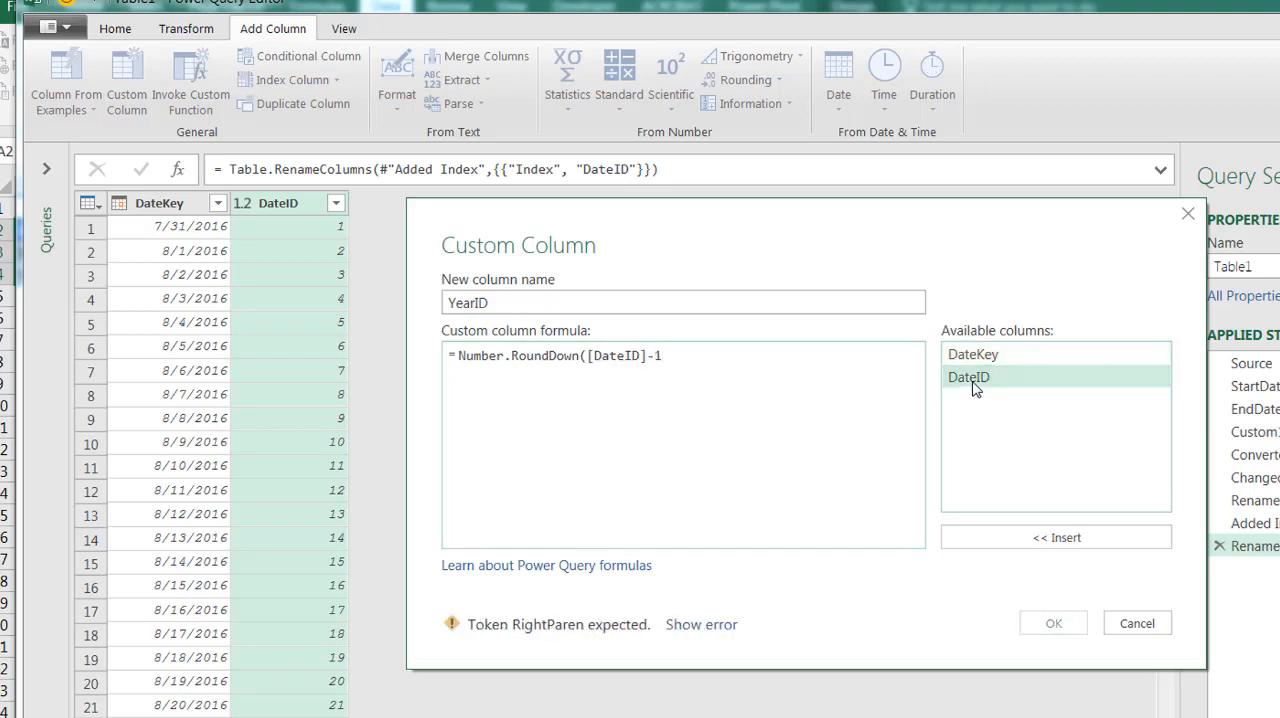
type(")")
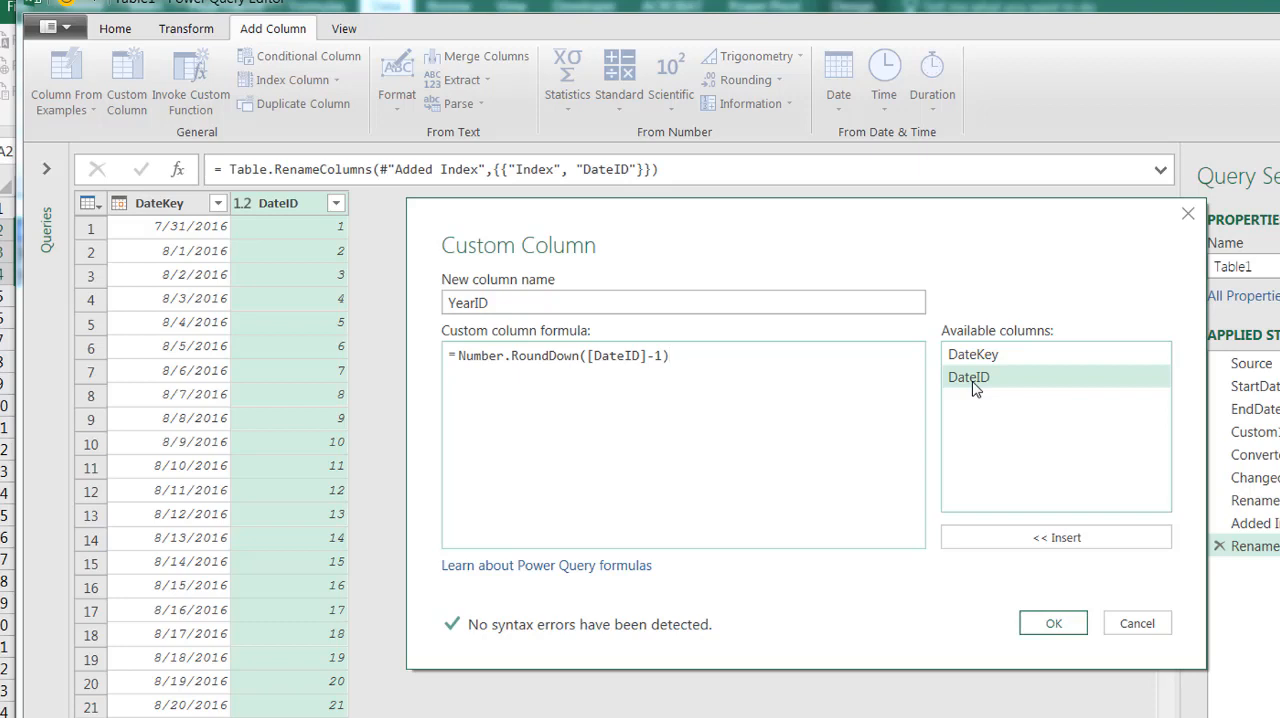
type("/364)+1")
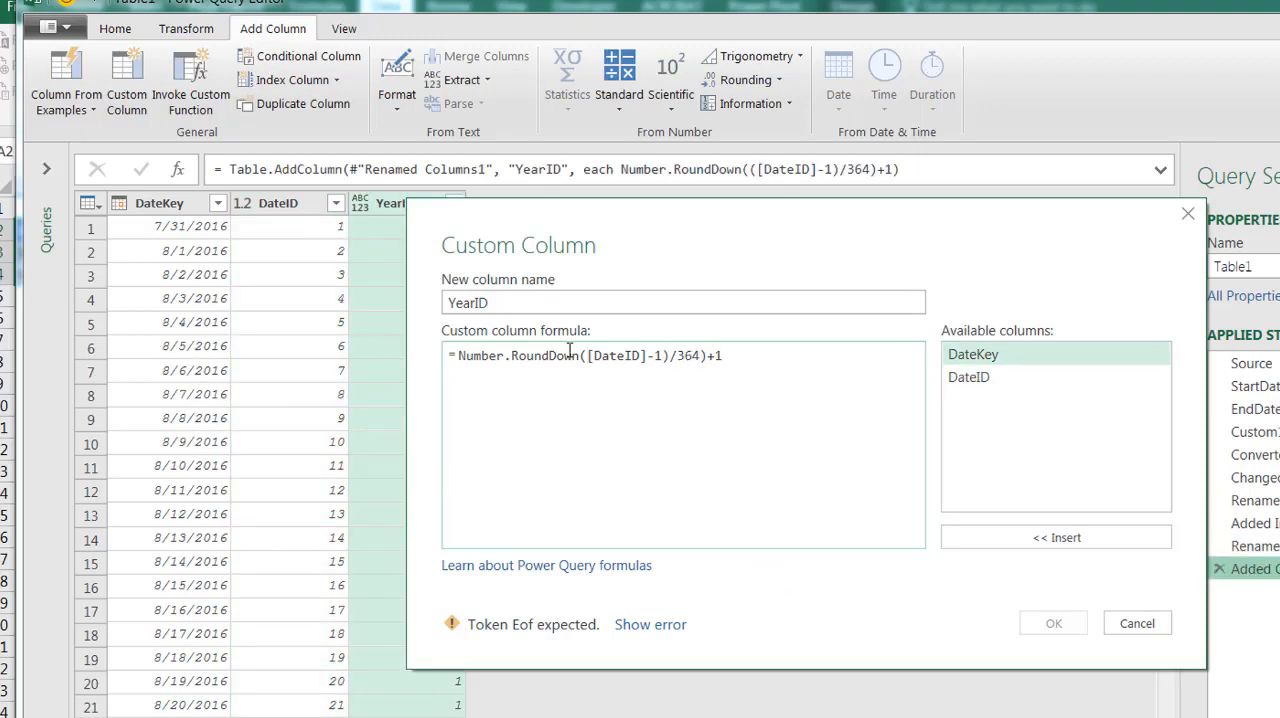
type("(")
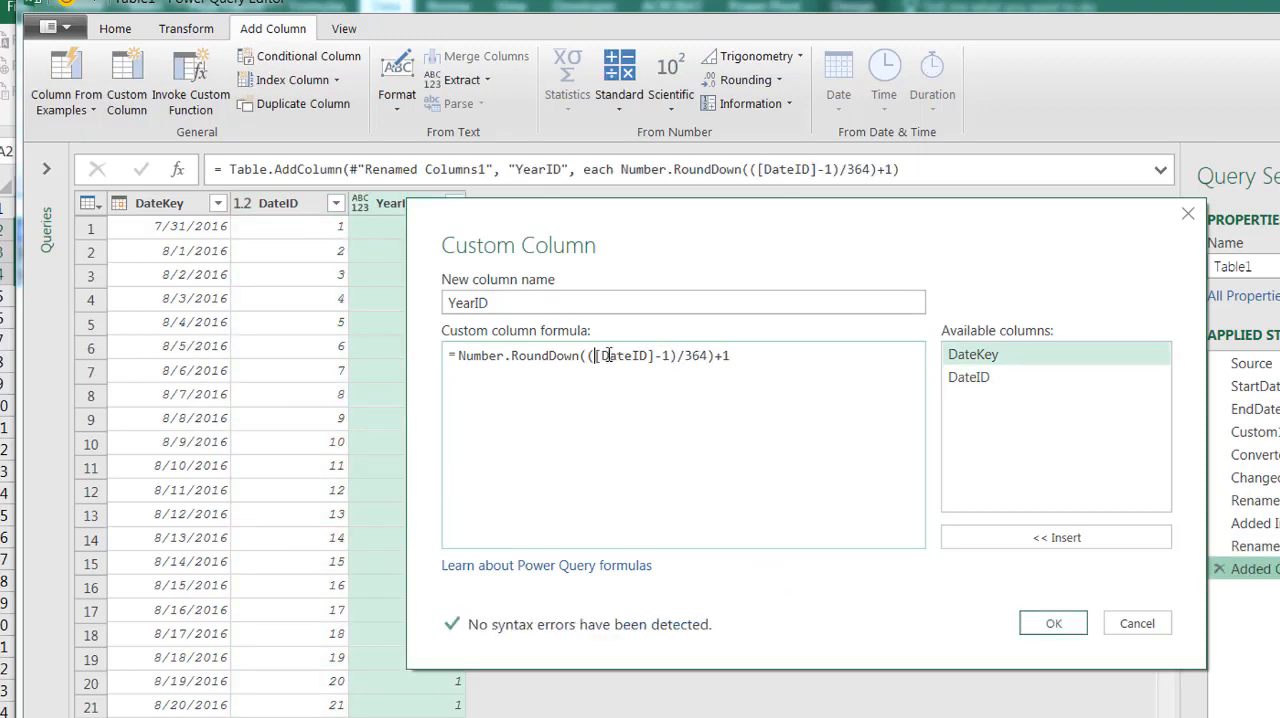
left_click(1055, 624)
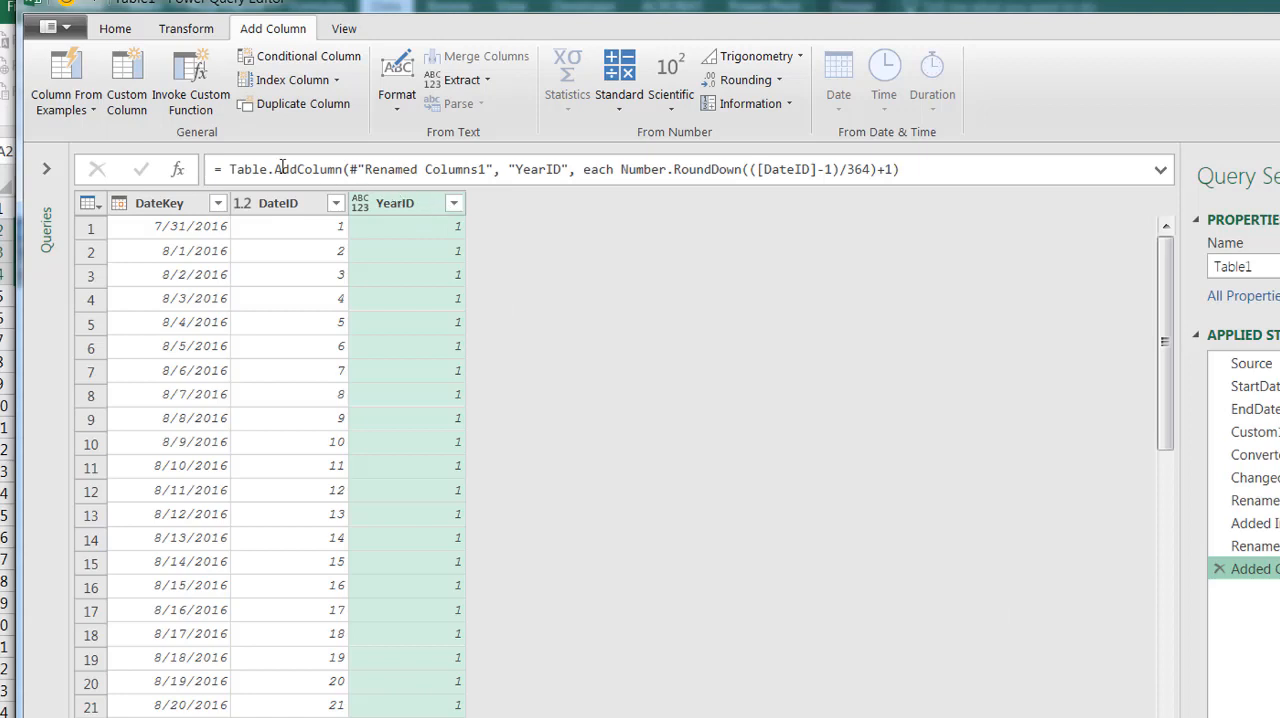
Start another custom column and name it QuarterID
left_click(124, 68)
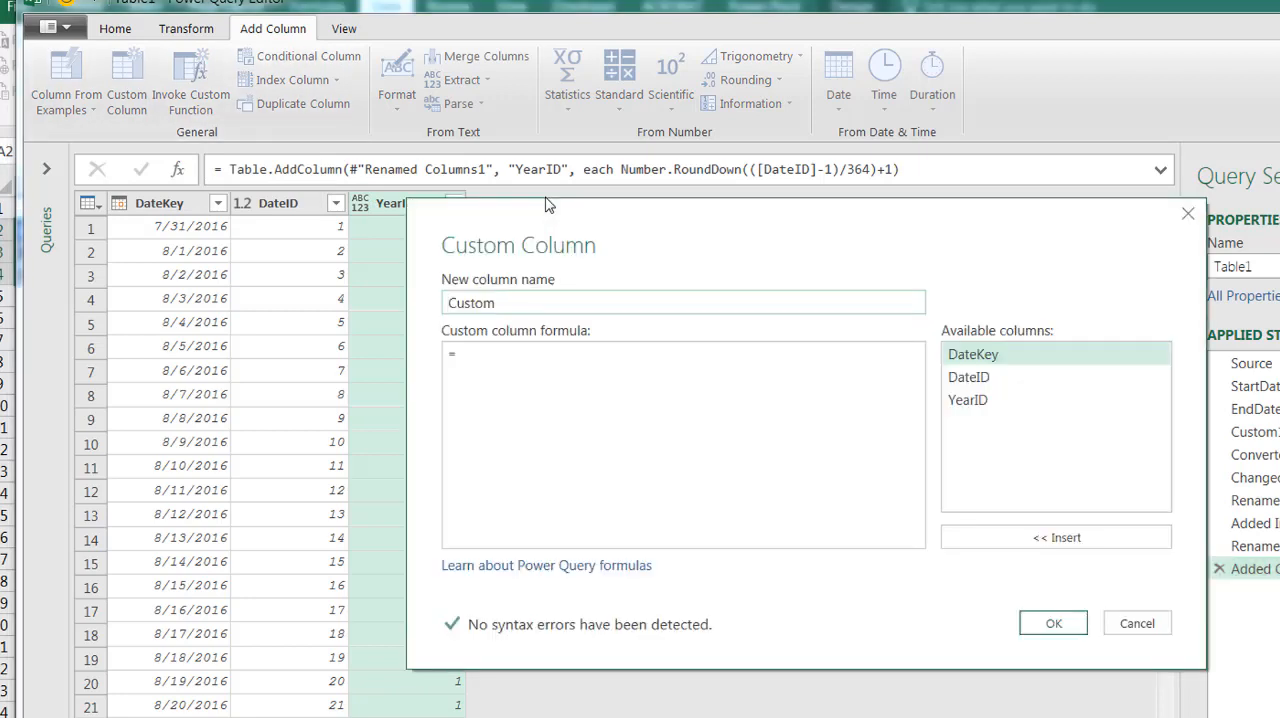
double_click(523, 299)
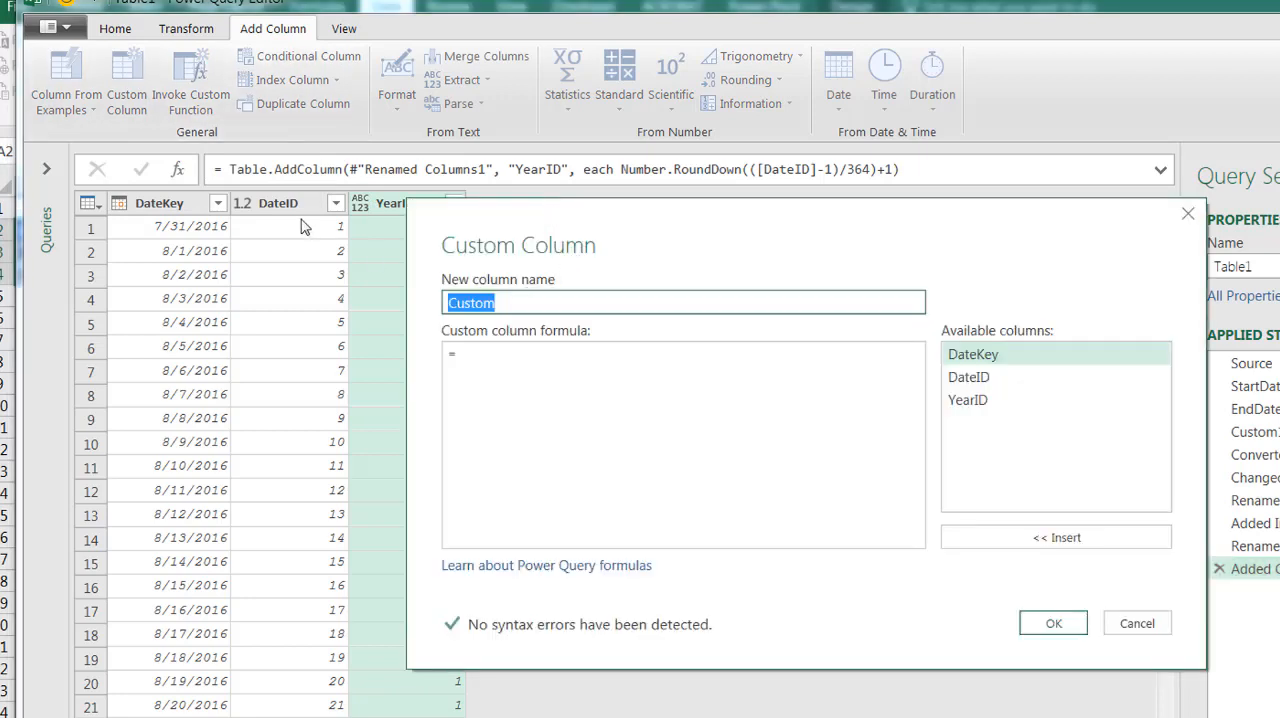
type("QuarterI")
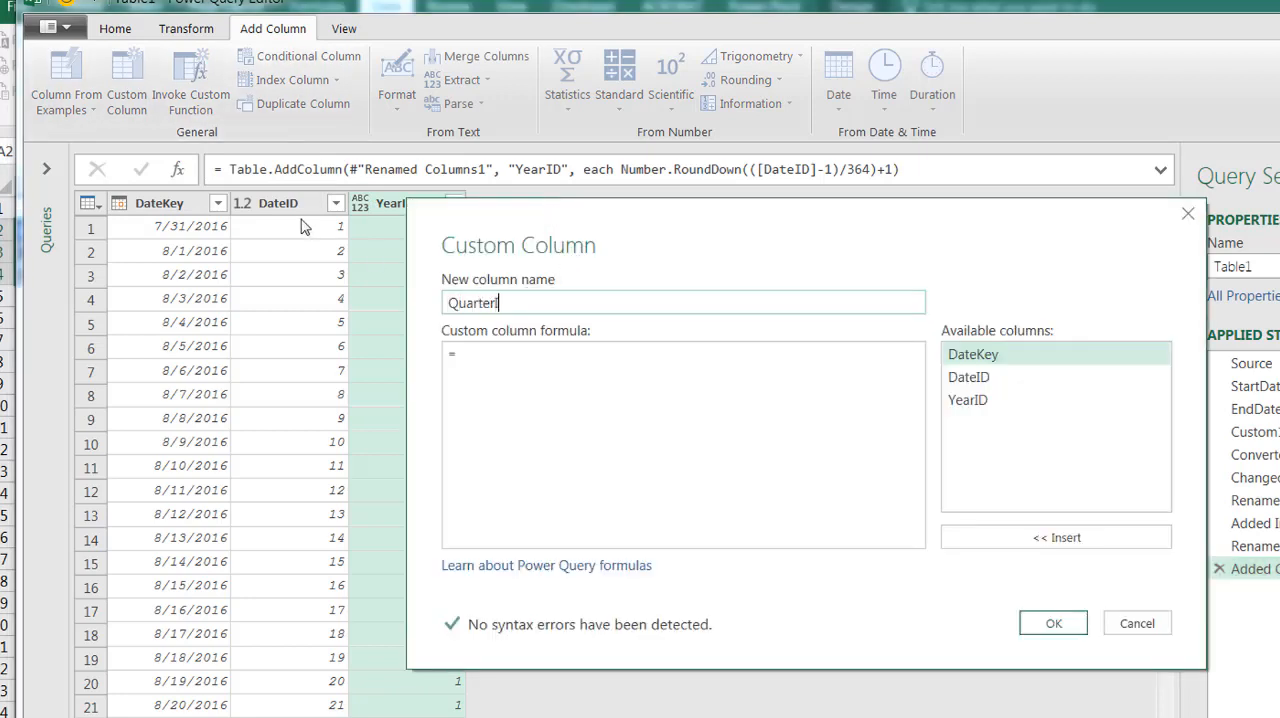
type("D")
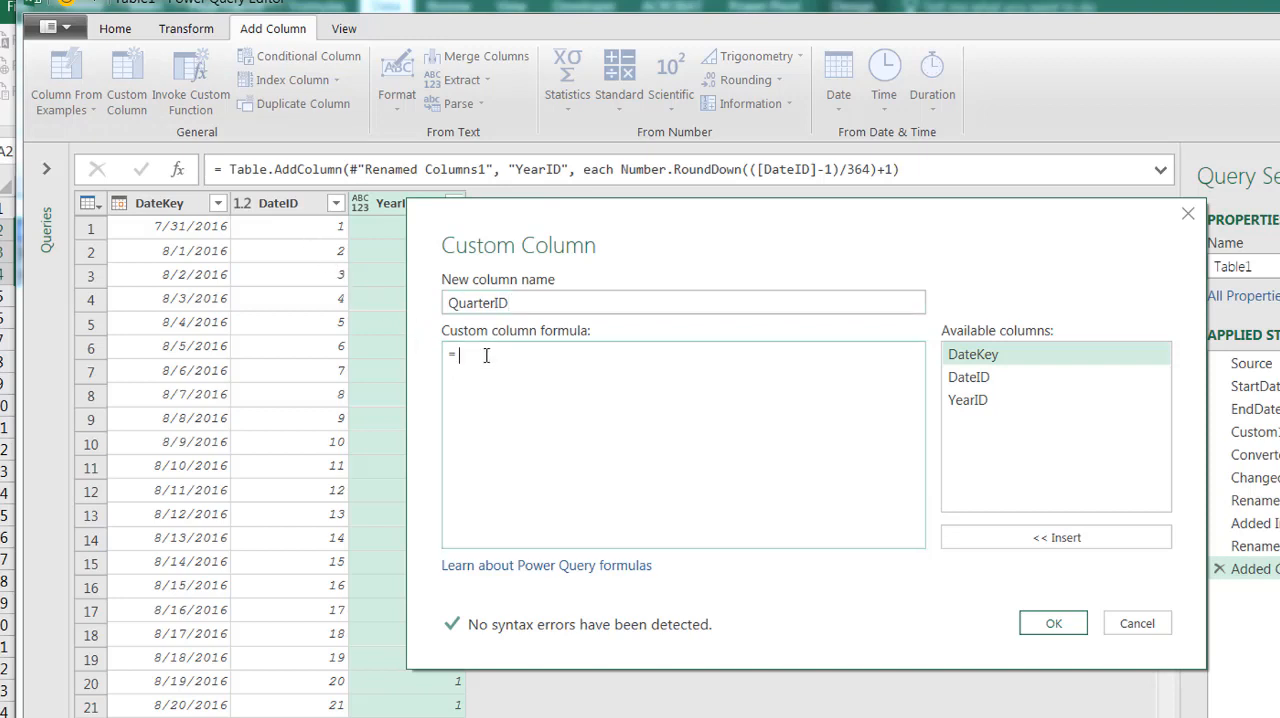
type("Number.Round")
Enter the QuarterID column formula as =Number.RoundDown(([DateID]-1/91)+1
type("Down((")
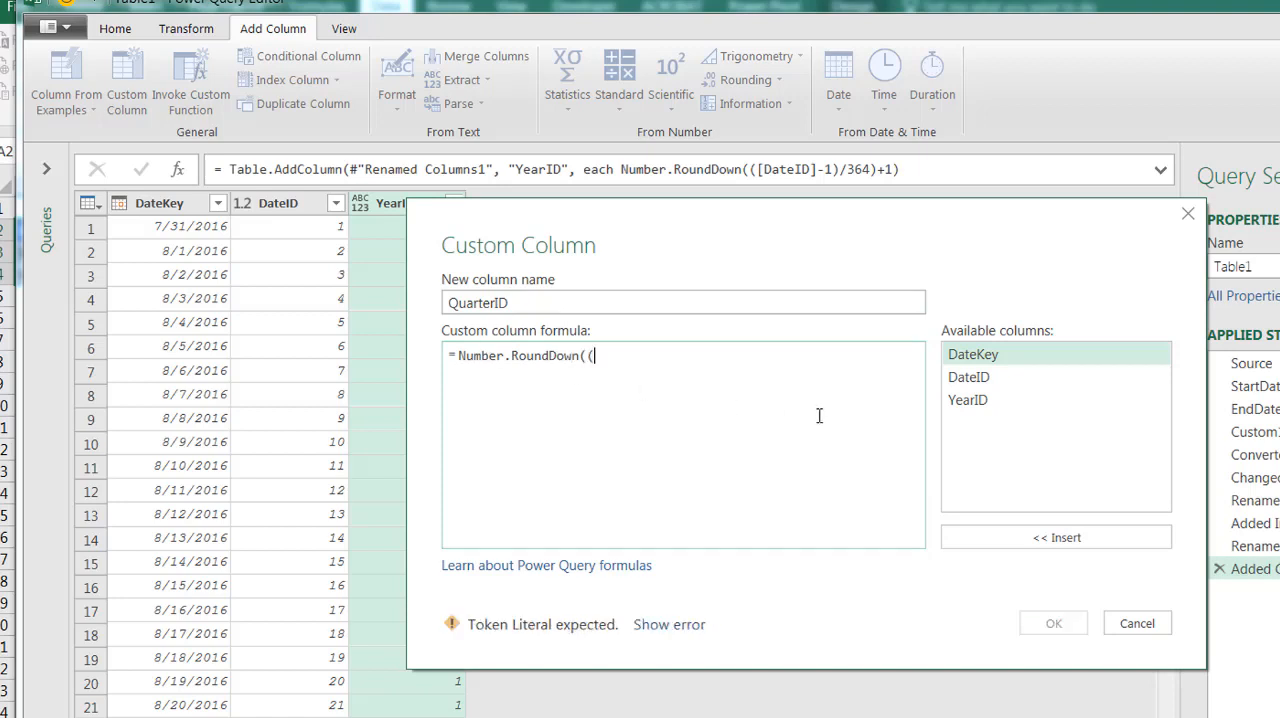
double_click(968, 386)
type("-1")
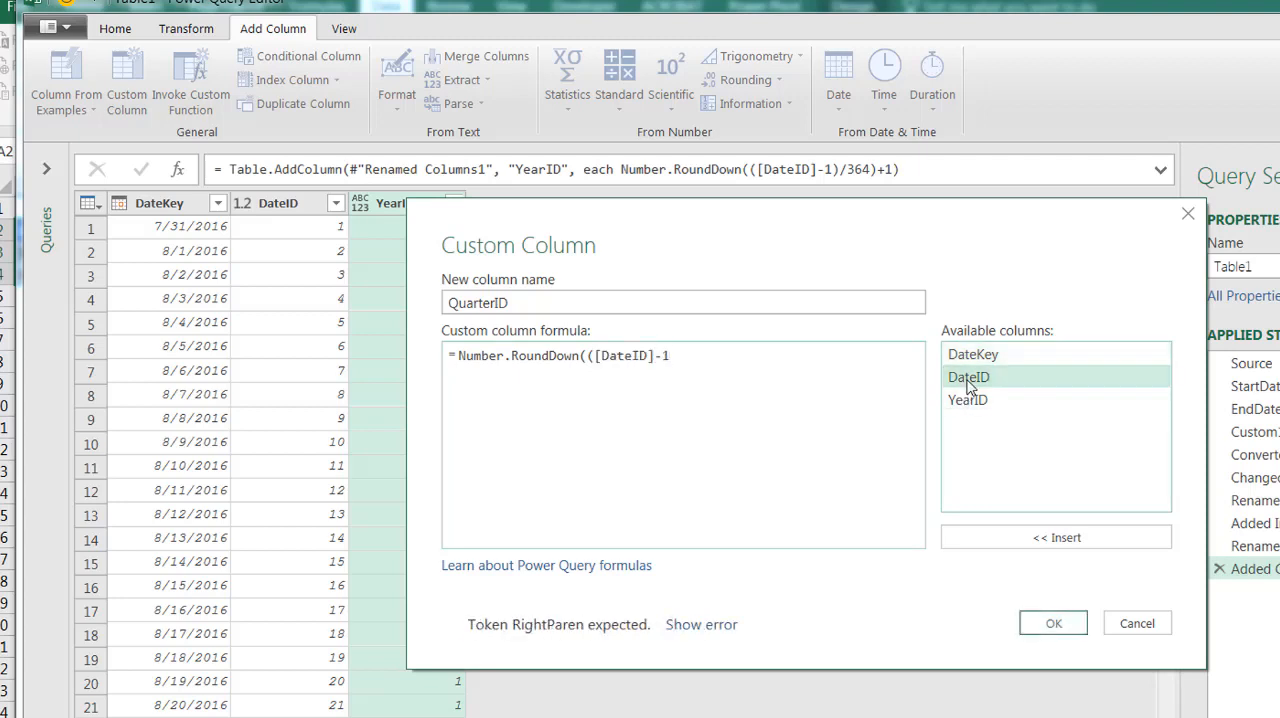
type("/91")
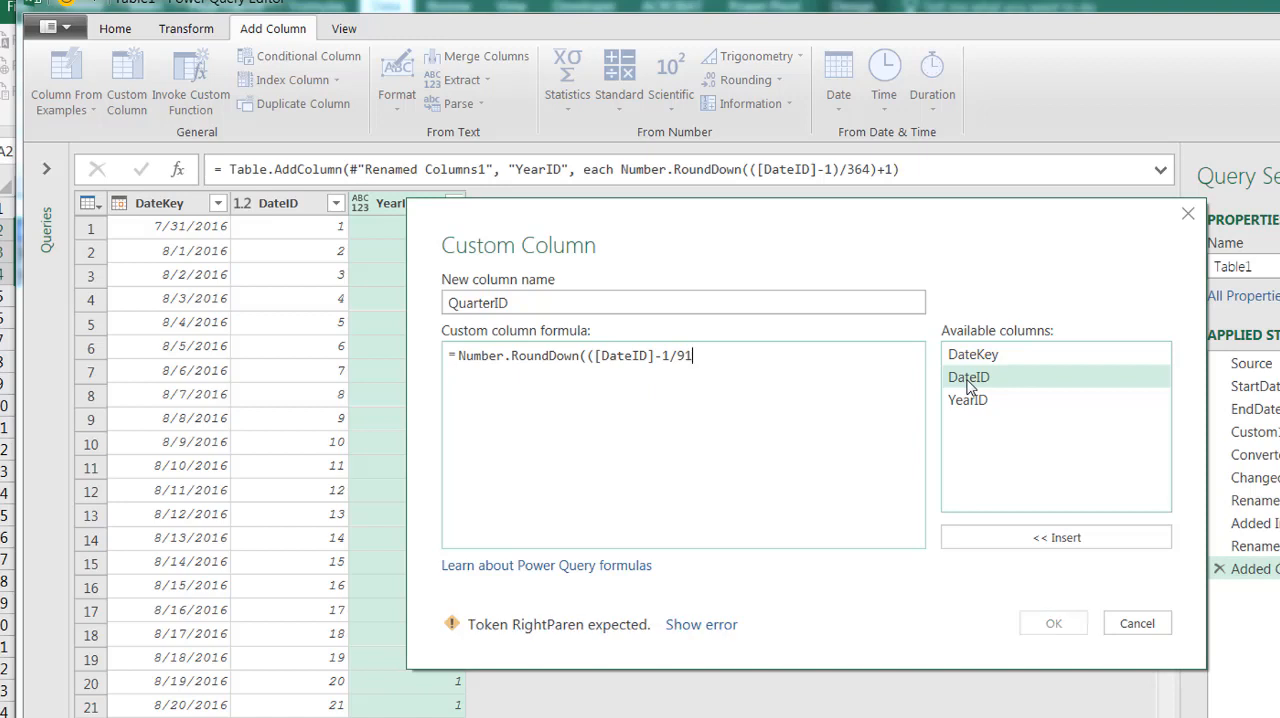
type(")+1")
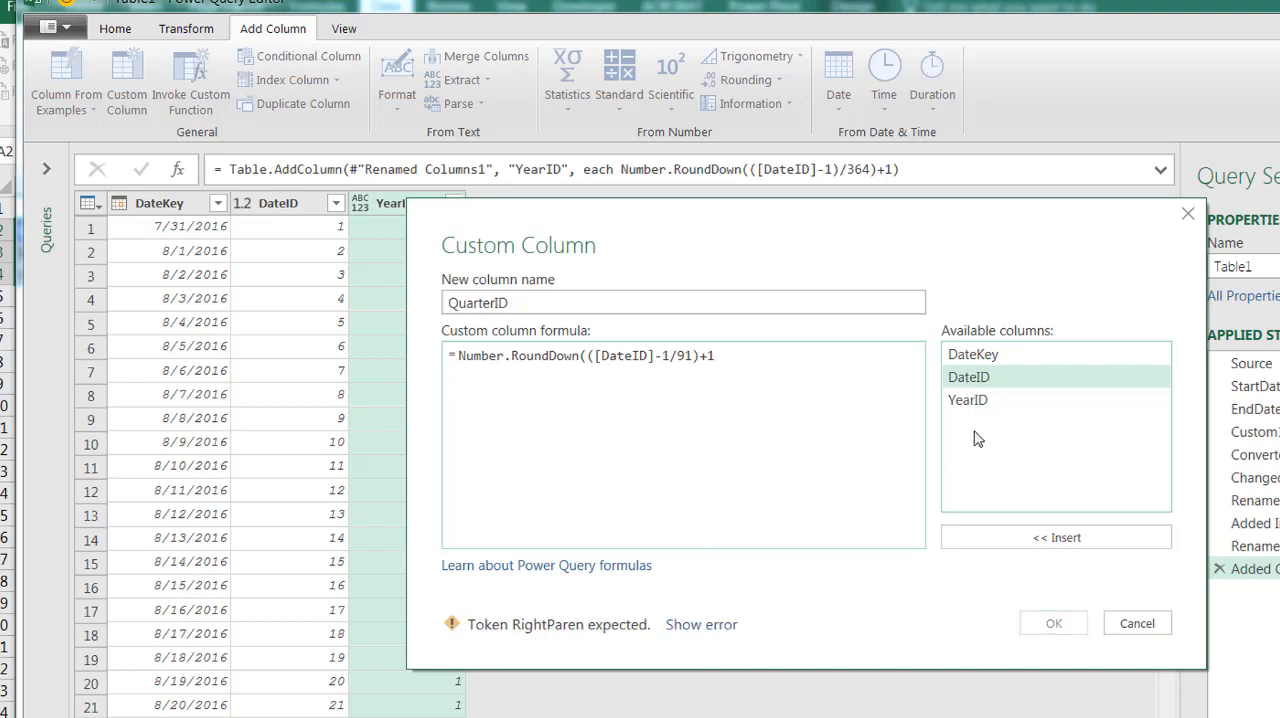
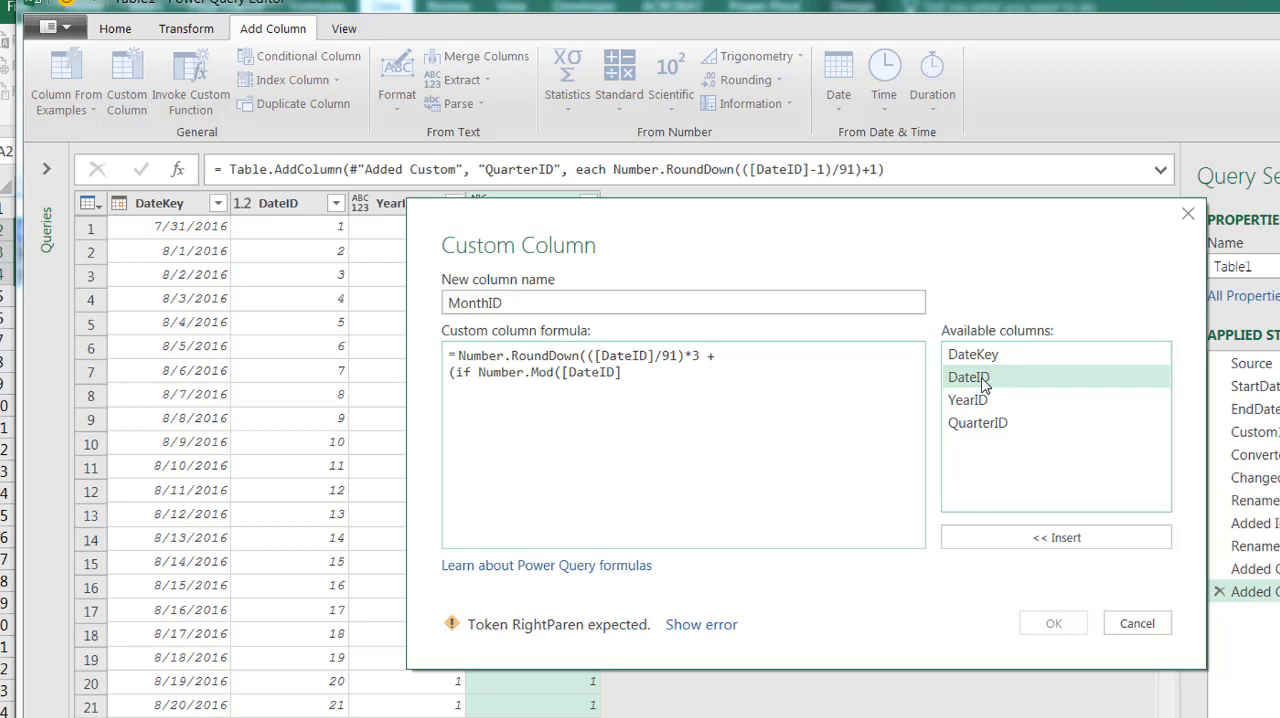
Complete the first condition of the MonthID formula as if Number.Mod([DateID],91)=0 then 0
type(",91)")
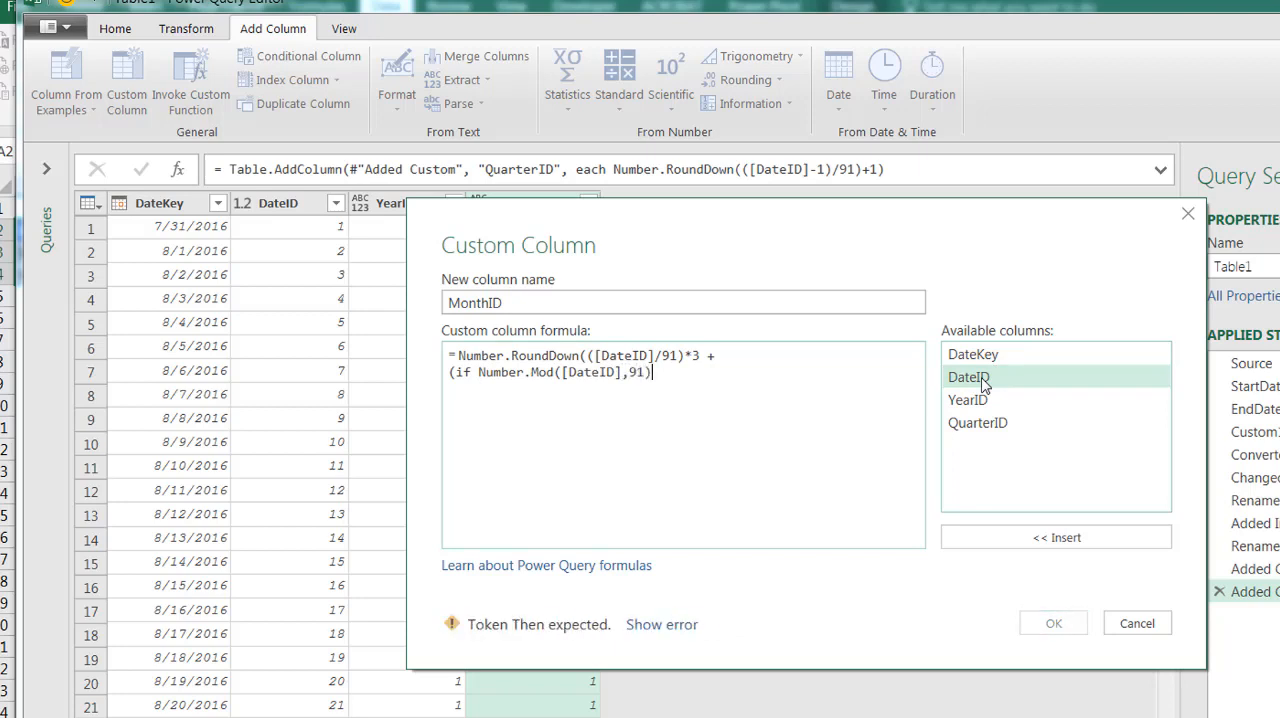
type("=0 then 0")
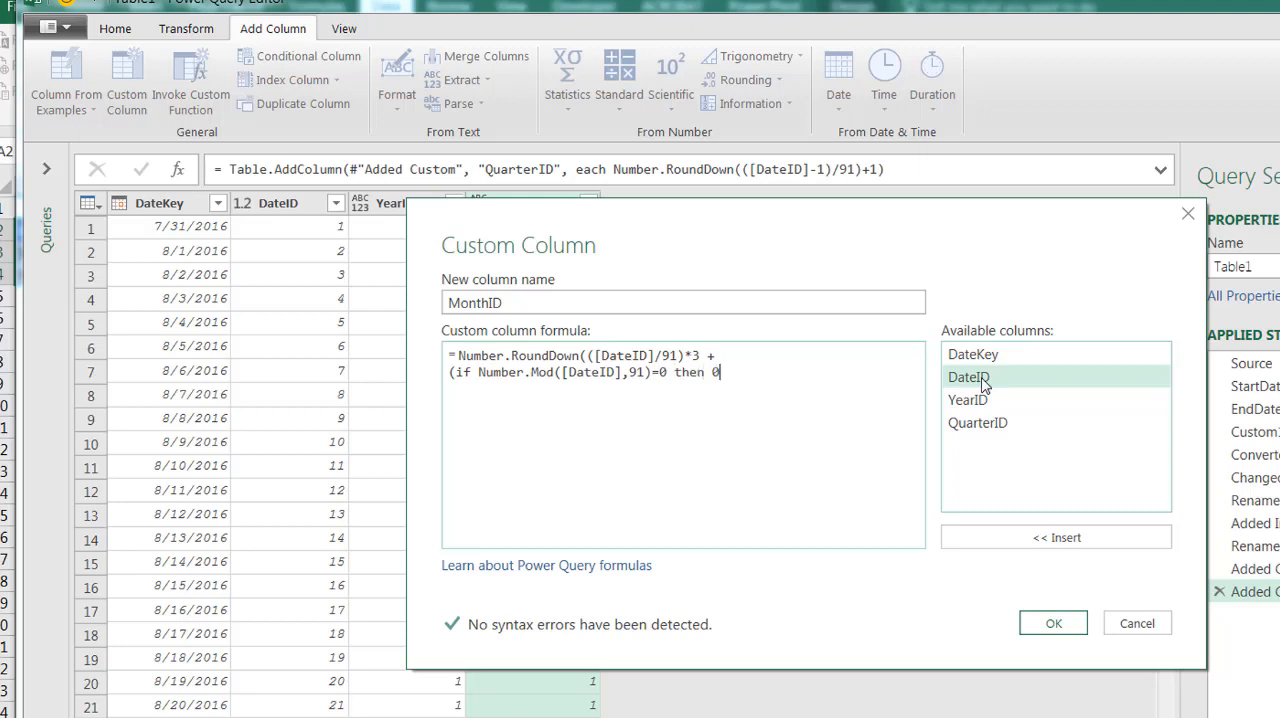
Copy the Number.Mod expression and reuse it for a second branch: else if Number.Mod([DateID],91)<=28 then 1
left_click(481, 372)
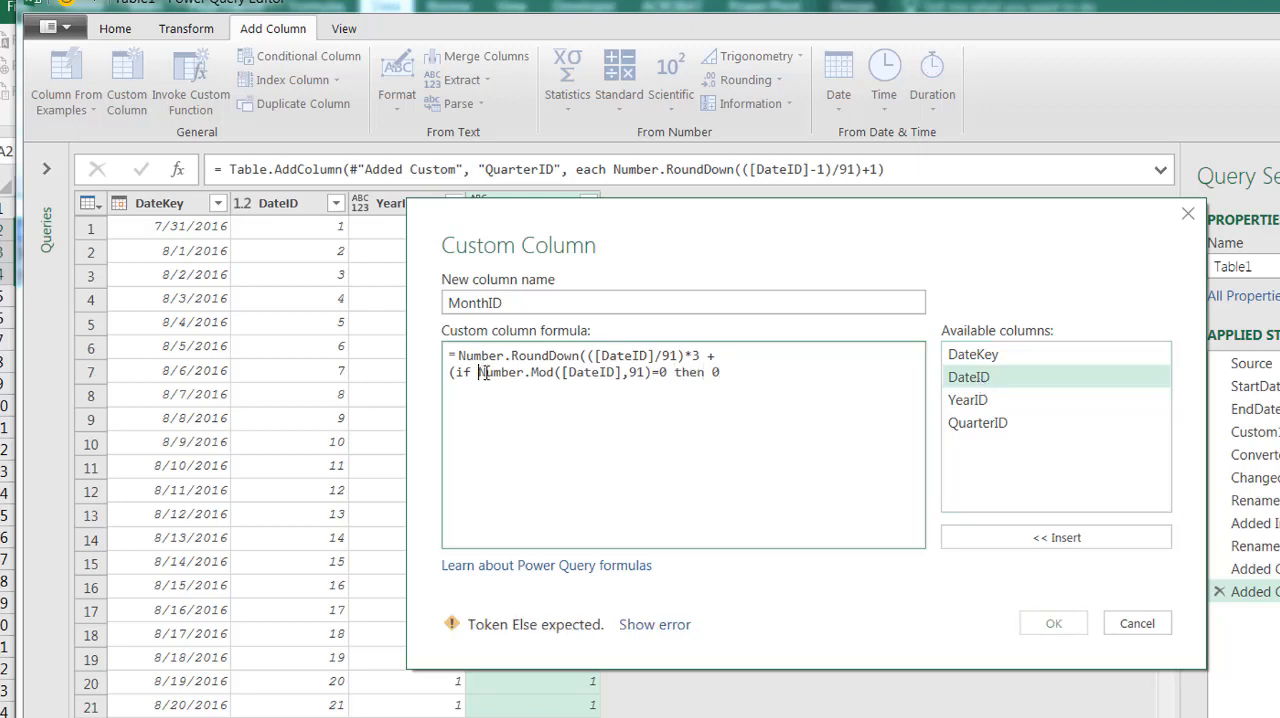
left_click_drag(481, 372, 652, 374)
key("ctrl+c")
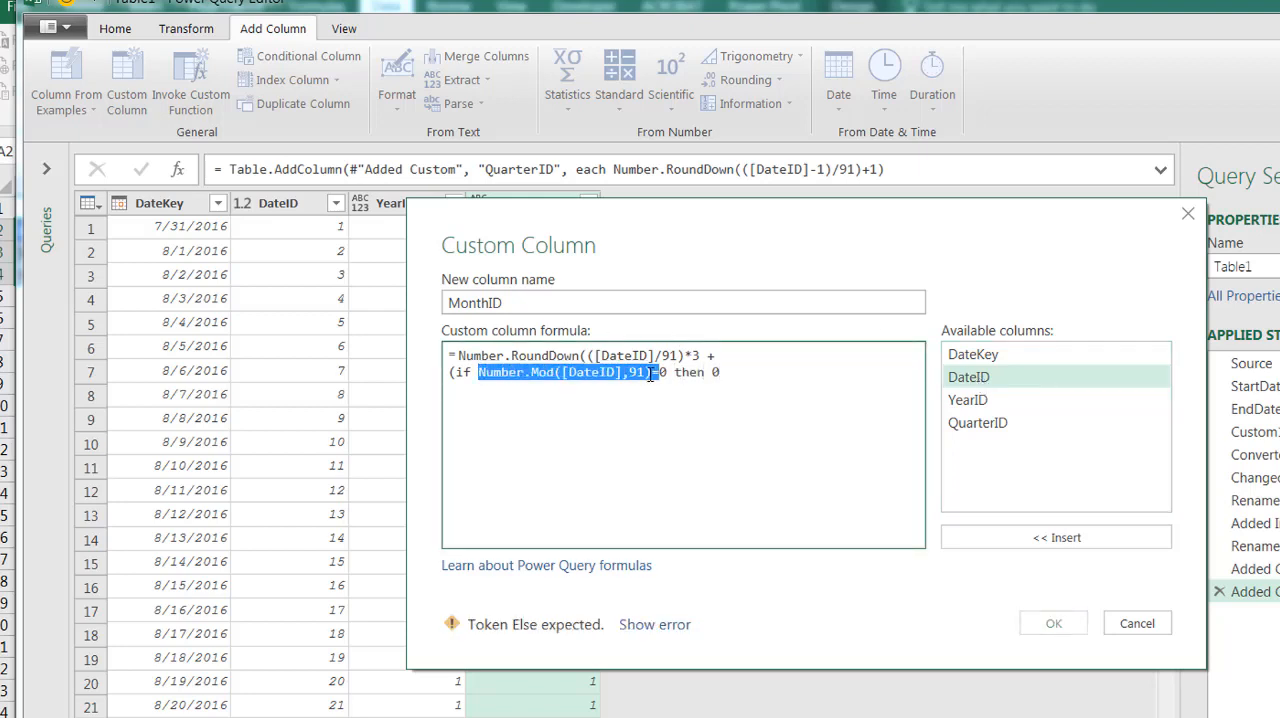
left_click(729, 374)
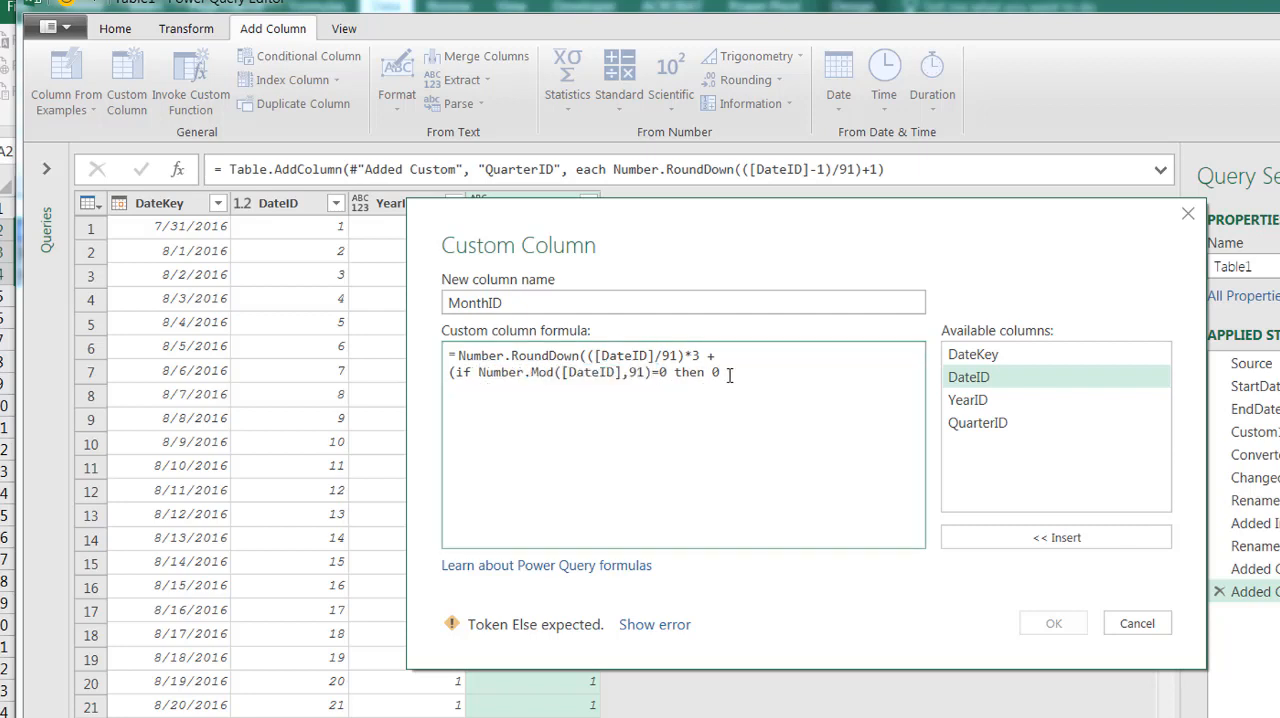
key("Return")
type("else if")
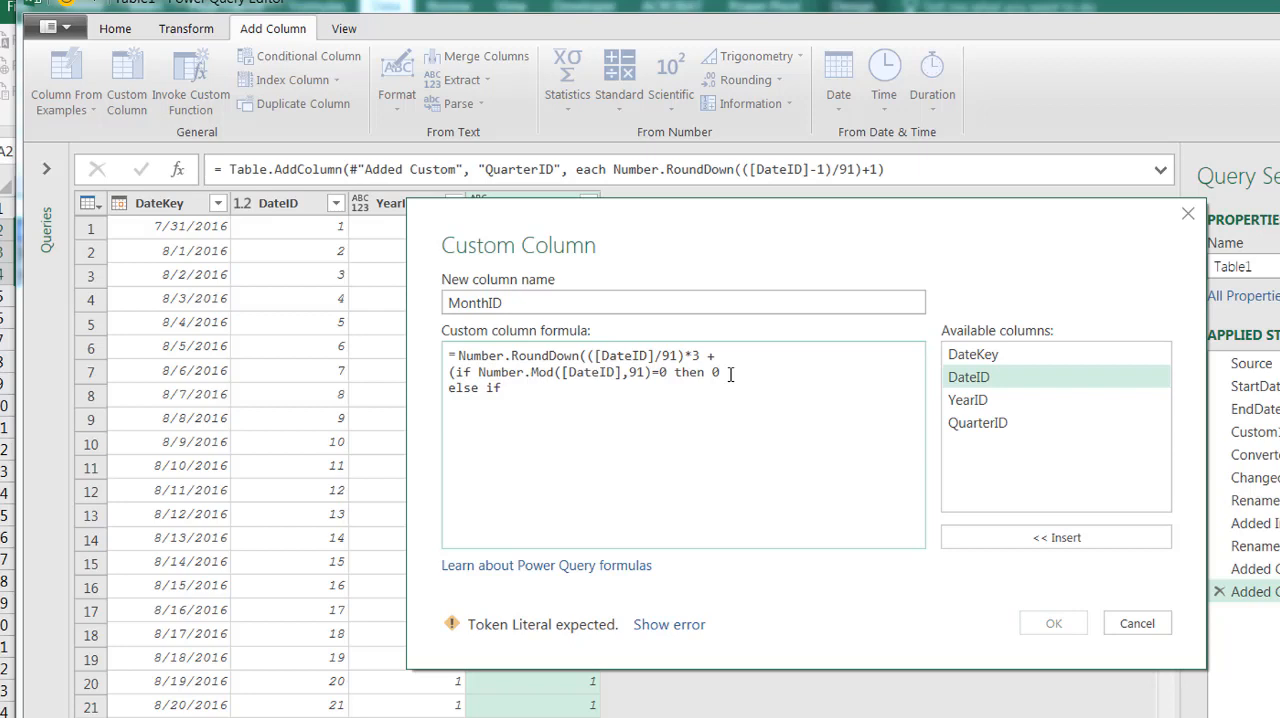
key("ctrl+v")
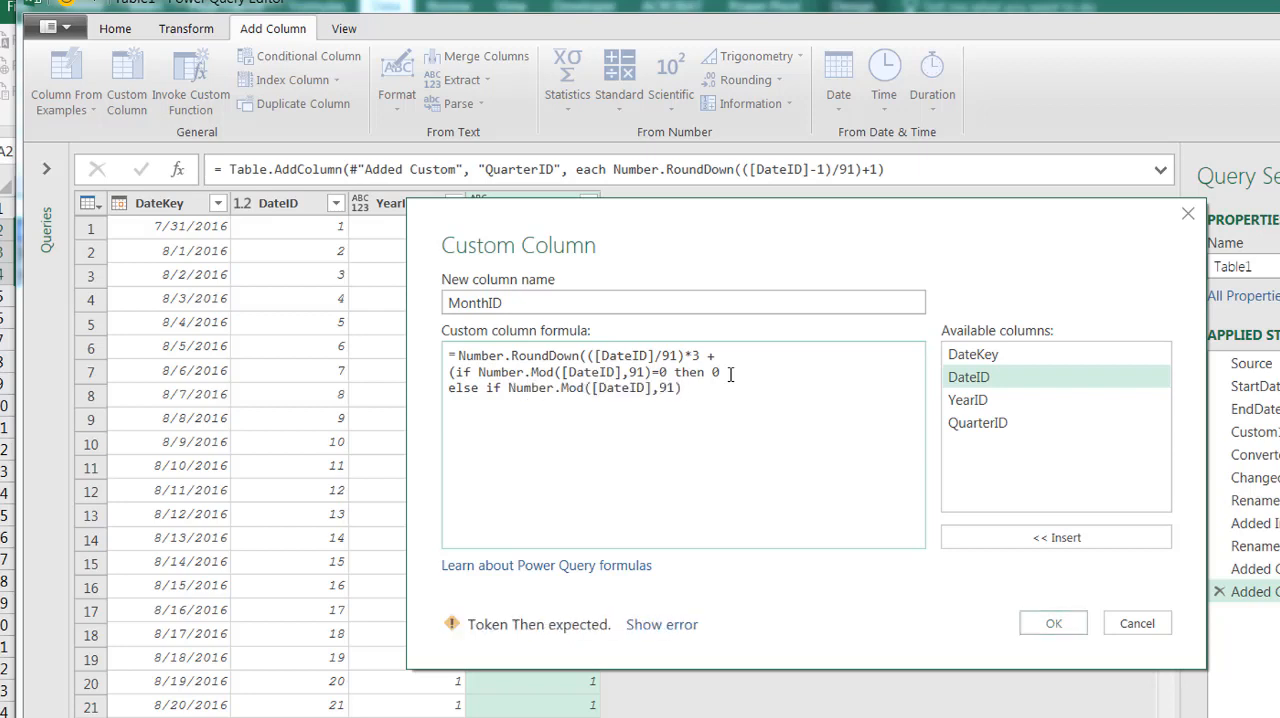
type("<=")
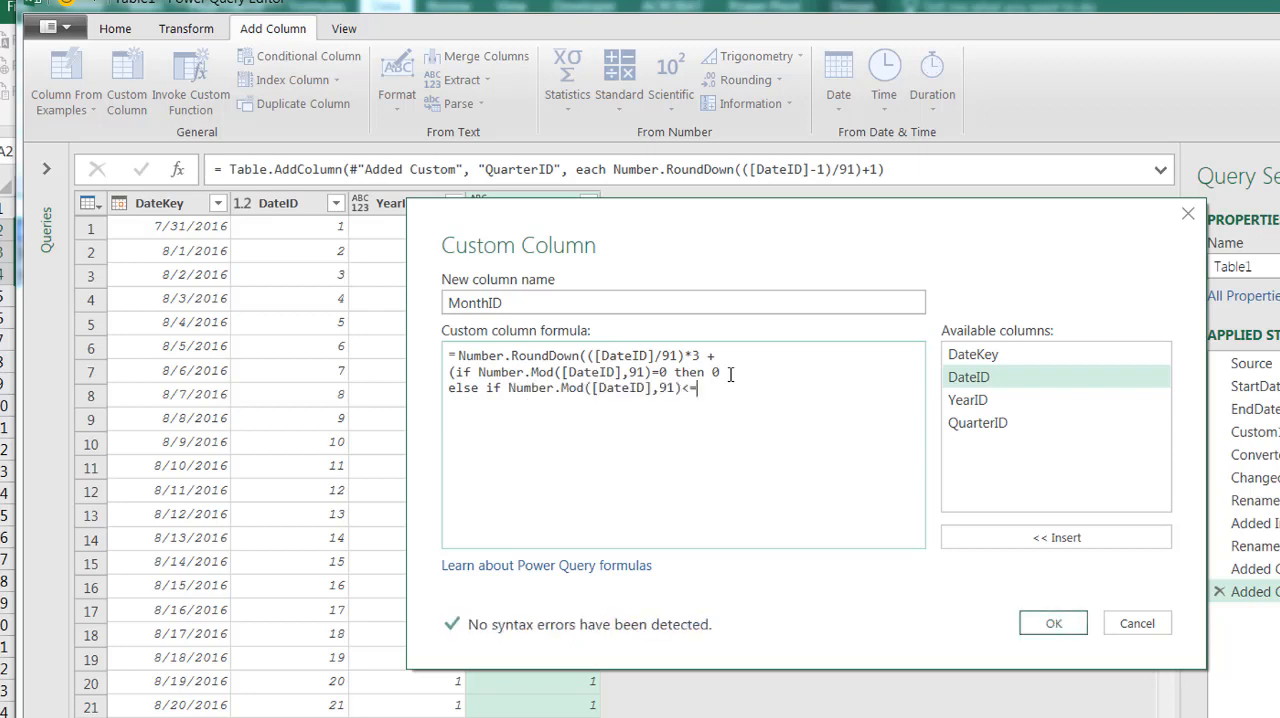
type("28 then")
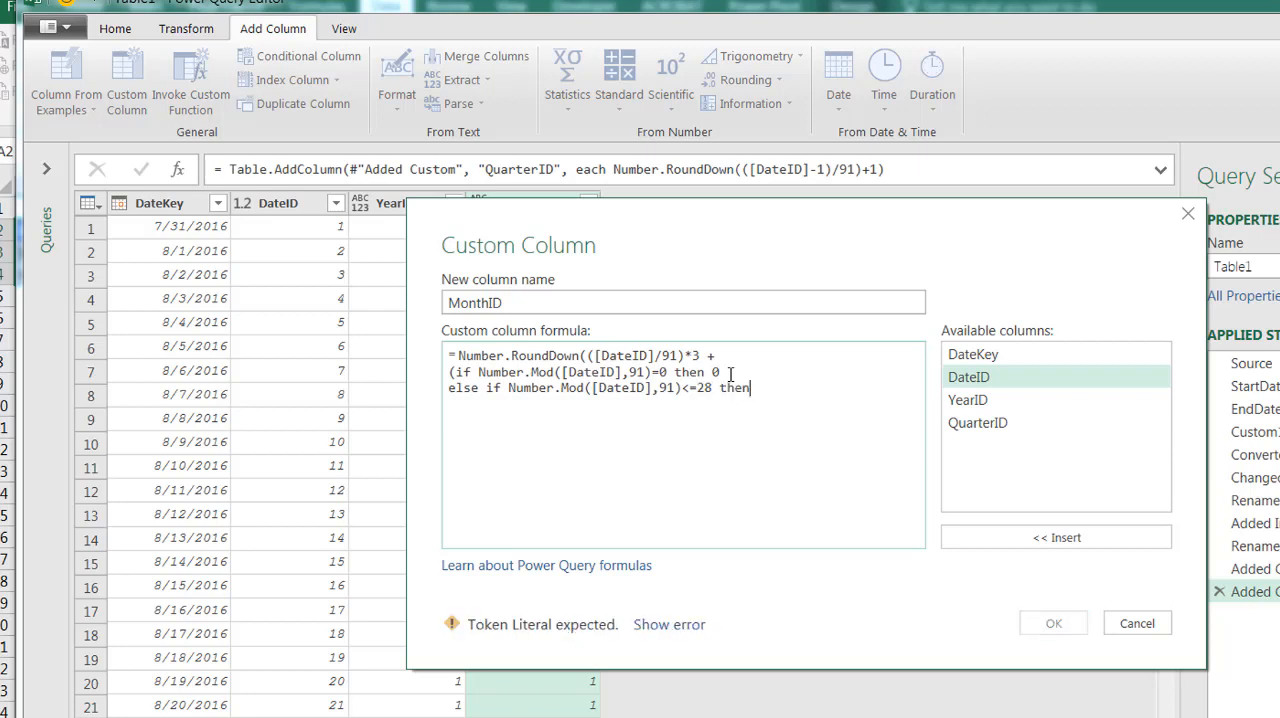
type(" 1")
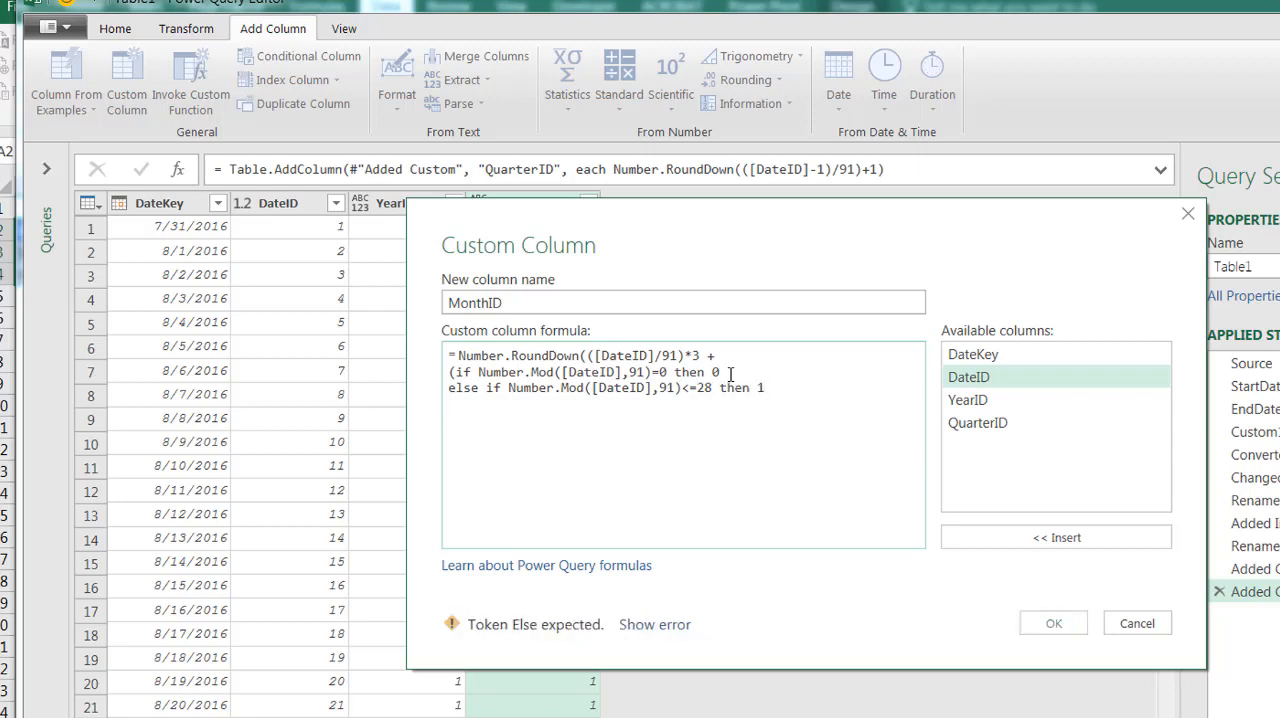
Reuse the copied expression for a third branch of the MonthID formula: else if Number.Mod([DateID],91)<=56 then 2
key("Return")
type("Number.Mod([DateID],91)=")
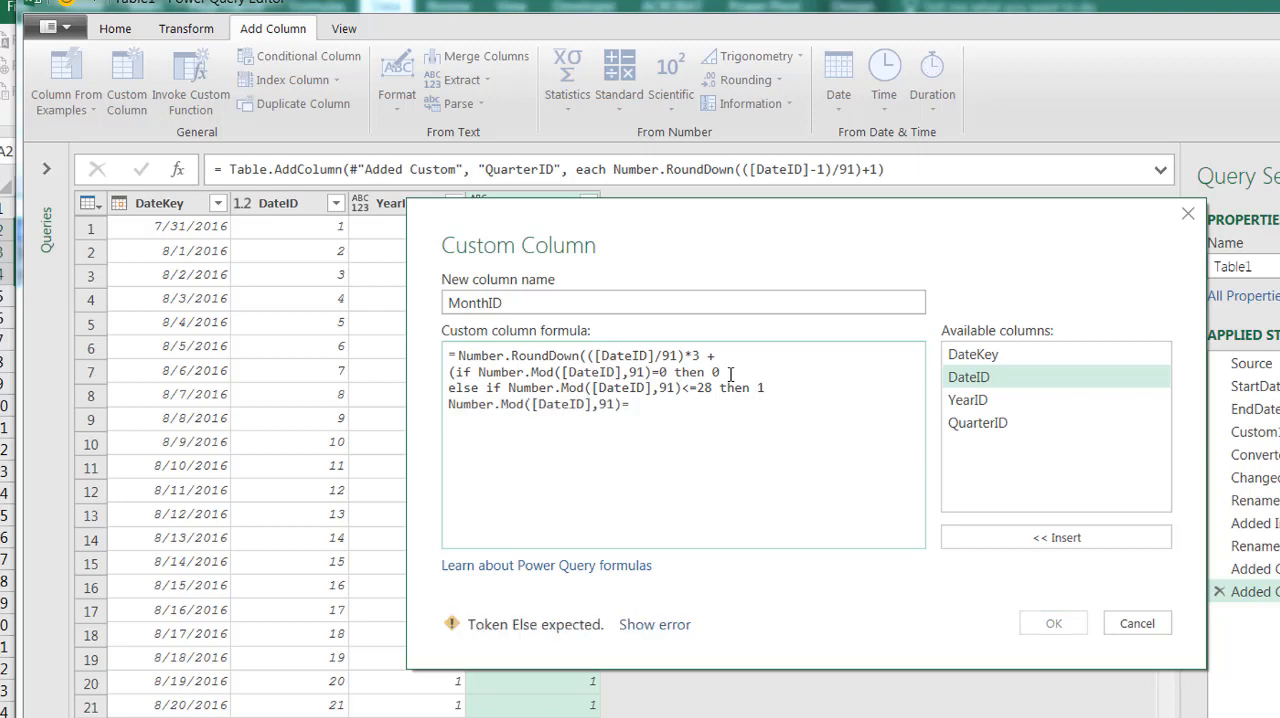
key("BackSpace")
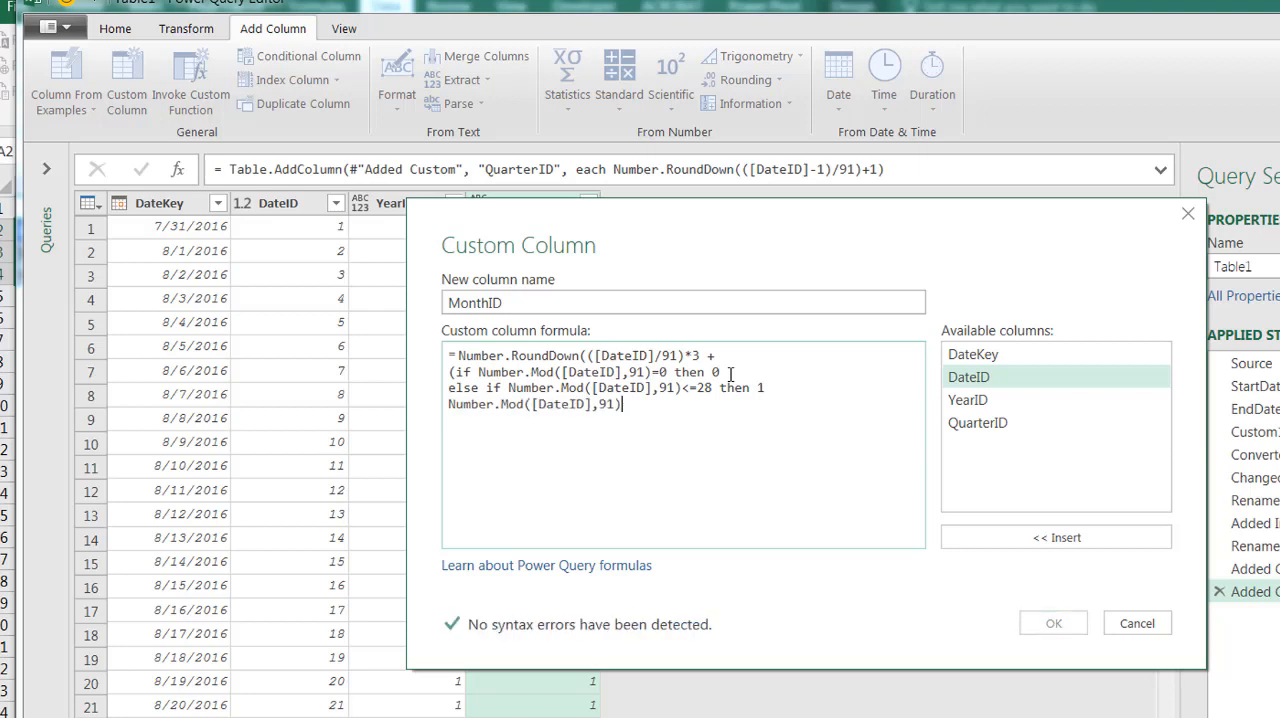
type("<=")
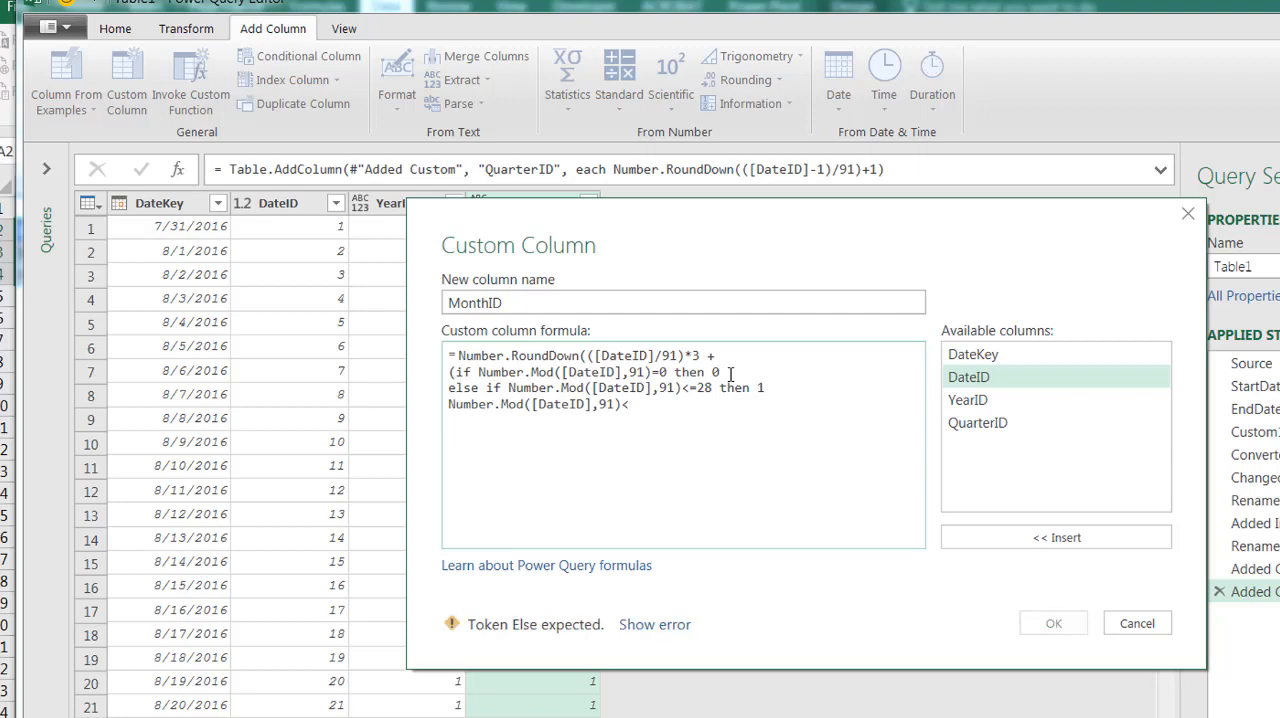
type("56 then")
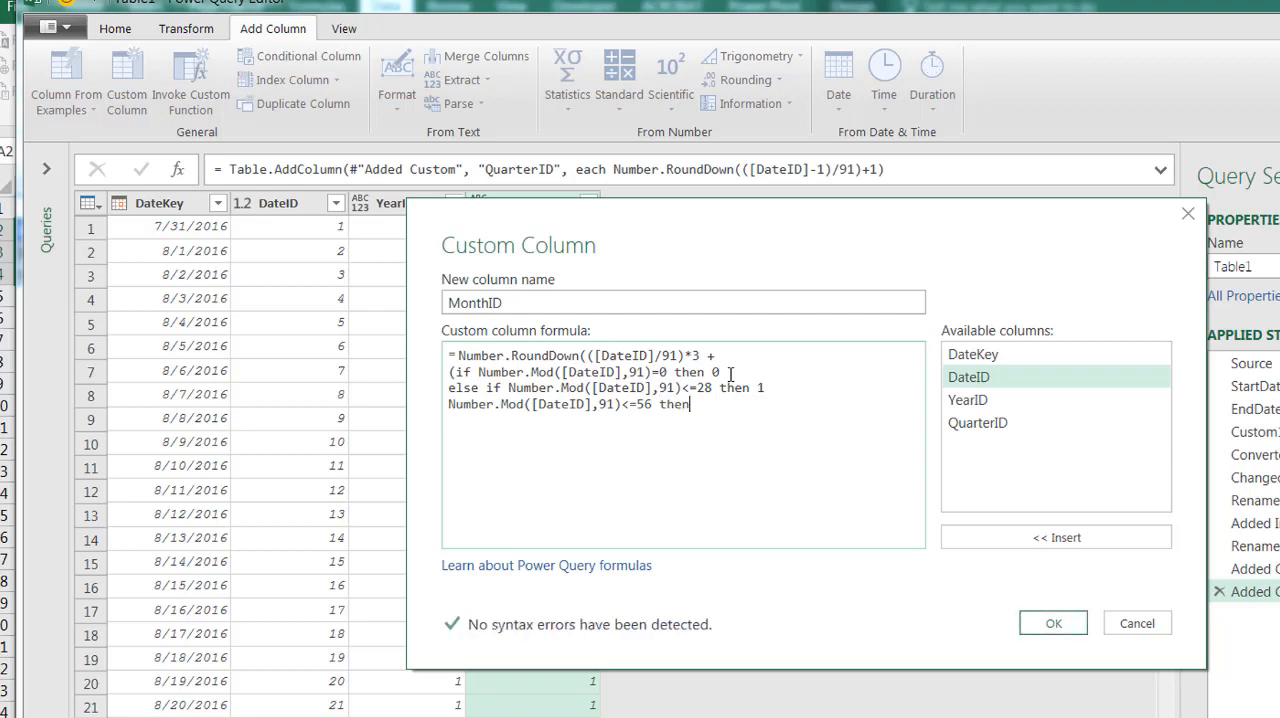
type(" 2")
key("Return")
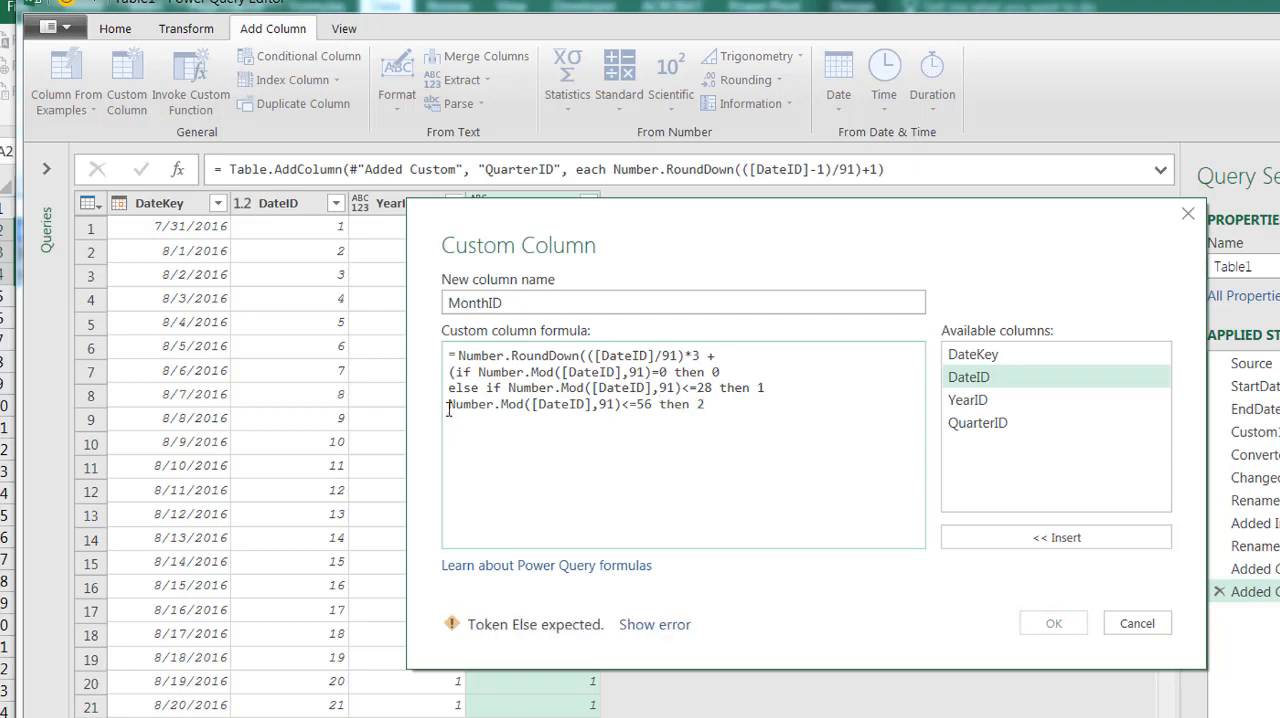
left_click(449, 404)
type("else if")
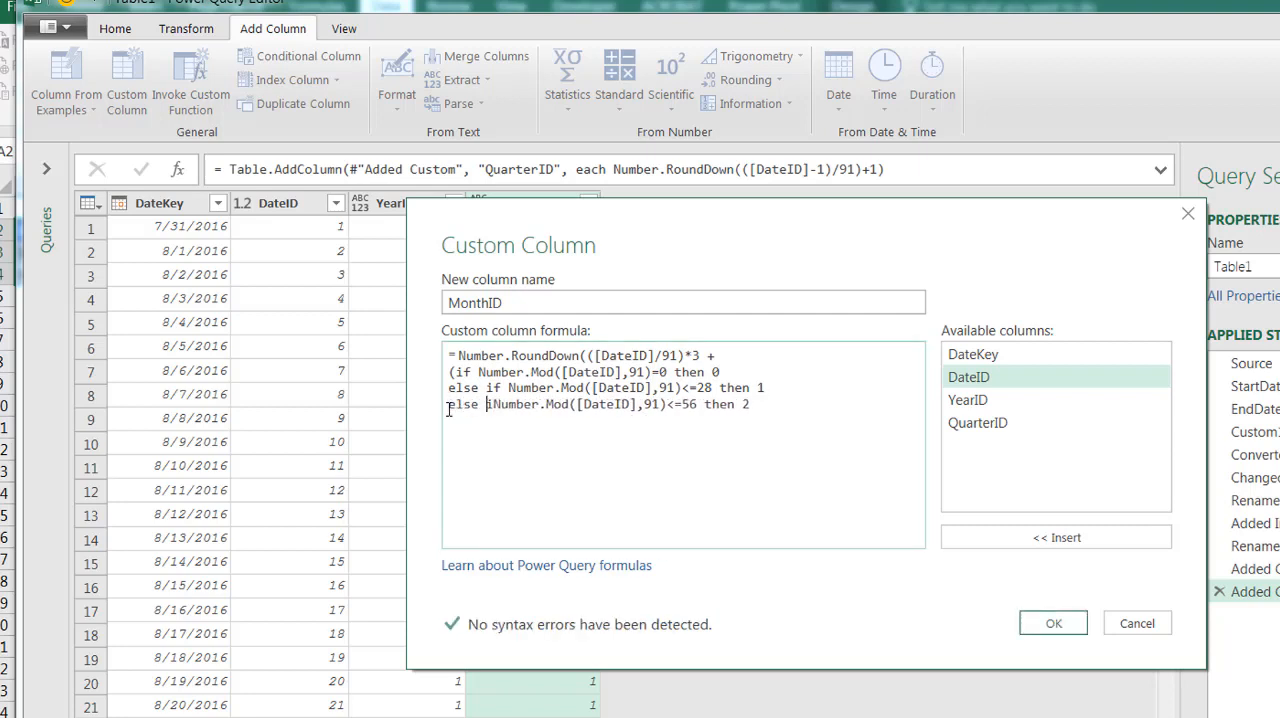
Finish the MonthID conditional with else 3 and a closing parenthesis on its own line
left_click(776, 404)
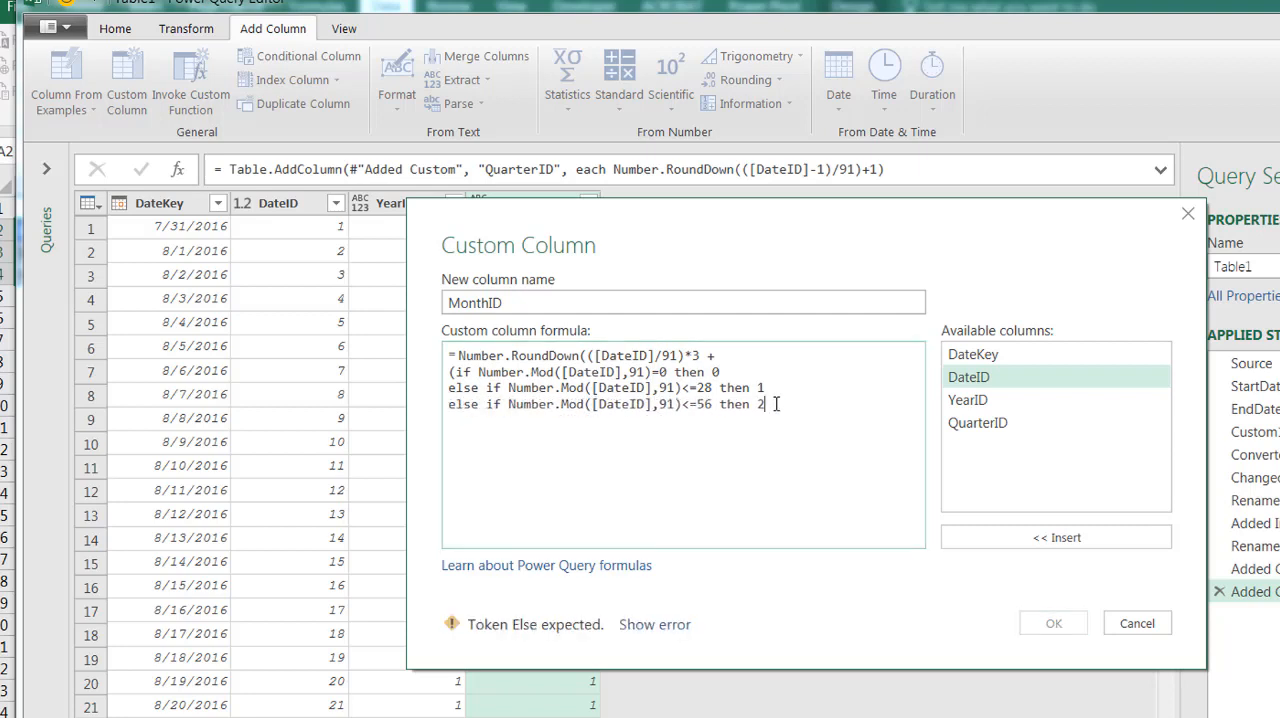
key("Return")
type("else ")
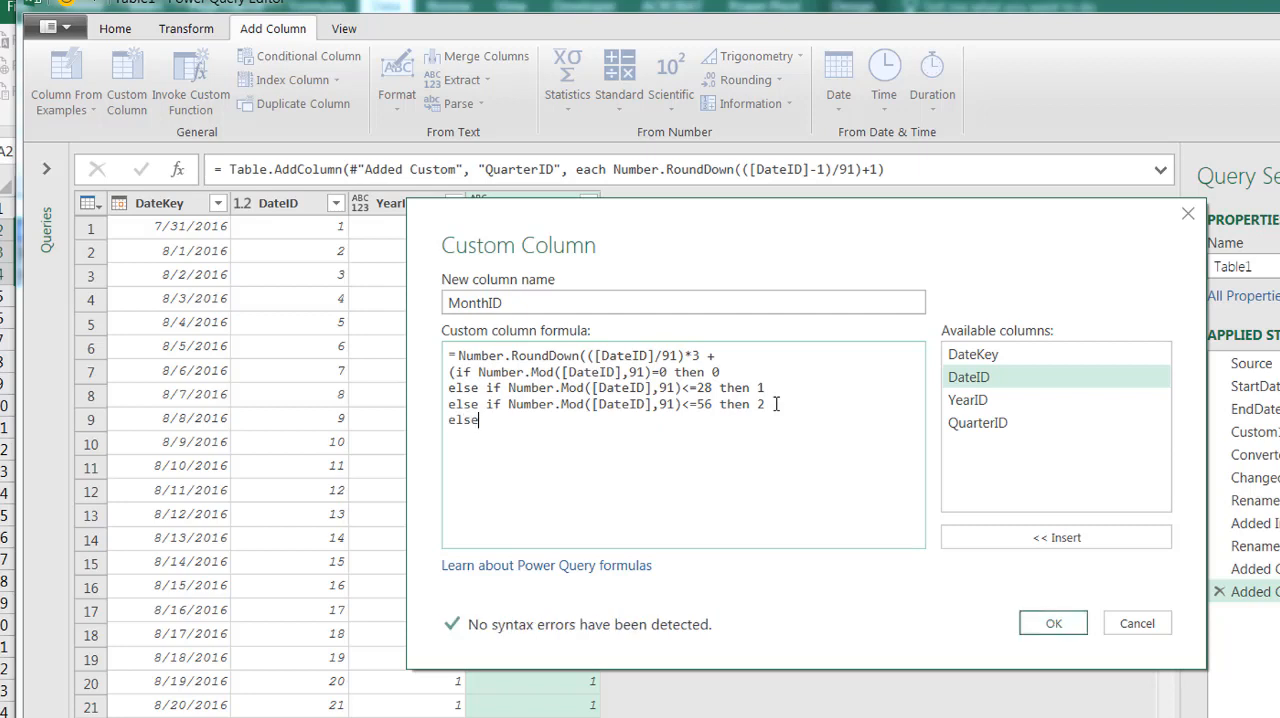
type("3")
key("Return")
type(")")
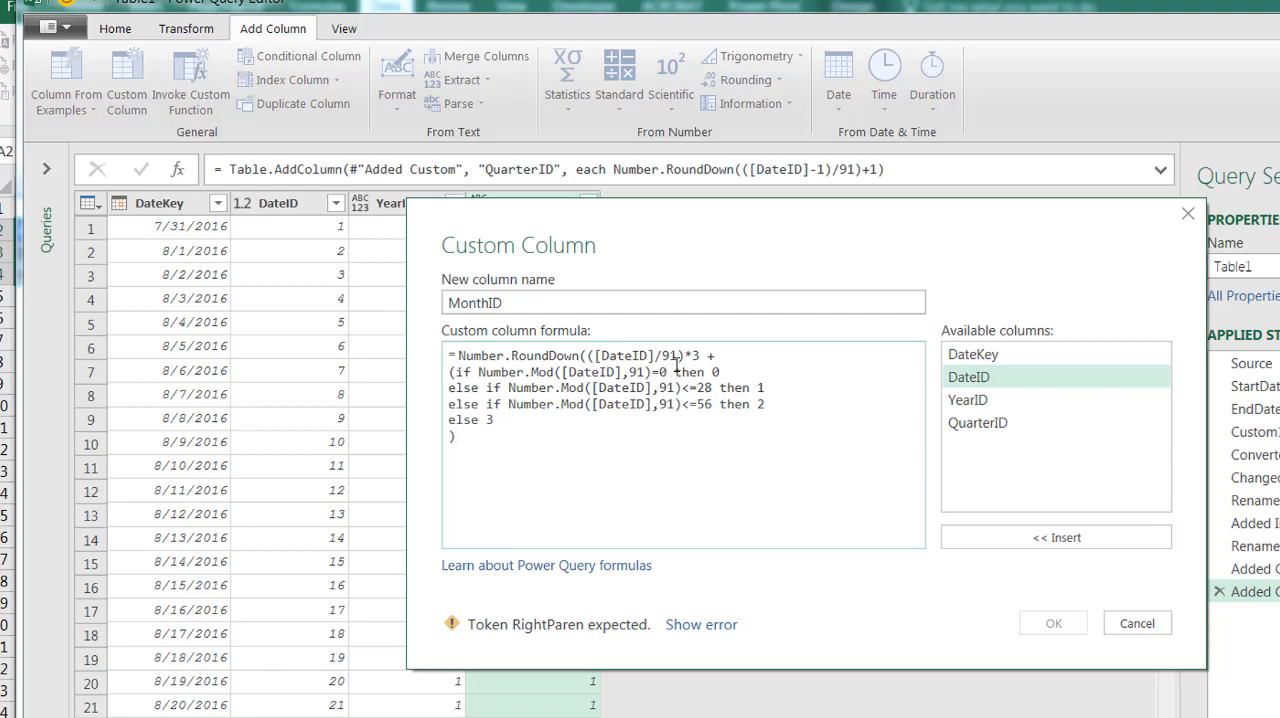
Remove the extra opening parenthesis before [DateID] in the RoundDown part and add the MonthID column to the query
left_click(450, 372)
type("(")
left_click(597, 356)
key("BackSpace")
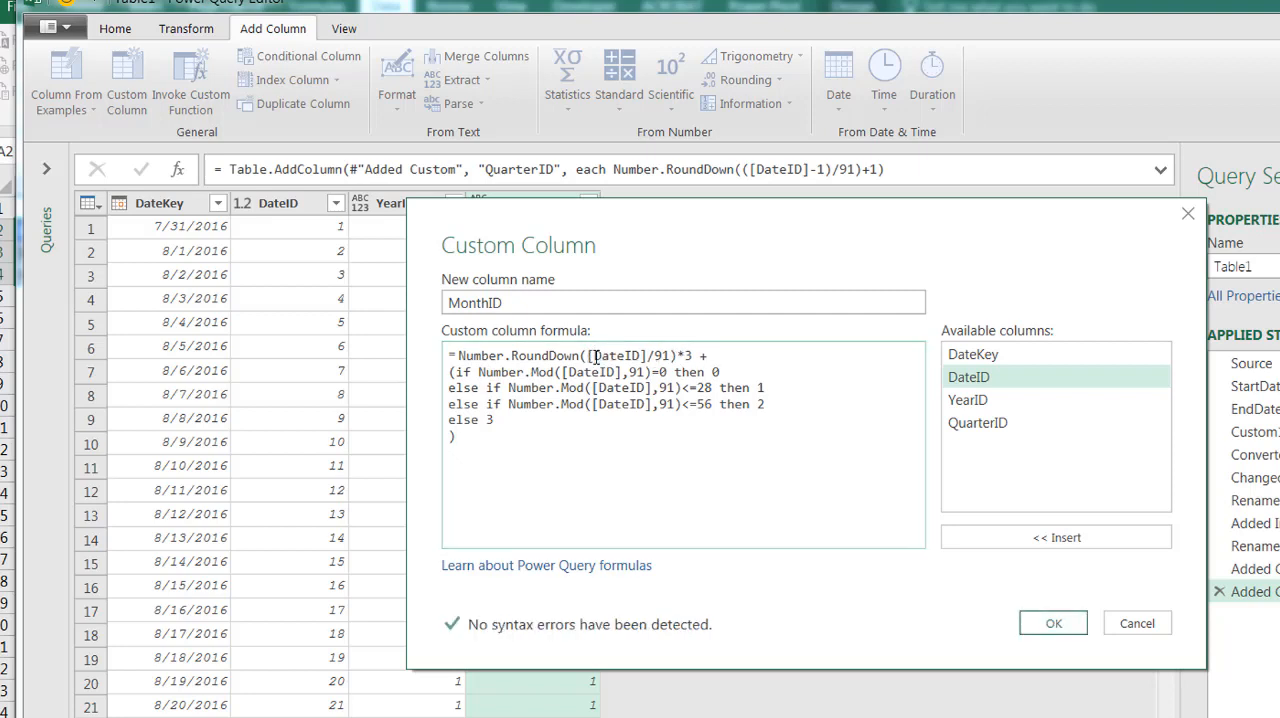
left_click(1054, 623)
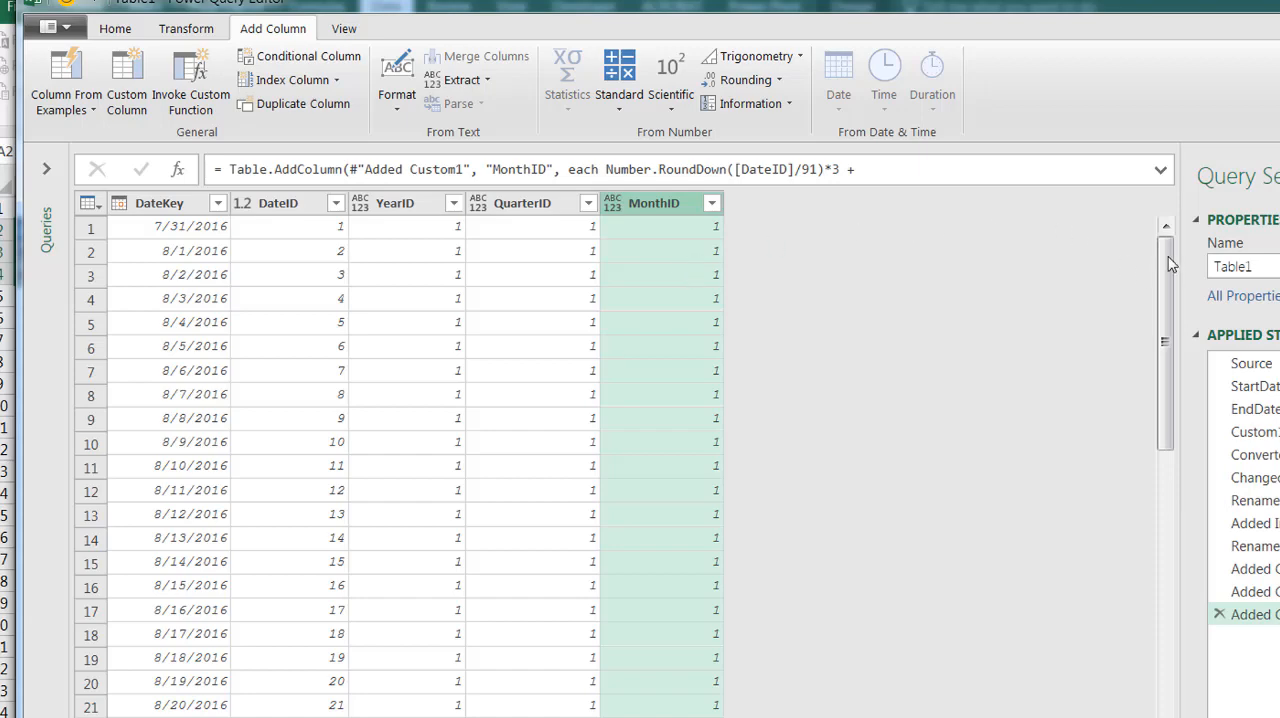
Check the MonthID values against the dates and quarters through the query preview and the table loaded on Sheet2
left_click_drag(1164, 266, 1166, 708)
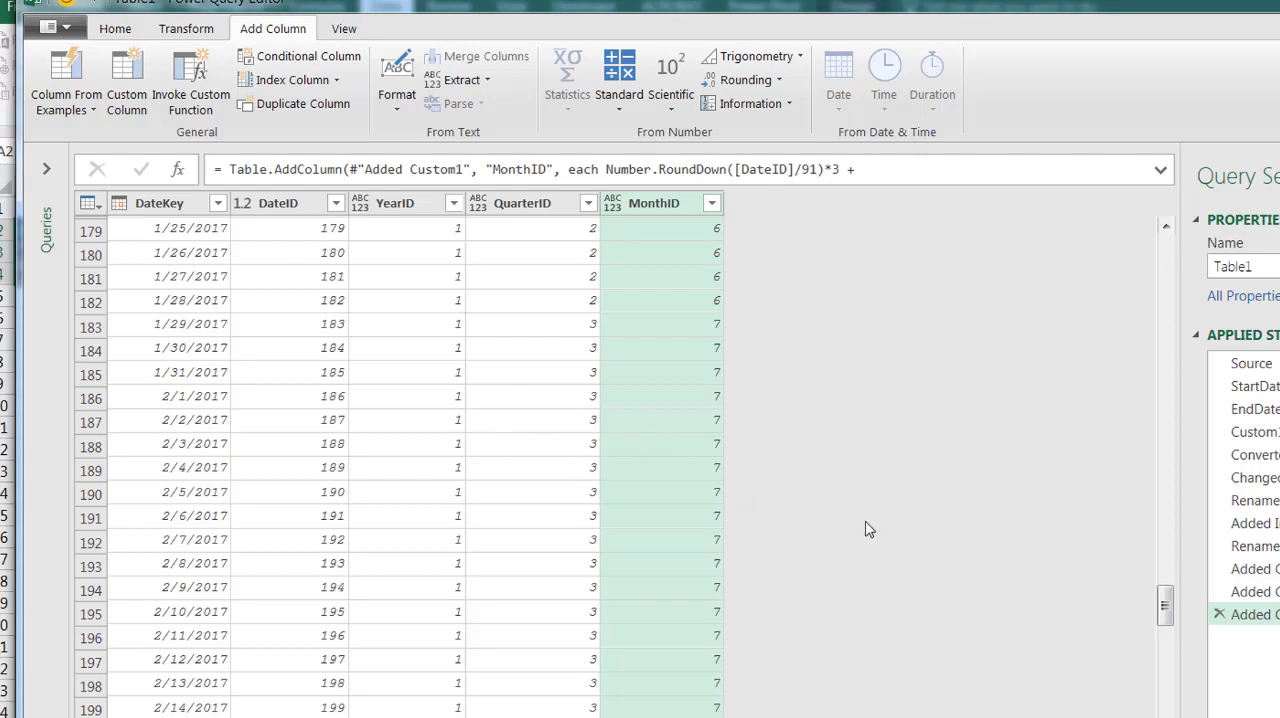
left_click_drag(1174, 620, 1172, 713)
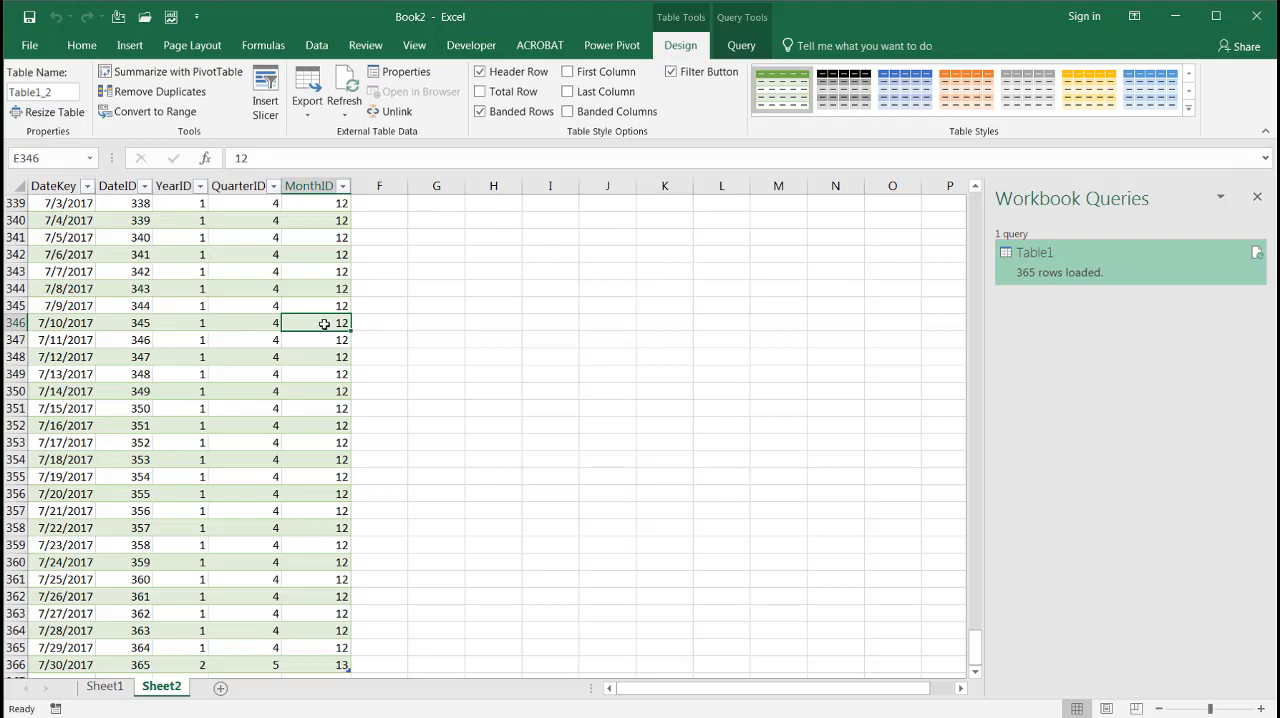
left_click_drag(974, 662, 975, 638)
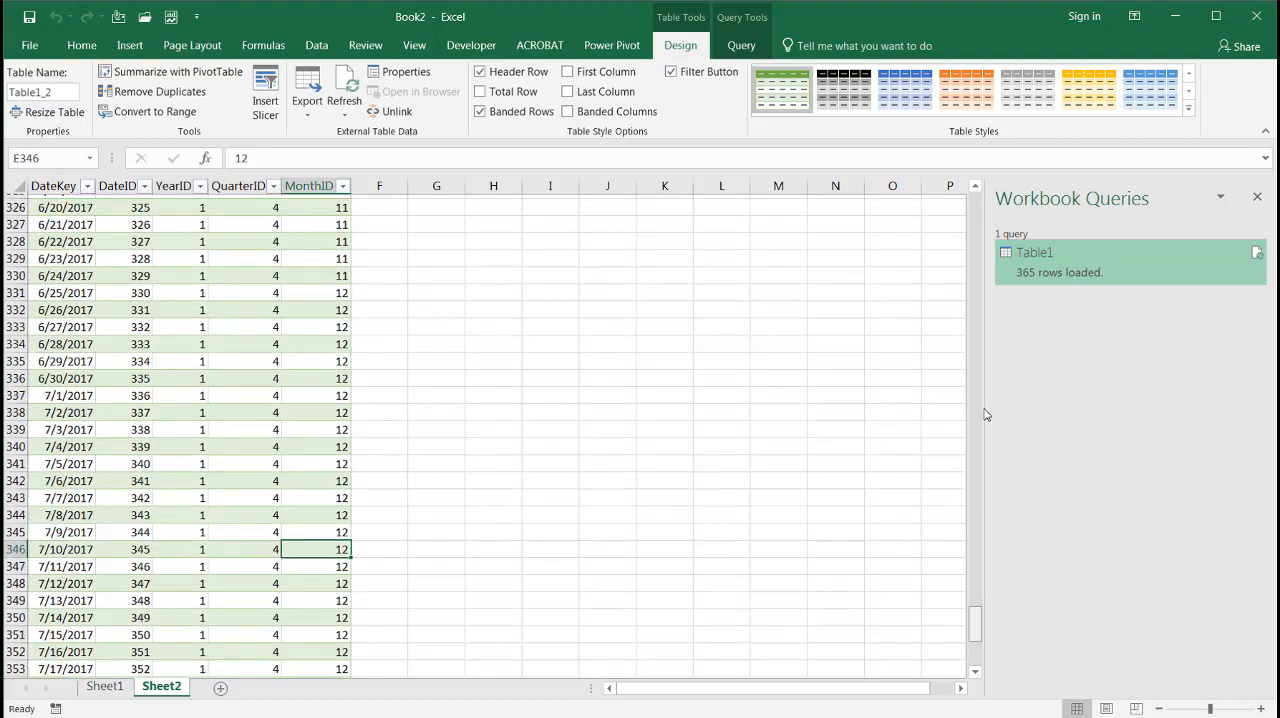
left_click_drag(985, 415, 991, 206)
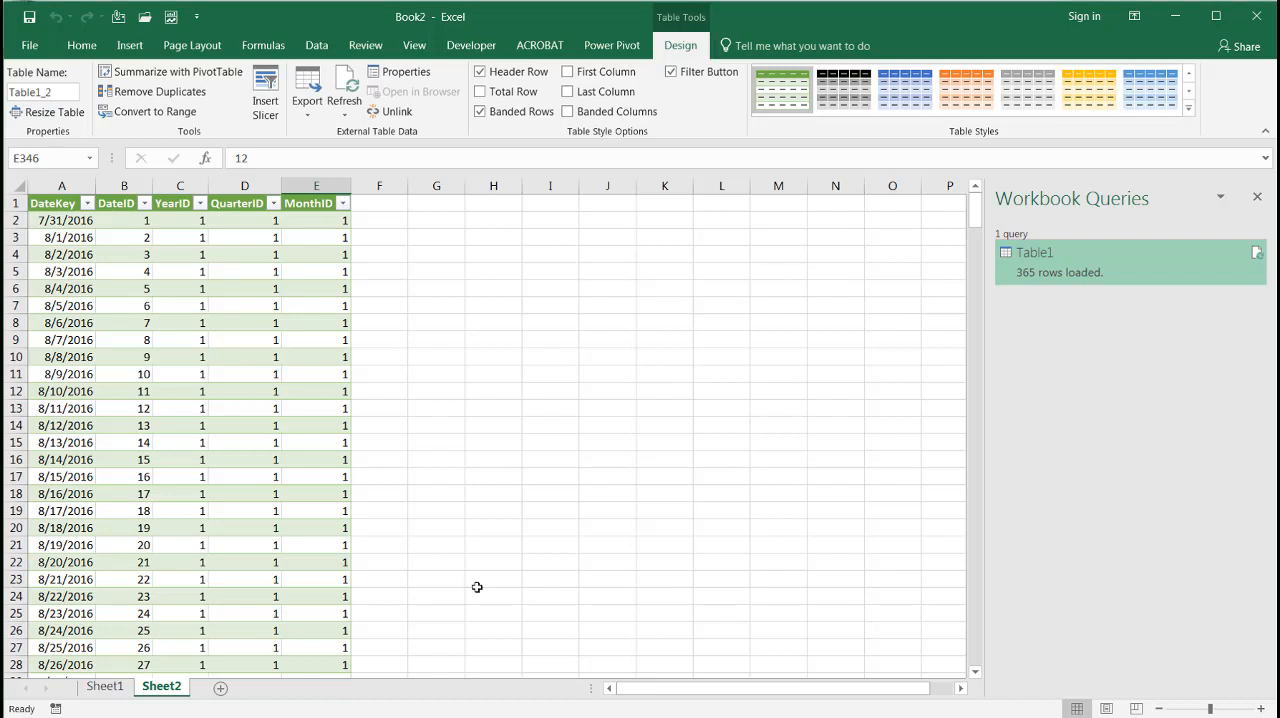
Reopen the Table1 query for editing and start a new custom column named FiscalYear
right_click(1052, 272)
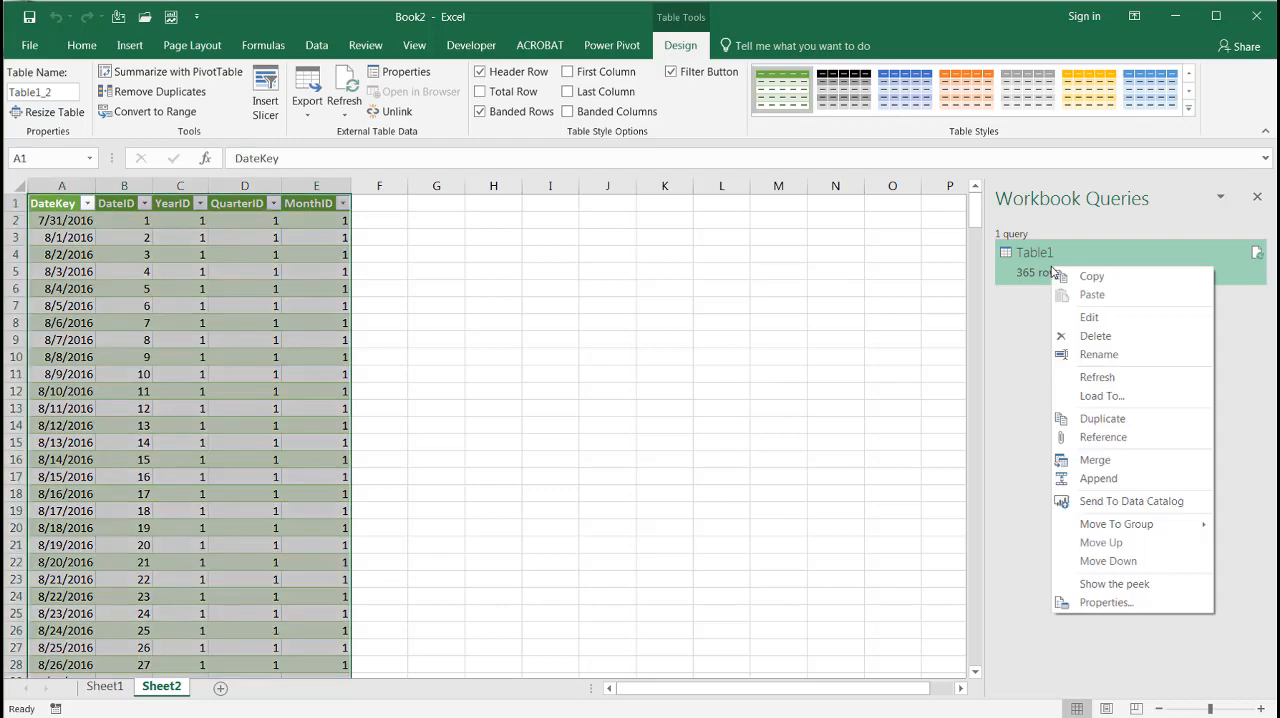
left_click(1100, 316)
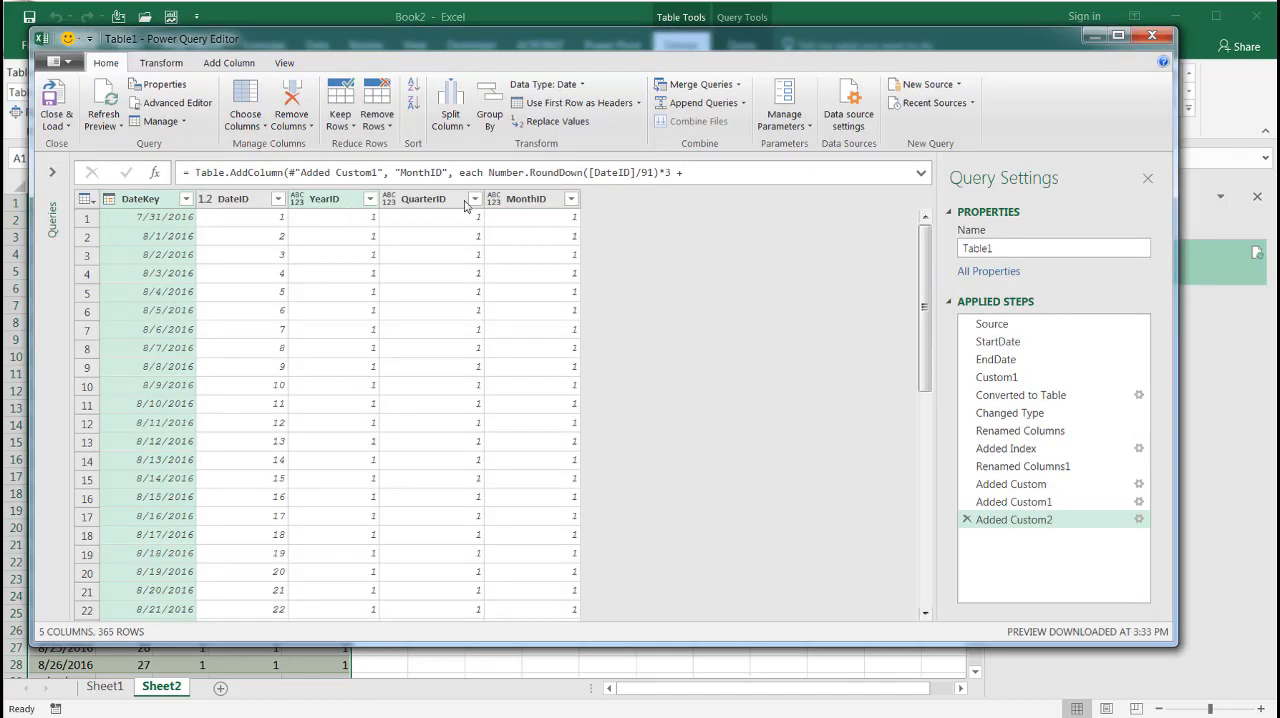
left_click(238, 65)
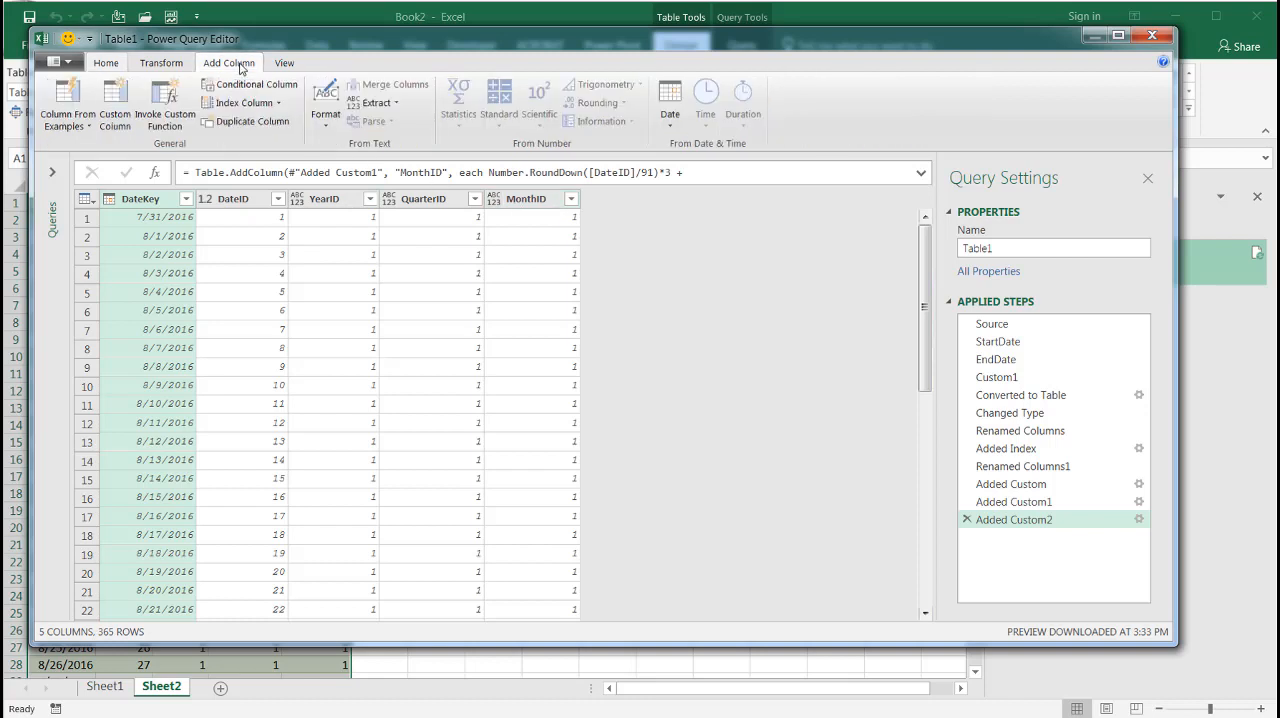
left_click(115, 105)
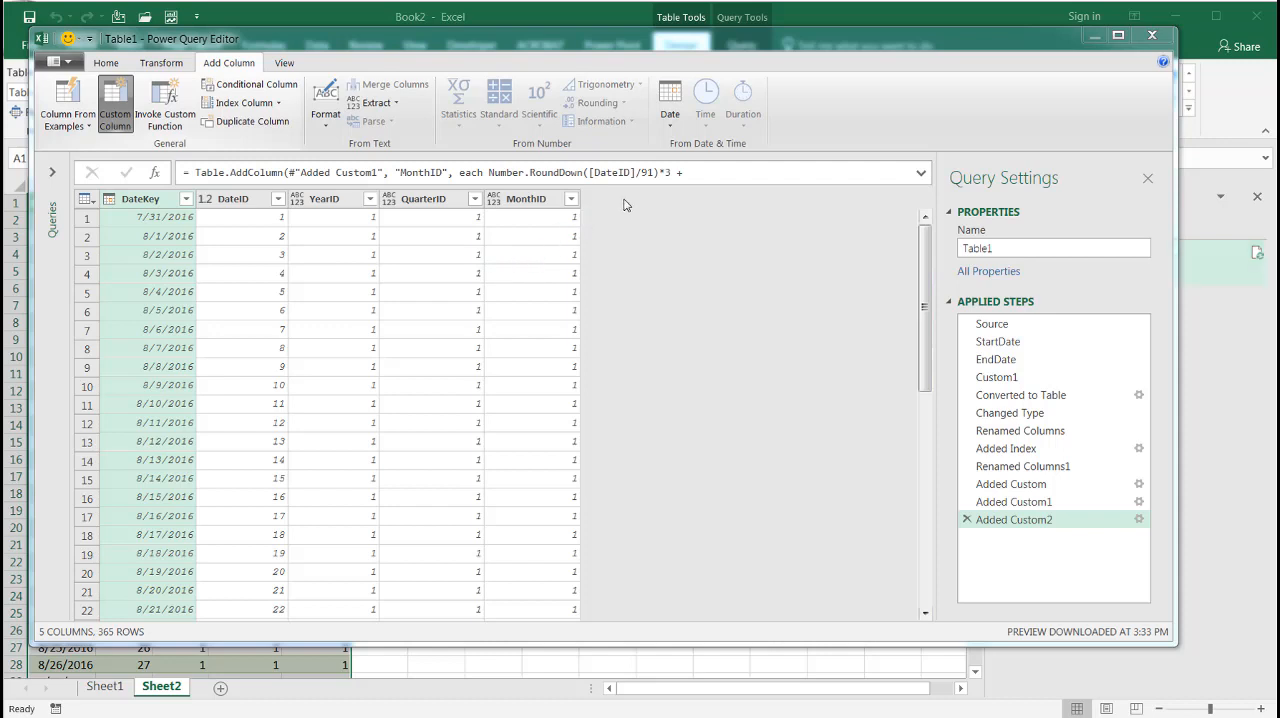
double_click(399, 280)
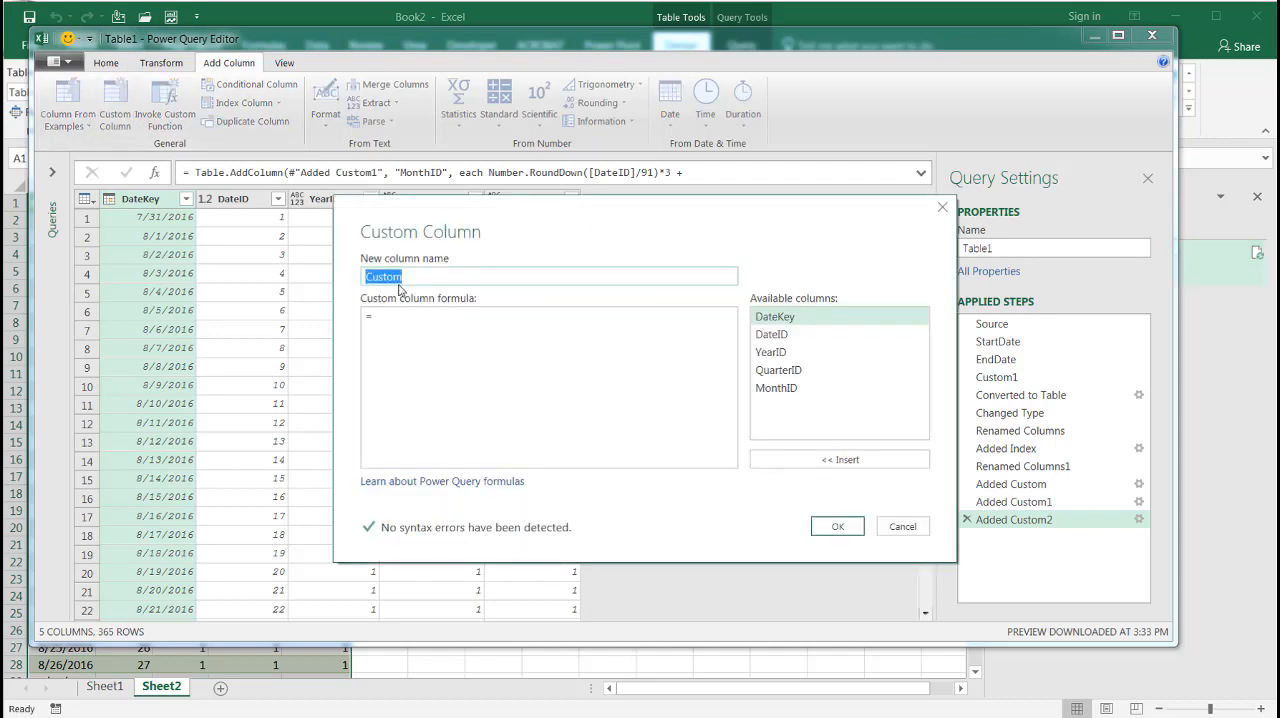
type("FiscalYear")
Give the FiscalYear column the formula =[YearID]-1+2017 and add it to the query
left_click(392, 322)
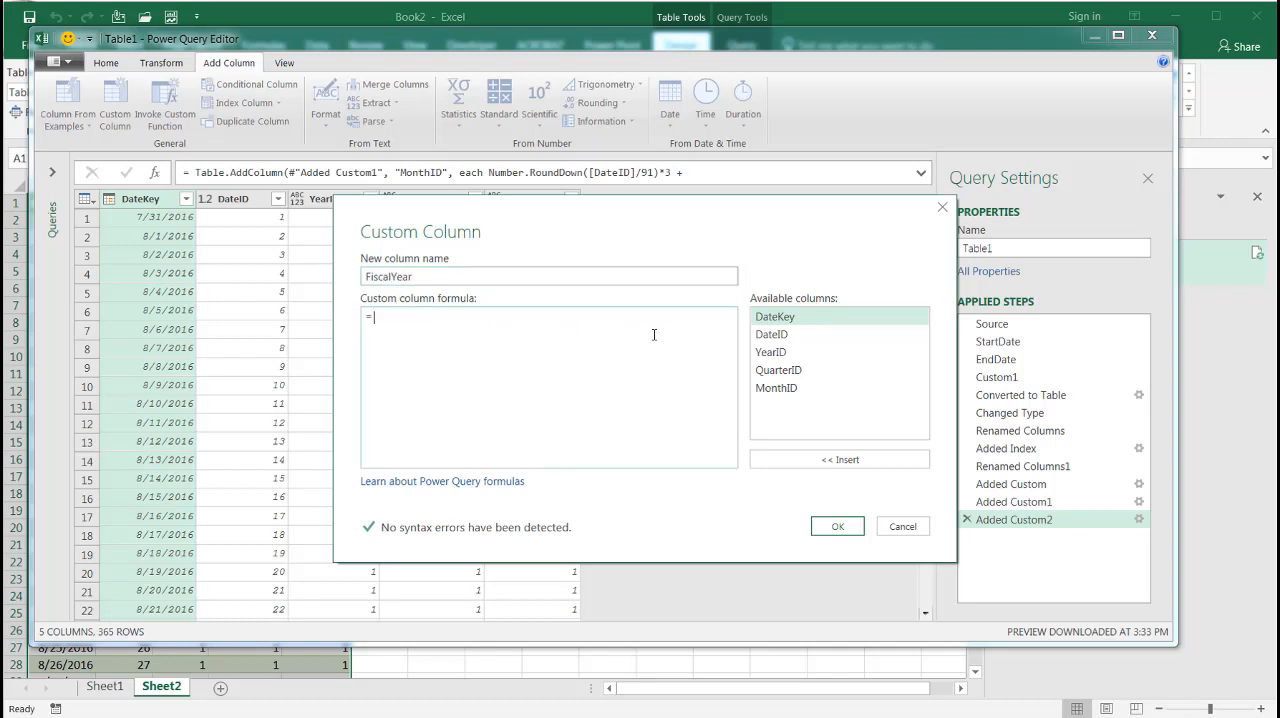
double_click(773, 352)
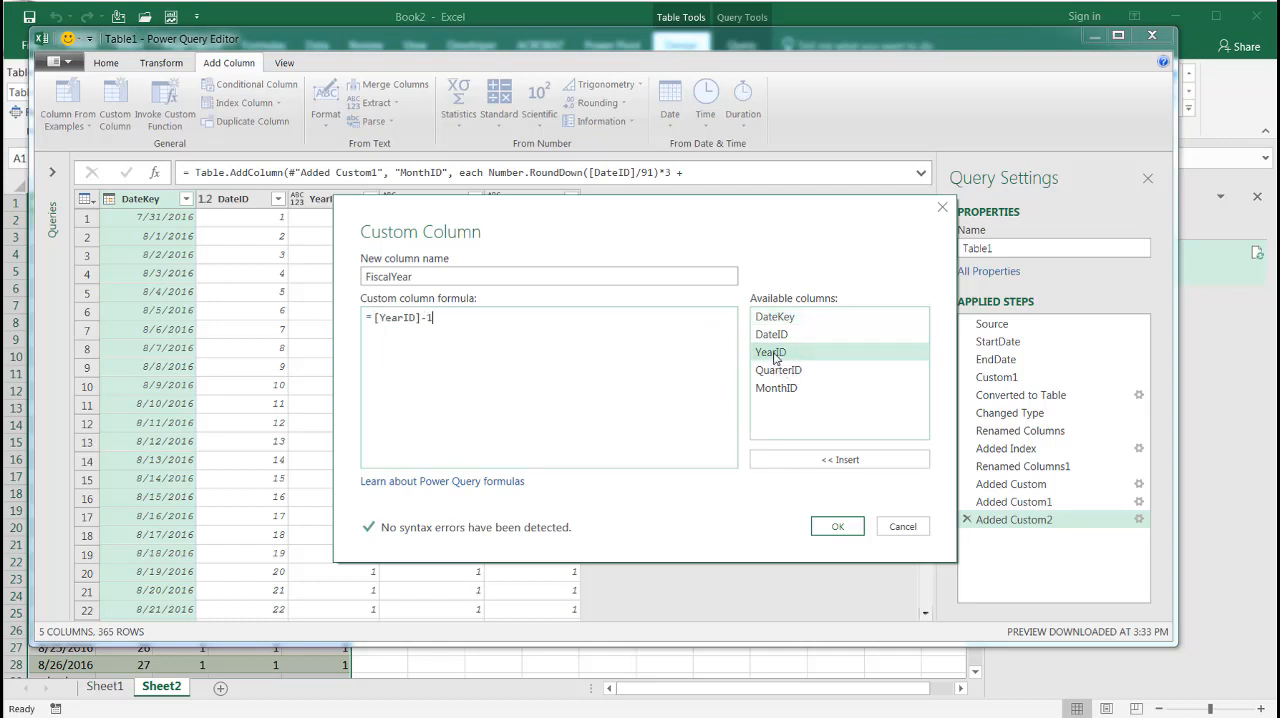
type("-1+2017")
left_click(828, 528)
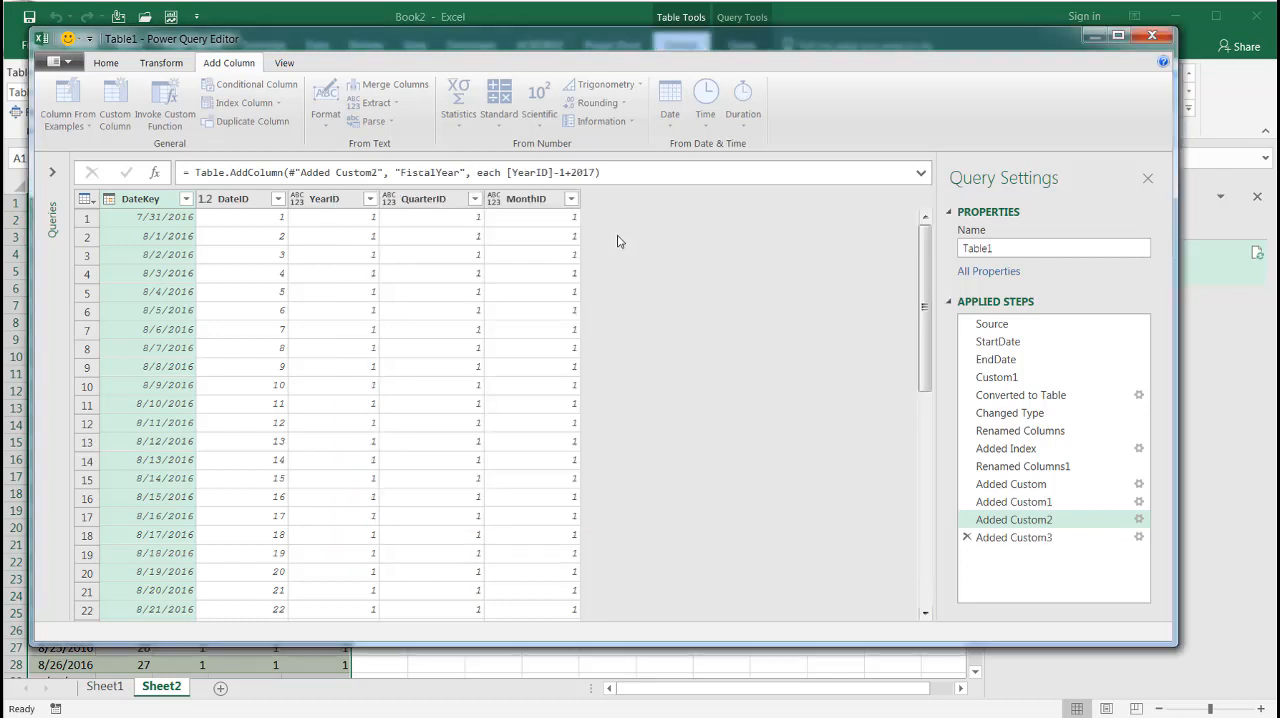
left_click(641, 220)
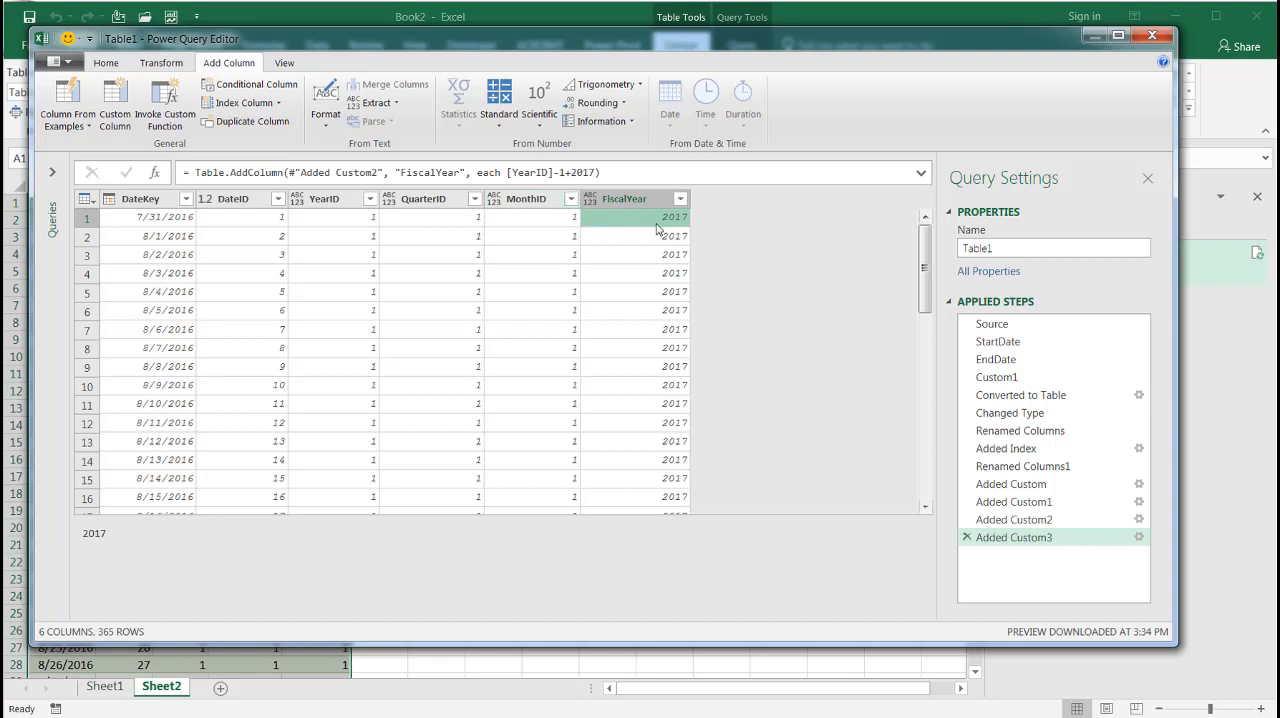
Start a new custom column in the Table1 query and name it FiscalQtr
left_click(115, 105)
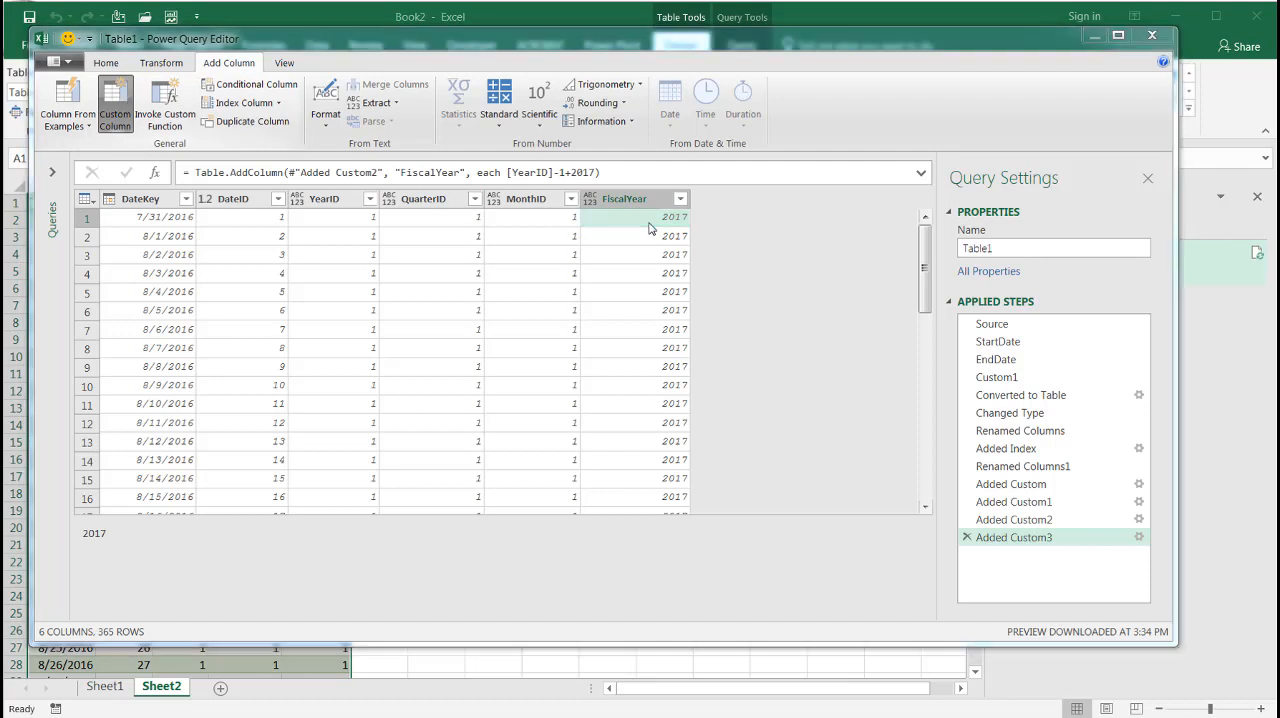
left_click_drag(440, 275, 336, 272)
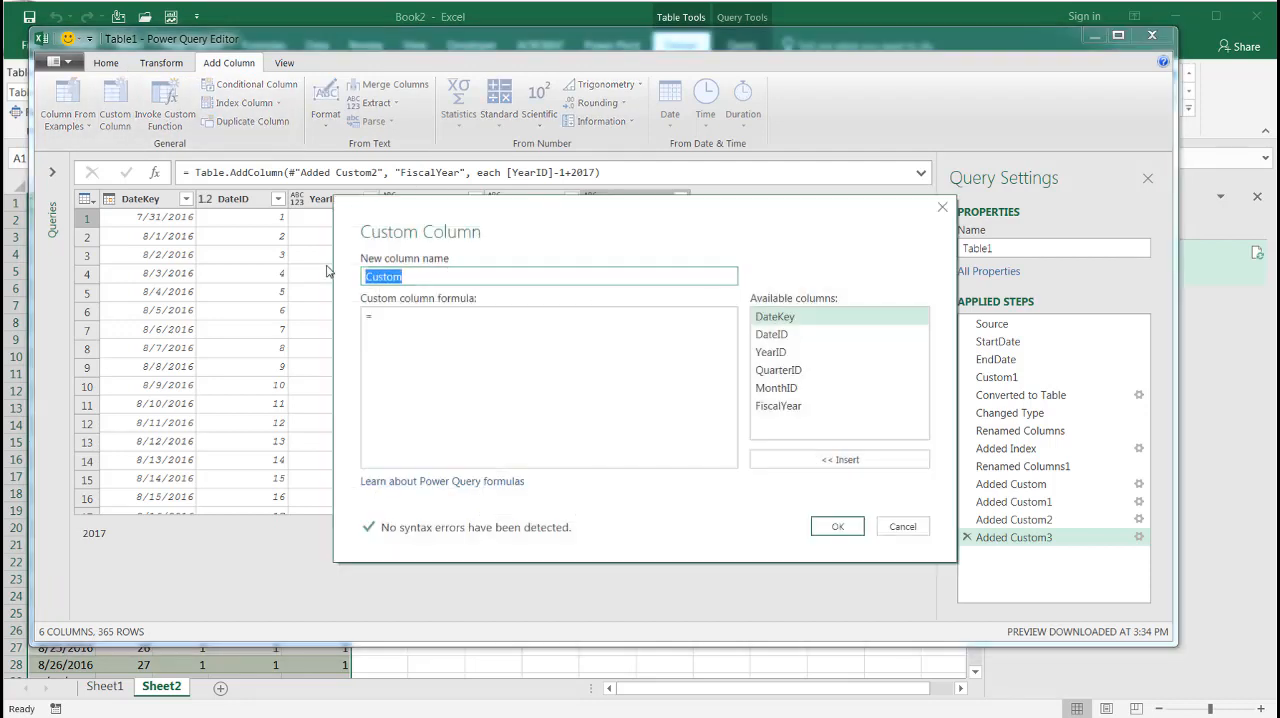
type("Fica")
key("BackSpace")
key("BackSpace")
type("scalQtr")
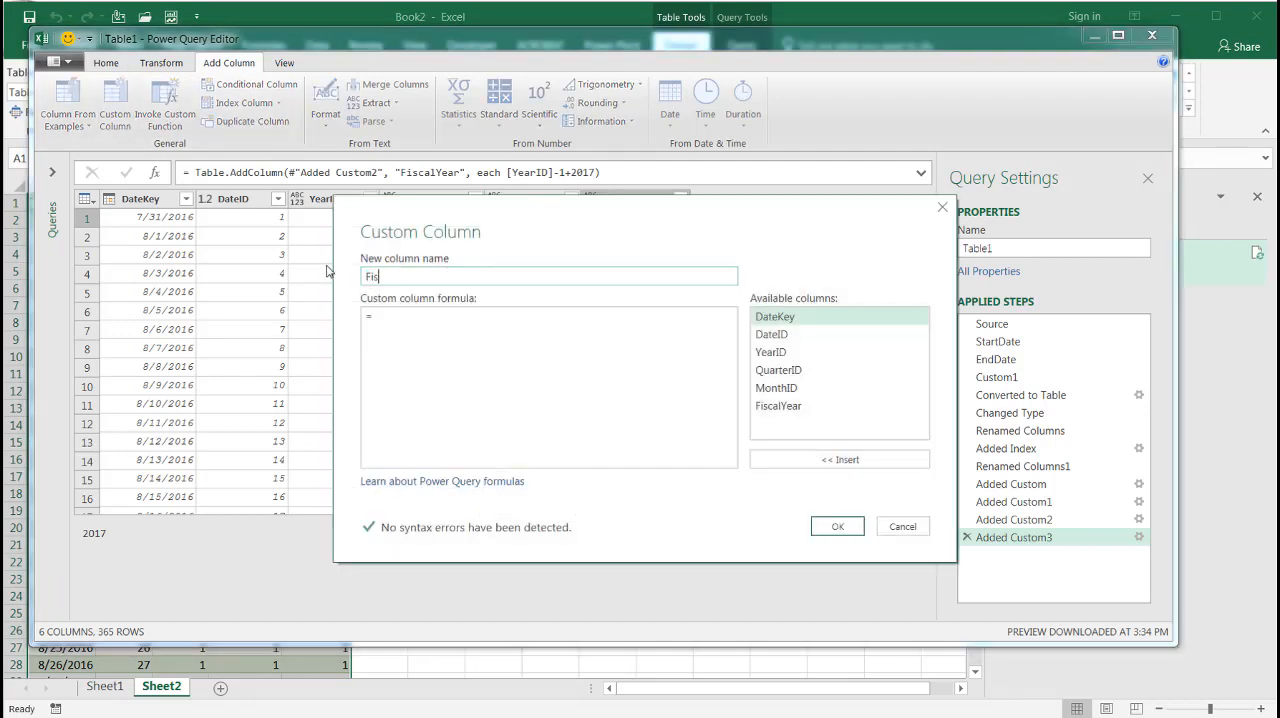
Begin the FiscalQtr formula with the condition if Number.Mod([QuarterID],4) = 0 then 4
left_click(439, 320)
type("if Number.Mod")
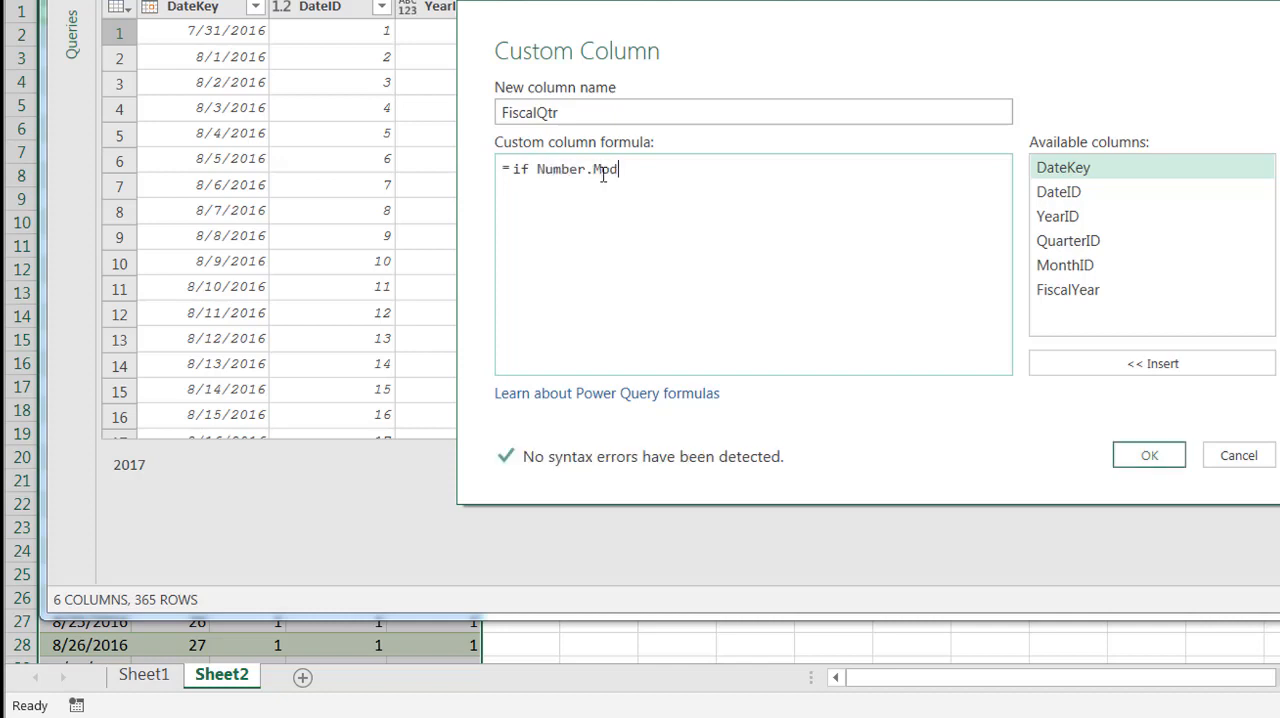
type("(")
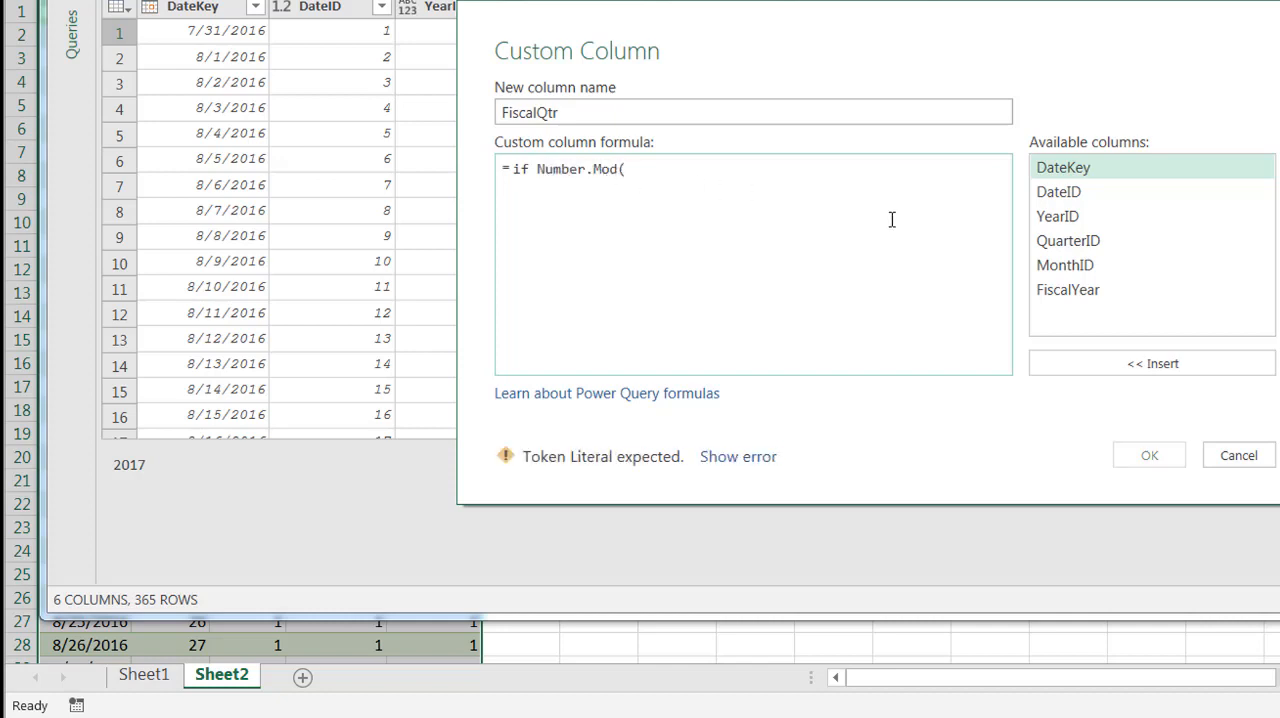
double_click(1060, 244)
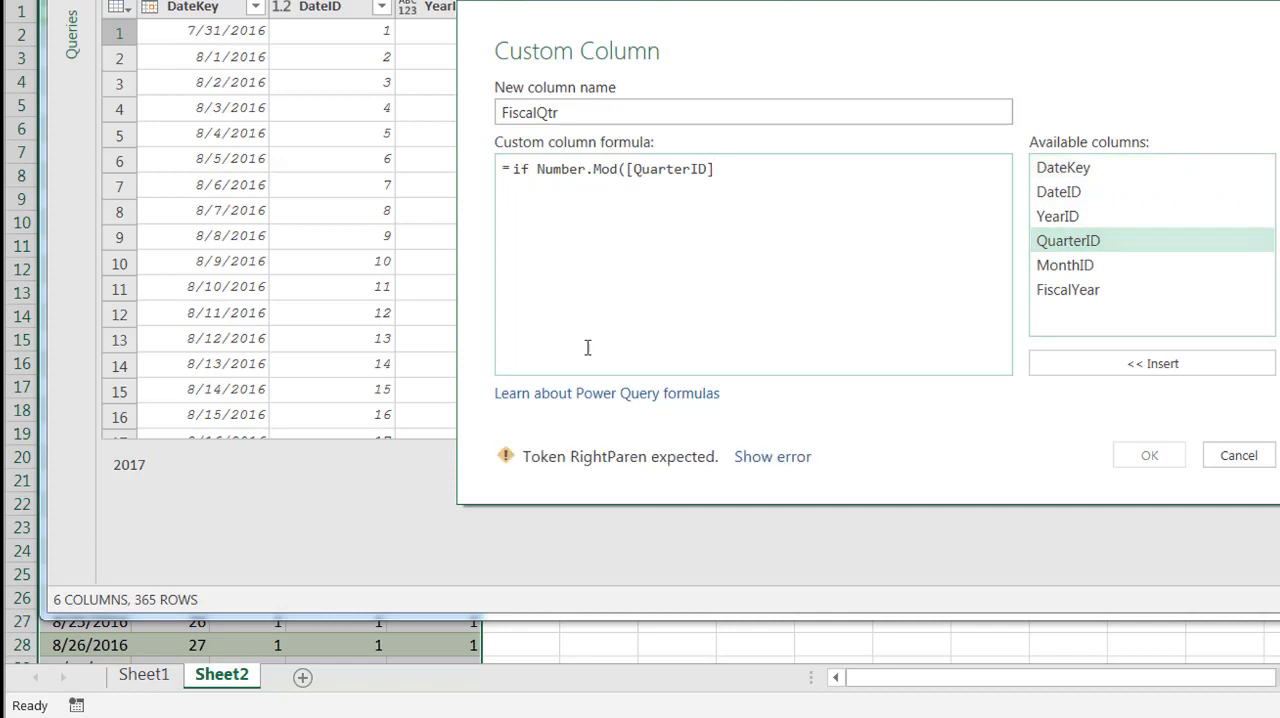
type(",4)")
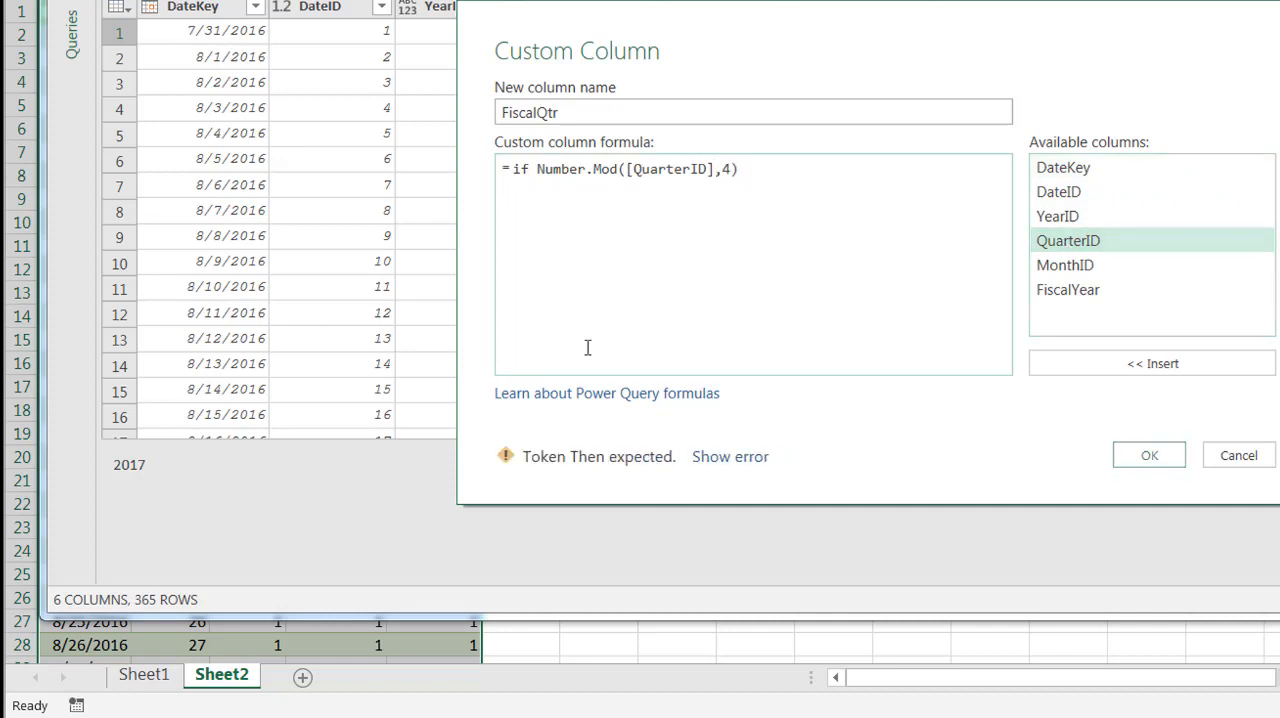
type(" = 0 then")
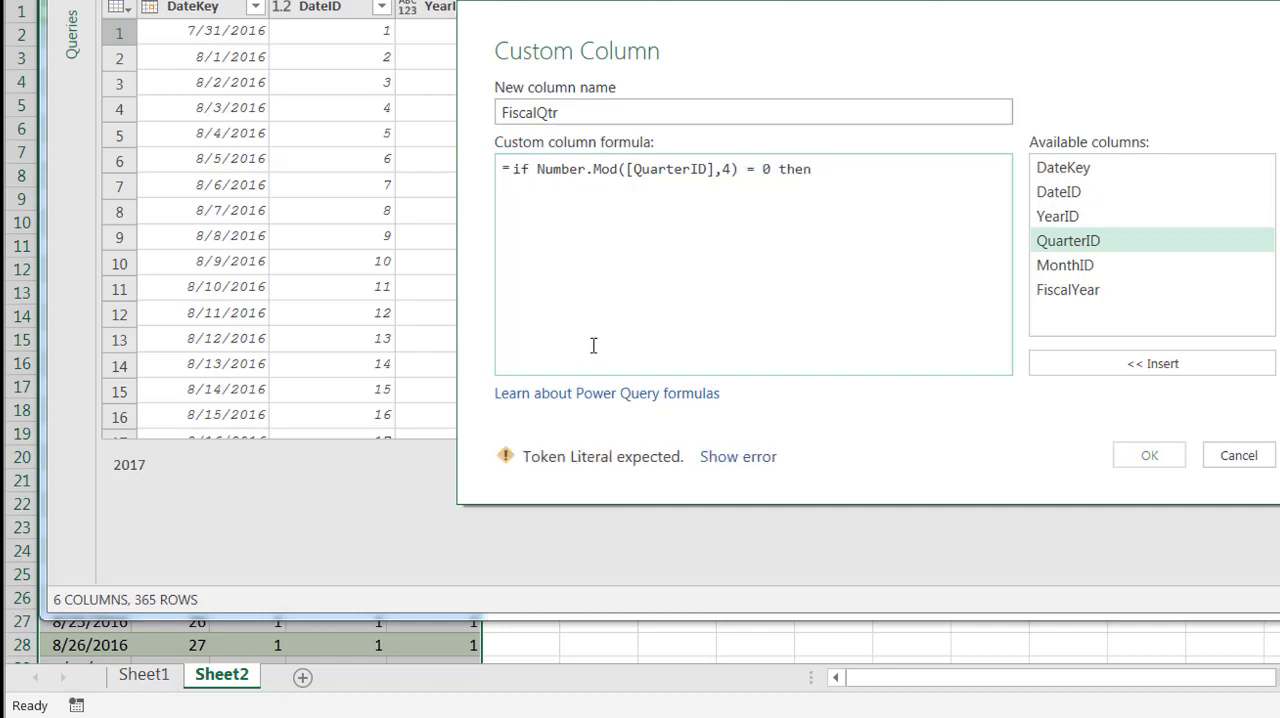
type("4")
key("Return")
Add a second line to the FiscalQtr formula, reusing the modulo expression: else Number.Mod([QuarterID],4) = 1 then 1
type("else")
left_click_drag(537, 168, 747, 172)
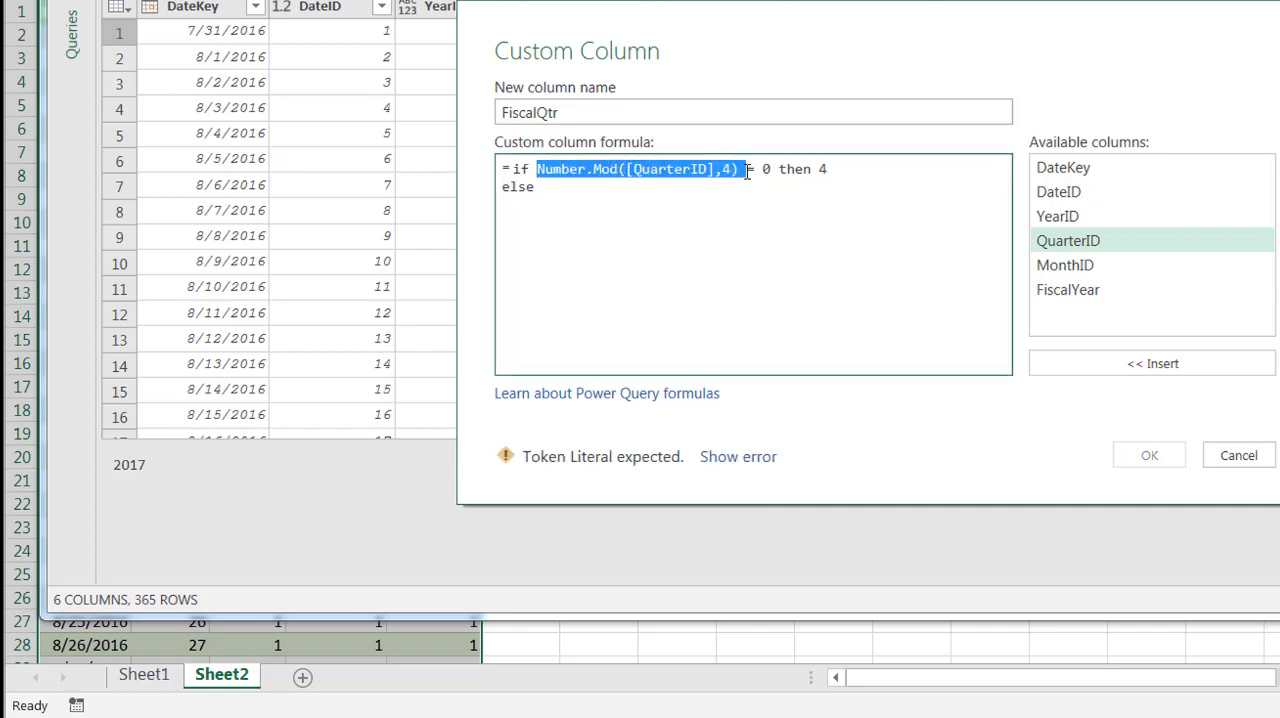
left_click(566, 190)
type("Number.Mod([QuarterID],4) =")
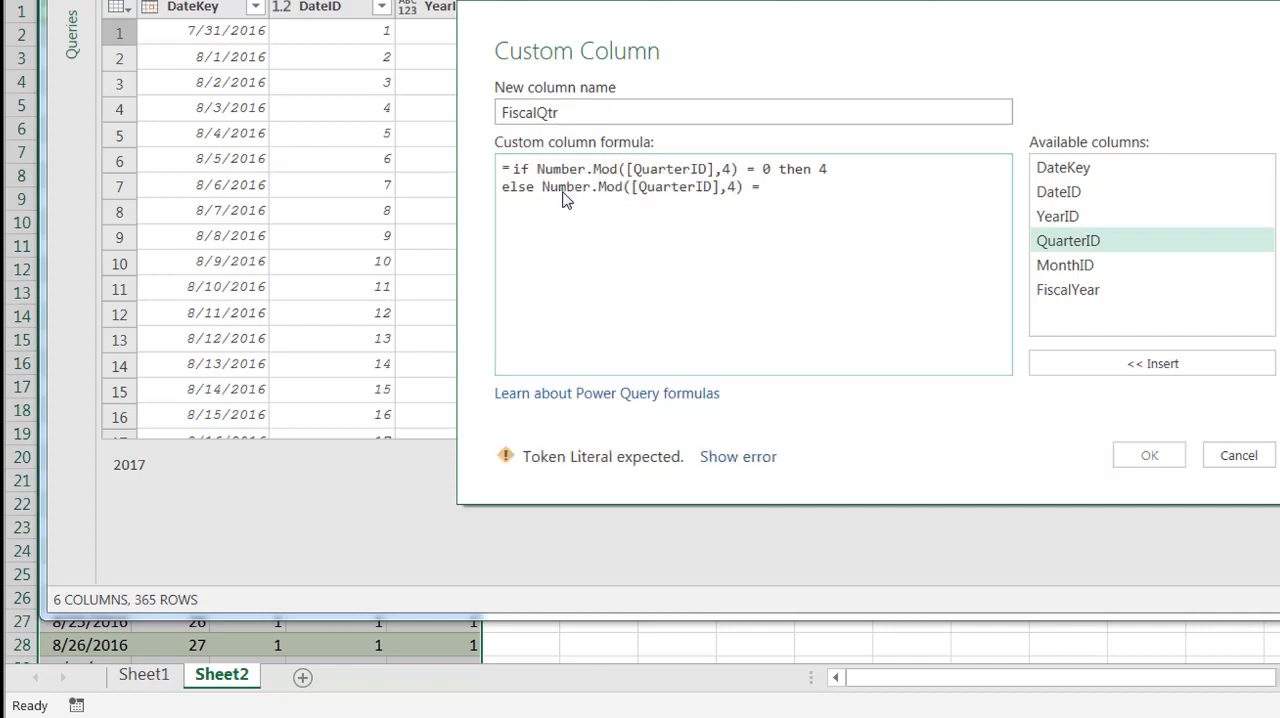
key("BackSpace")
key("BackSpace")
key("BackSpace")
type("1 then")
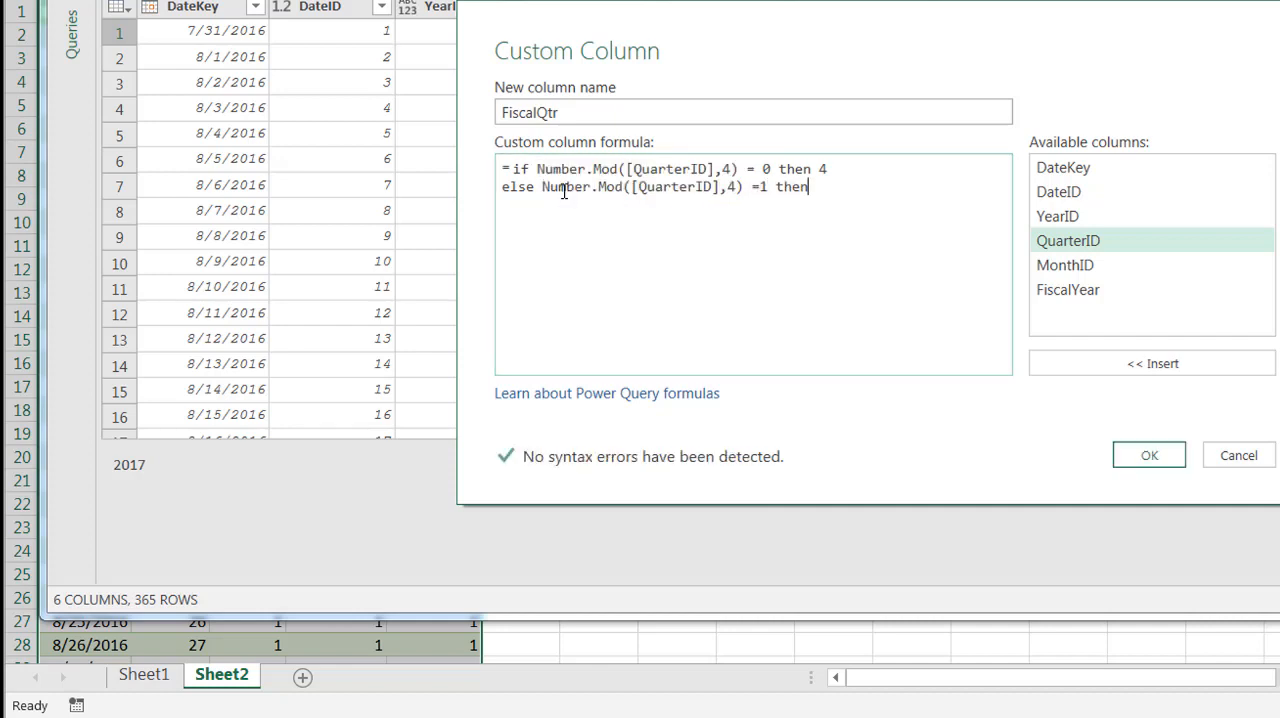
type(" 1")
Complete the FiscalQtr formula with else Number.Mod([QuarterID],4) = 2 then 2 and a final else 3, and check its syntax error
key("Return")
type("else")
type("Number.Mod([QuarterID],4) =")
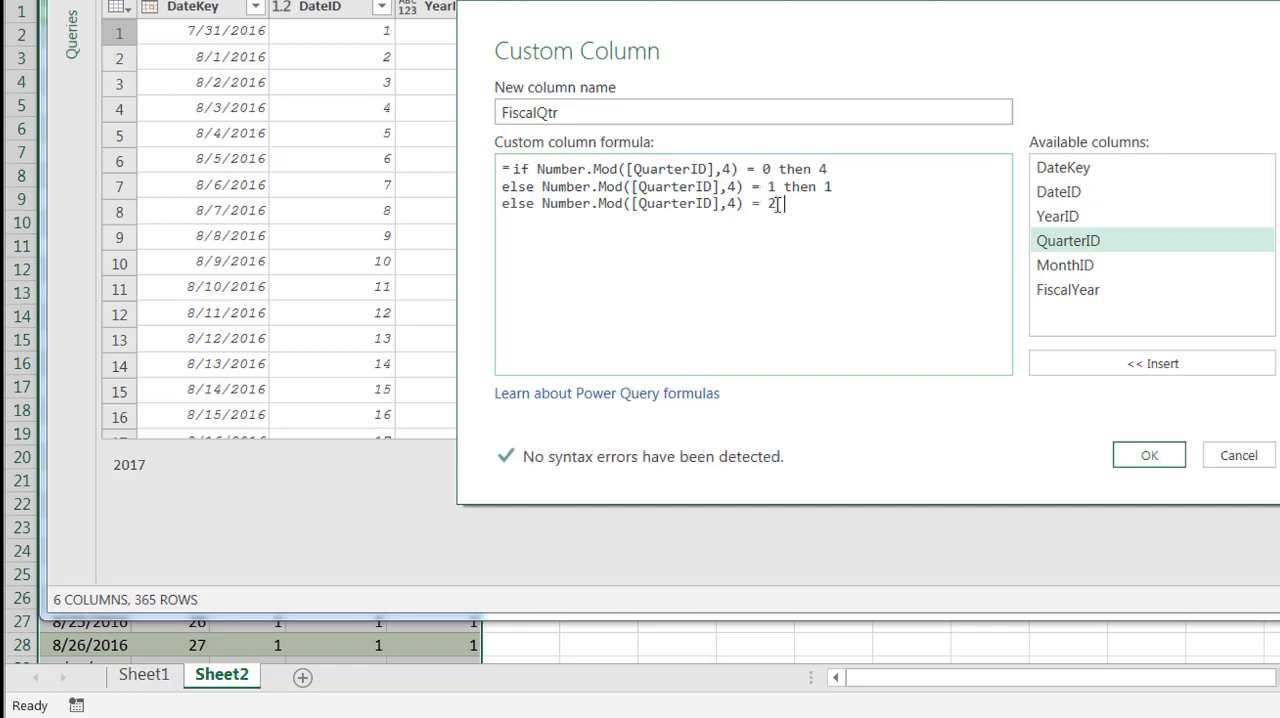
type("2 then 2")
key("Return")
type("else 3")
left_click(718, 457)
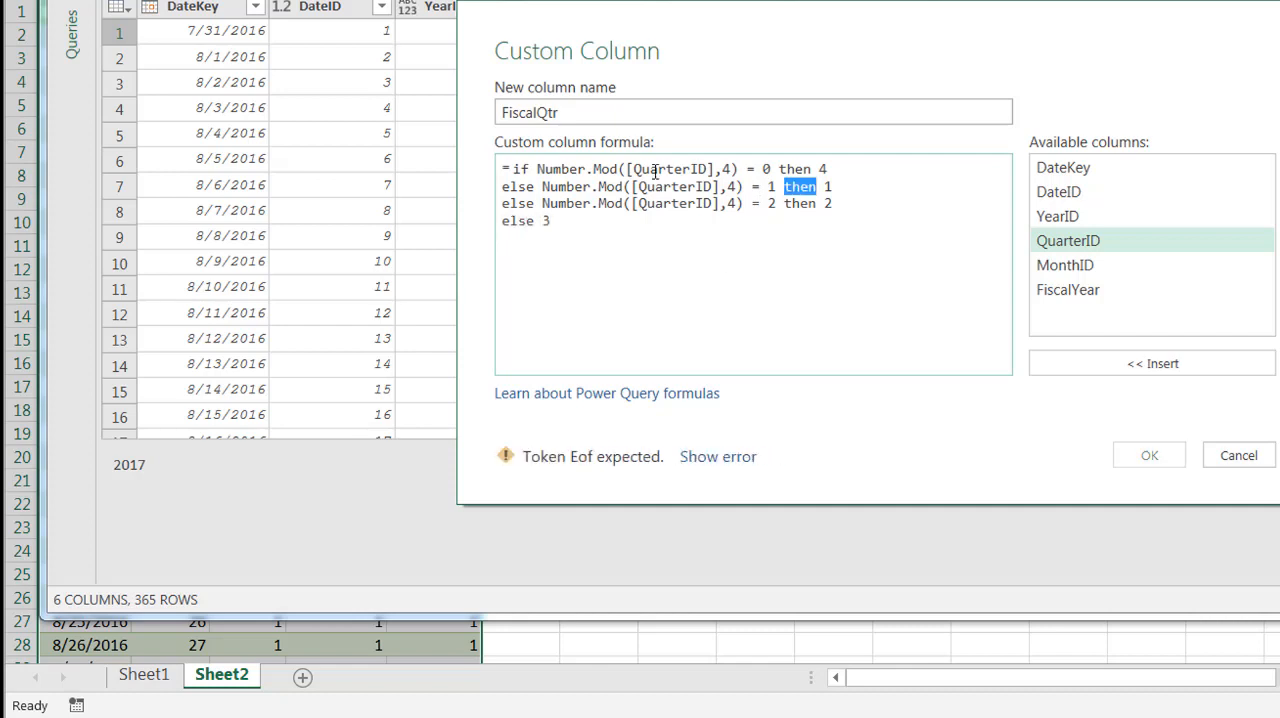
Insert the missing if after else on the second and third formula lines and add the FiscalQtr column to the query
left_click(543, 187)
type("if")
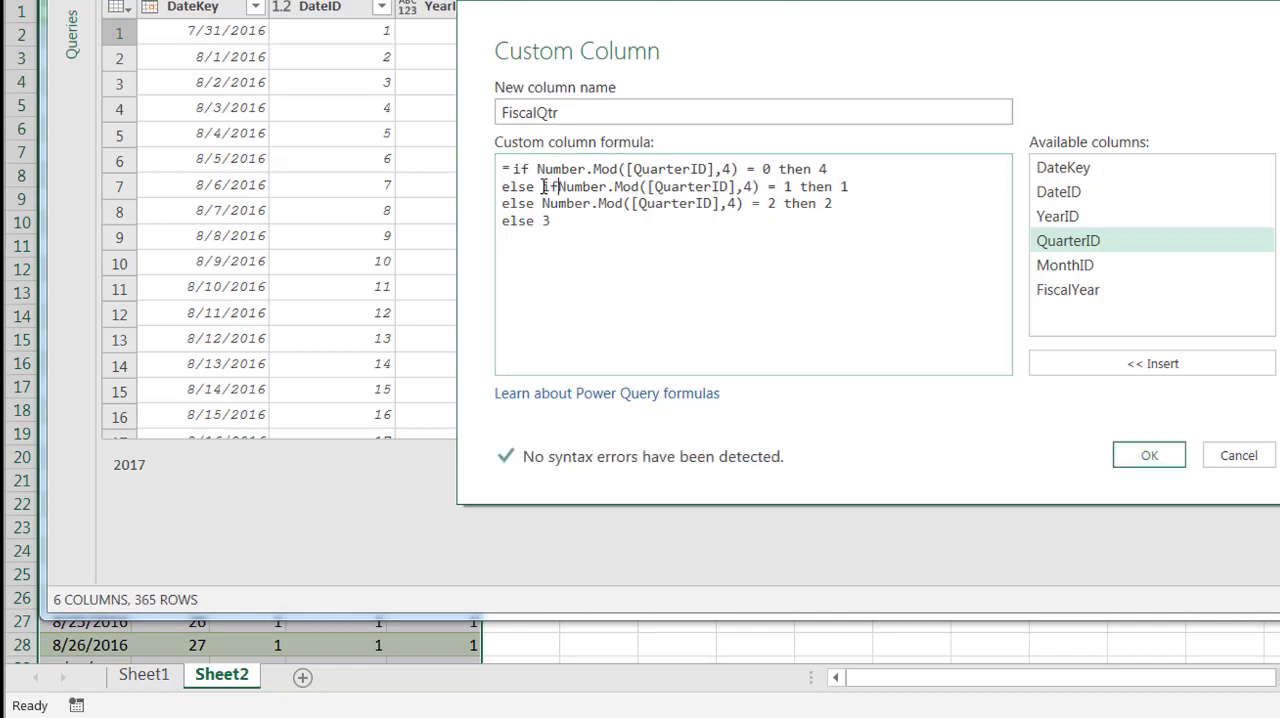
left_click(543, 203)
type("if")
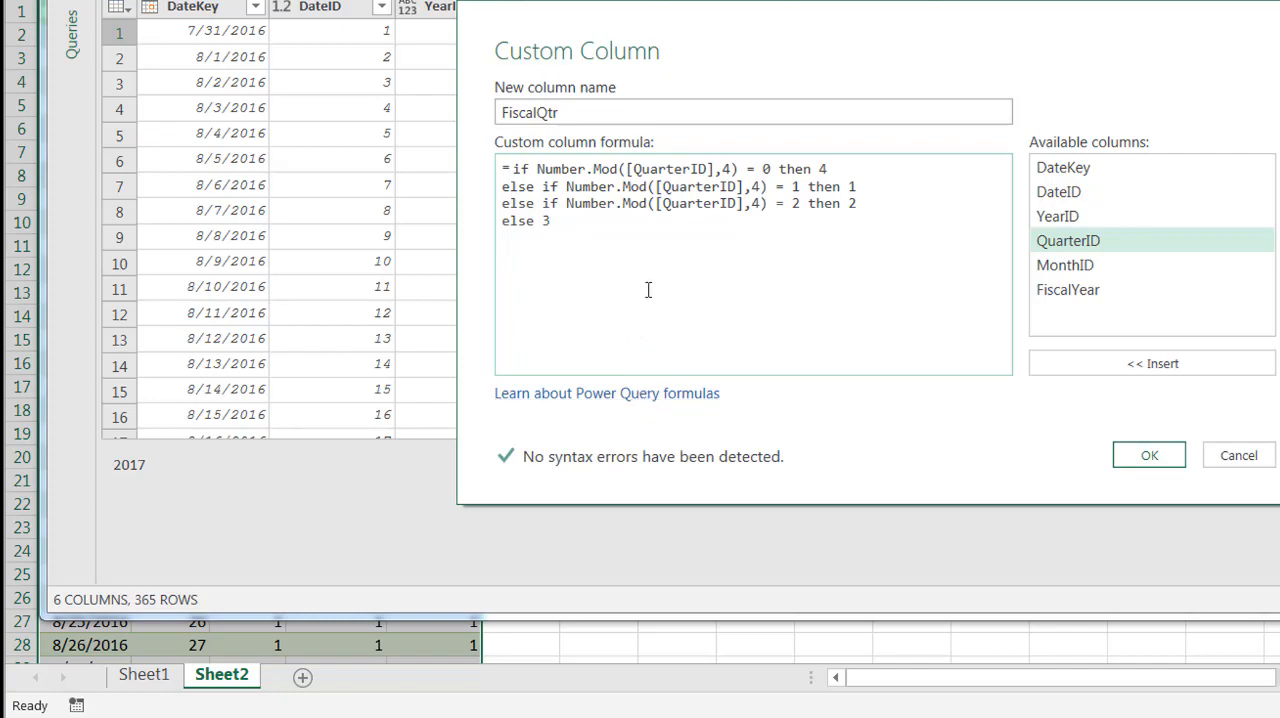
left_click(1140, 453)
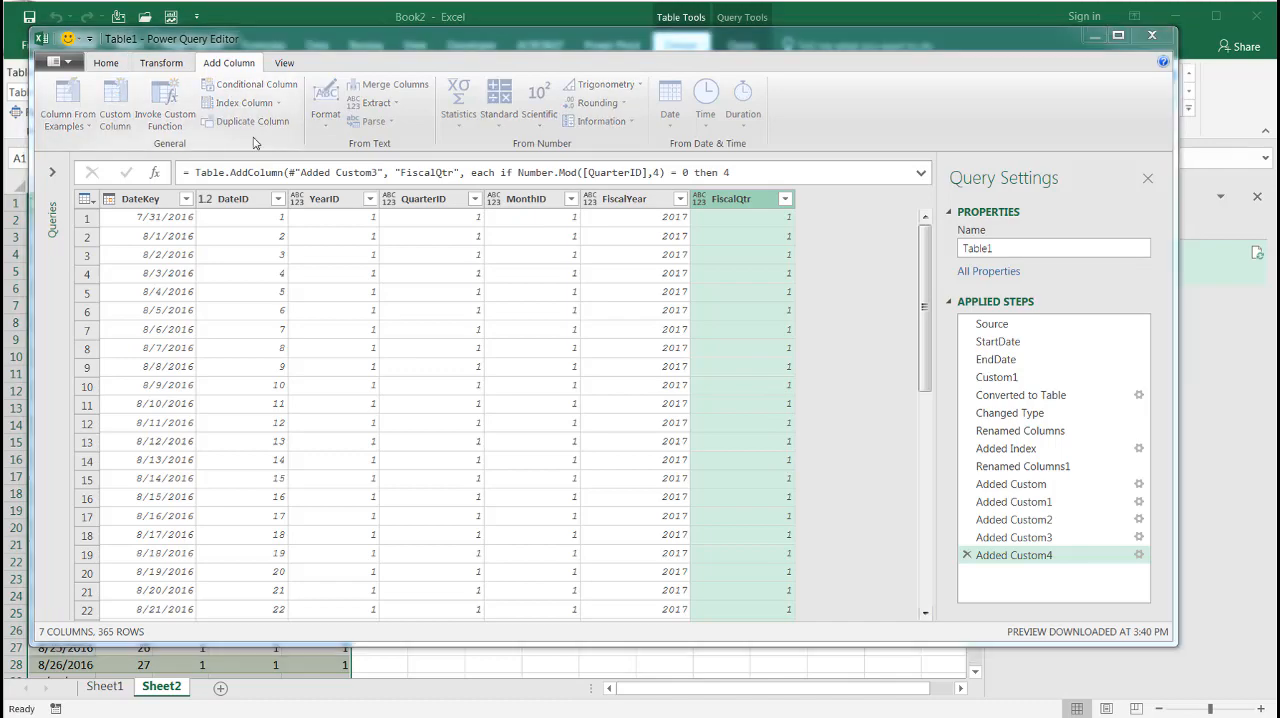
Start another custom column and name it FiscalMonth
double_click(478, 279)
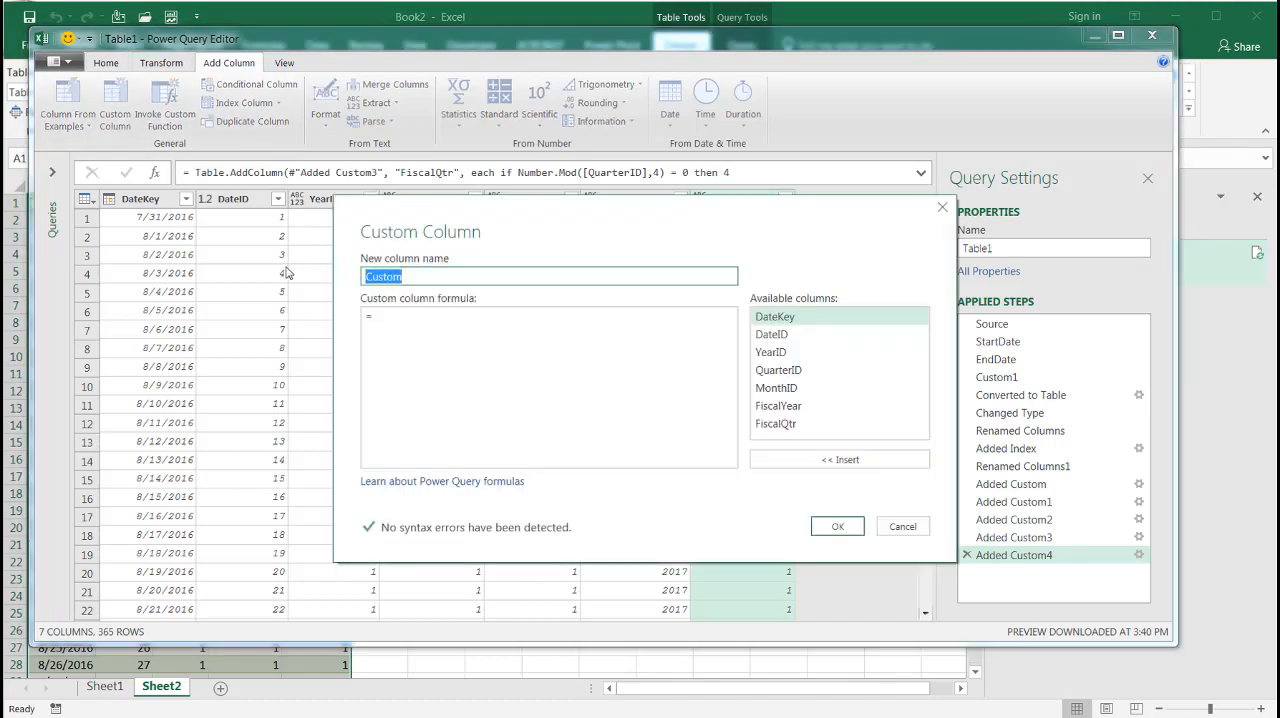
type("FiscalMonth")
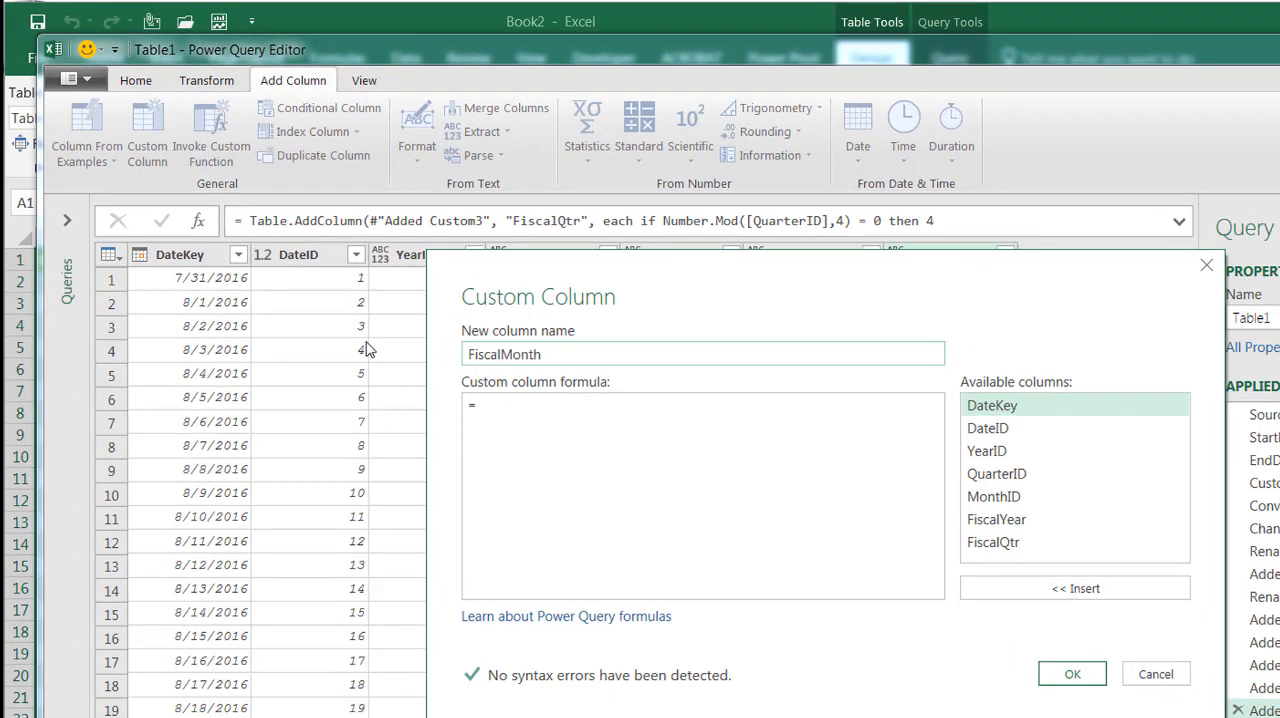
left_click(468, 405)
left_click(512, 405)
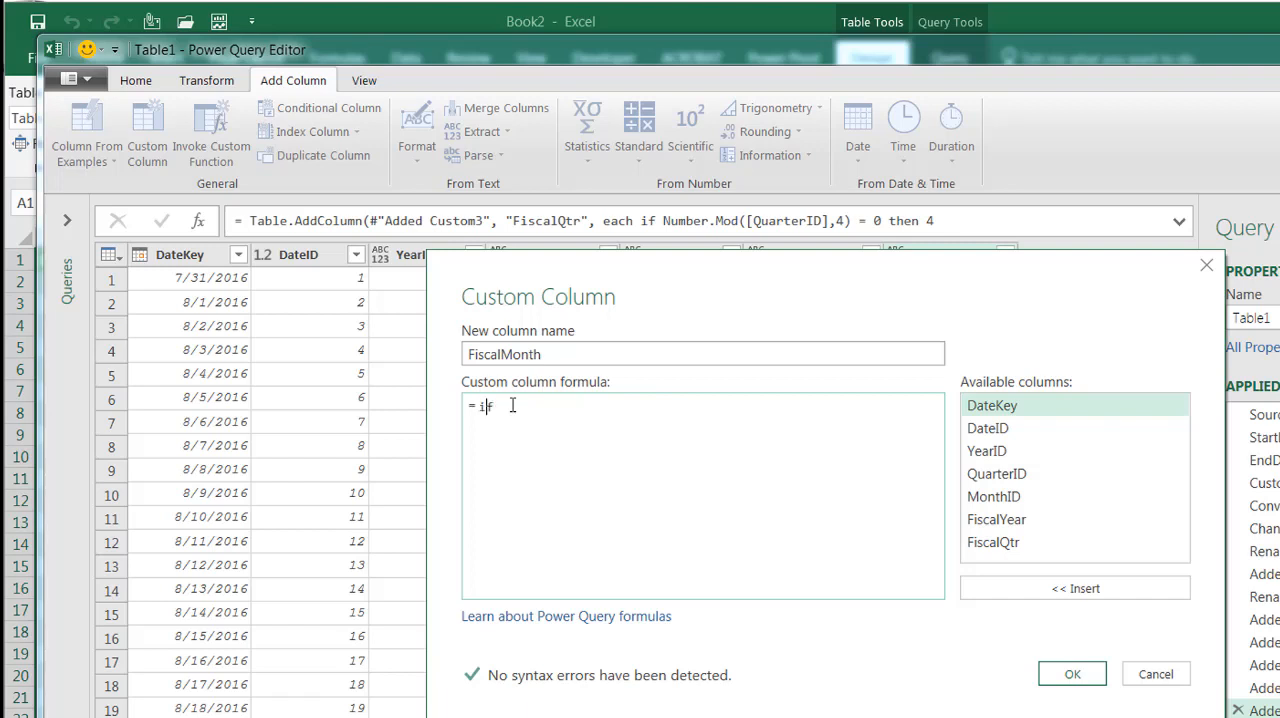
Begin the FiscalMonth formula with the condition if Number.Mod([MonthID],3) = 0 then 3
type("if Number.Mod(")
double_click(986, 500)
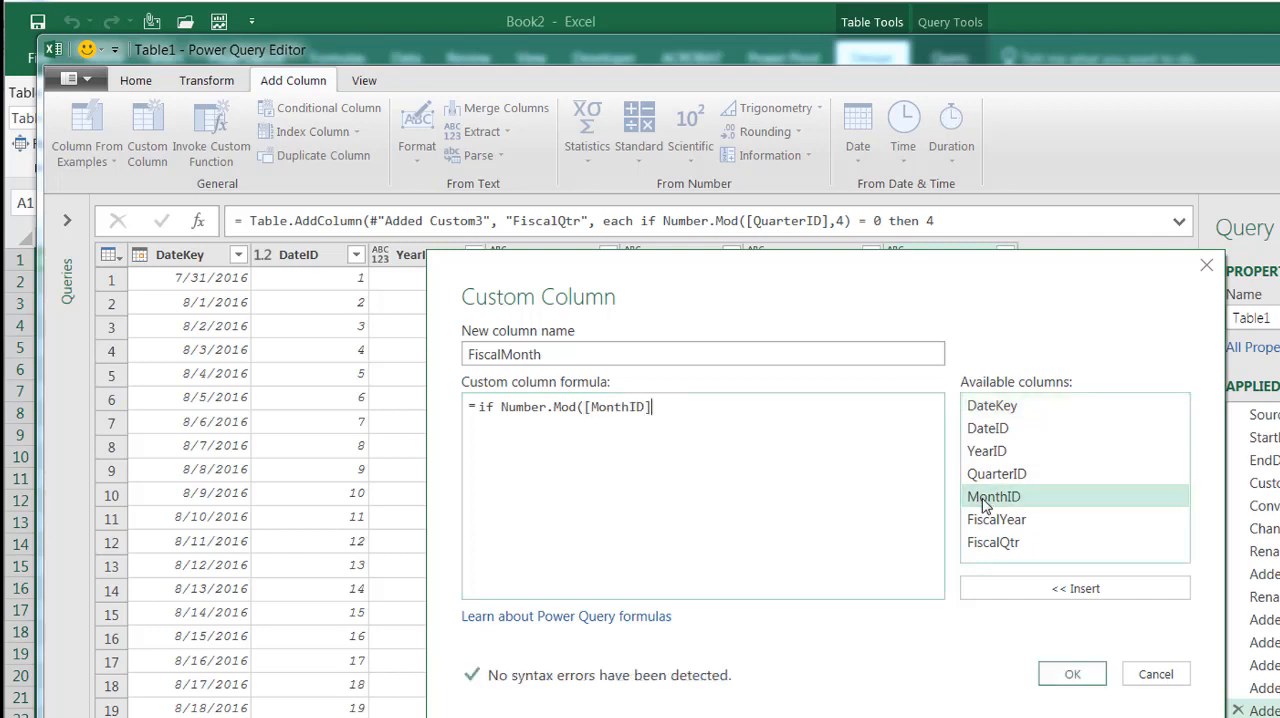
type(",3) = ")
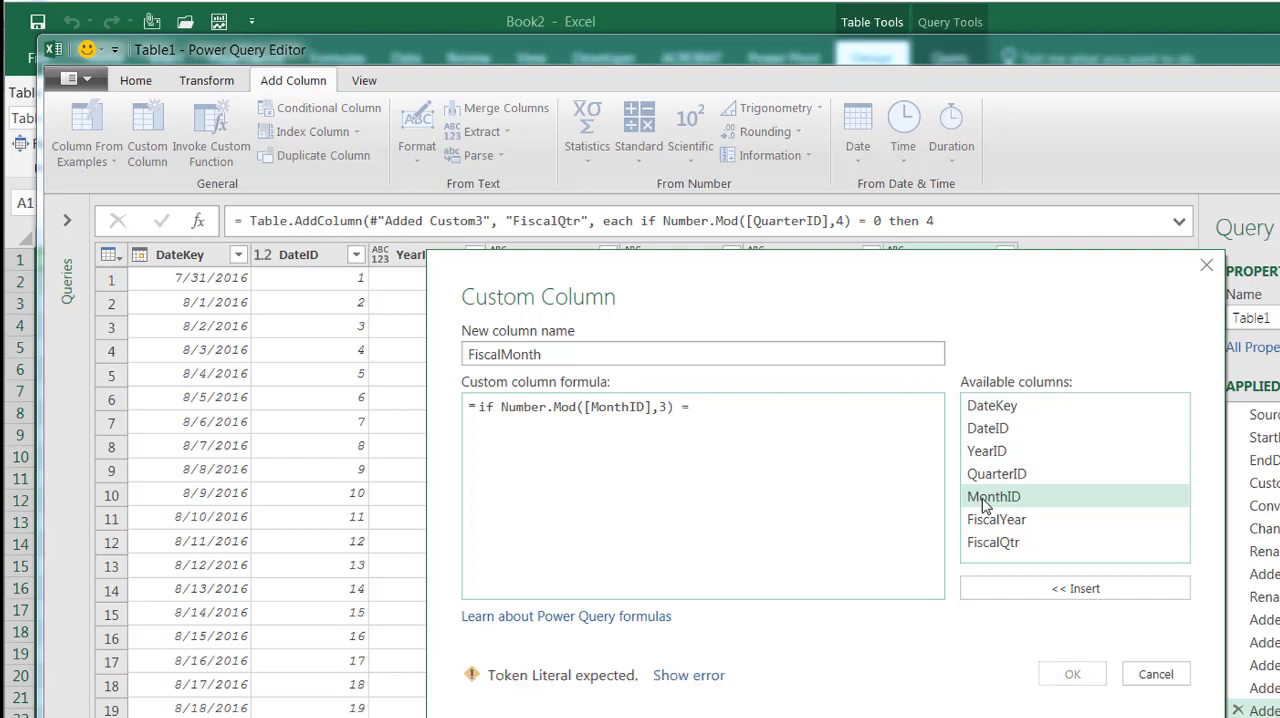
type("0 then ")
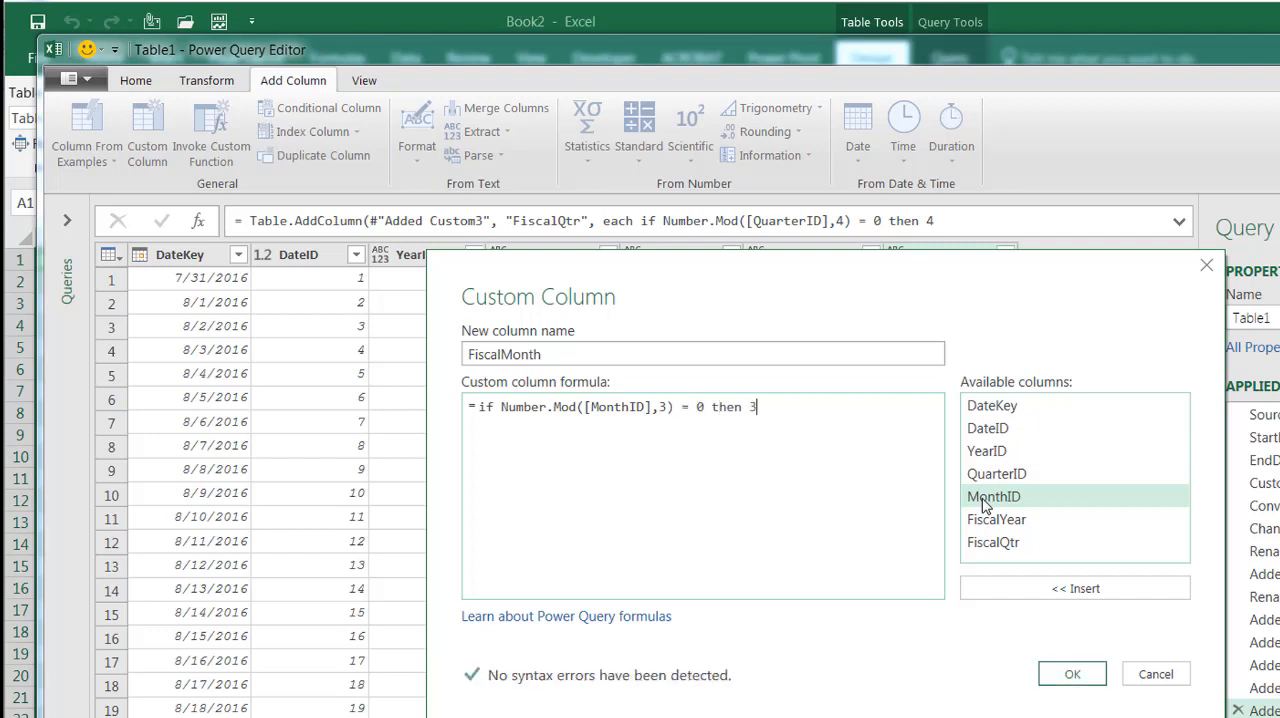
type("3")
Add a second line to the FiscalMonth formula, reusing the modulo expression: else if Number.Mod([MonthID],3) =1 then 1
key("Return")
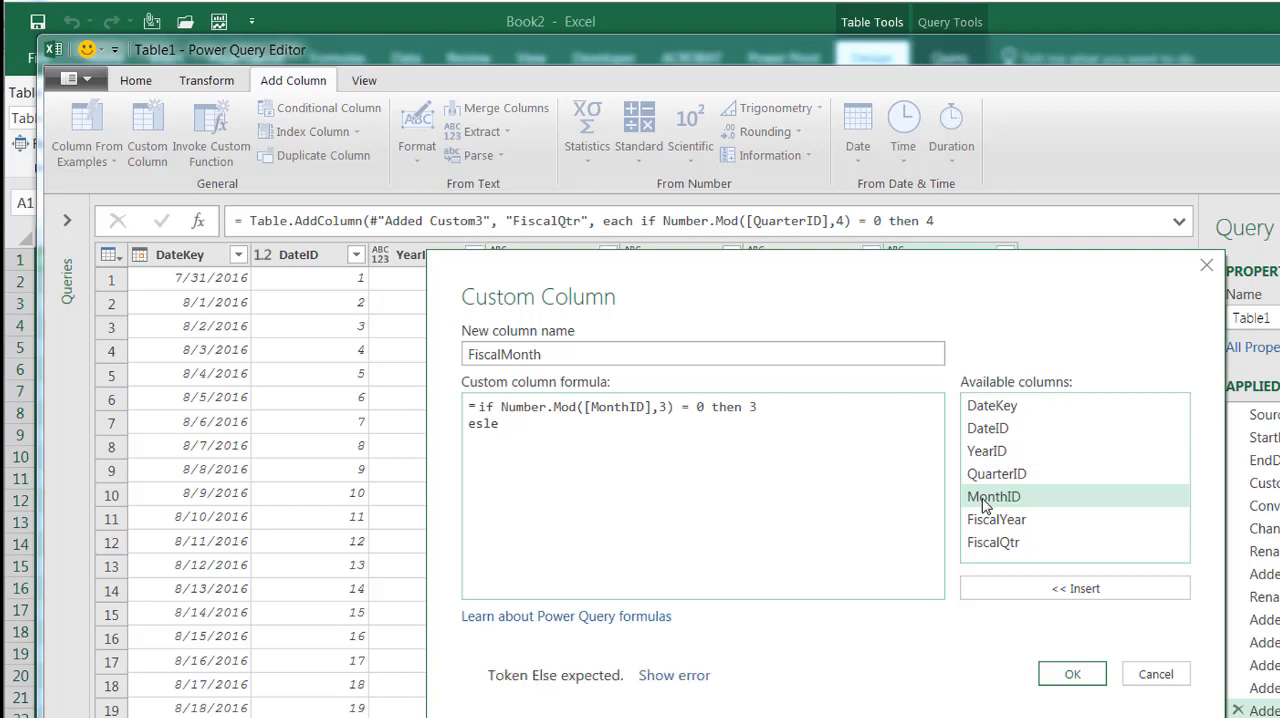
key("BackSpace")
key("BackSpace")
key("BackSpace")
key("BackSpace")
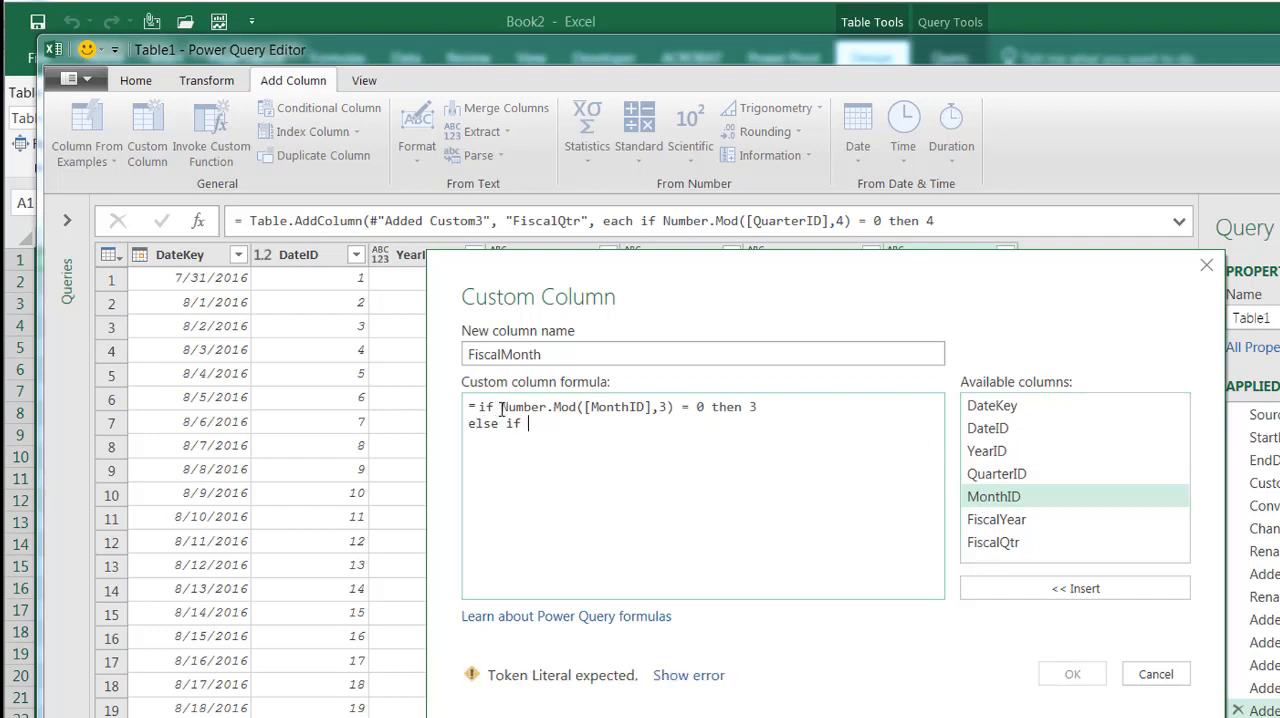
left_click_drag(502, 408, 673, 407)
key("ctrl+c")
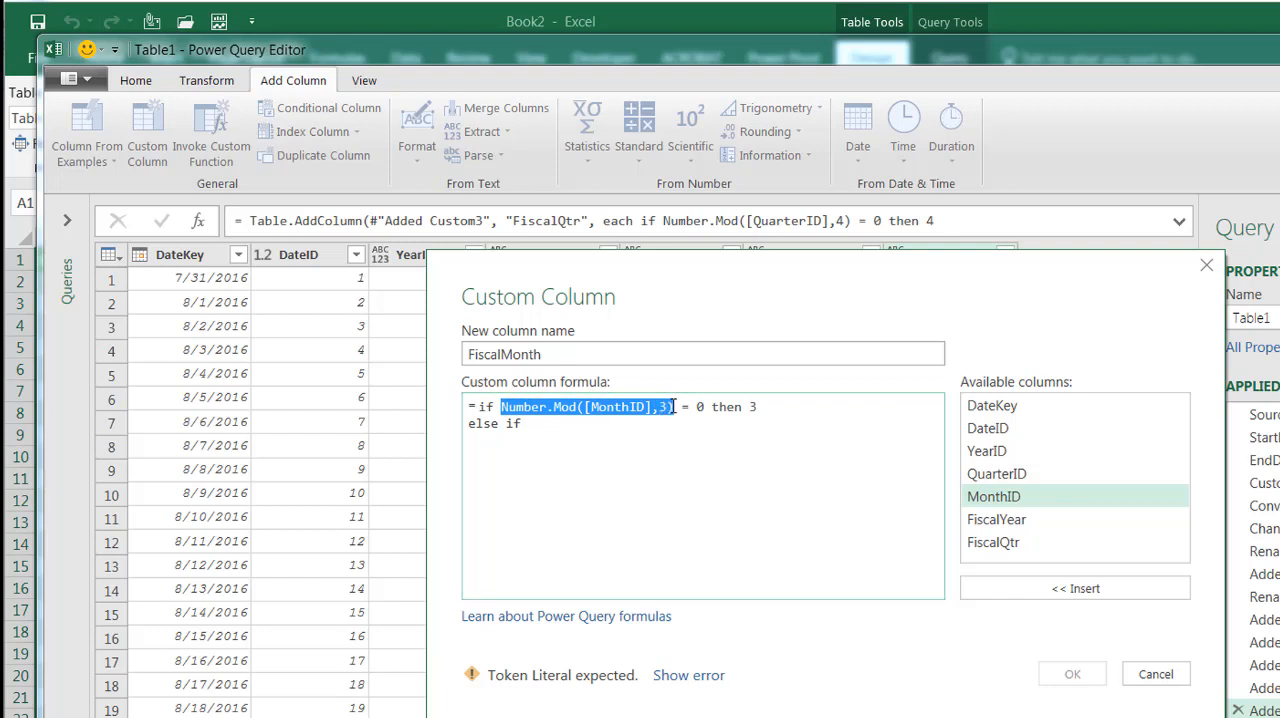
left_click(586, 425)
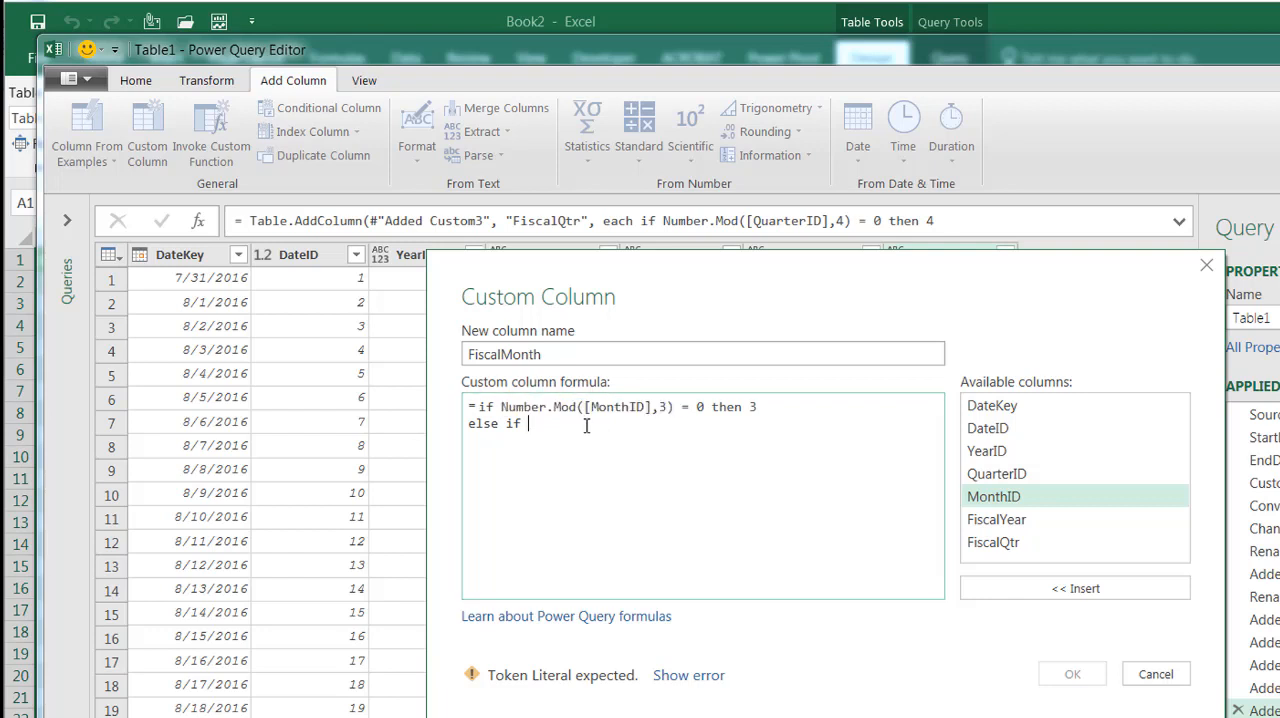
key("ctrl+v")
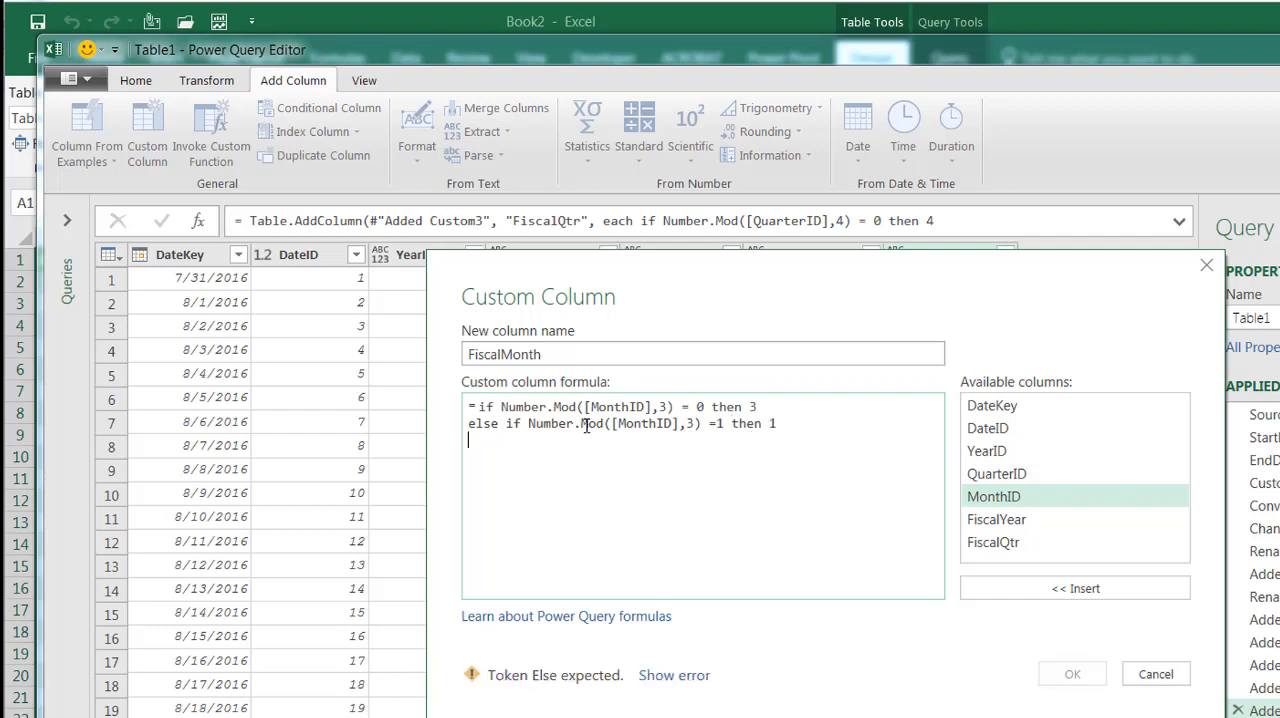
Finish the FiscalMonth formula with a final line else 2
type("el")
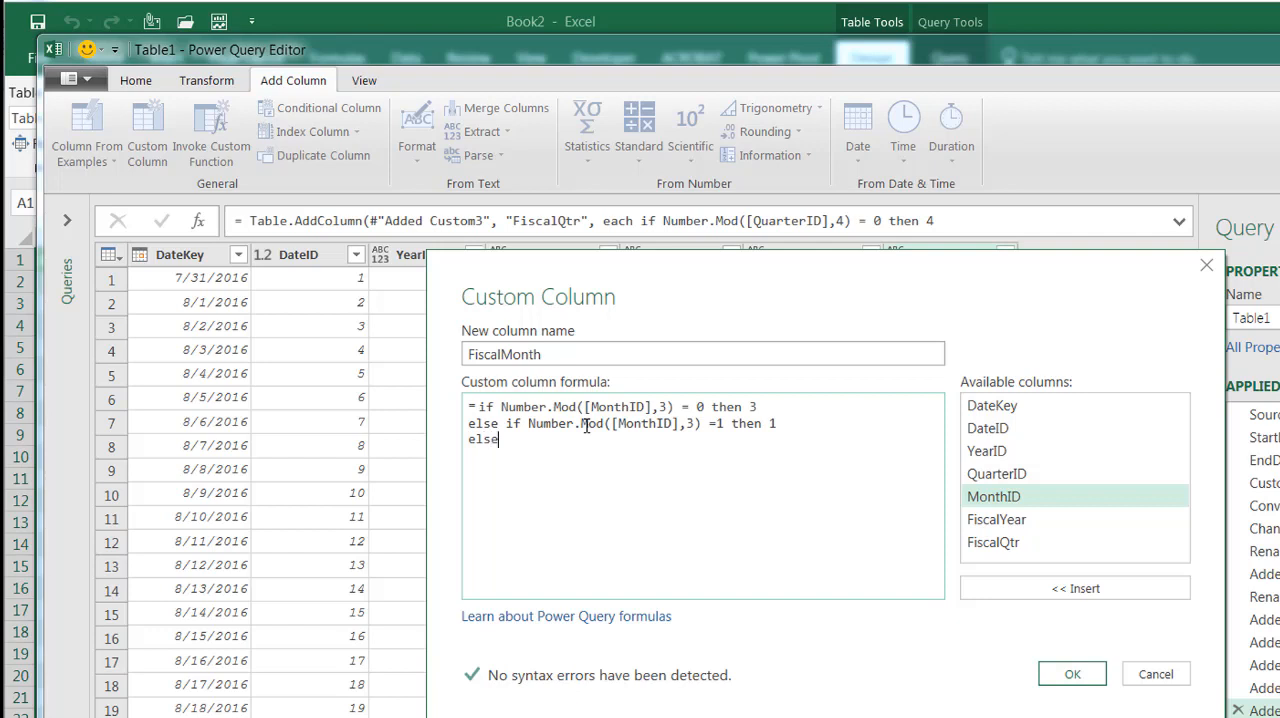
type("se 2")
Add the FiscalMonth column to the query and load the updated table back to Sheet2
left_click(1072, 674)
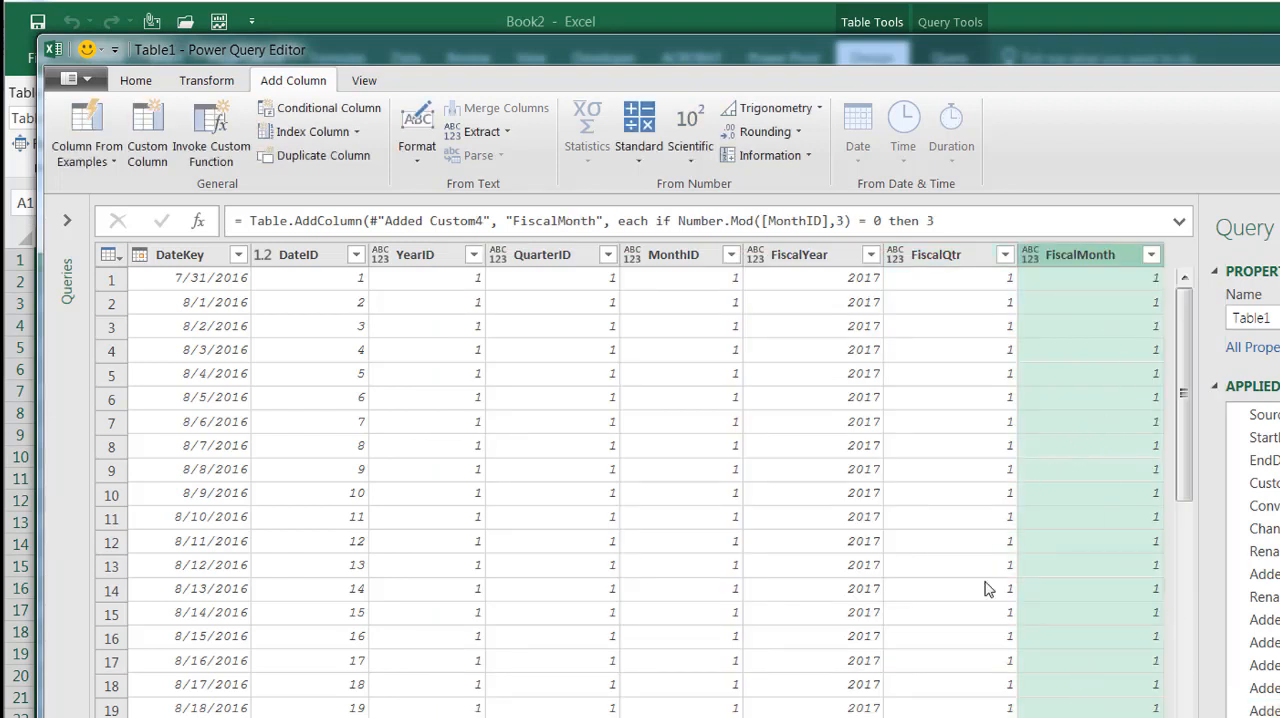
left_click(135, 81)
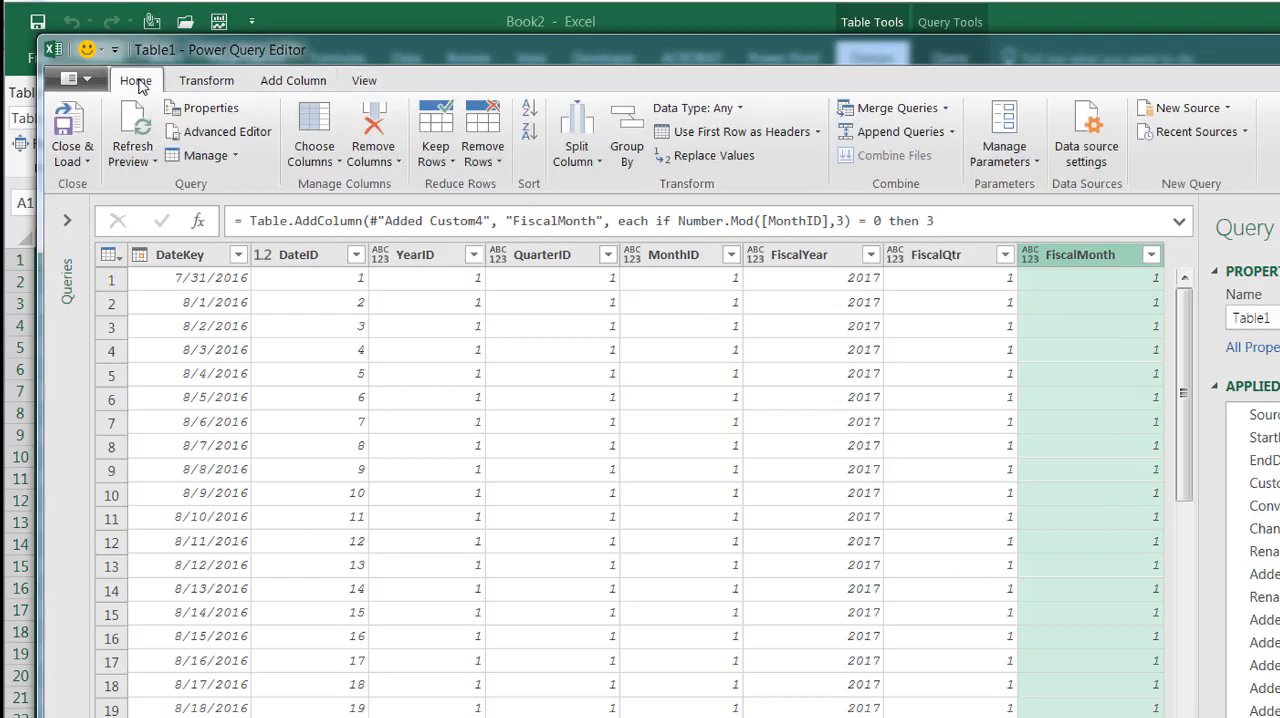
left_click(76, 122)
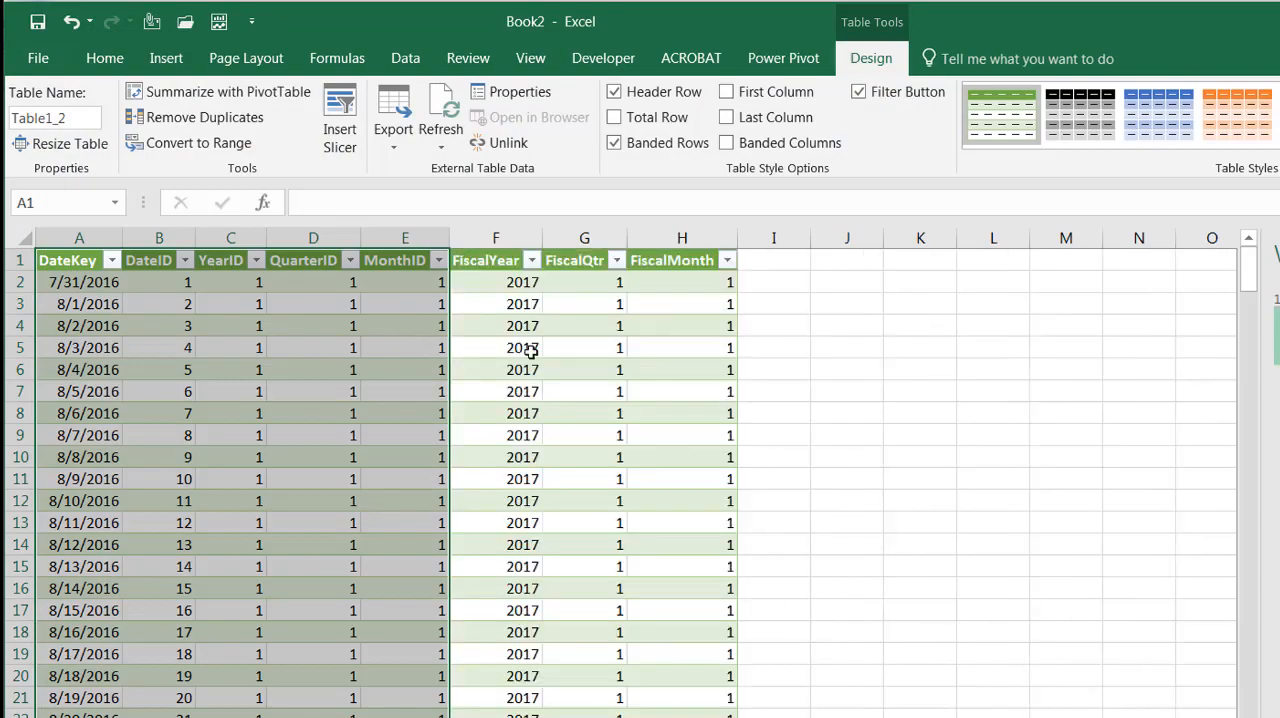
Insert slicers for FiscalYear, FiscalQtr and FiscalMonth on the loaded table and dismiss the Workbook Queries list
left_click(590, 371)
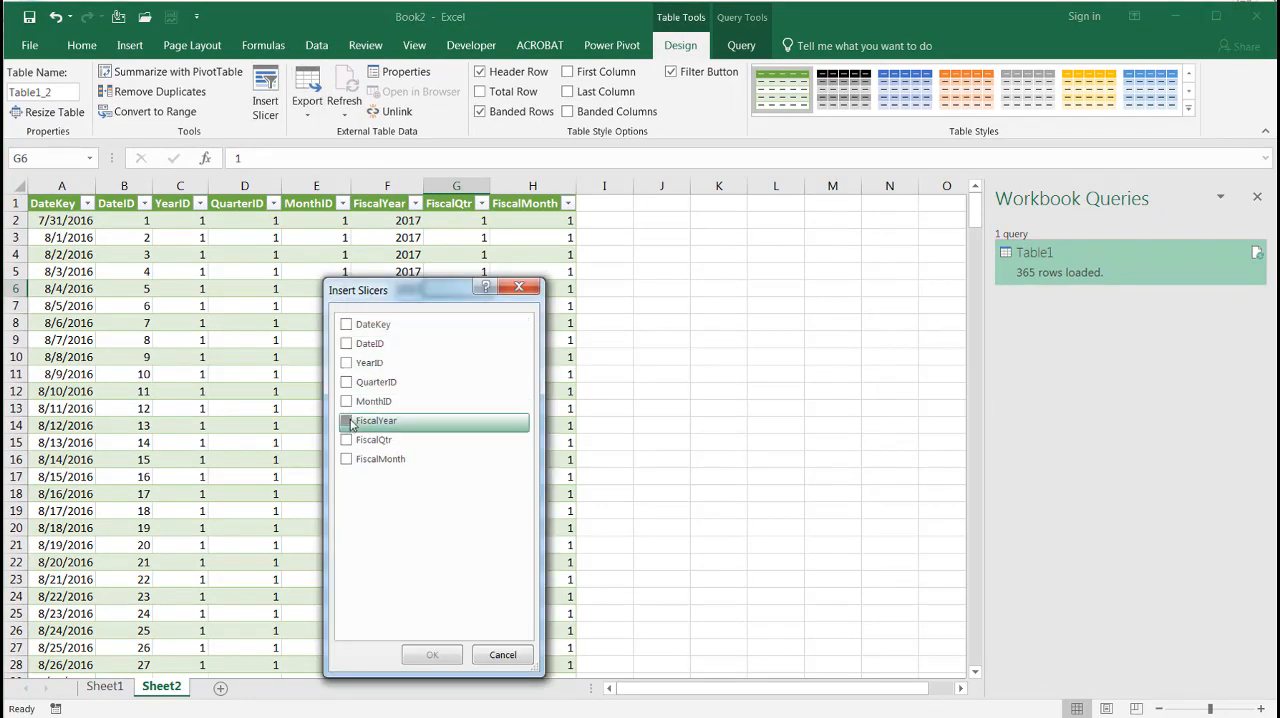
left_click(348, 421)
left_click(347, 440)
left_click(347, 459)
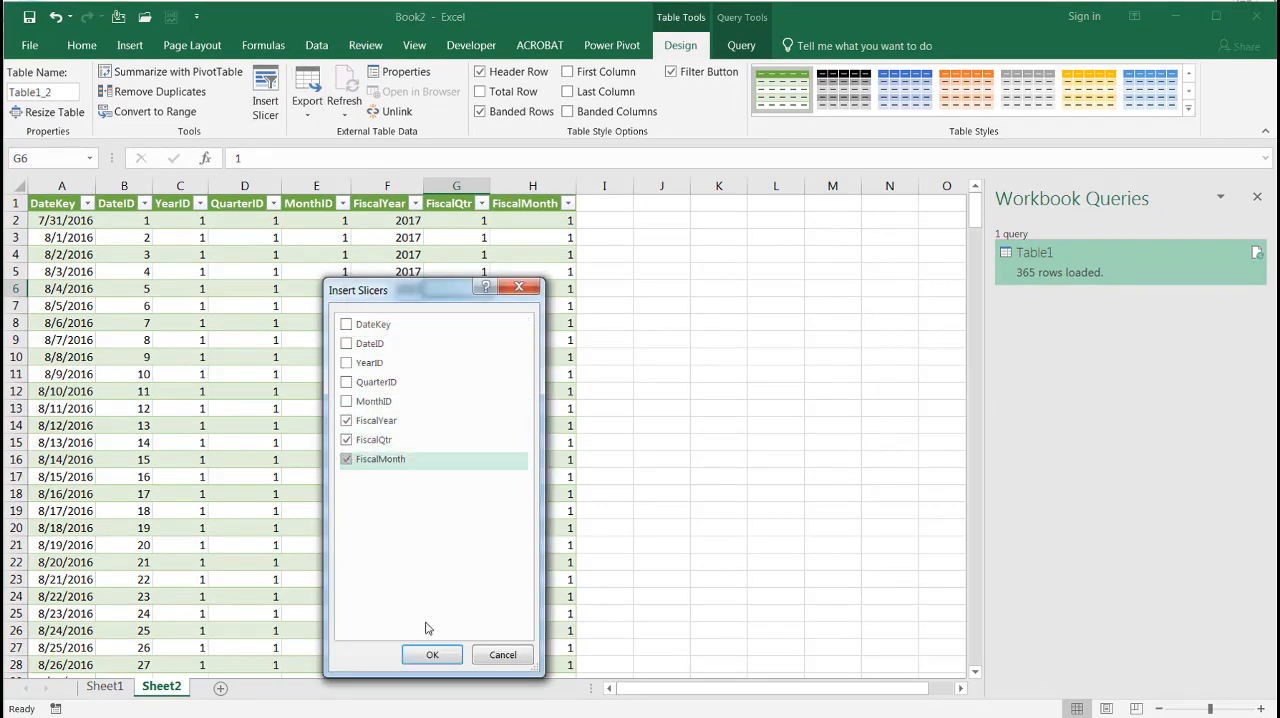
left_click(432, 654)
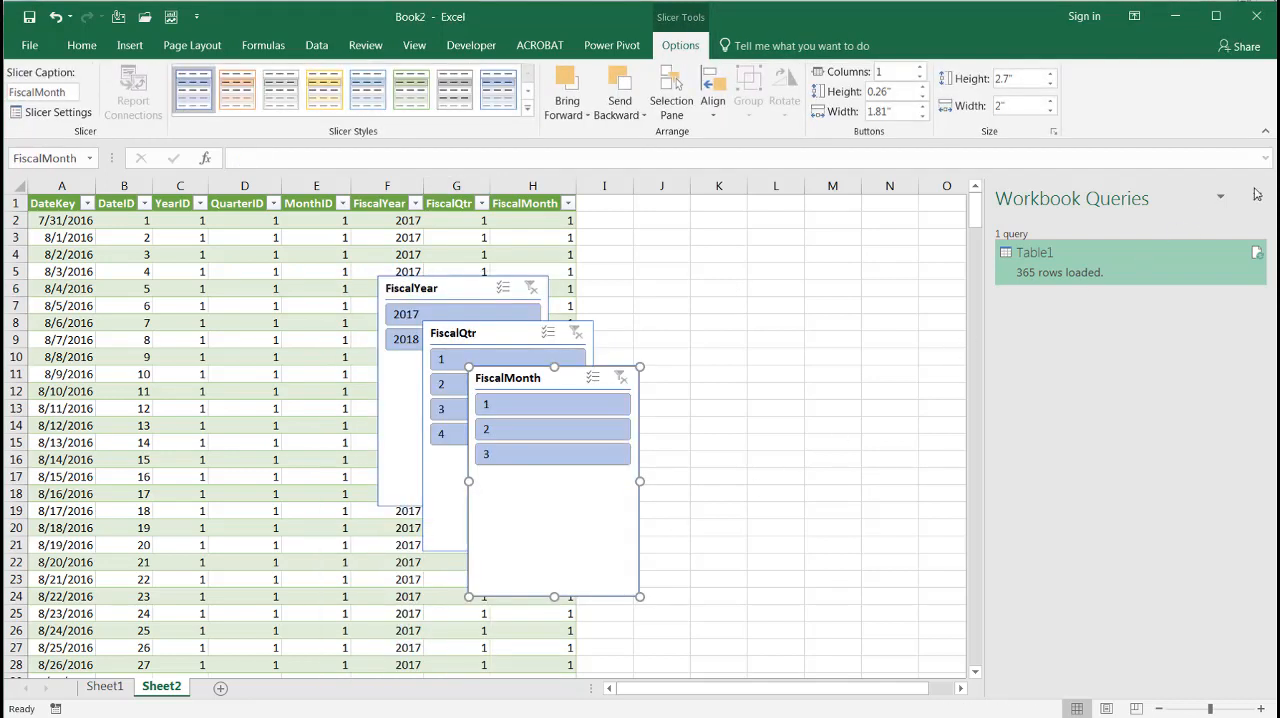
left_click(1258, 199)
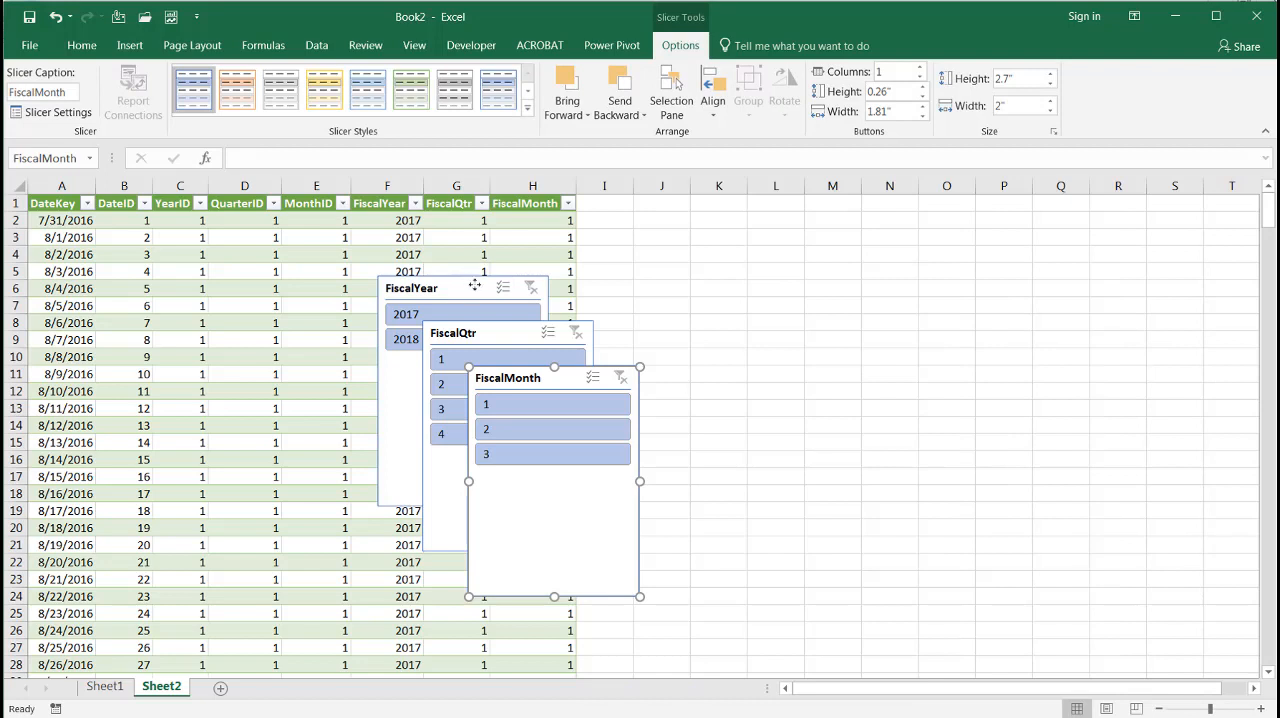
Move the FiscalYear slicer beside the table, filter it to 2017 and shorten it to about 1.19" high
left_click_drag(475, 287, 706, 240)
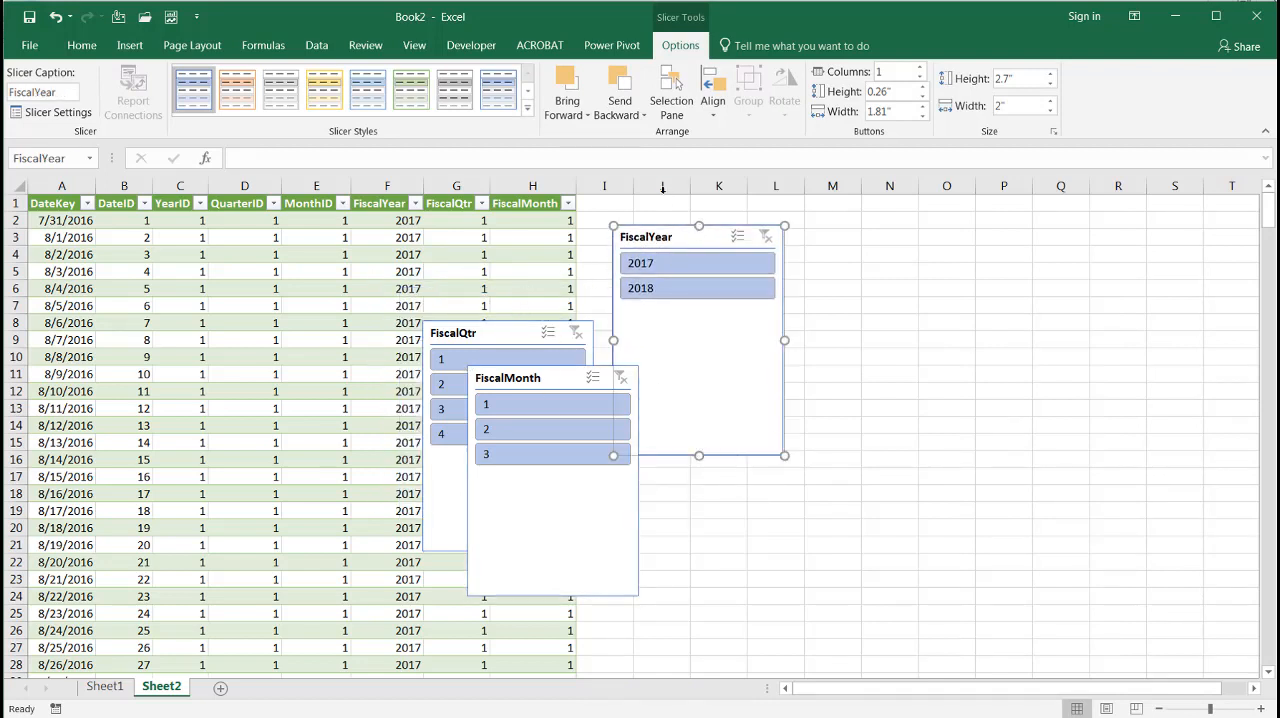
left_click(663, 263)
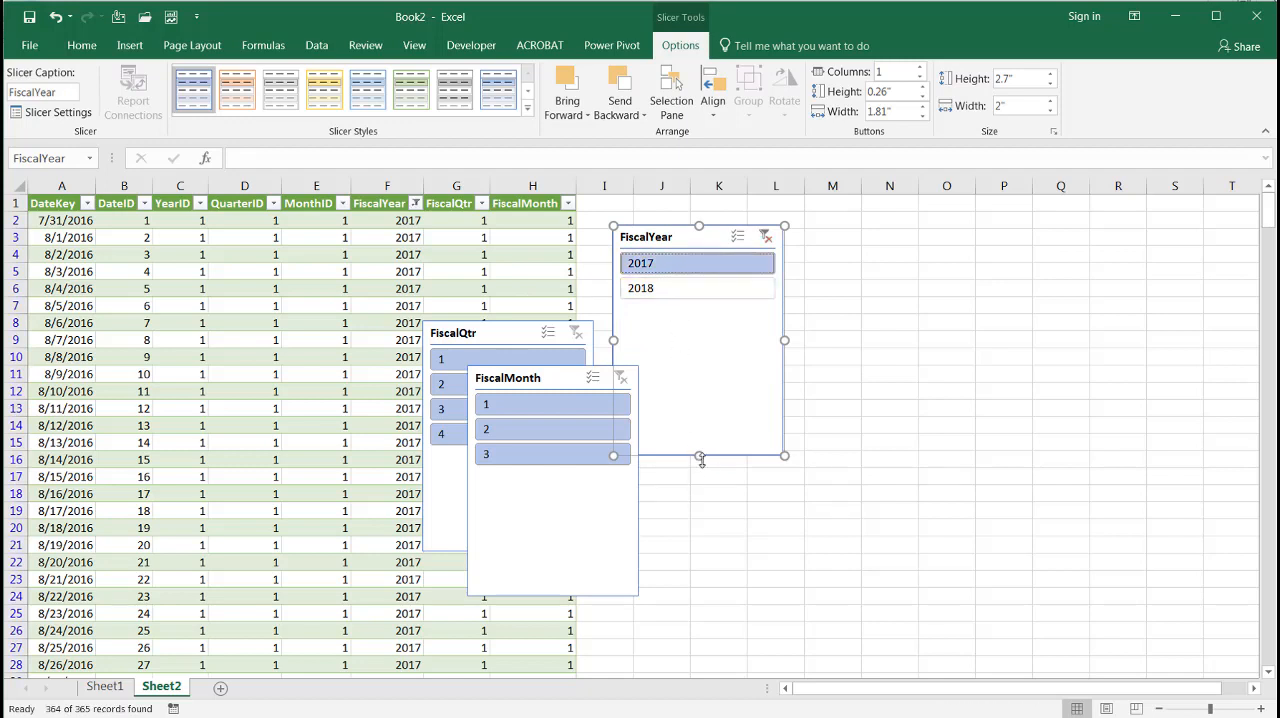
left_click_drag(698, 455, 698, 327)
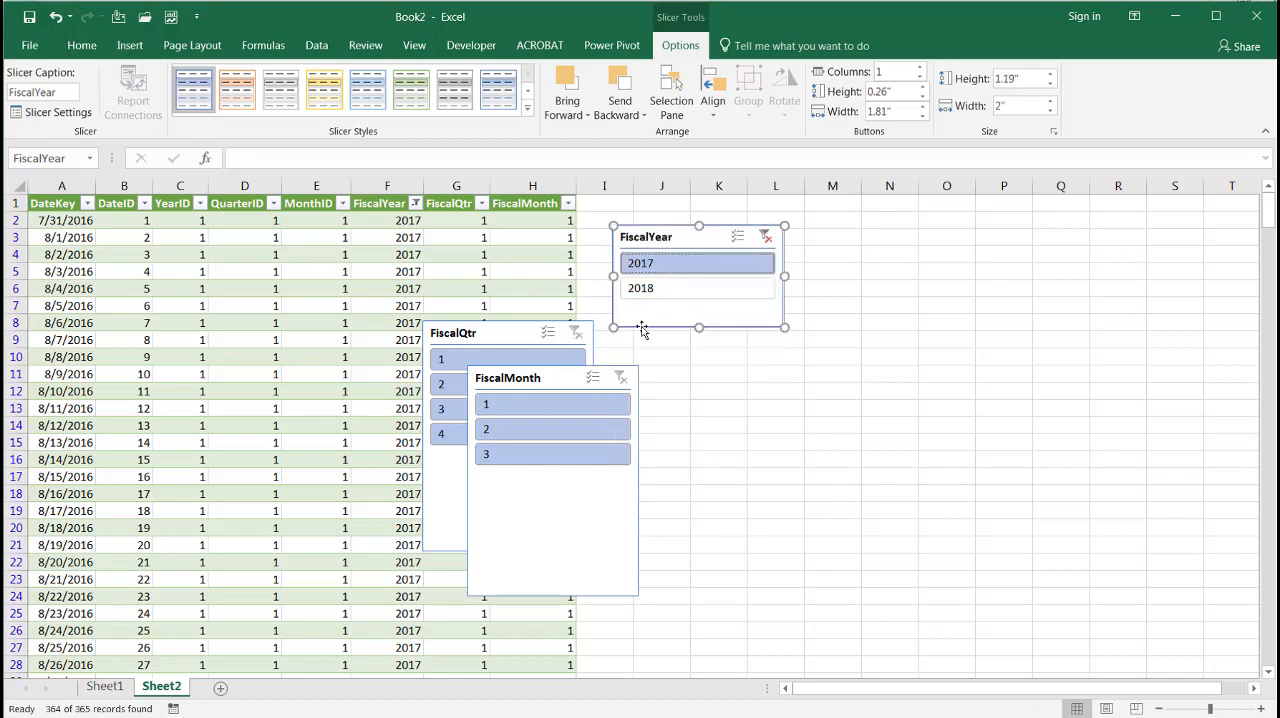
Stack the FiscalQtr and FiscalMonth slicers beside the FiscalYear slicer, shortening them to about 1.78" and 1.39" high
left_click_drag(500, 331, 896, 230)
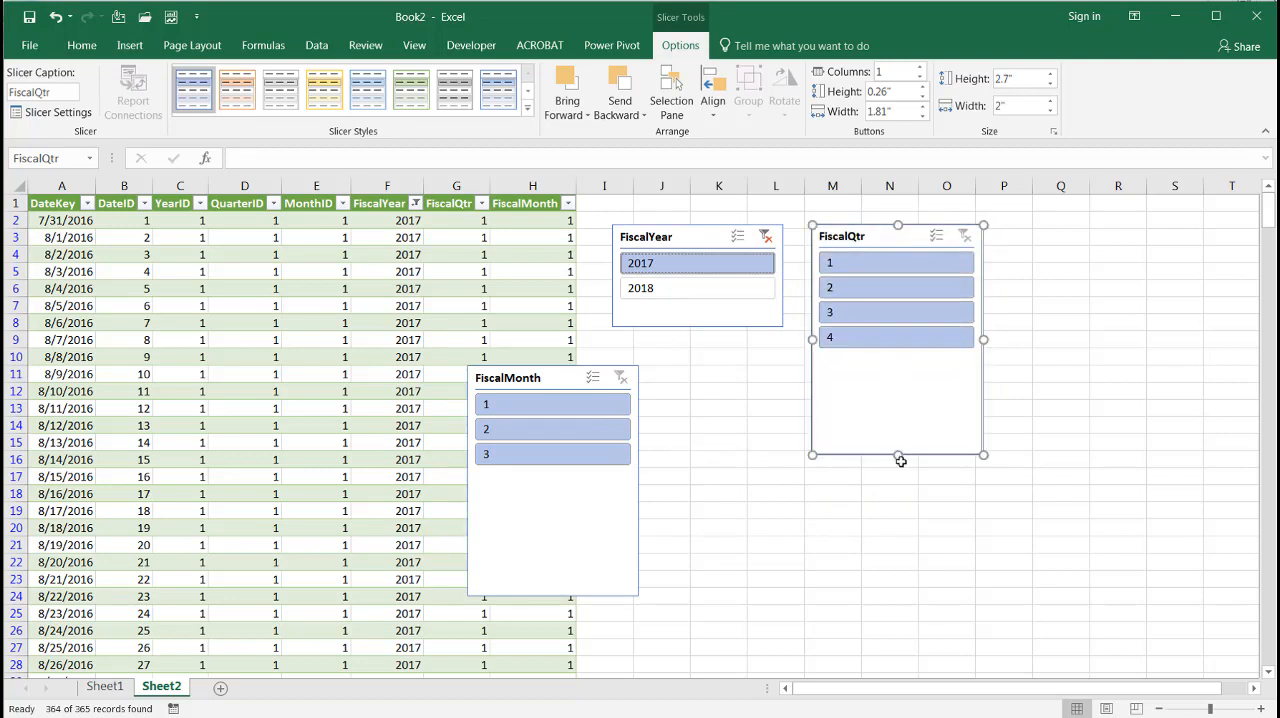
left_click_drag(897, 444, 897, 377)
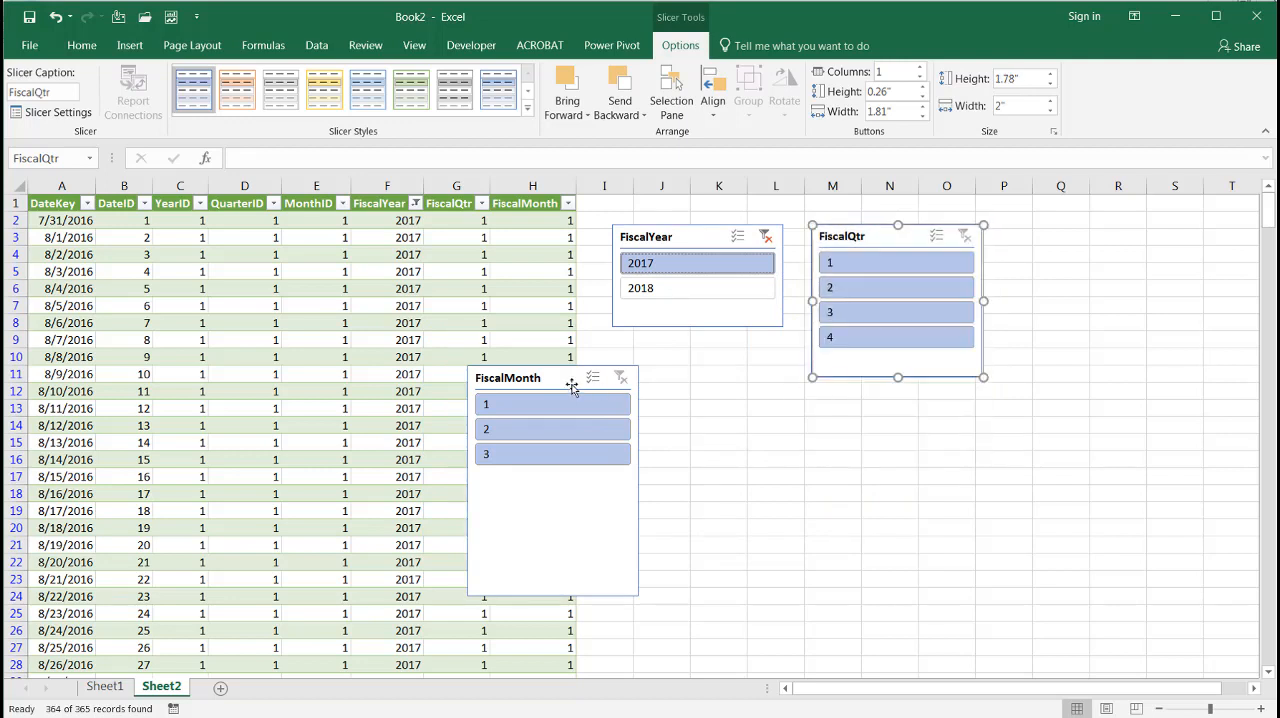
left_click_drag(565, 376, 913, 404)
left_click_drag(905, 621, 891, 511)
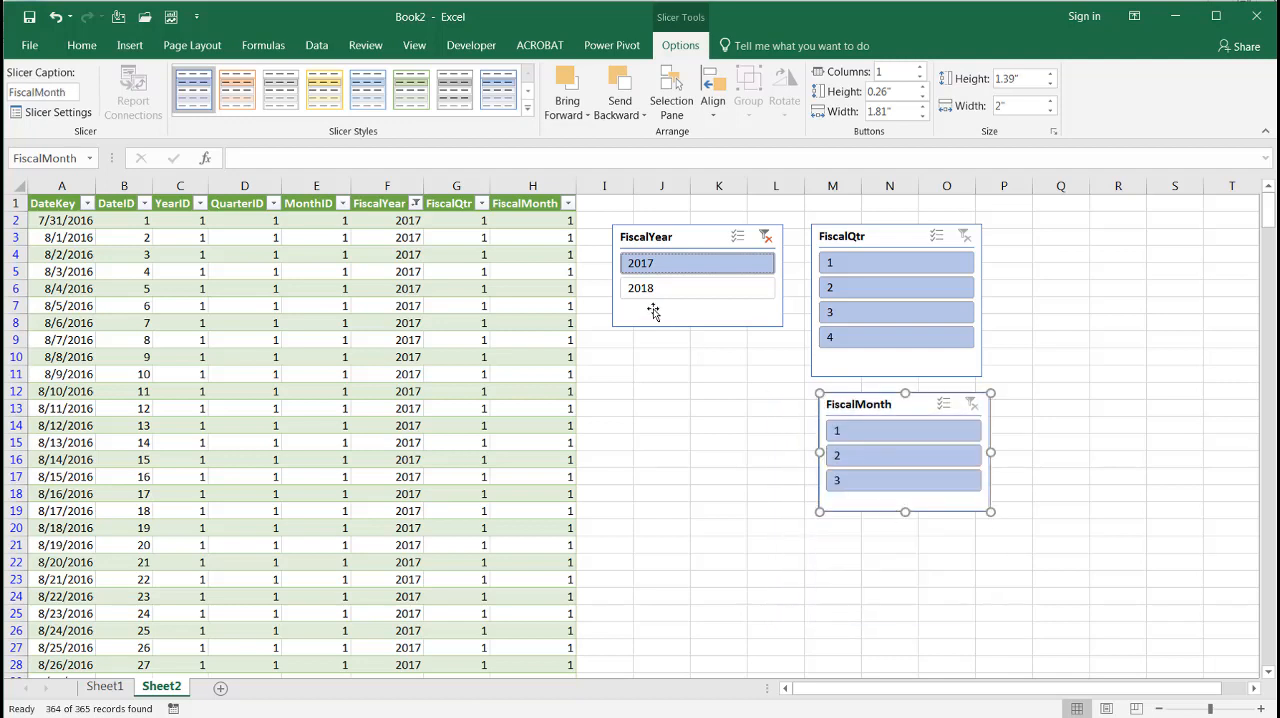
Check the quarters of fiscal year 2017 by filtering FiscalQtr to 1, 3 and 4 in turn, finishing back on 1
left_click(860, 266)
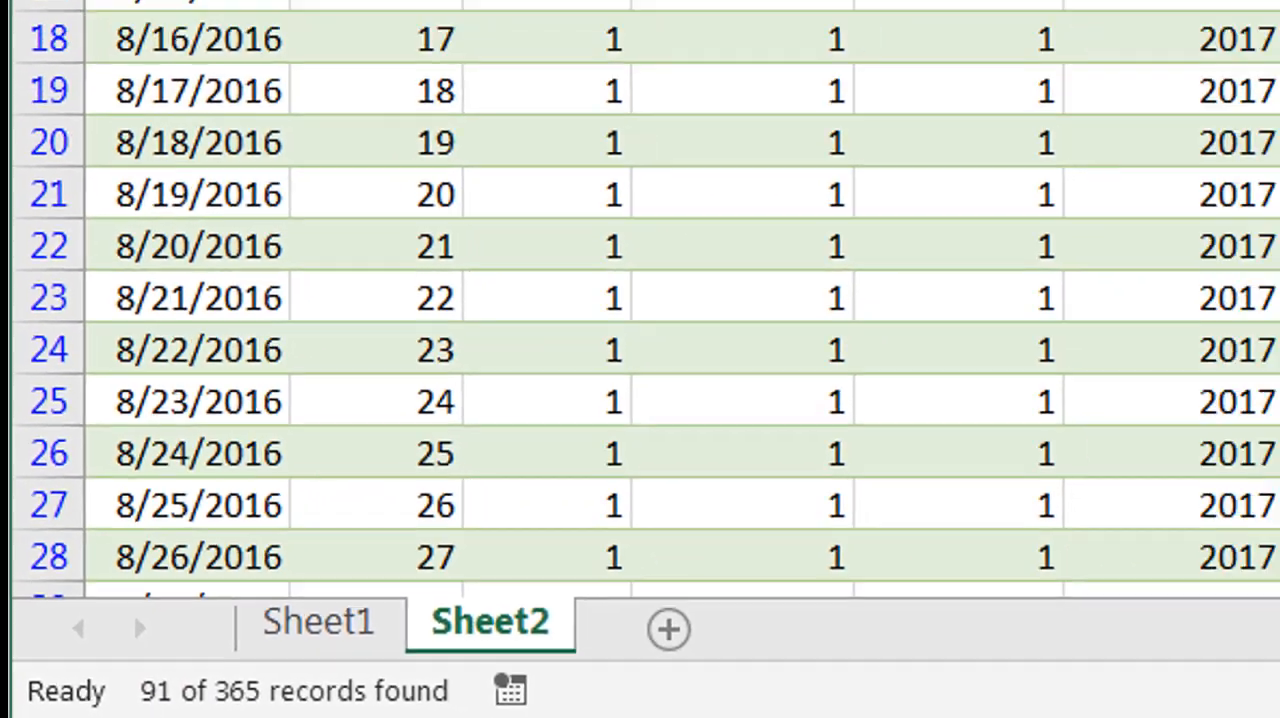
left_click(999, 227)
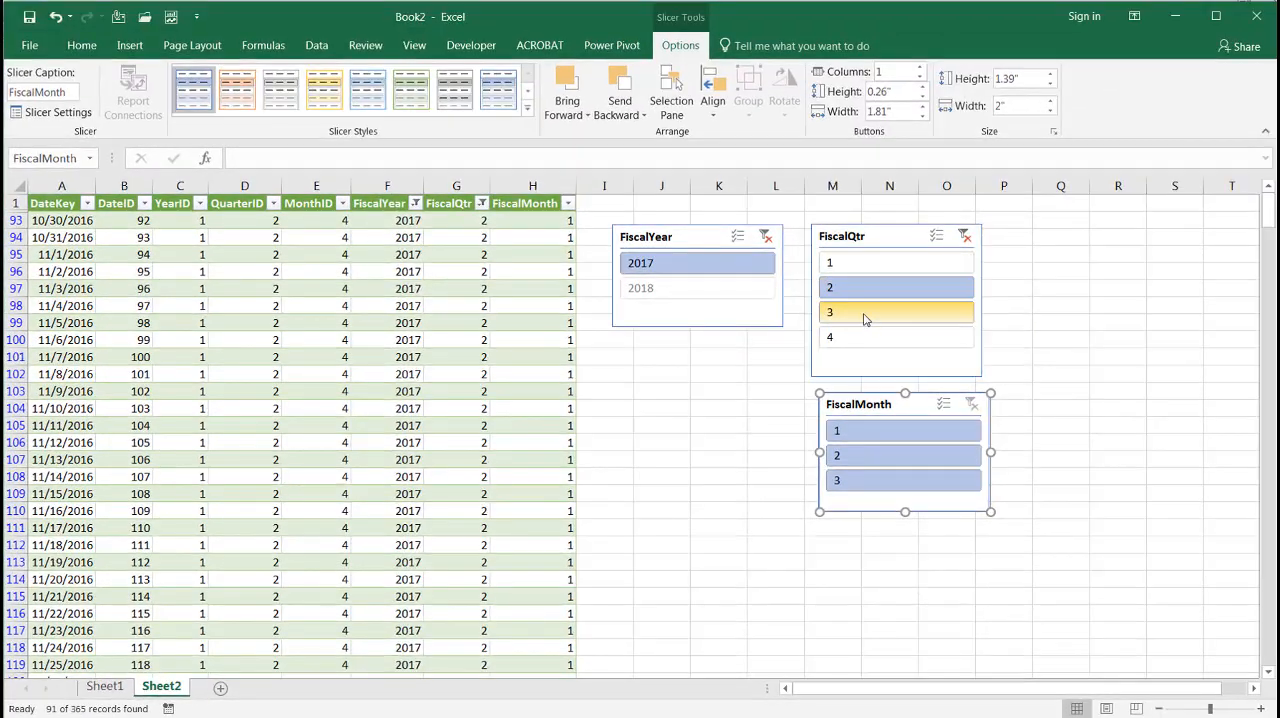
left_click(866, 318)
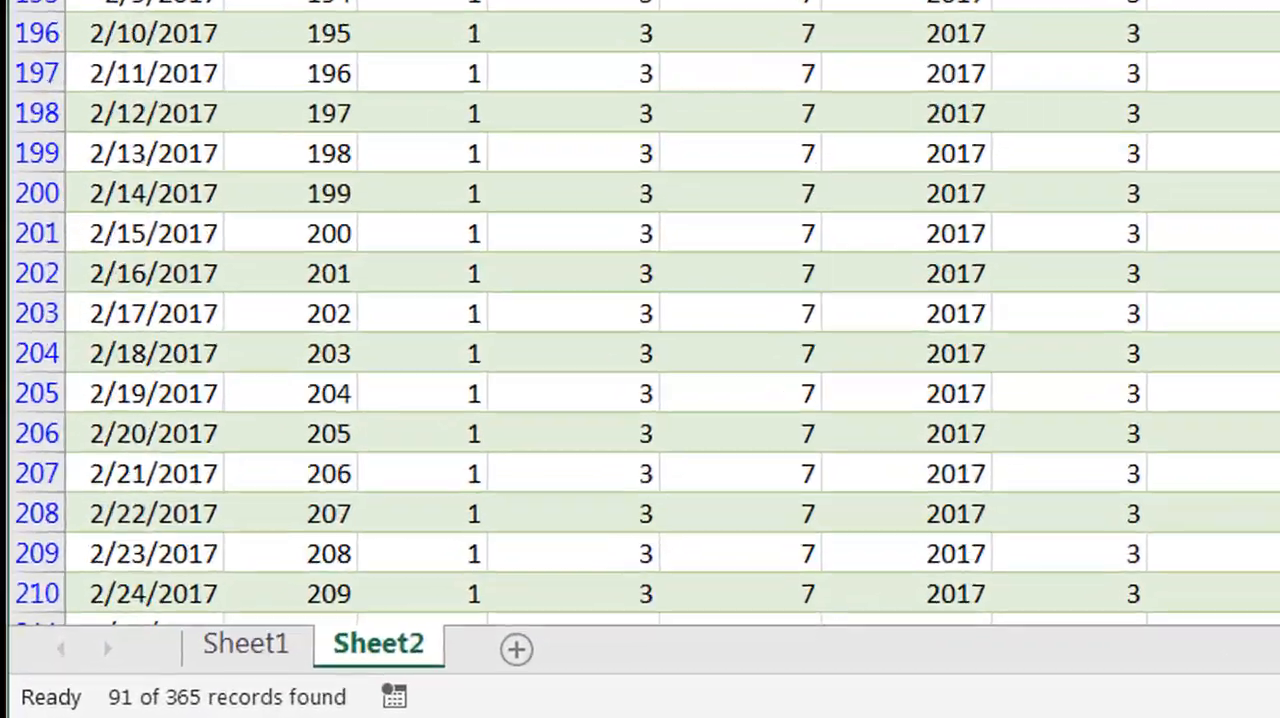
left_click(866, 339)
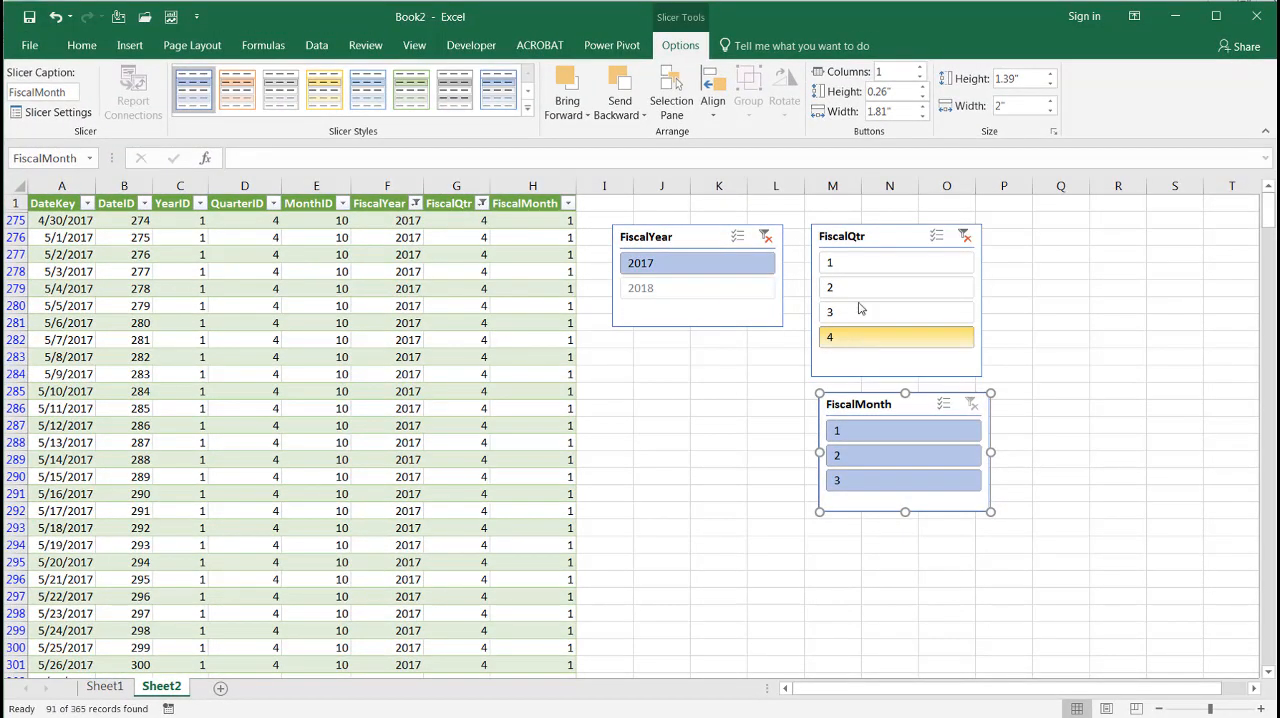
left_click(855, 265)
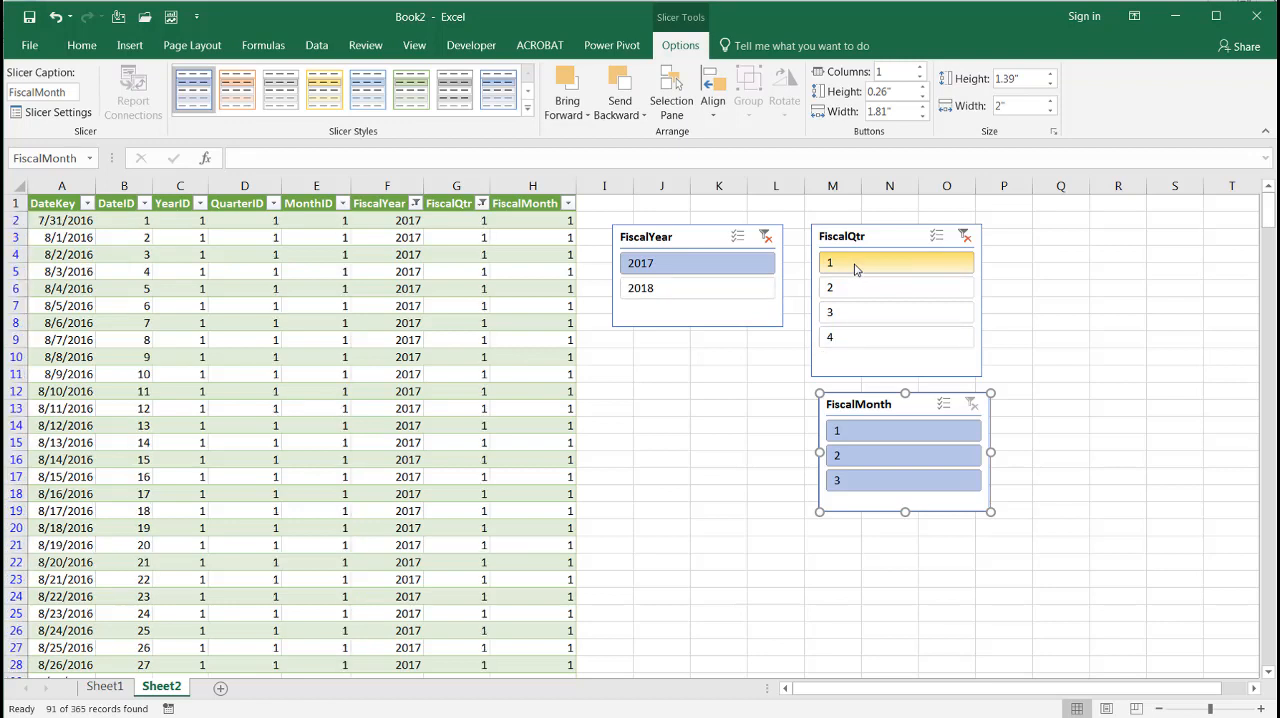
Check the 4-4-5 pattern in quarter 1 by filtering FiscalMonth to 1, 2 and 3 in turn
left_click(870, 437)
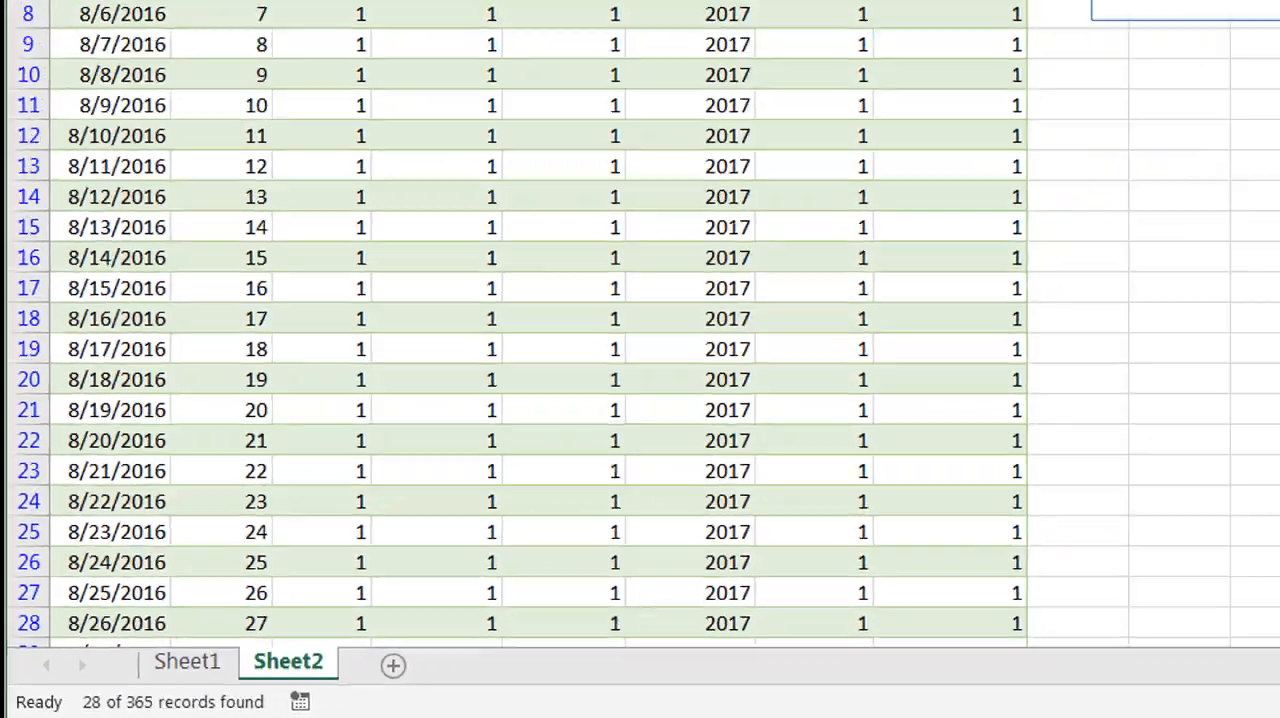
left_click(880, 451)
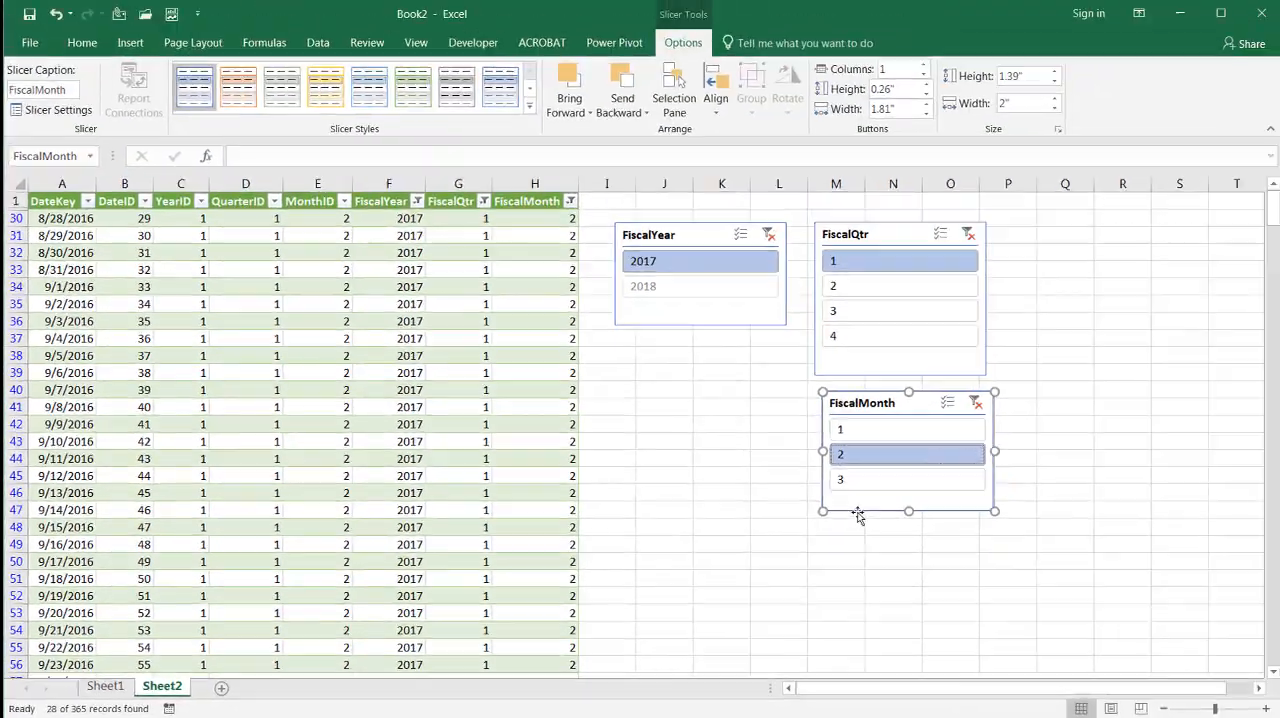
left_click(886, 480)
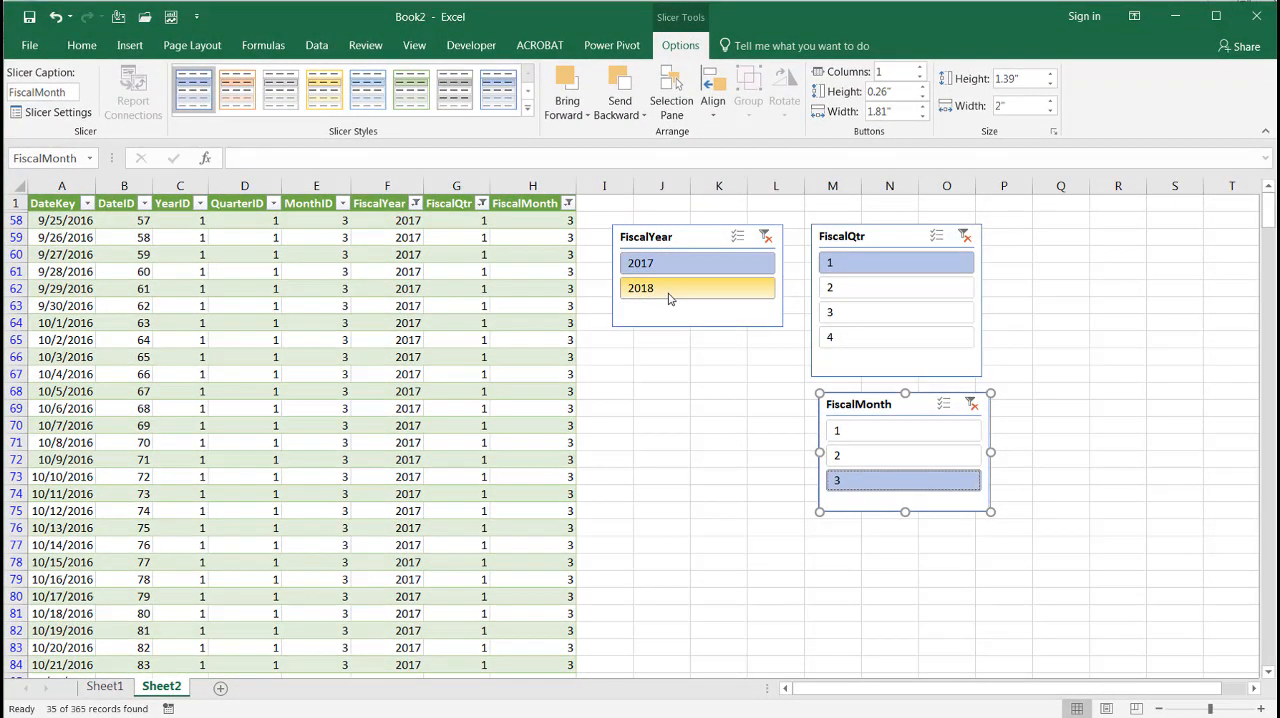
Inspect fiscal year 2018 with the FiscalQtr and FiscalMonth filters cleared, finishing with FiscalYear back on 2017
left_click(670, 296)
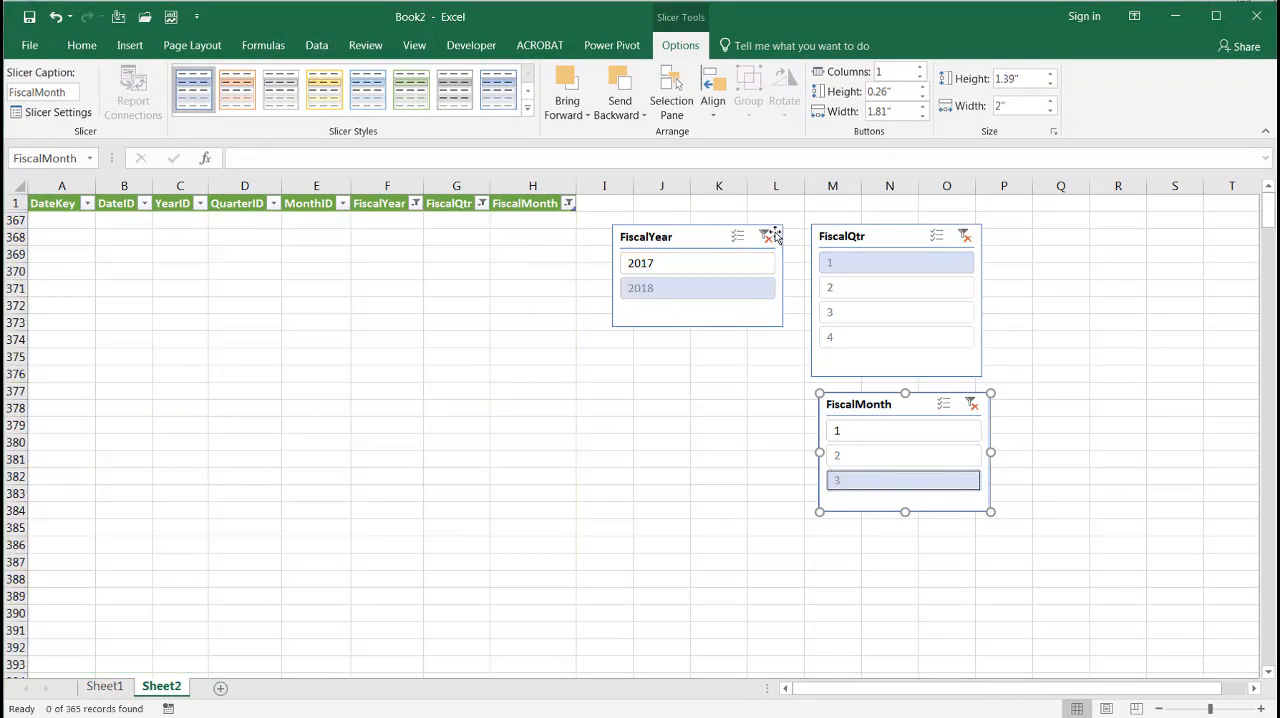
left_click(964, 236)
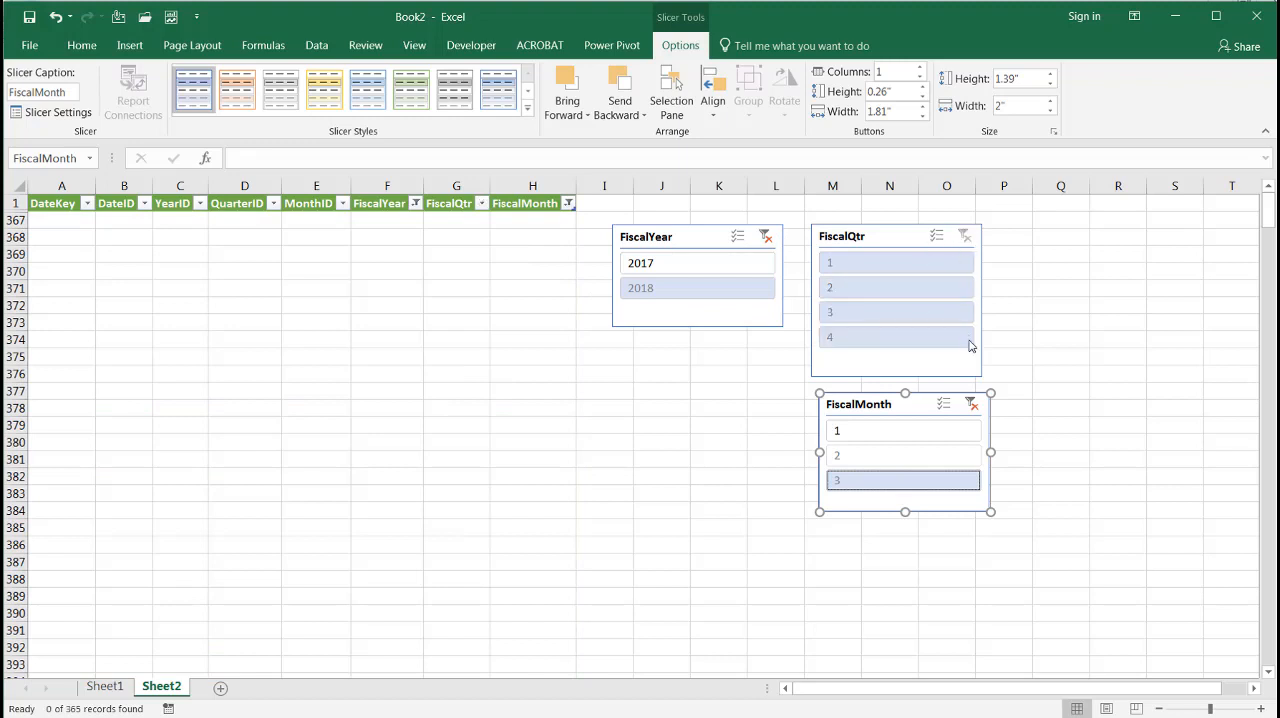
left_click(971, 404)
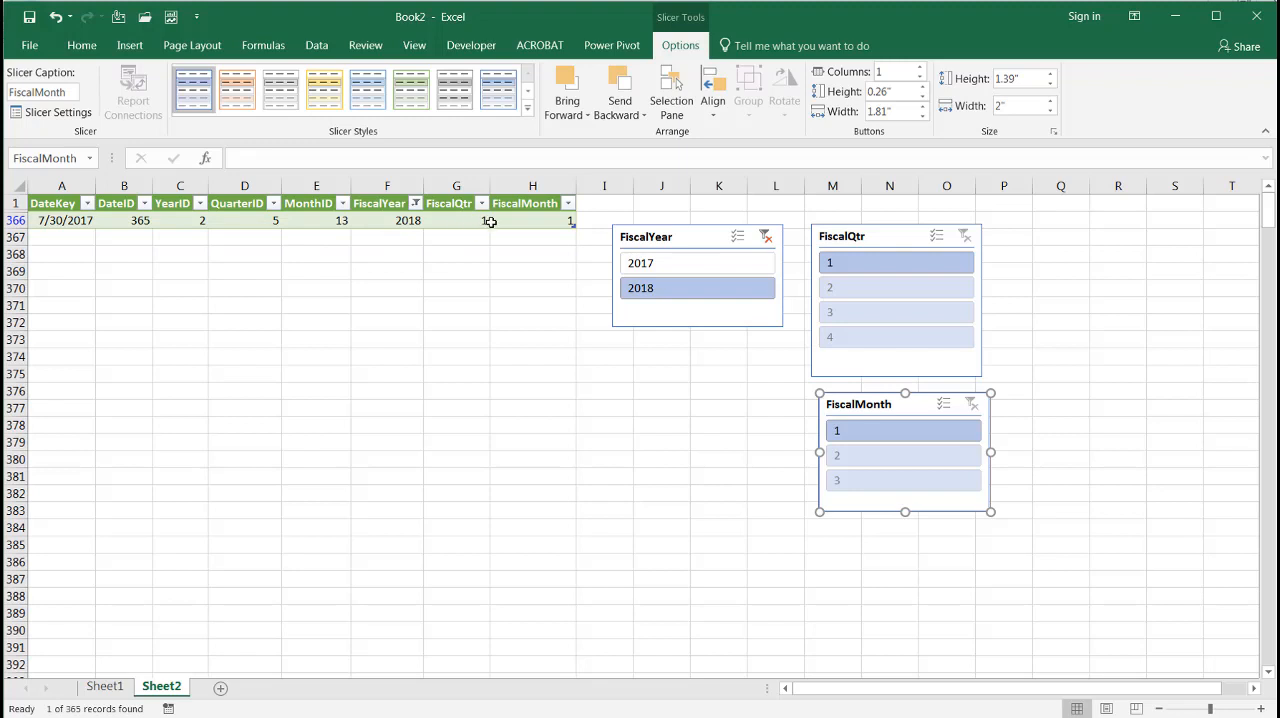
left_click(655, 271)
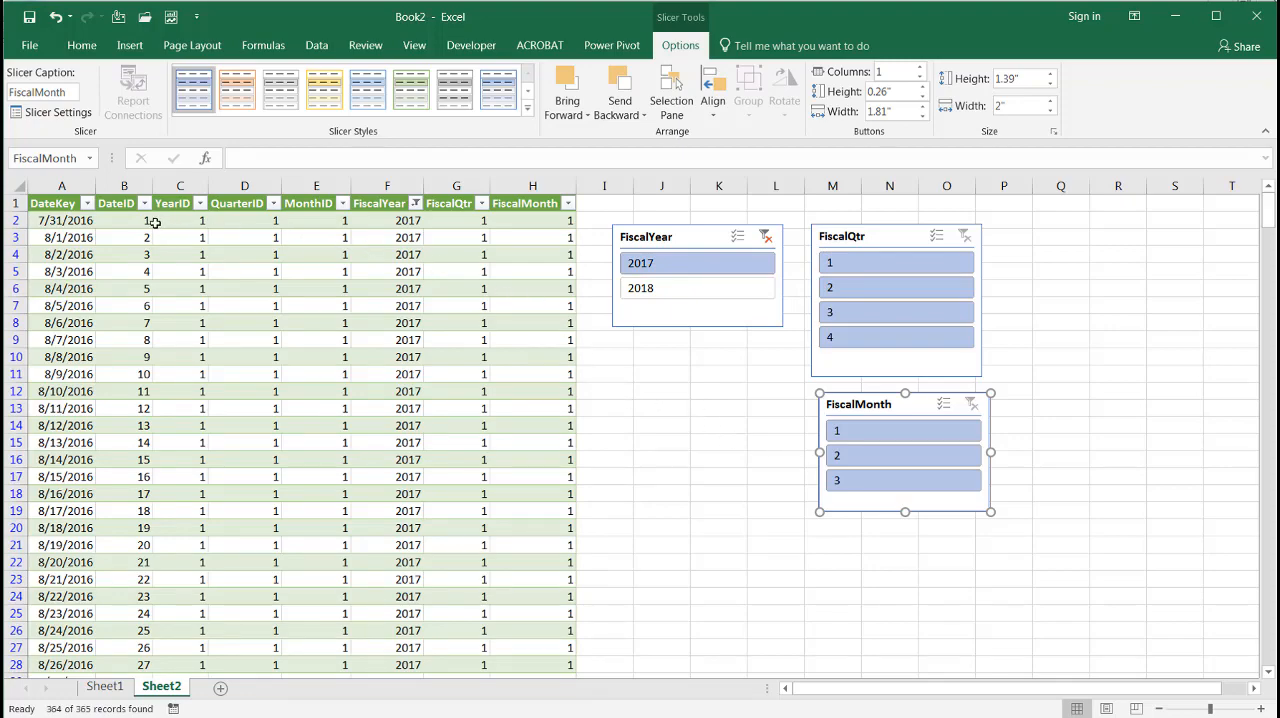
left_click(104, 687)
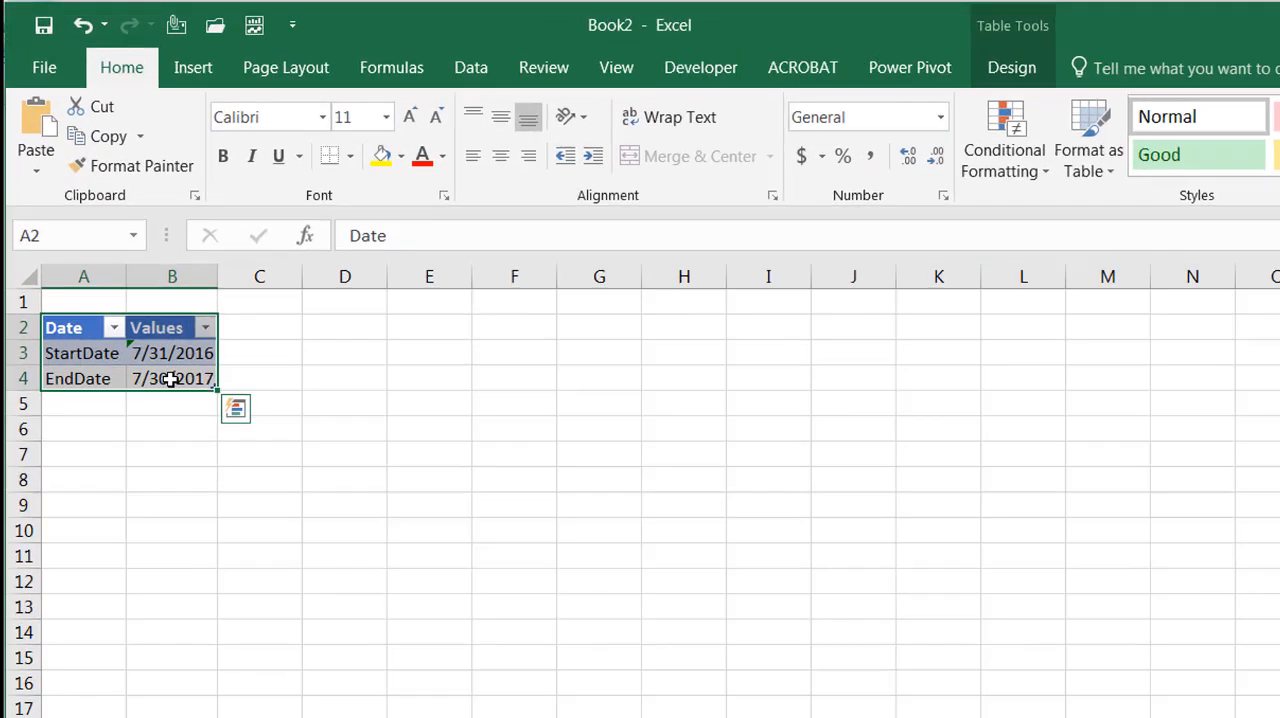
left_click(100, 255)
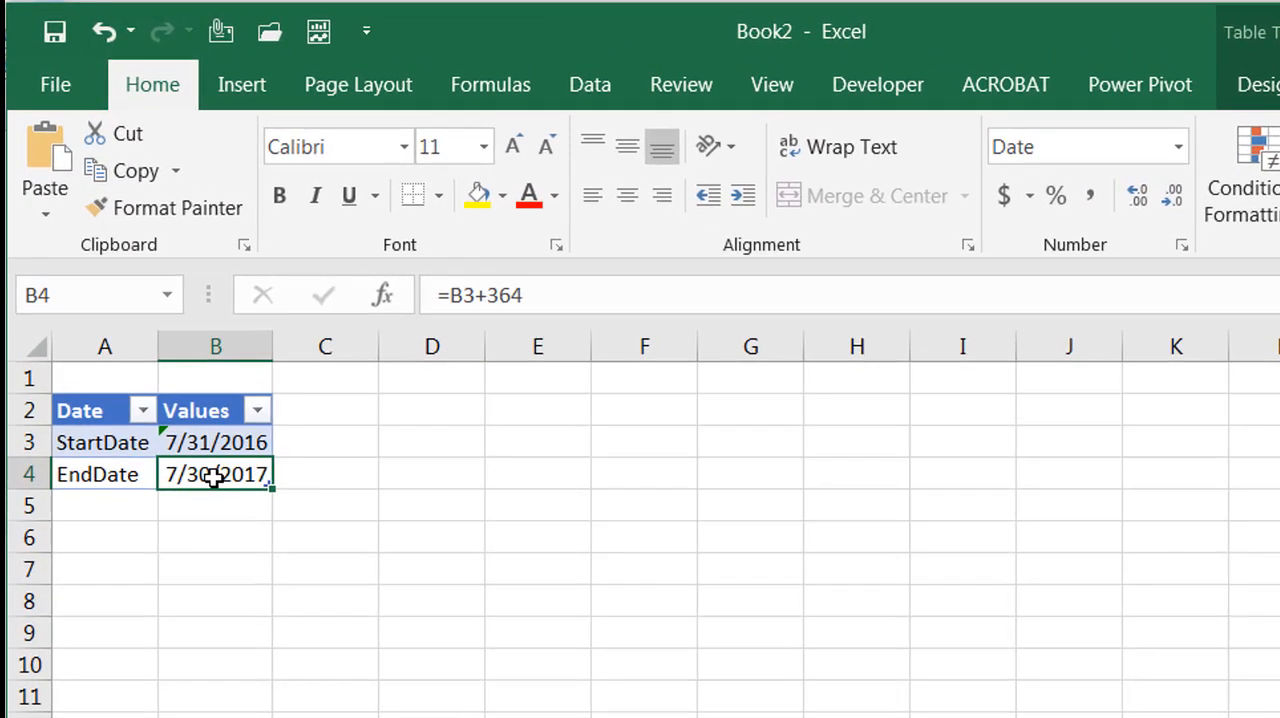
left_click(557, 292)
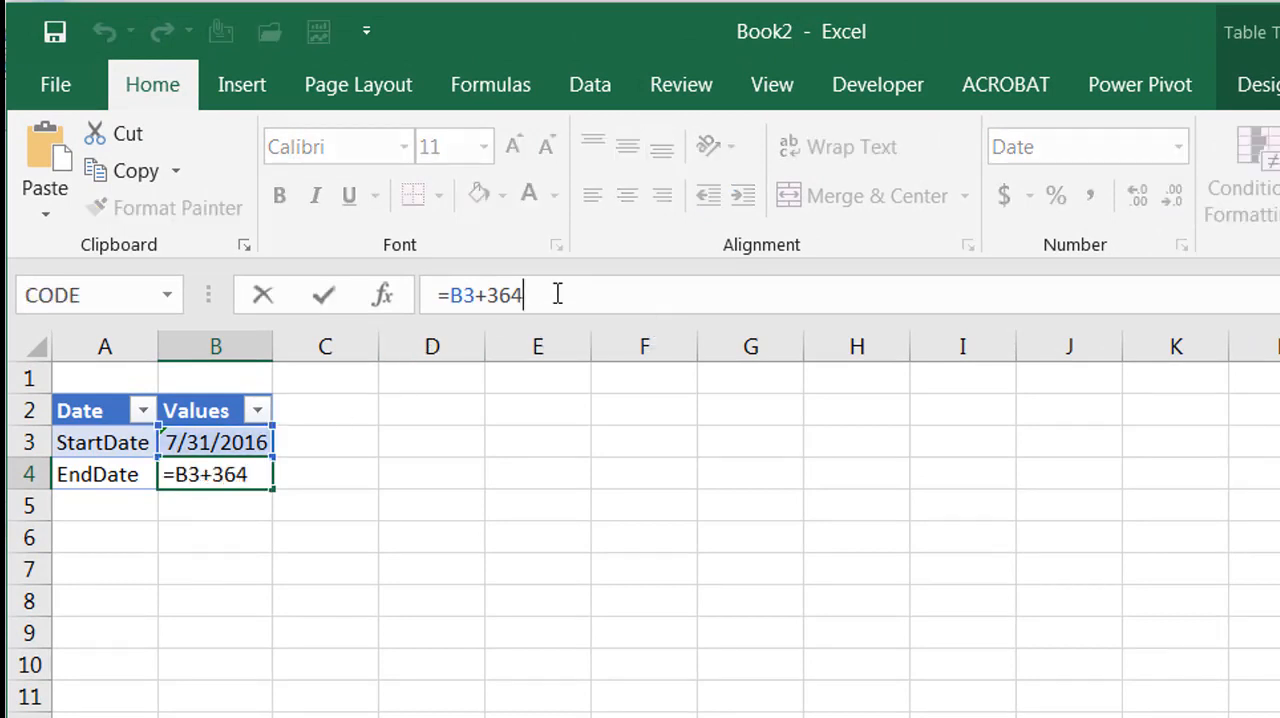
type("*")
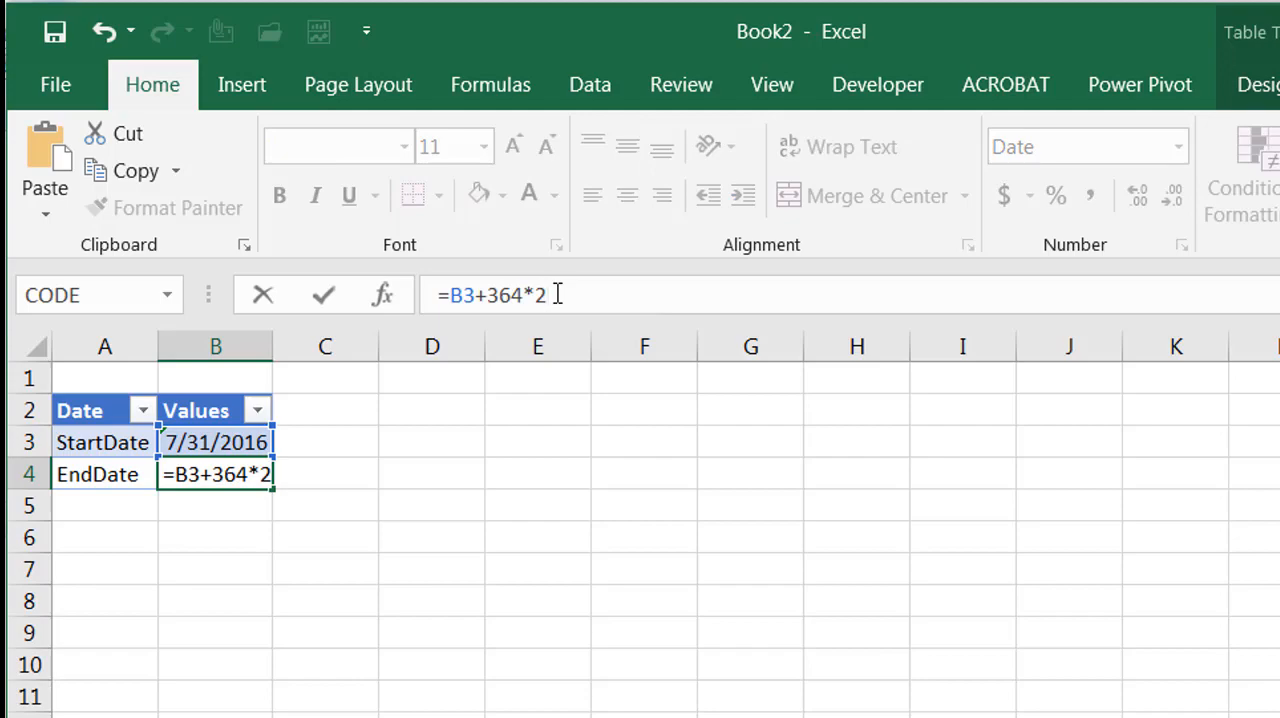
type(")")
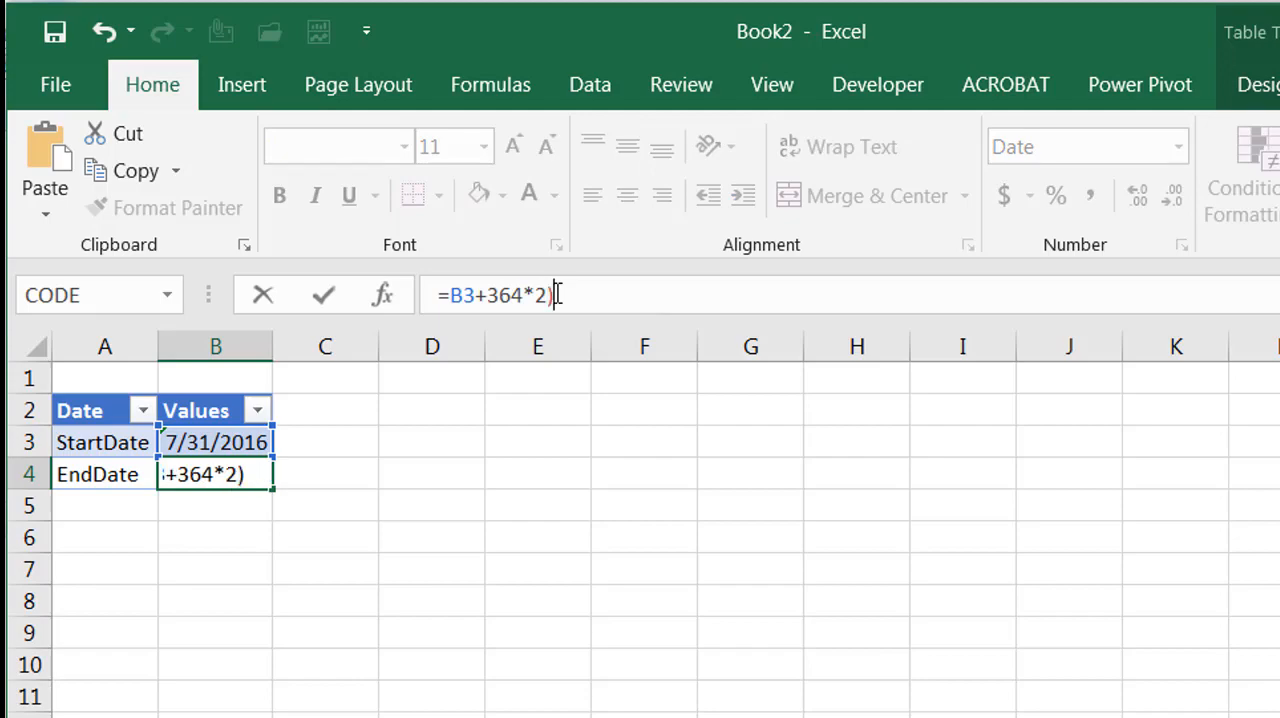
left_click(493, 295)
type("(")
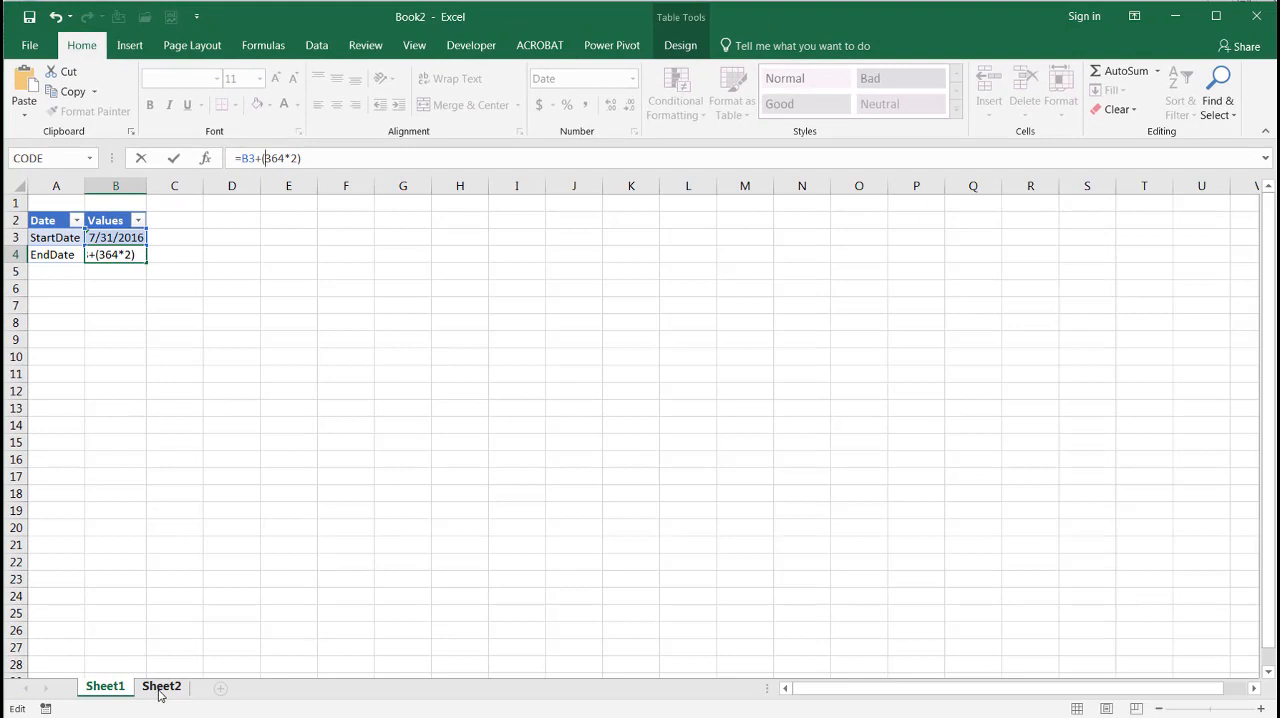
left_click(161, 686)
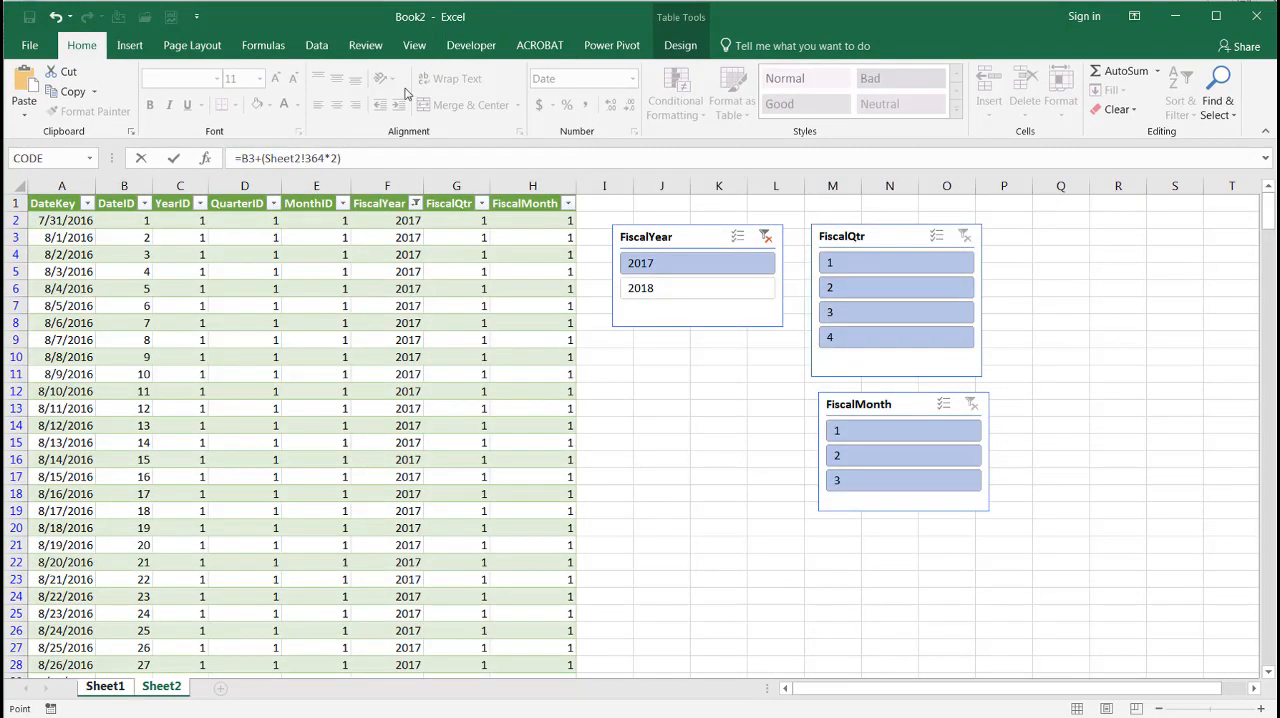
left_click(697, 492)
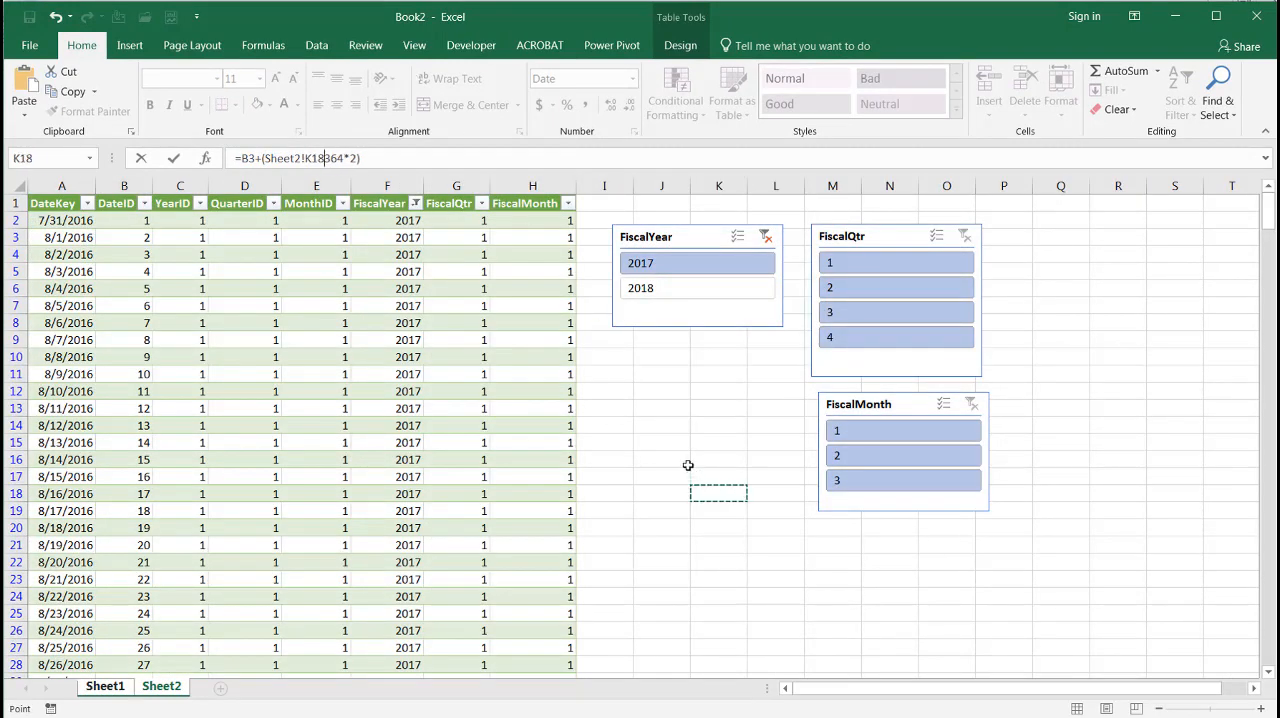
left_click(322, 46)
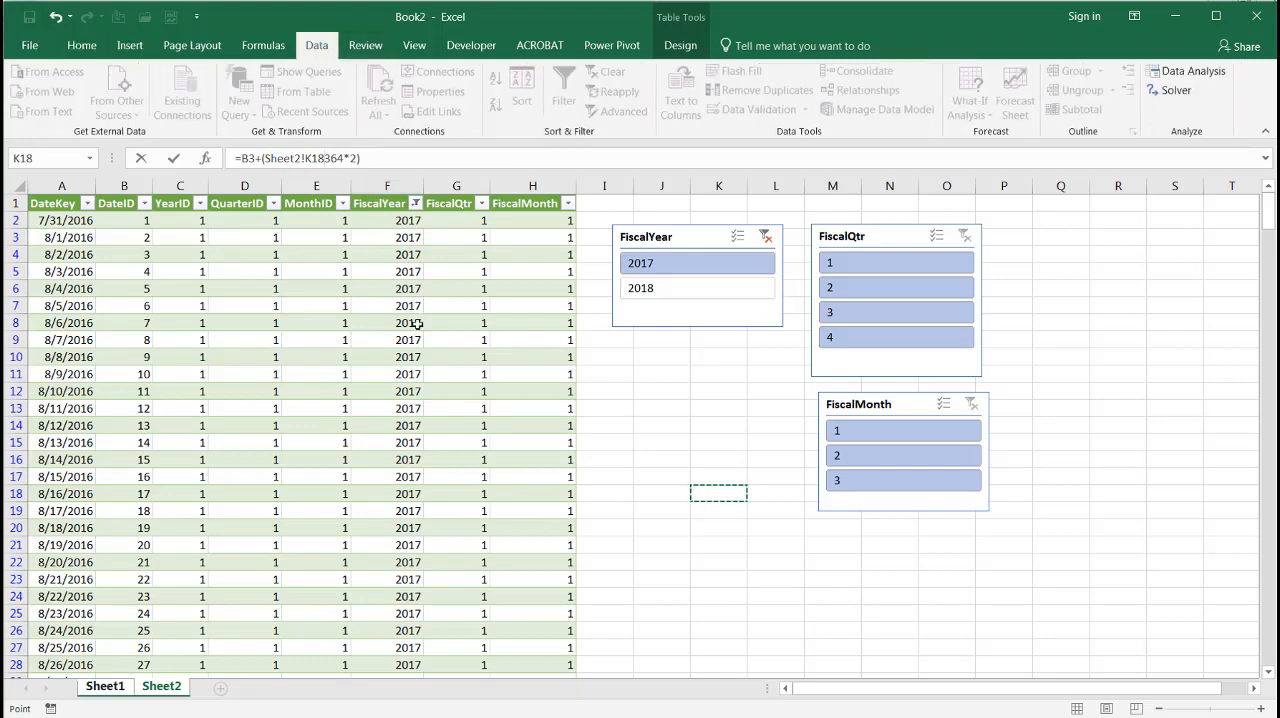
left_click(410, 324)
key("Escape")
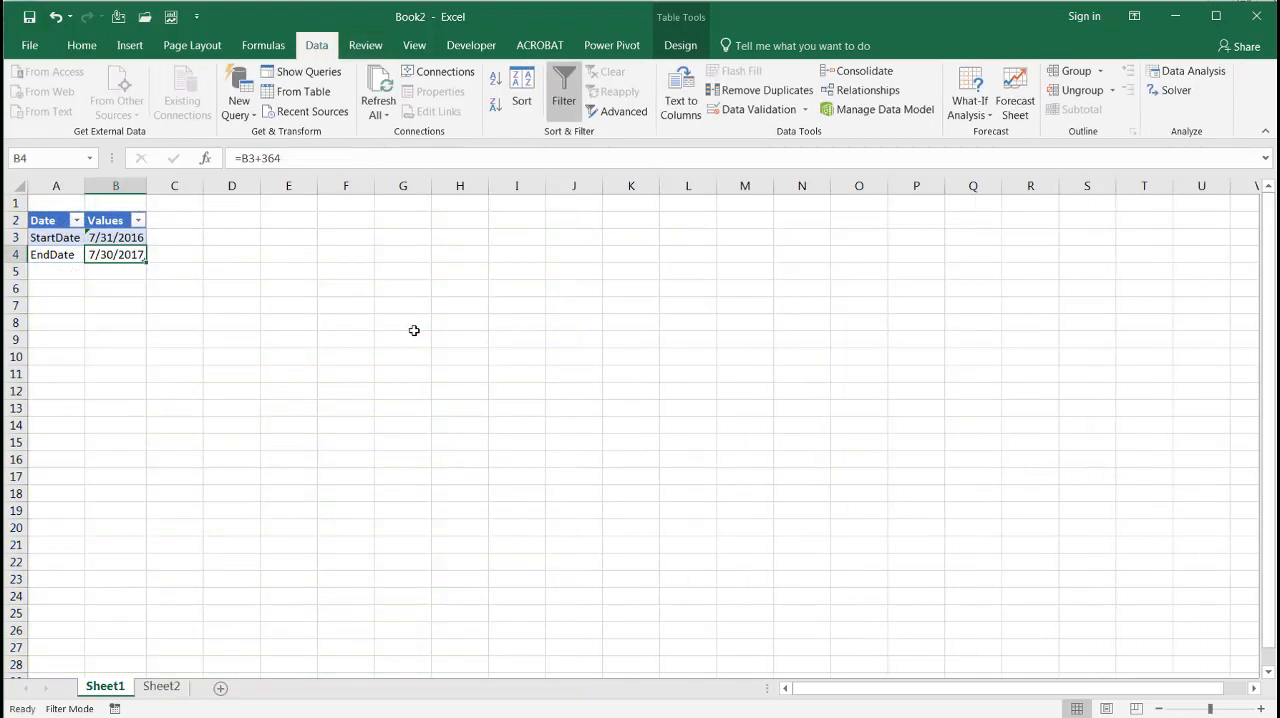
Set the EndDate formula in Sheet1 cell B4 to =B3+(364*2) and refresh the fiscal calendar table on Sheet2
left_click(288, 158)
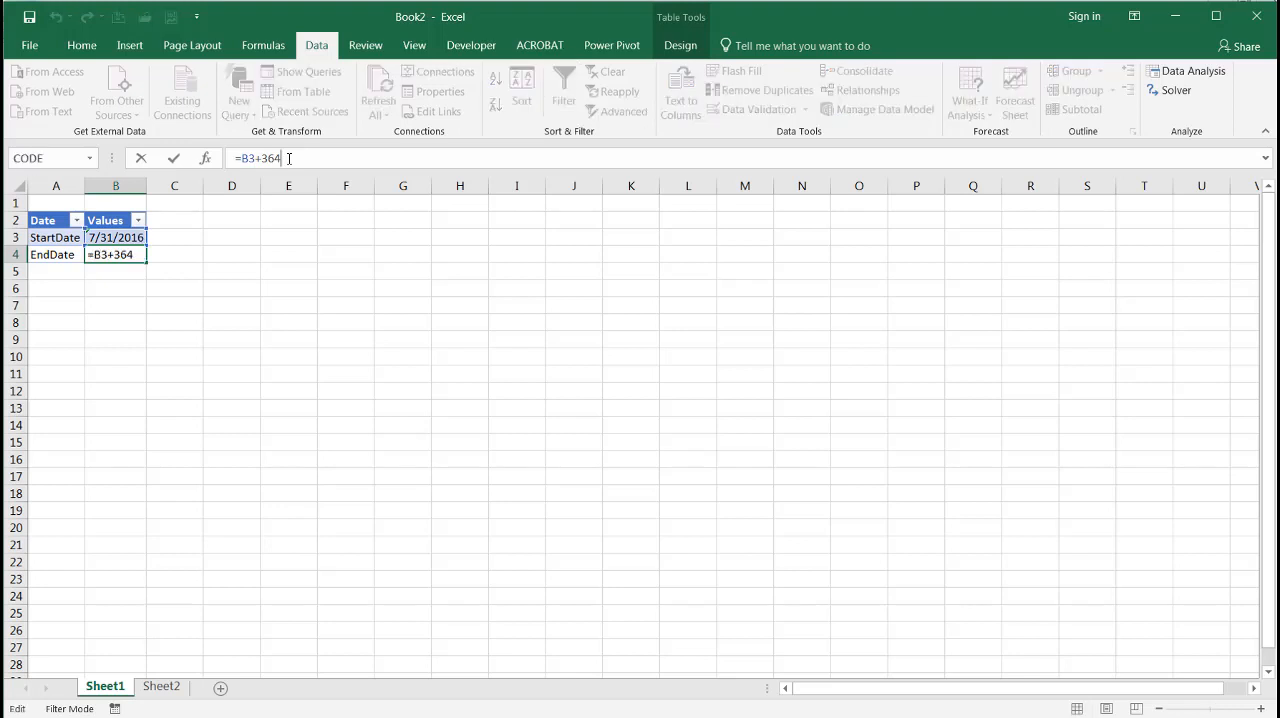
type("*2)")
type("(")
key("Return")
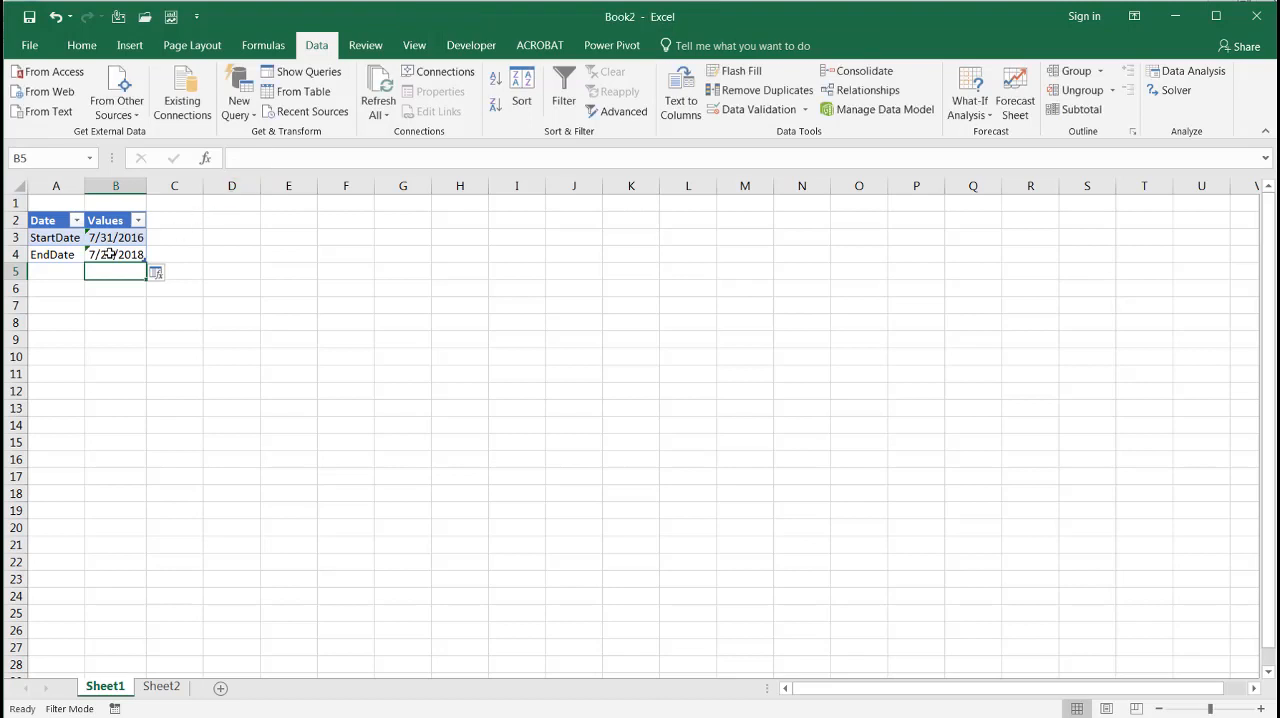
left_click(161, 686)
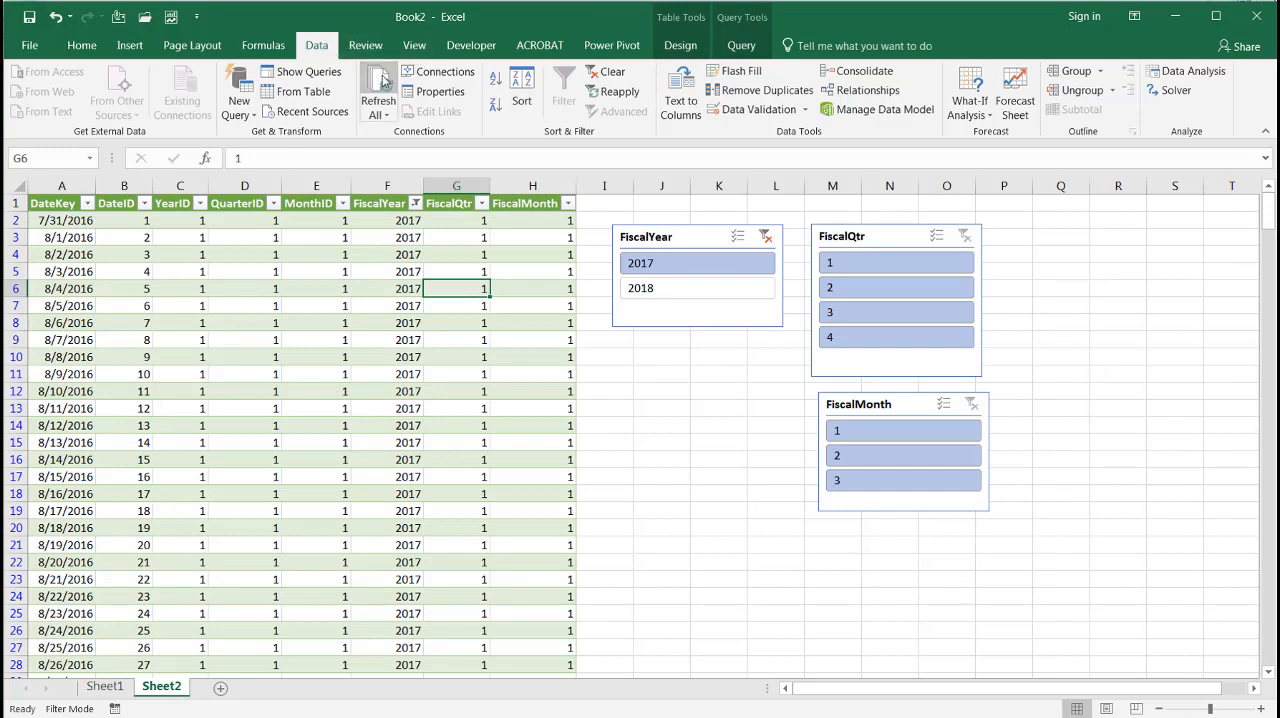
left_click(383, 80)
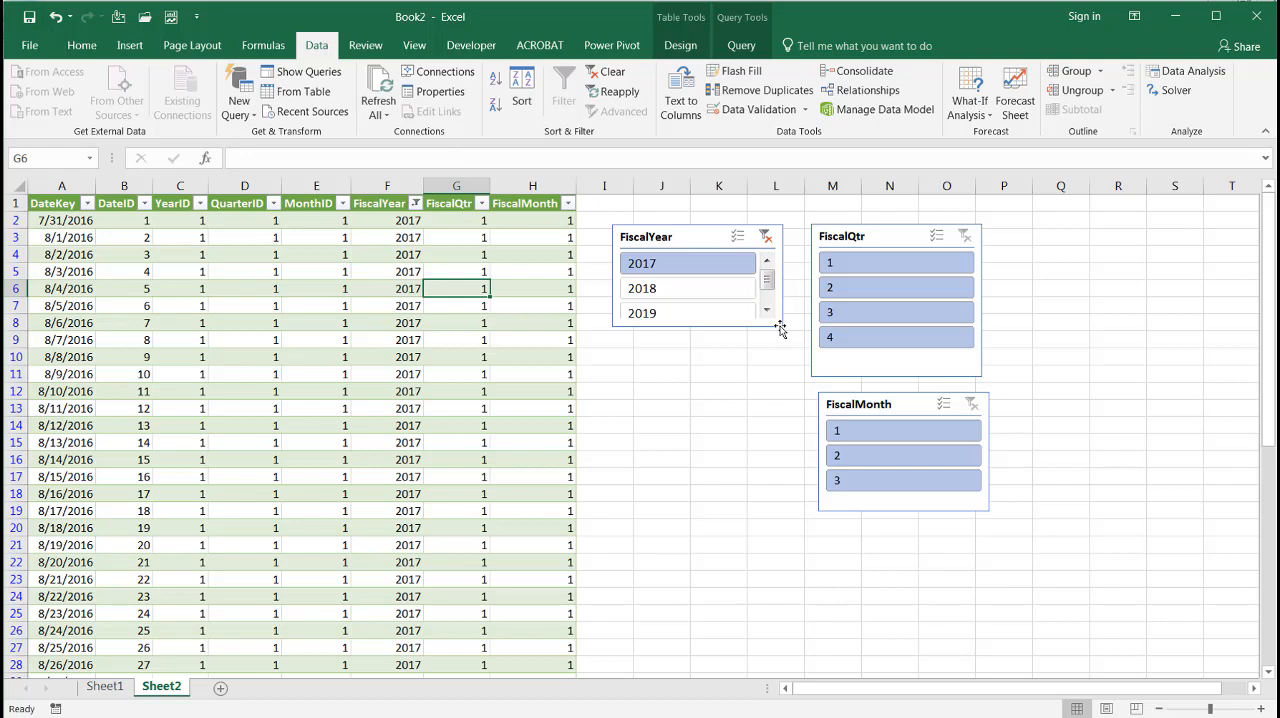
Filter the refreshed table to fiscal years 2019, 2018 and 2017 in turn, enlarging the FiscalYear slicer to fit all three years
left_click(686, 315)
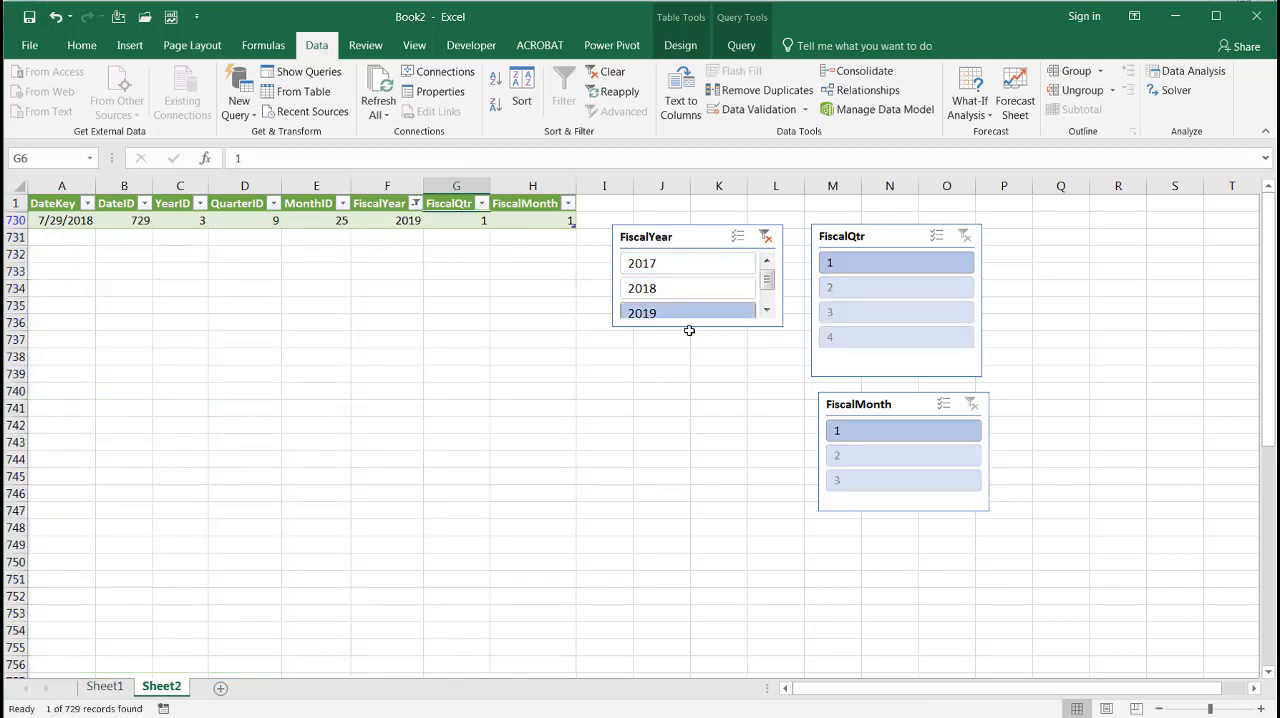
left_click(693, 327)
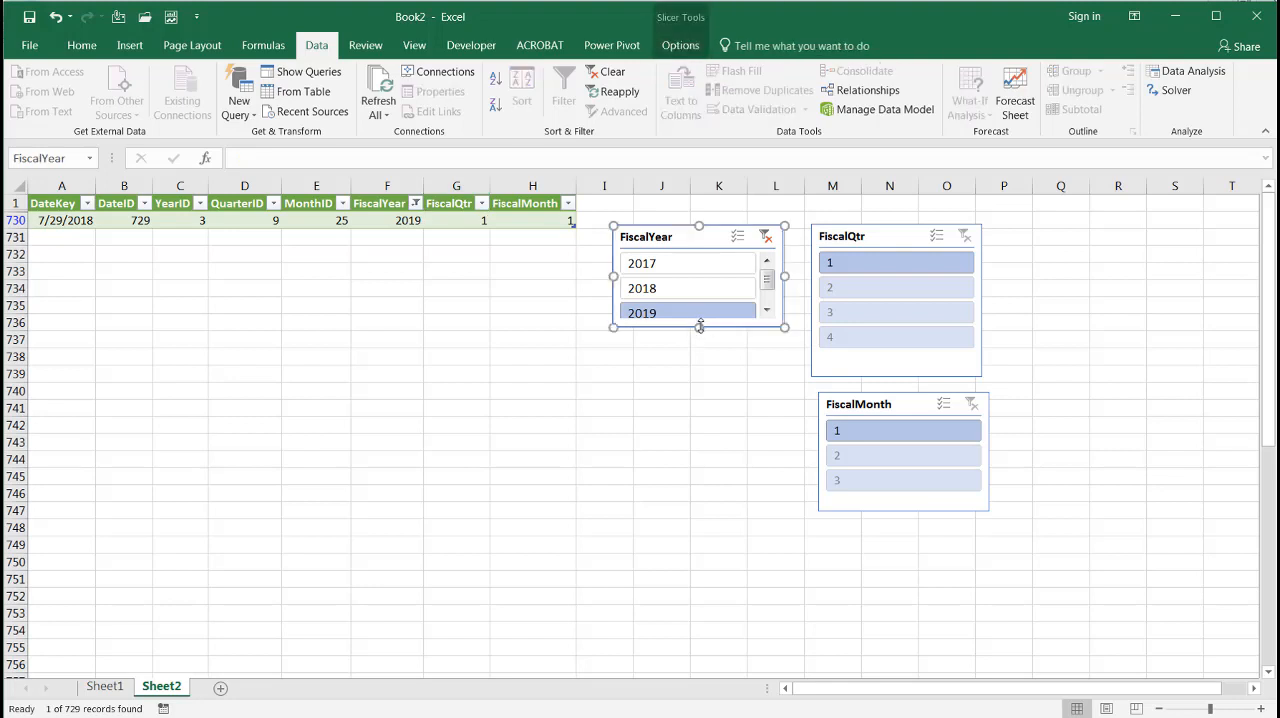
left_click_drag(695, 360, 697, 362)
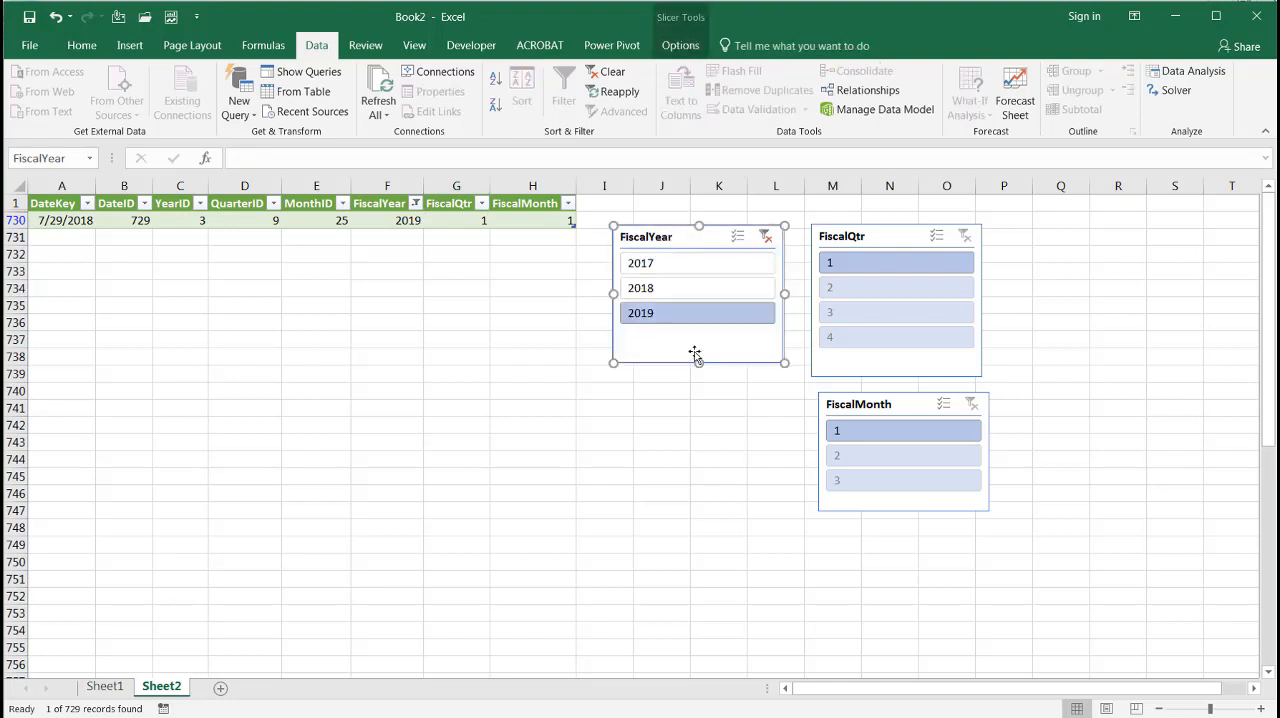
left_click(669, 290)
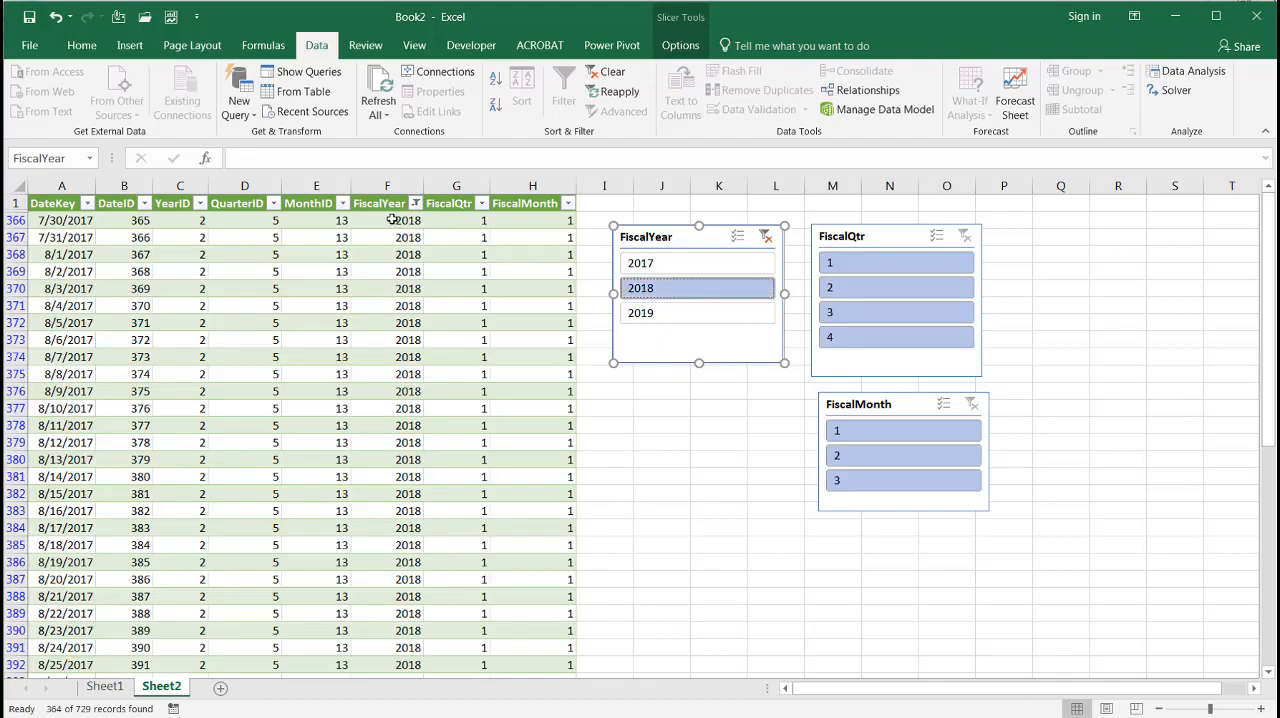
left_click(649, 267)
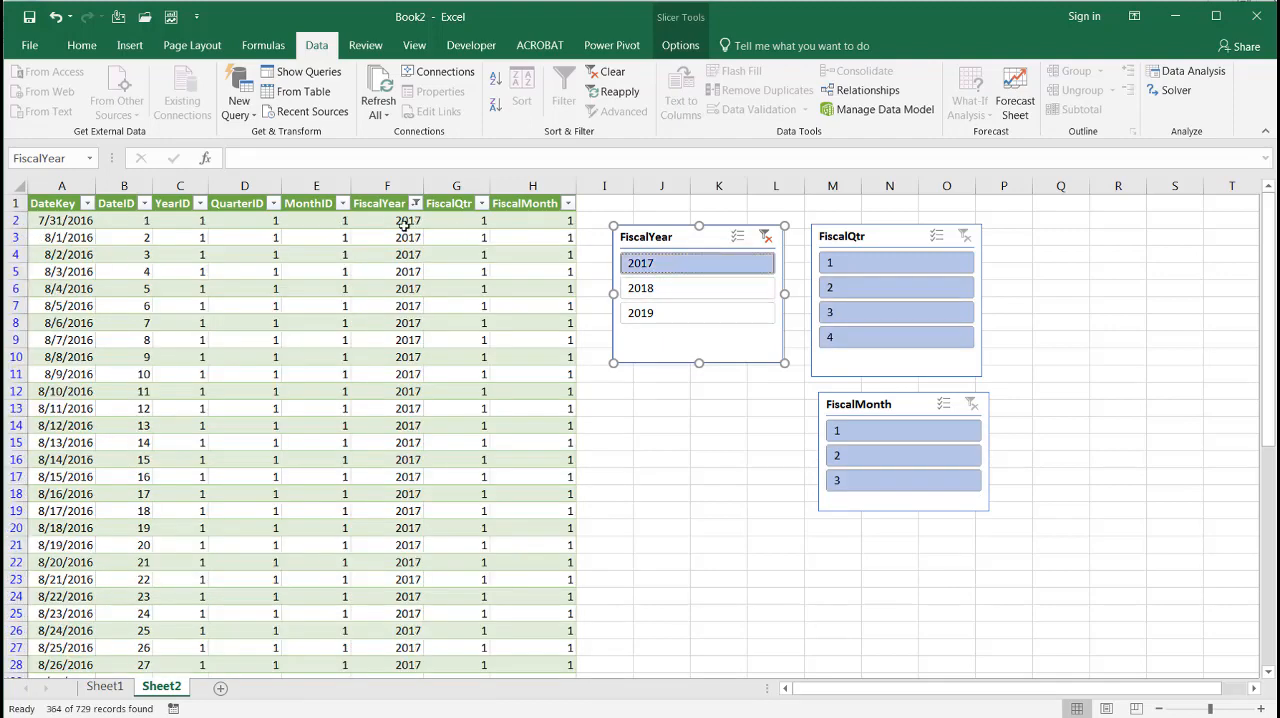
Compare fiscal years 2019 and 2017 in the Sheet2 table by filtering to each in turn
left_click(658, 316)
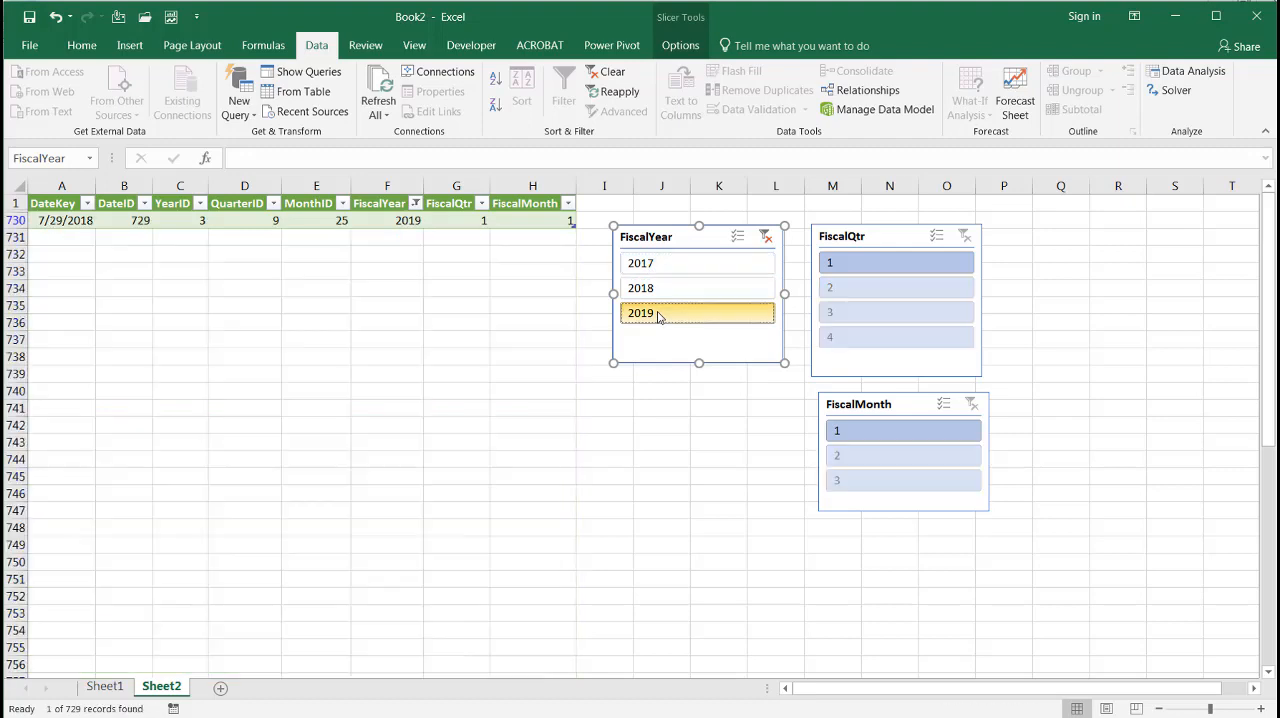
left_click(668, 268)
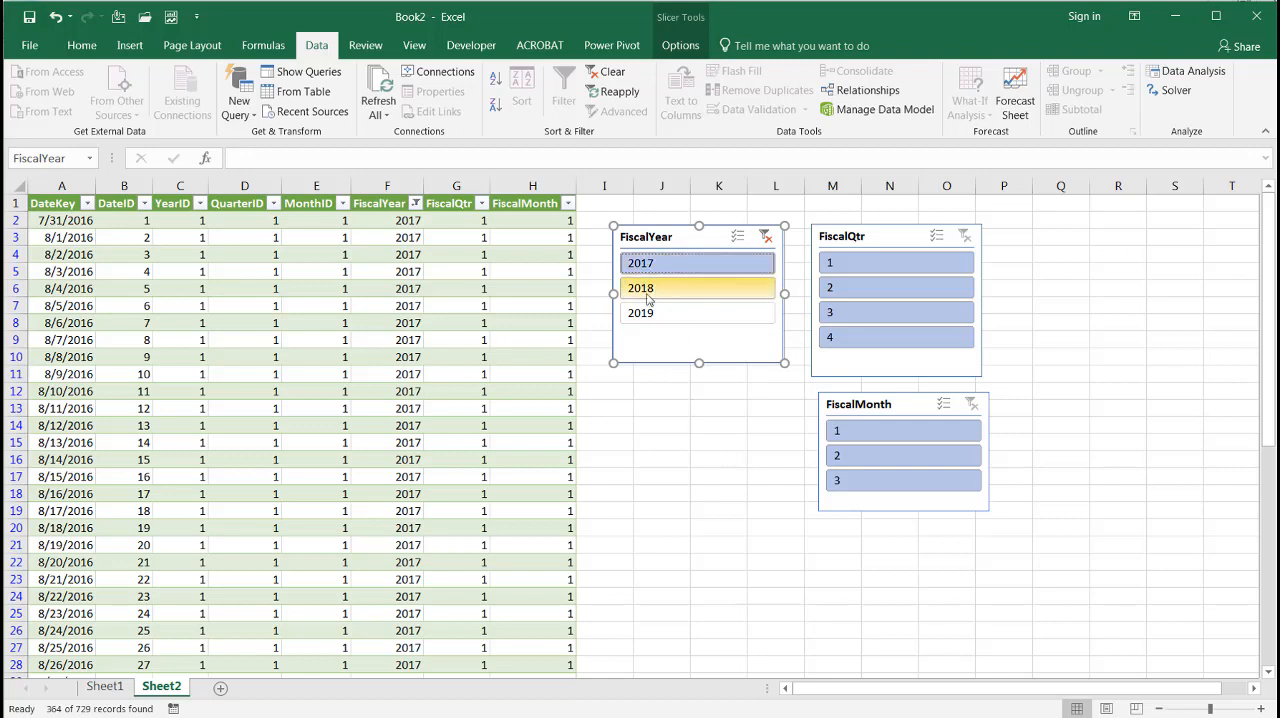
Set the StartDate value in Sheet1 cell B3 to 7/30/2017
left_click(104, 687)
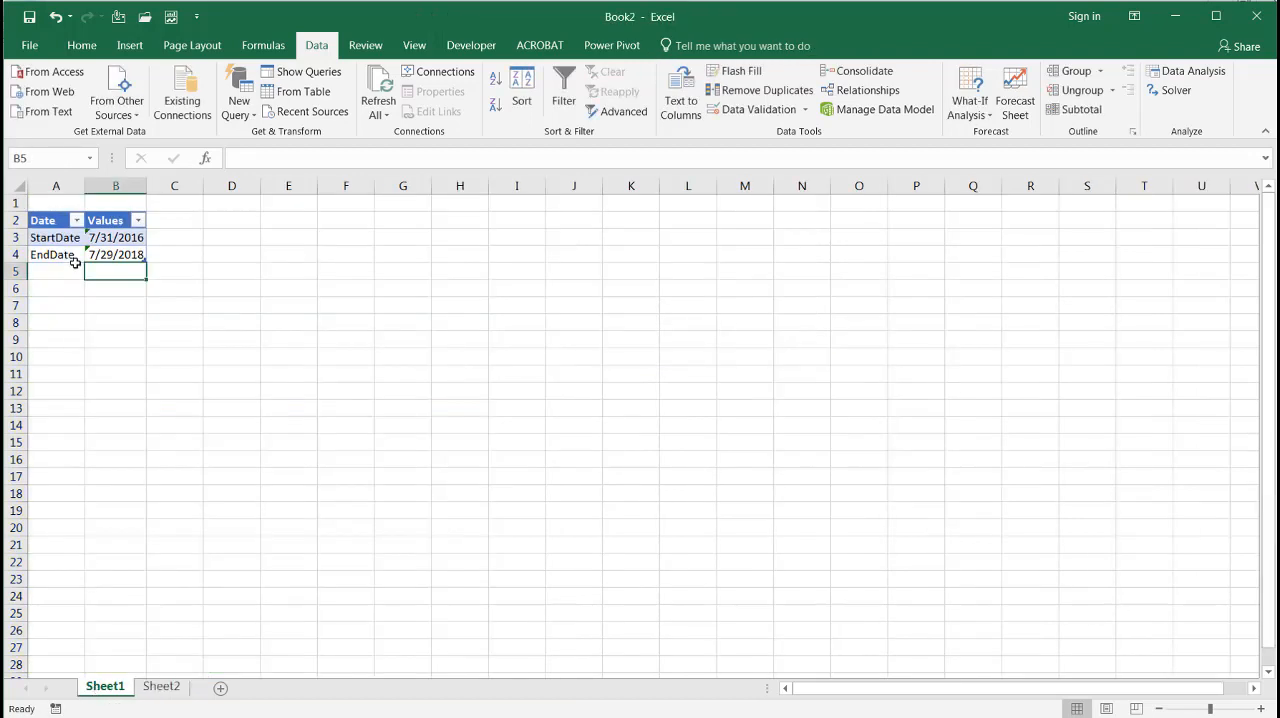
left_click(110, 238)
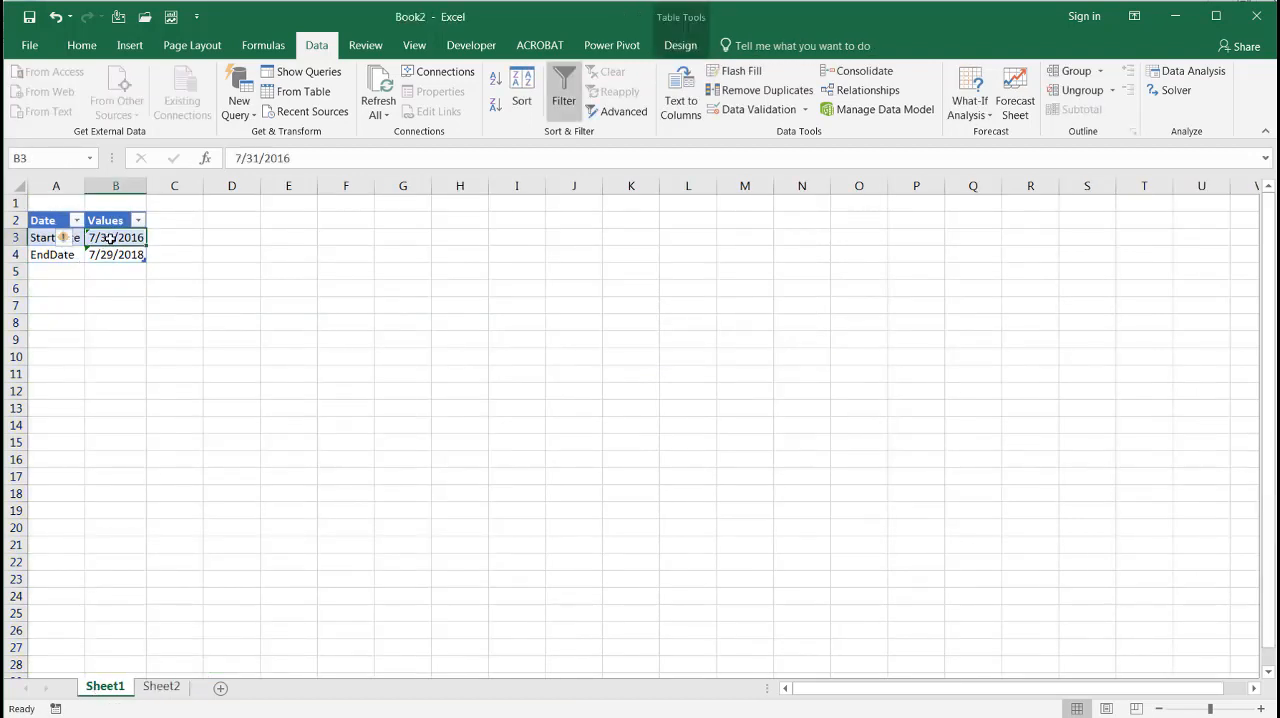
type("7")
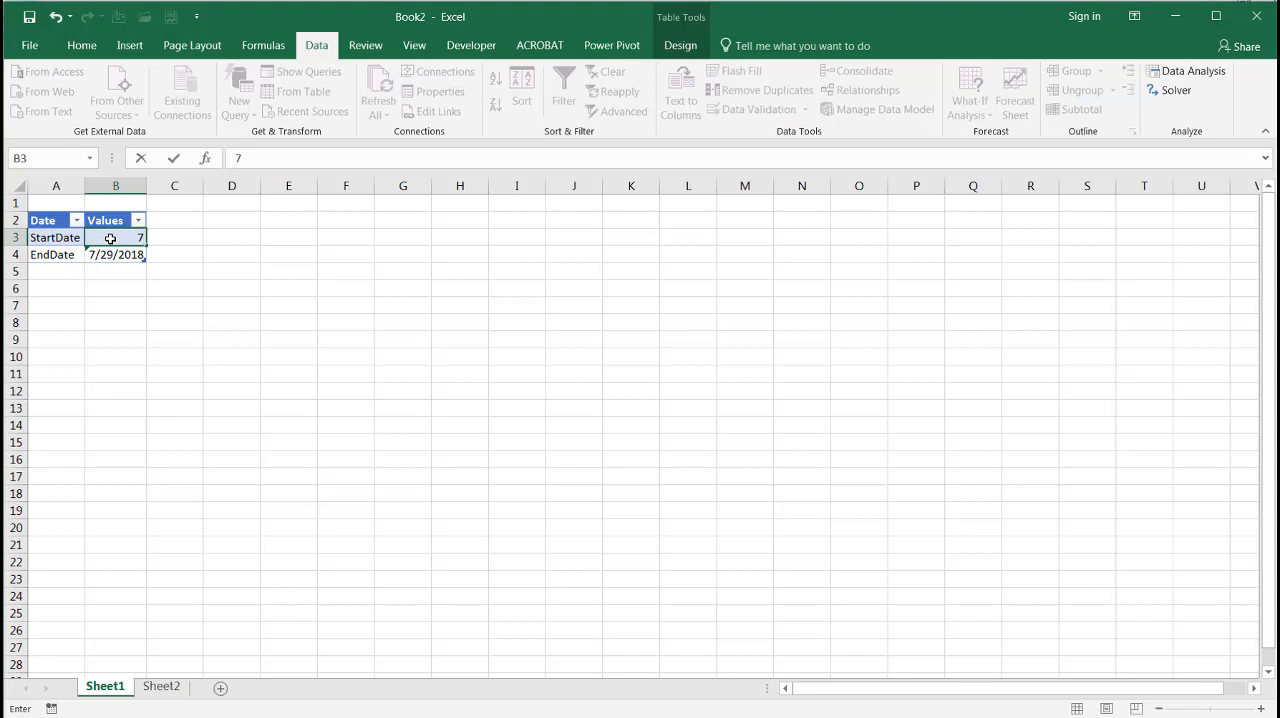
type("/30/2017")
key("Return")
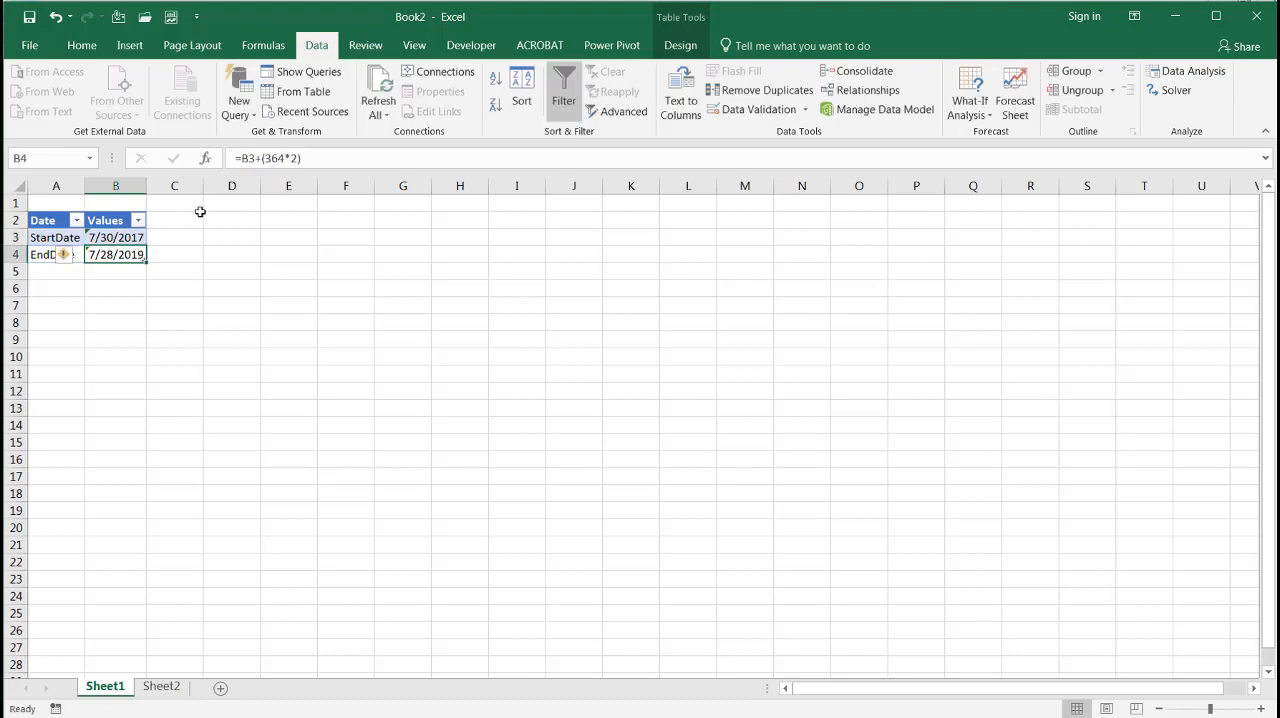
Change the EndDate formula in Sheet1 cell B4 to =B3+364
left_click(268, 158)
key("BackSpace")
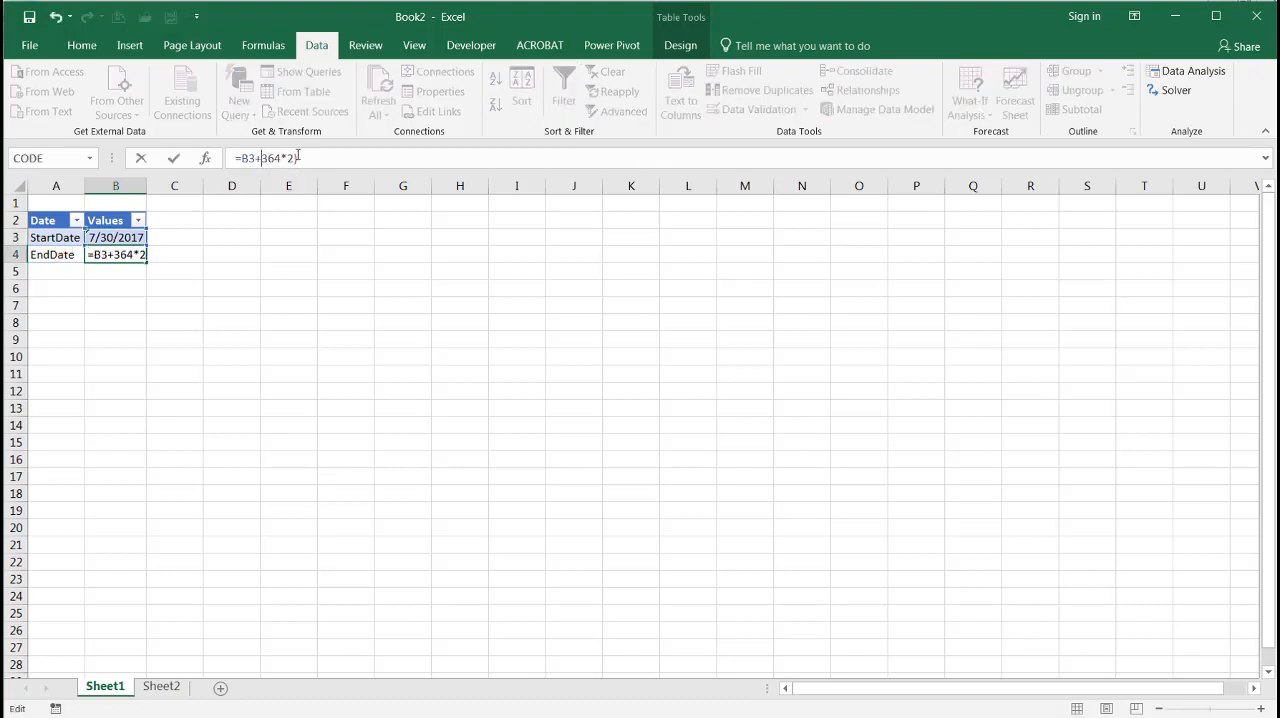
key("BackSpace")
key("BackSpace")
key("BackSpace")
type("4")
key("Return")
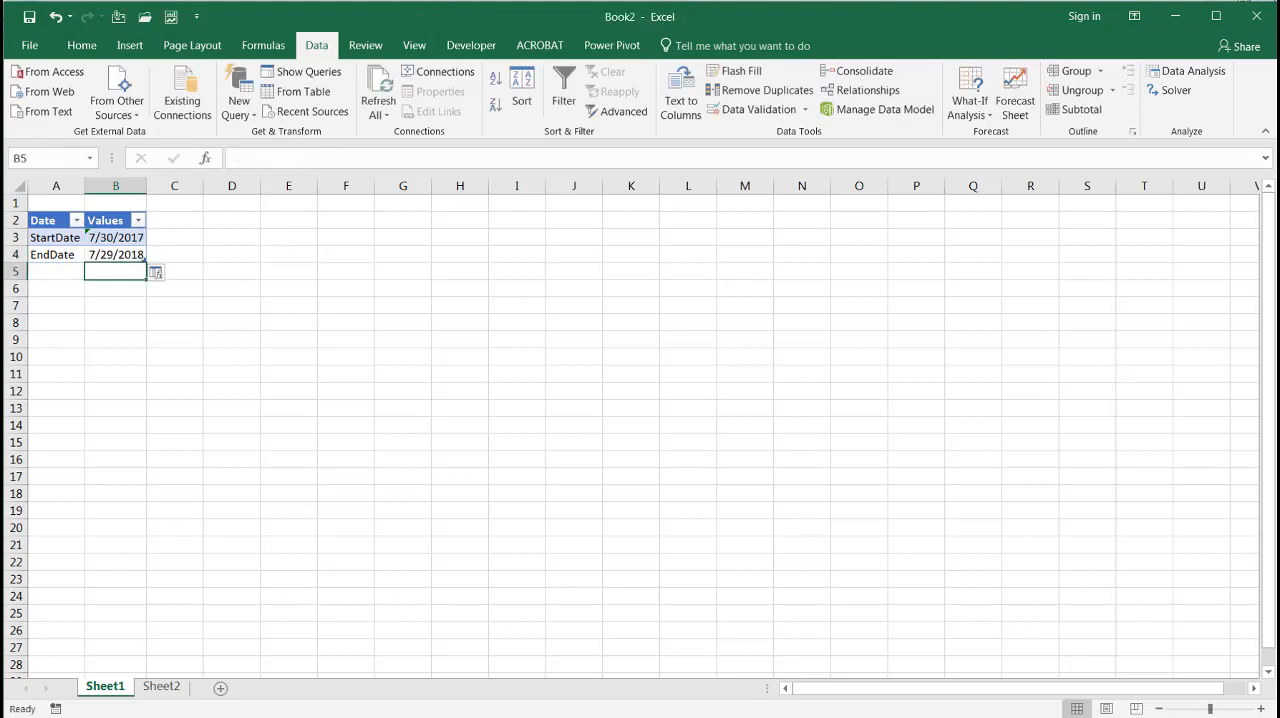
Refresh the fiscal calendar table on Sheet2 and clear its FiscalYear filter
left_click(161, 686)
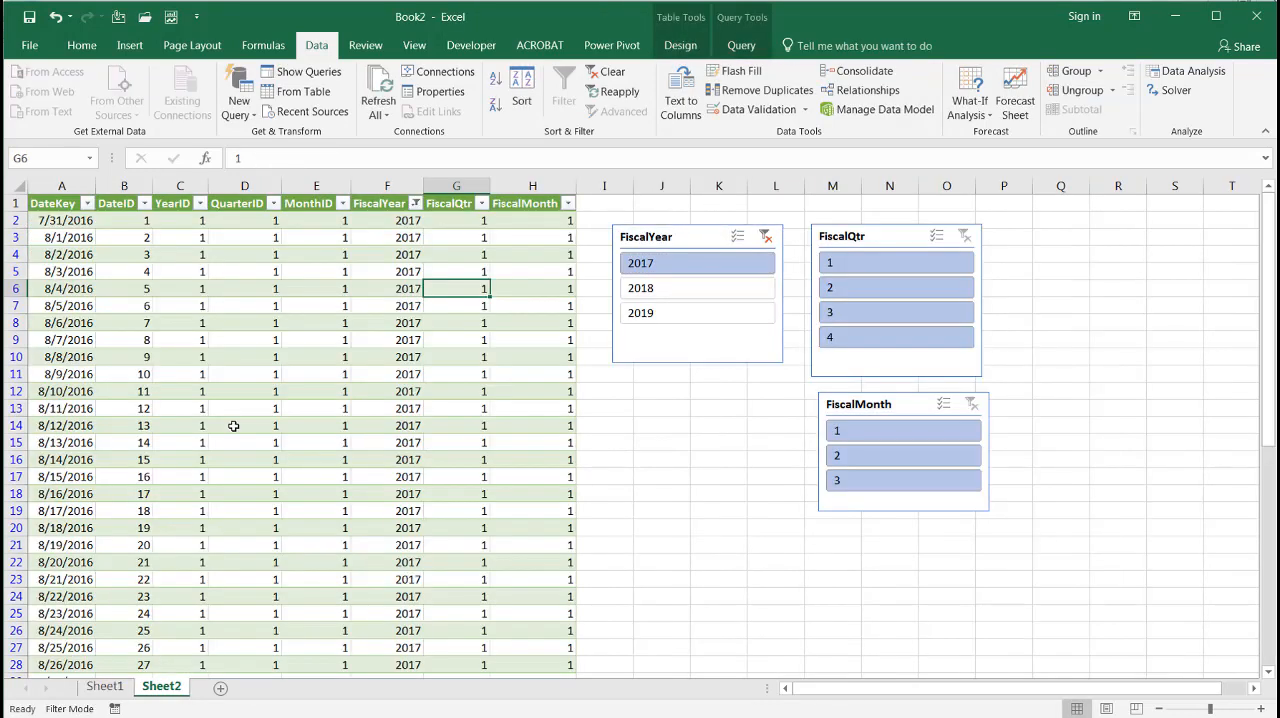
left_click(232, 425)
left_click(378, 92)
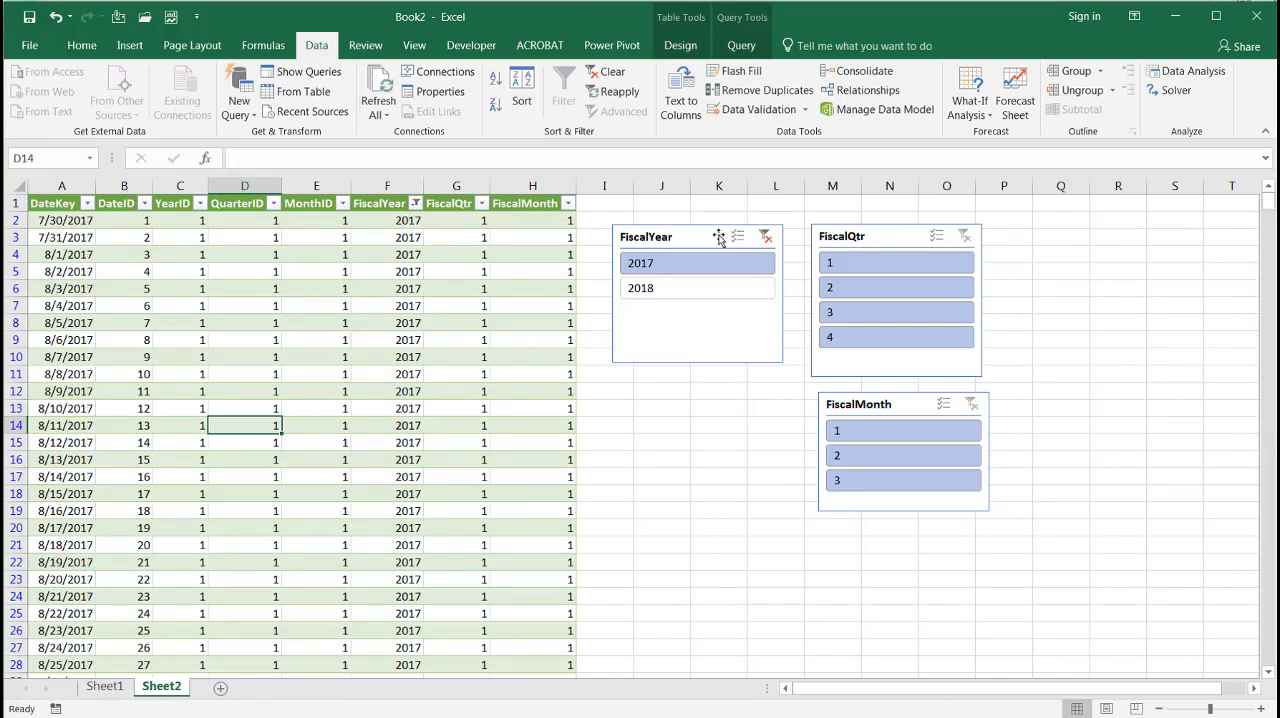
left_click(765, 237)
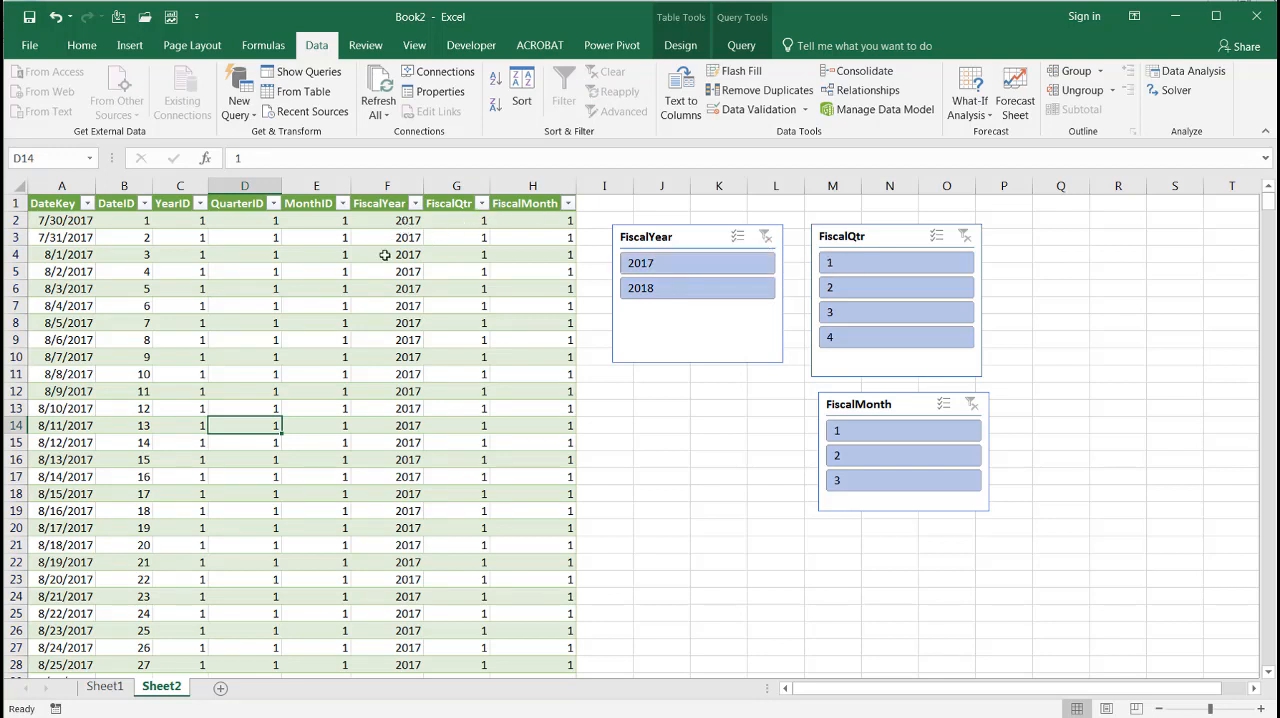
Check the date parameters on Sheet1 and examine the FiscalYear formula in the Added Custom3 step of the Table1 query, closing the editor unchanged
left_click(105, 687)
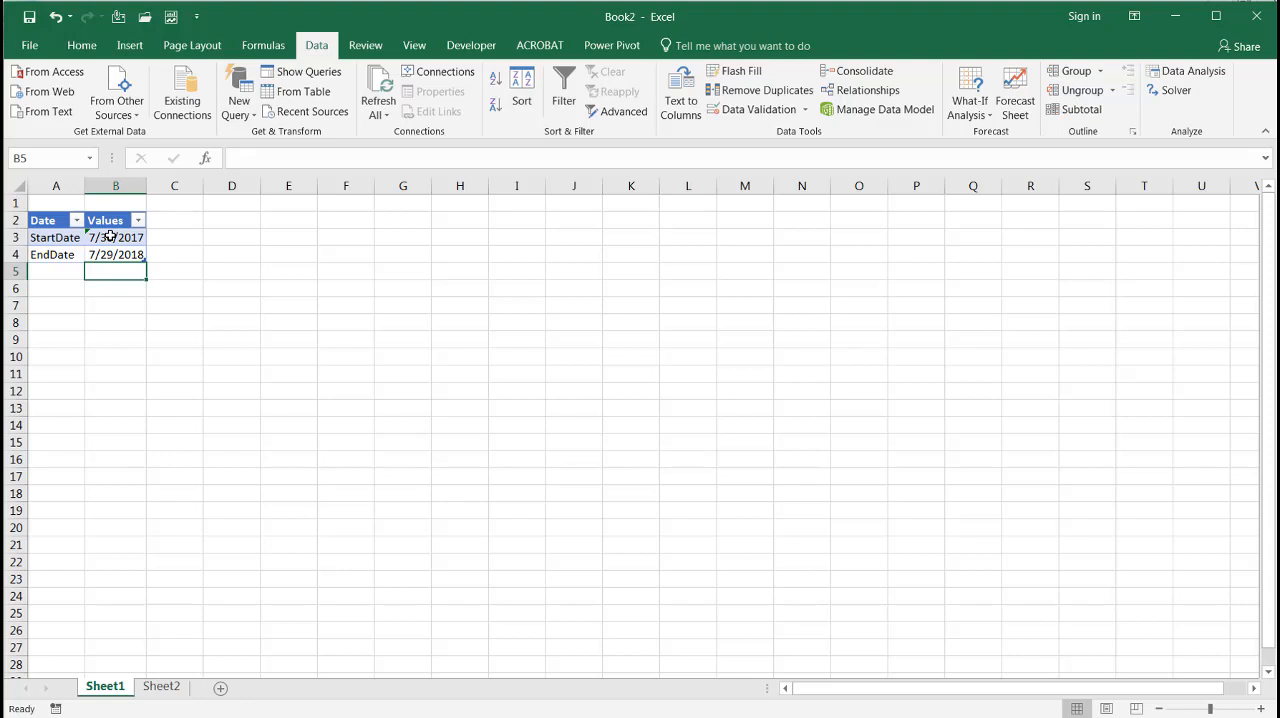
left_click(161, 687)
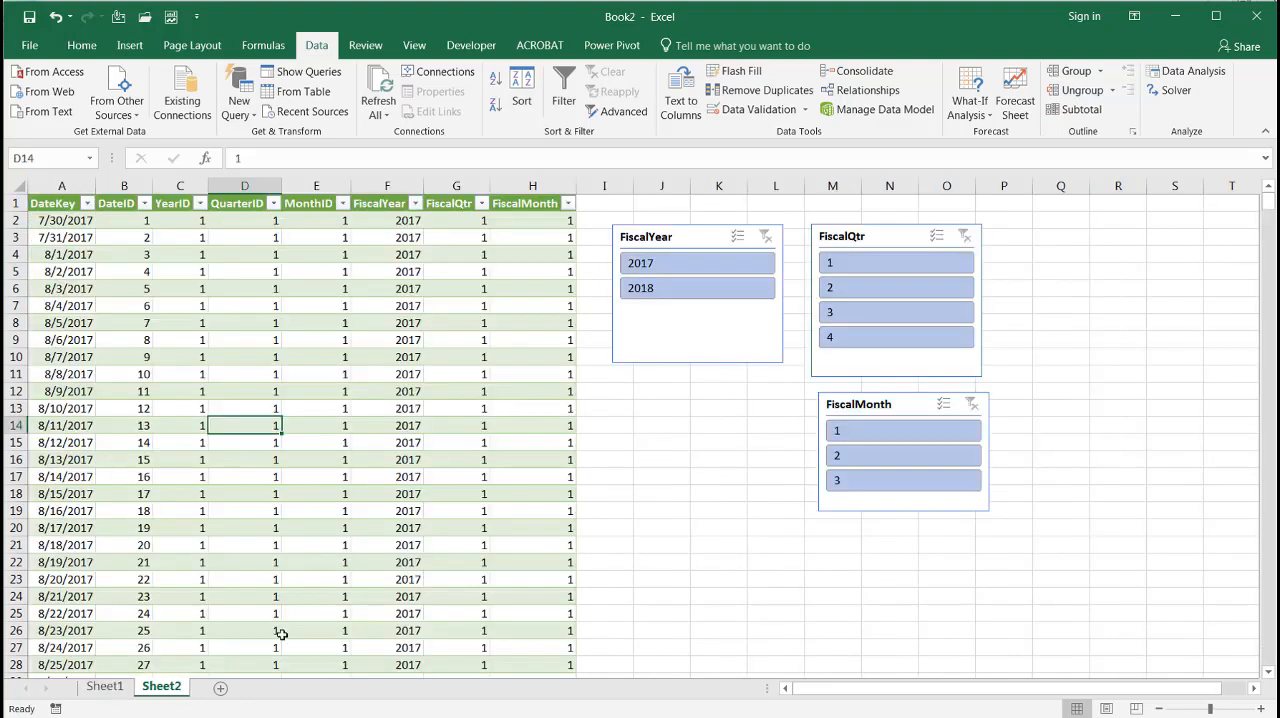
left_click(504, 420)
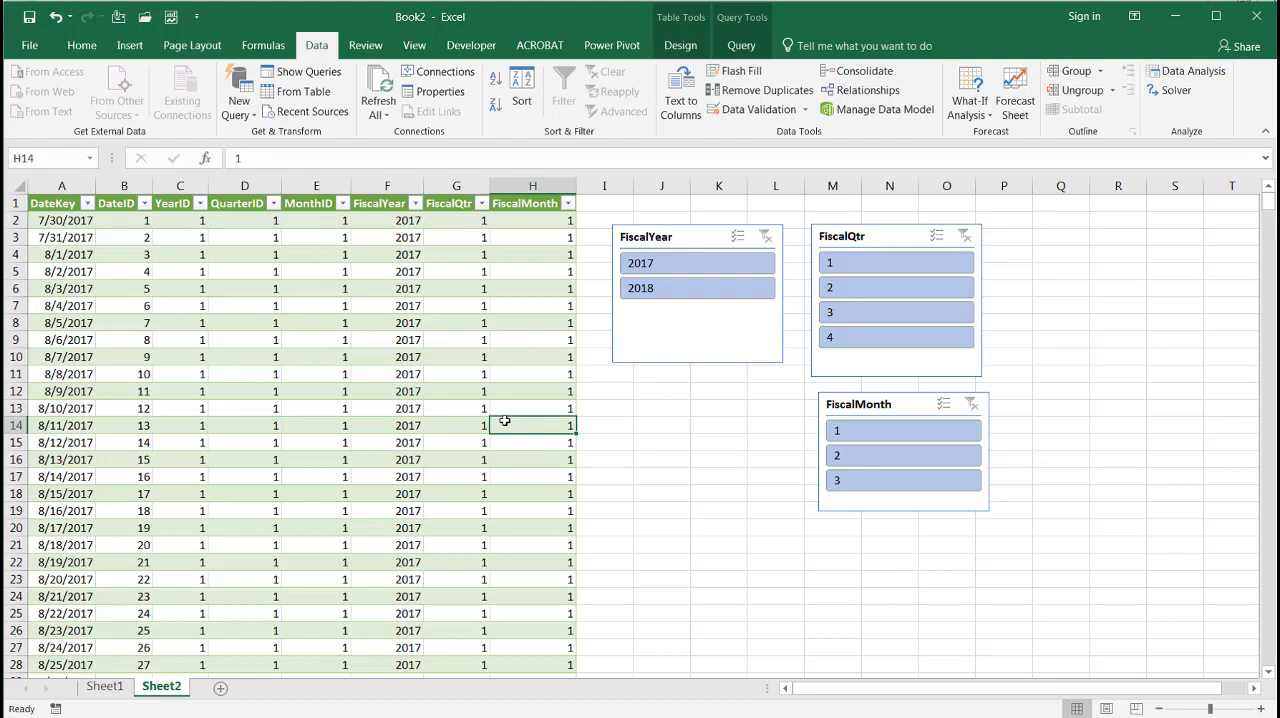
left_click(308, 73)
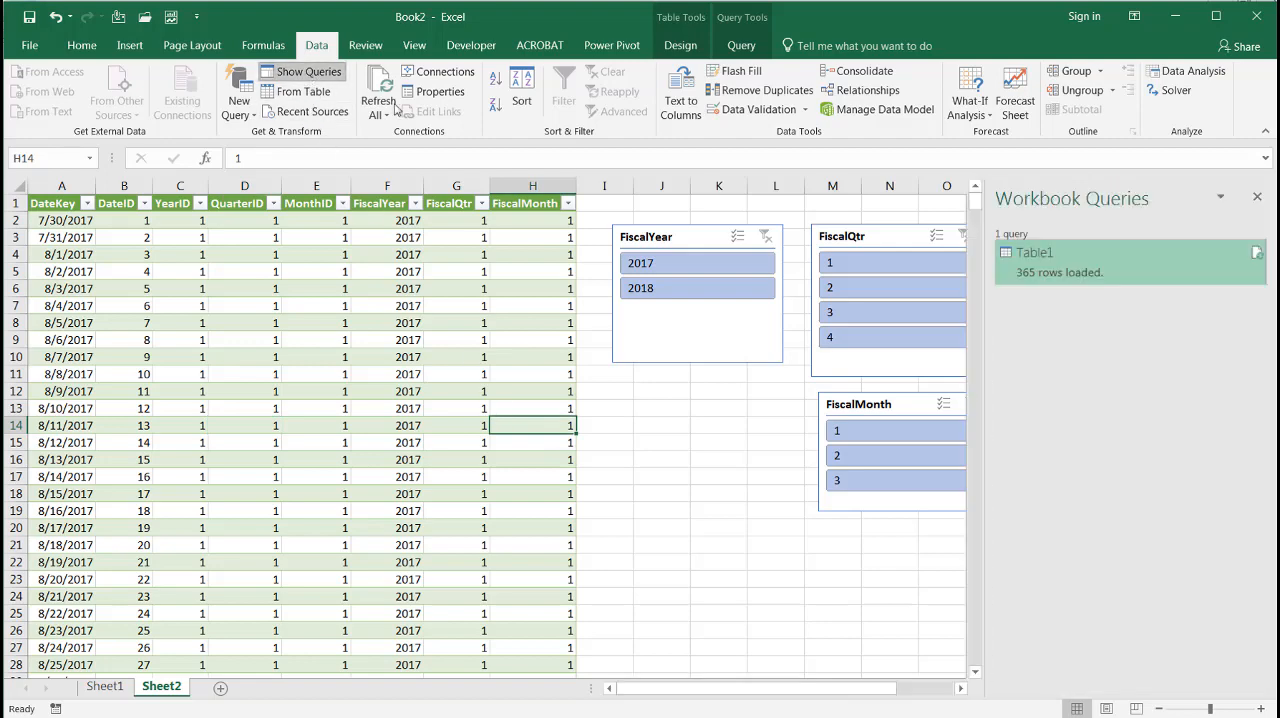
right_click(1040, 254)
left_click(1085, 305)
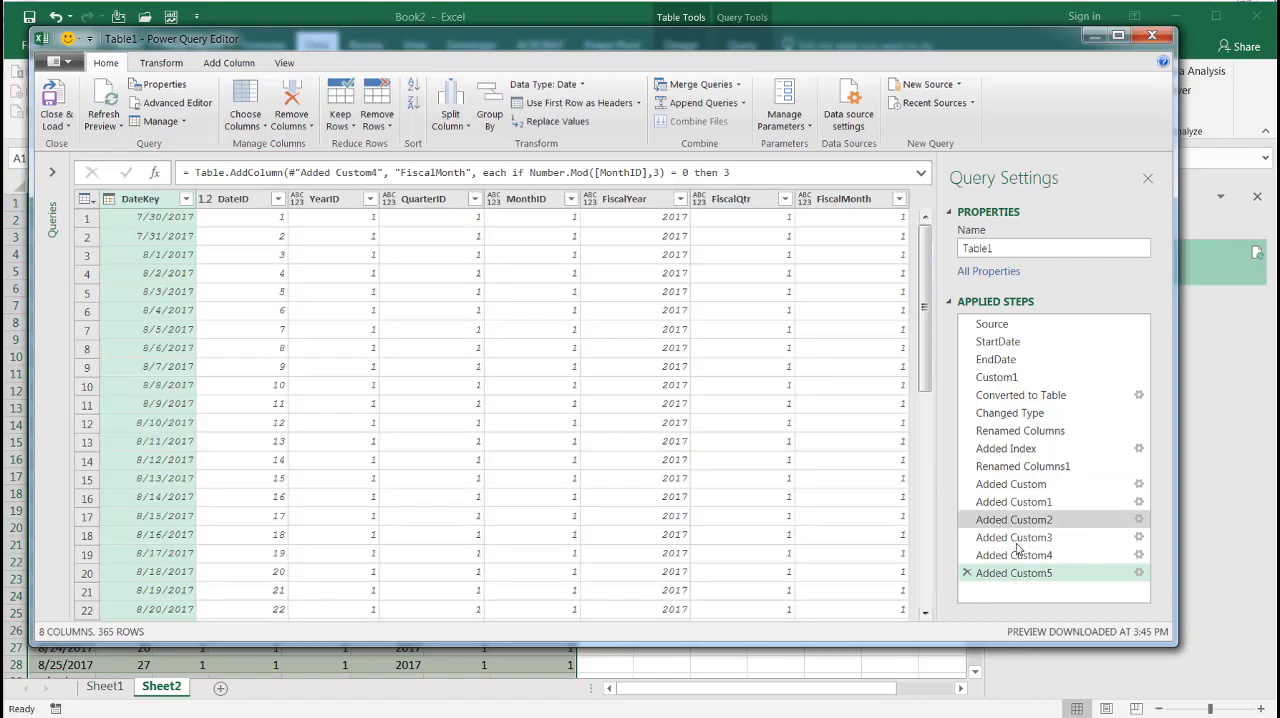
left_click(1016, 555)
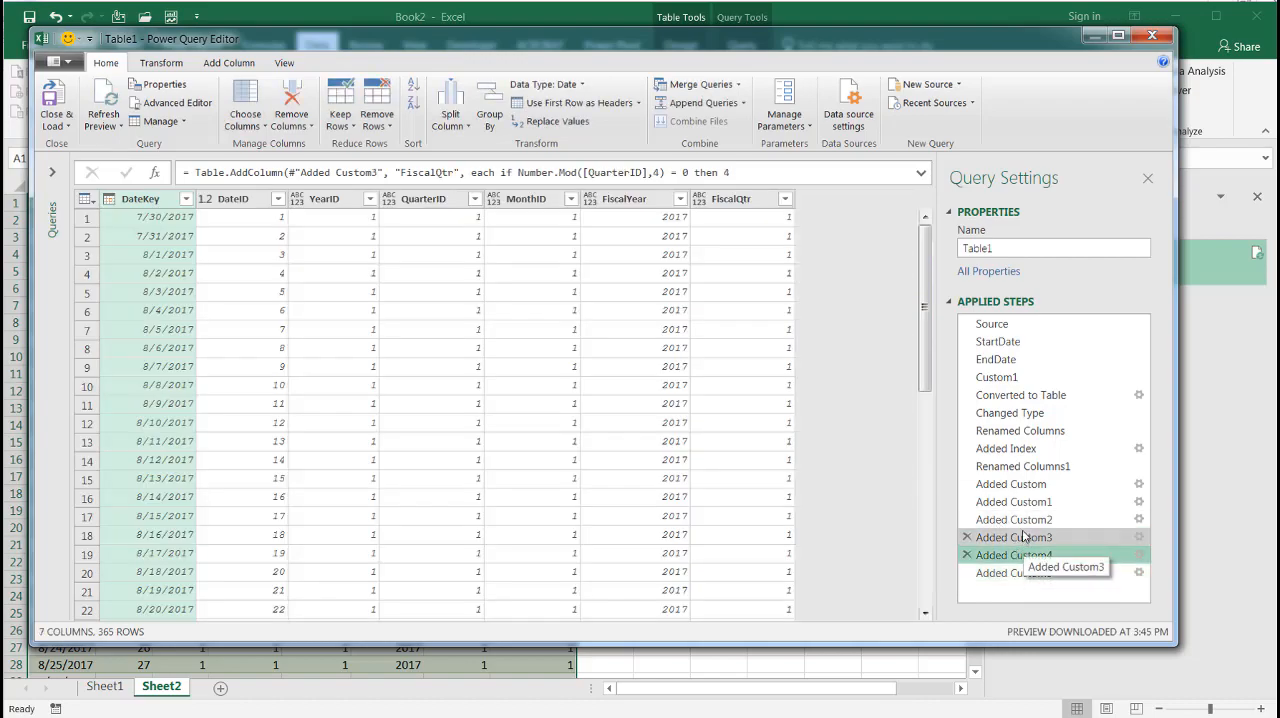
left_click(1024, 538)
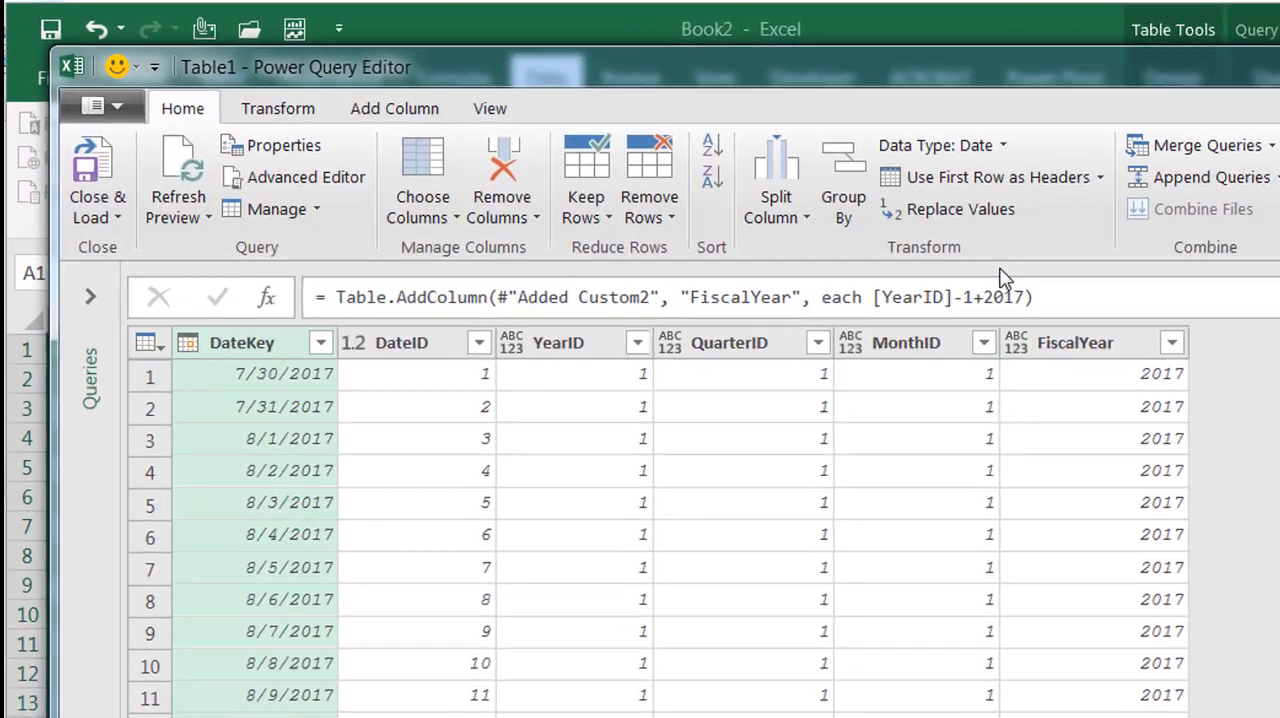
left_click(1040, 310)
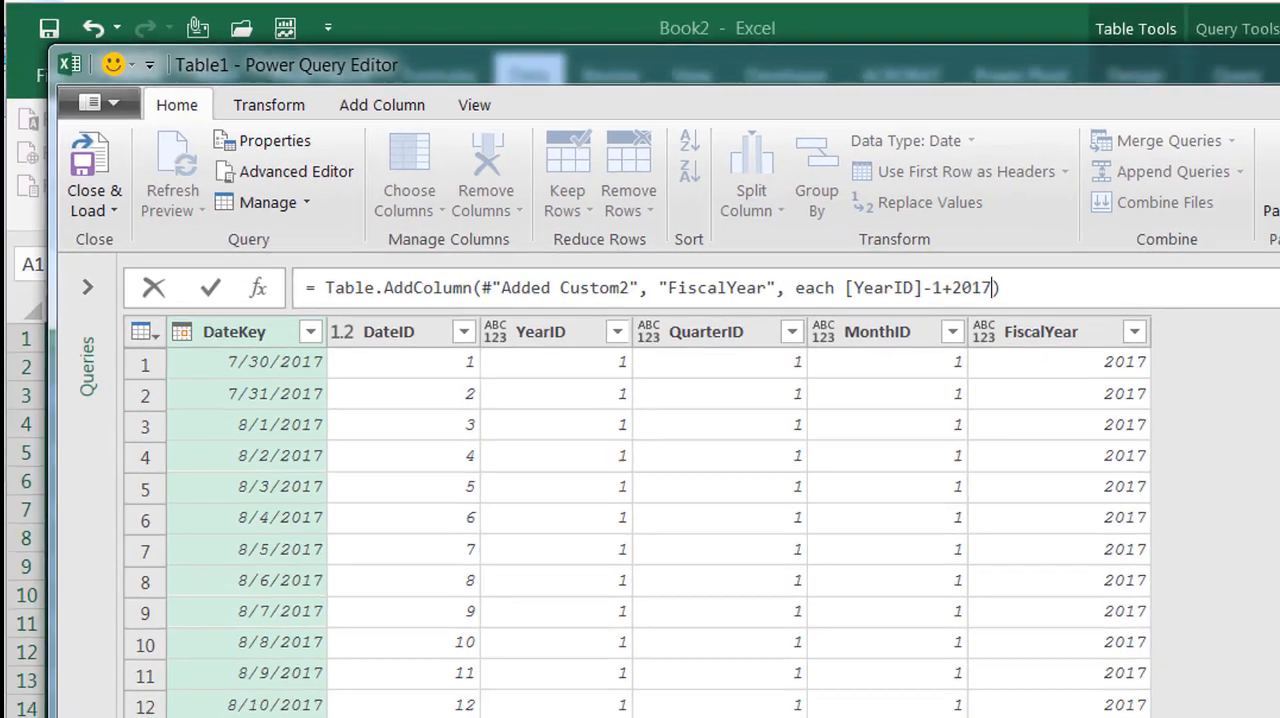
left_click(1151, 37)
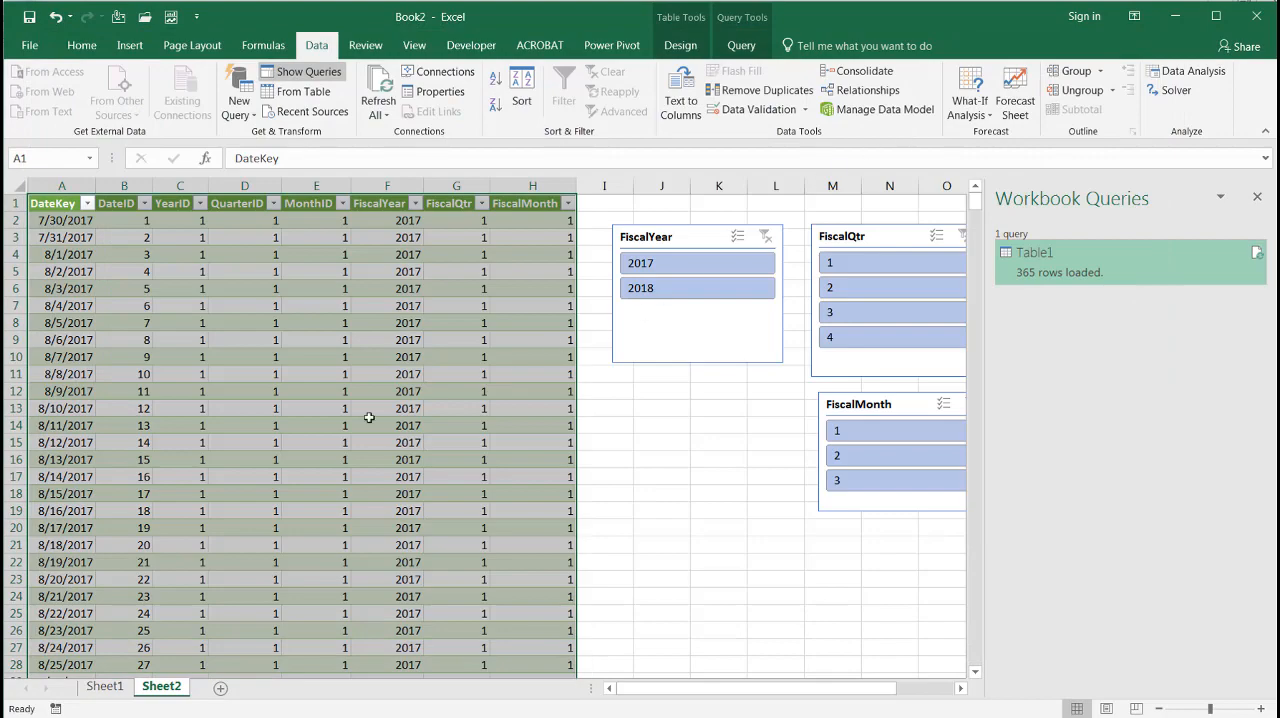
Enter the heading Starting Fiscal Year in Sheet1 cell D2 with the value 2018 below it in D3
left_click(104, 686)
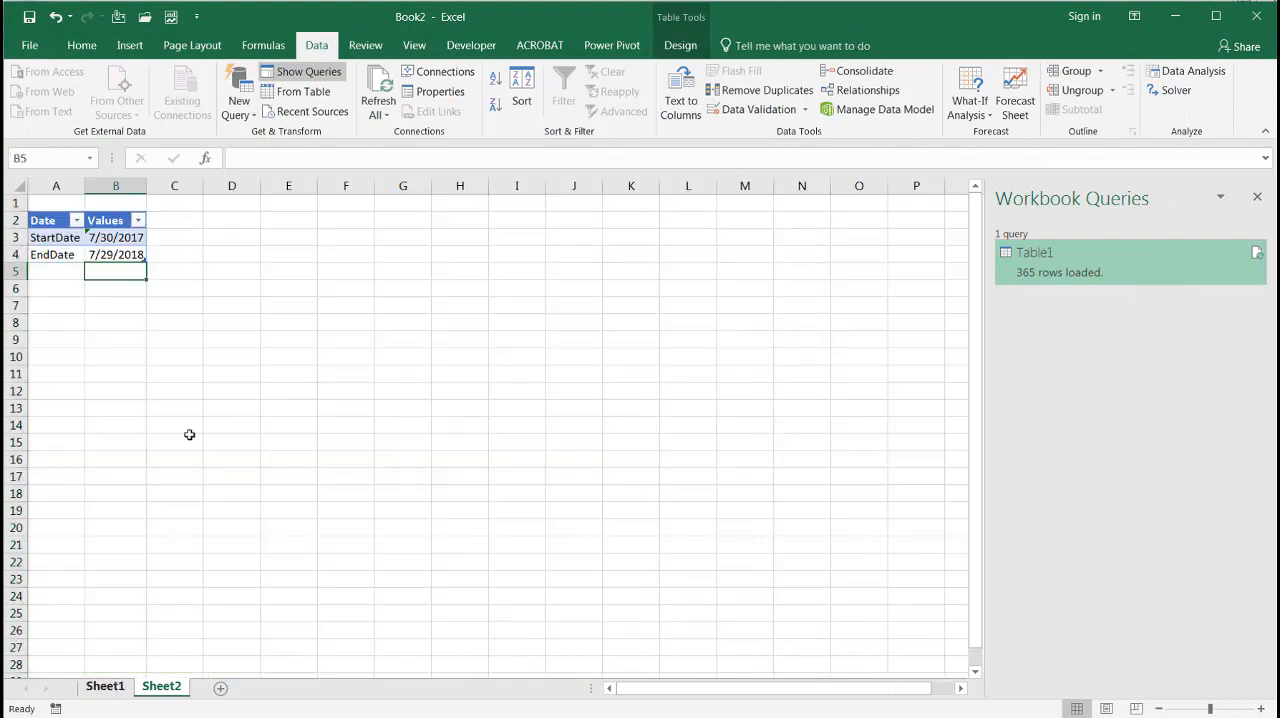
left_click(220, 220)
type("Star")
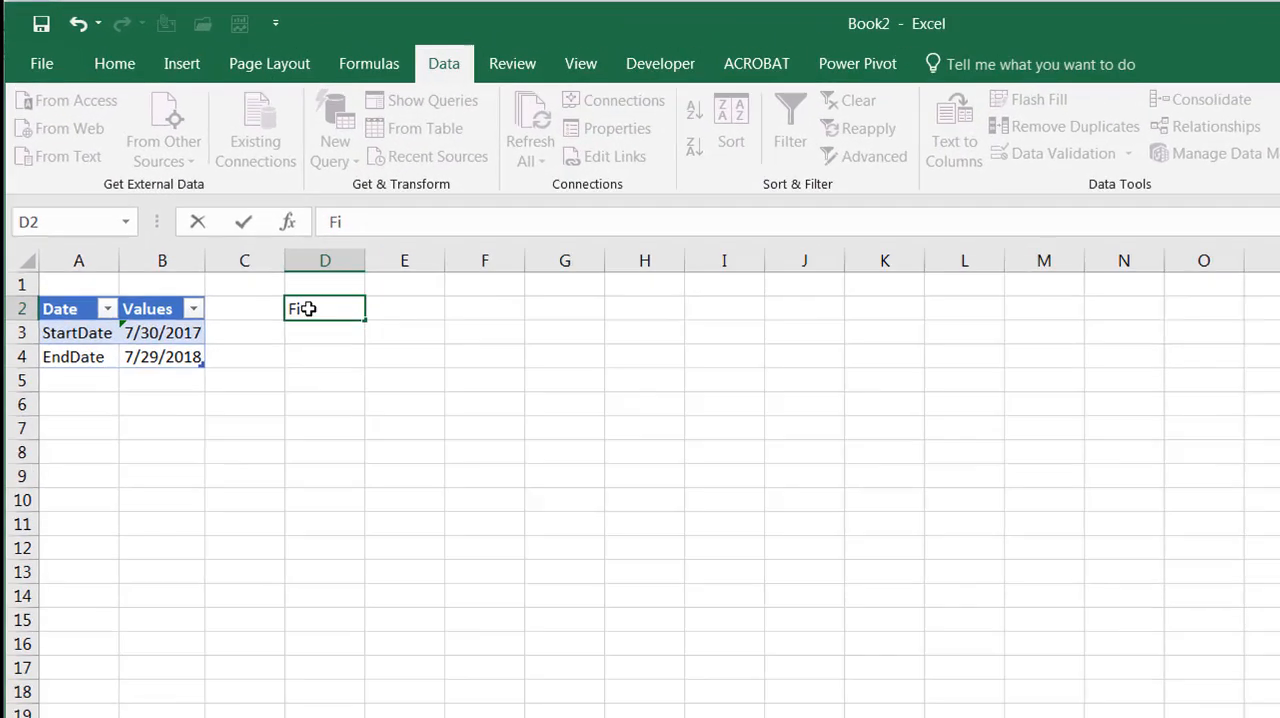
type("ting fi")
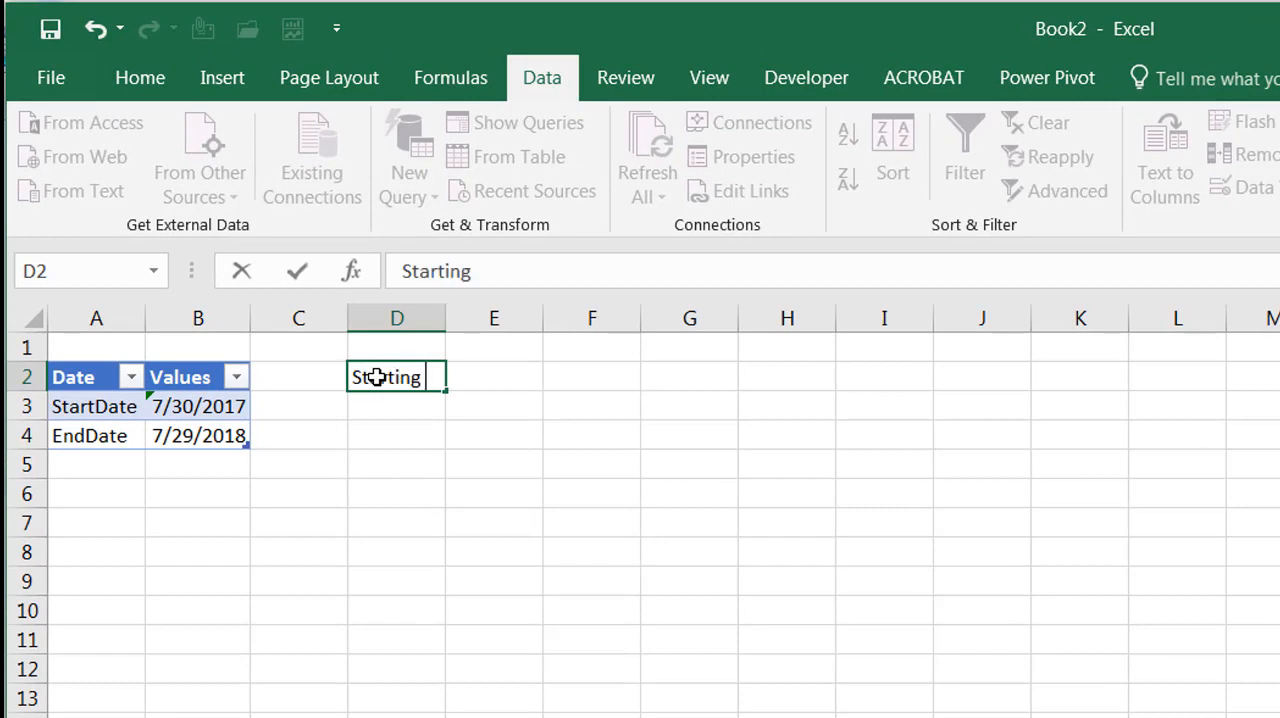
key("BackSpace")
key("BackSpace")
type("Fiscal Year")
key("Return")
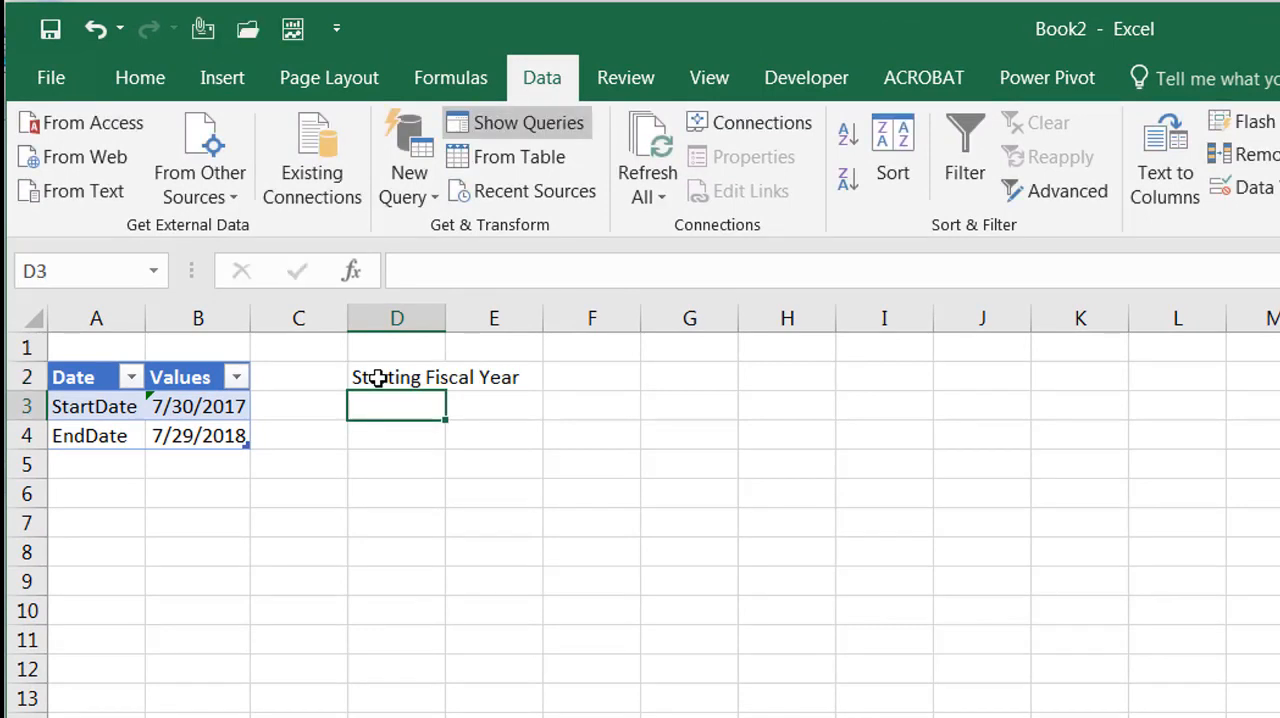
type("20")
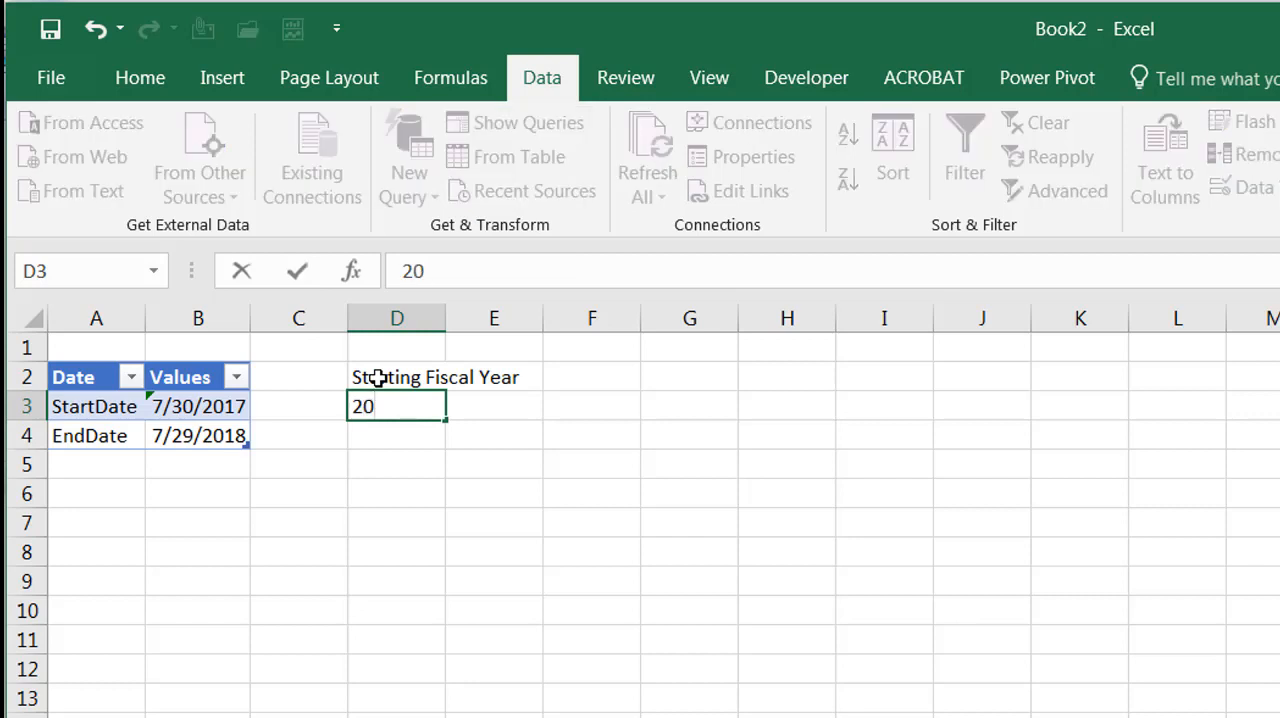
type("18")
key("Return")
Fit column D to its contents and convert D2:D3 into a table with headers
left_click_drag(378, 377, 381, 398)
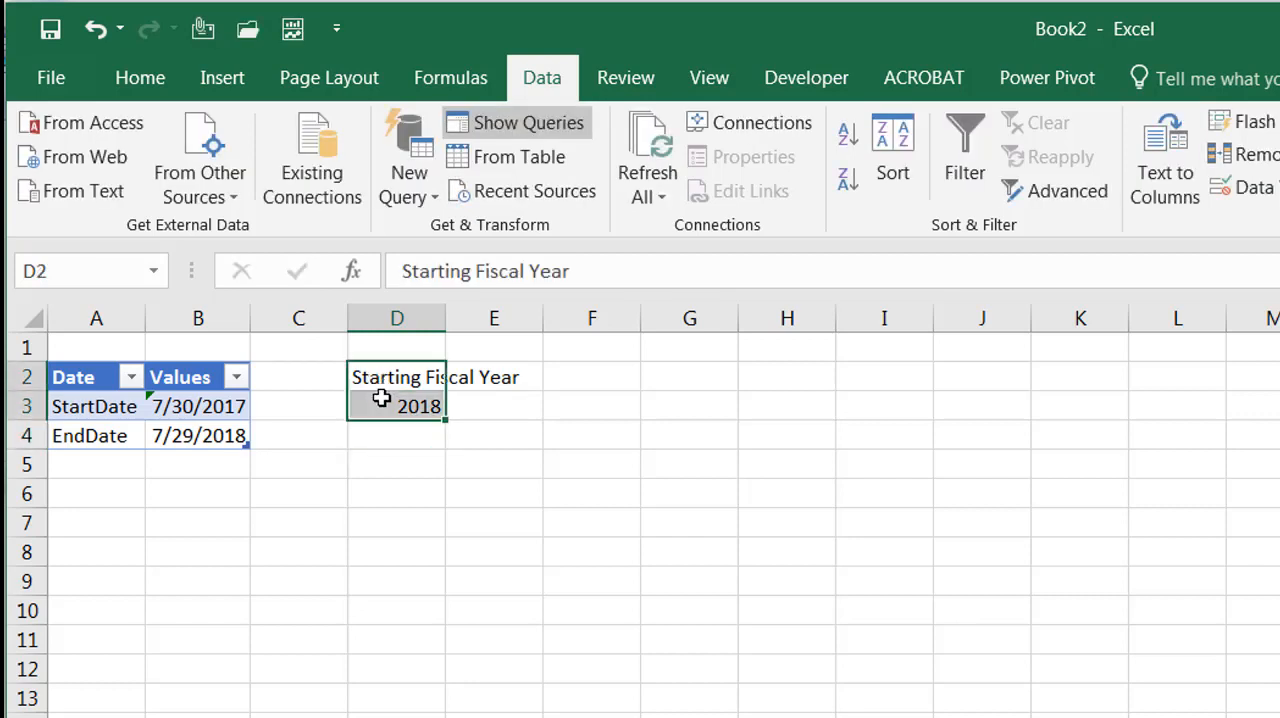
left_click_drag(444, 318, 444, 318)
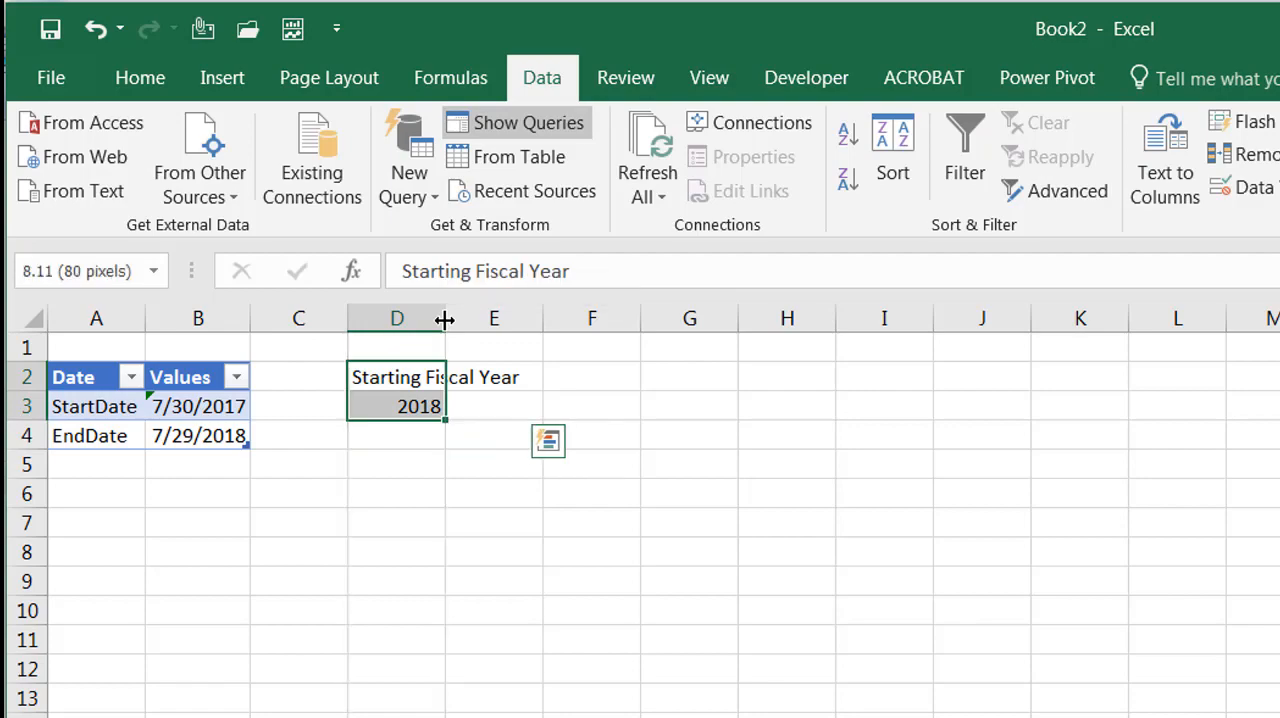
double_click(444, 318)
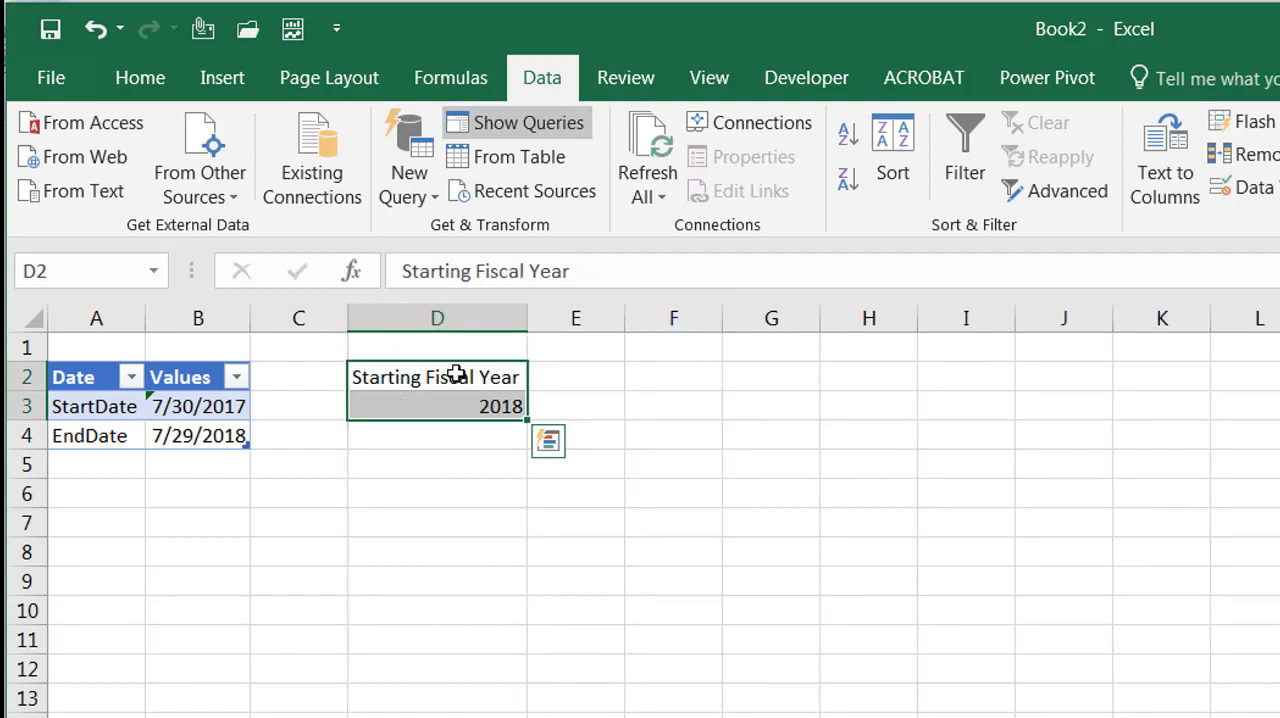
key("ctrl+t")
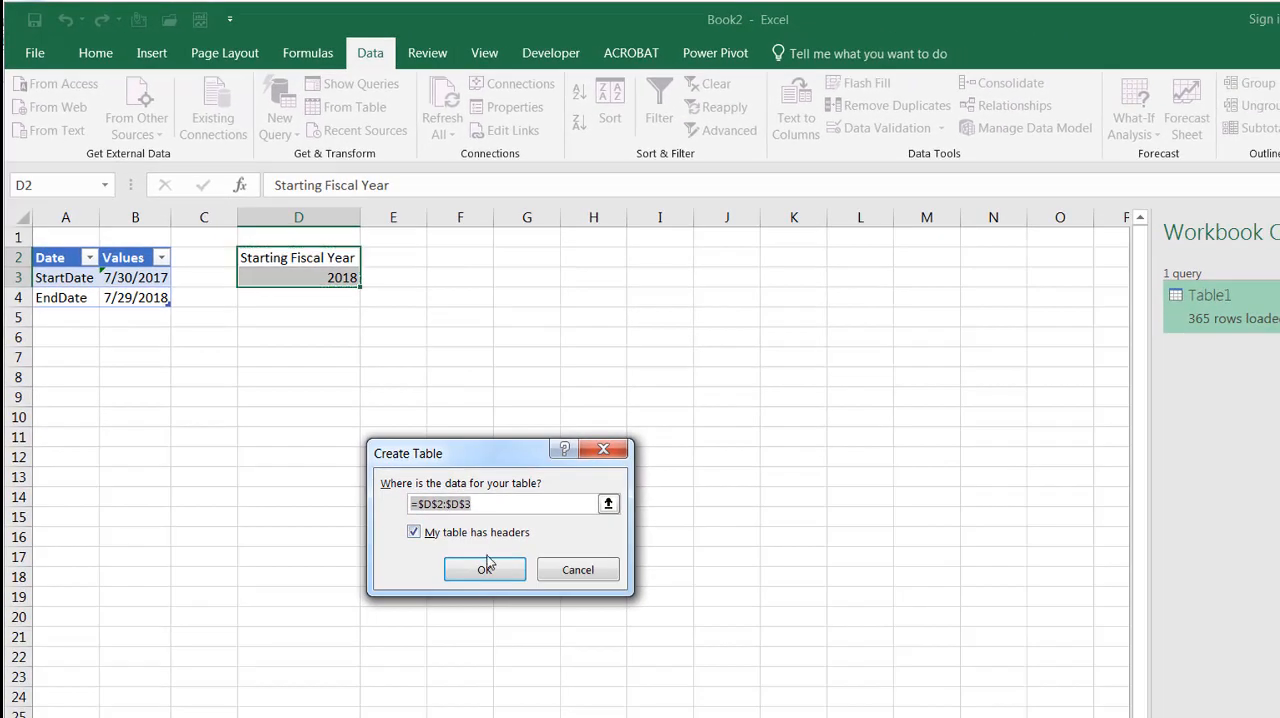
left_click(485, 568)
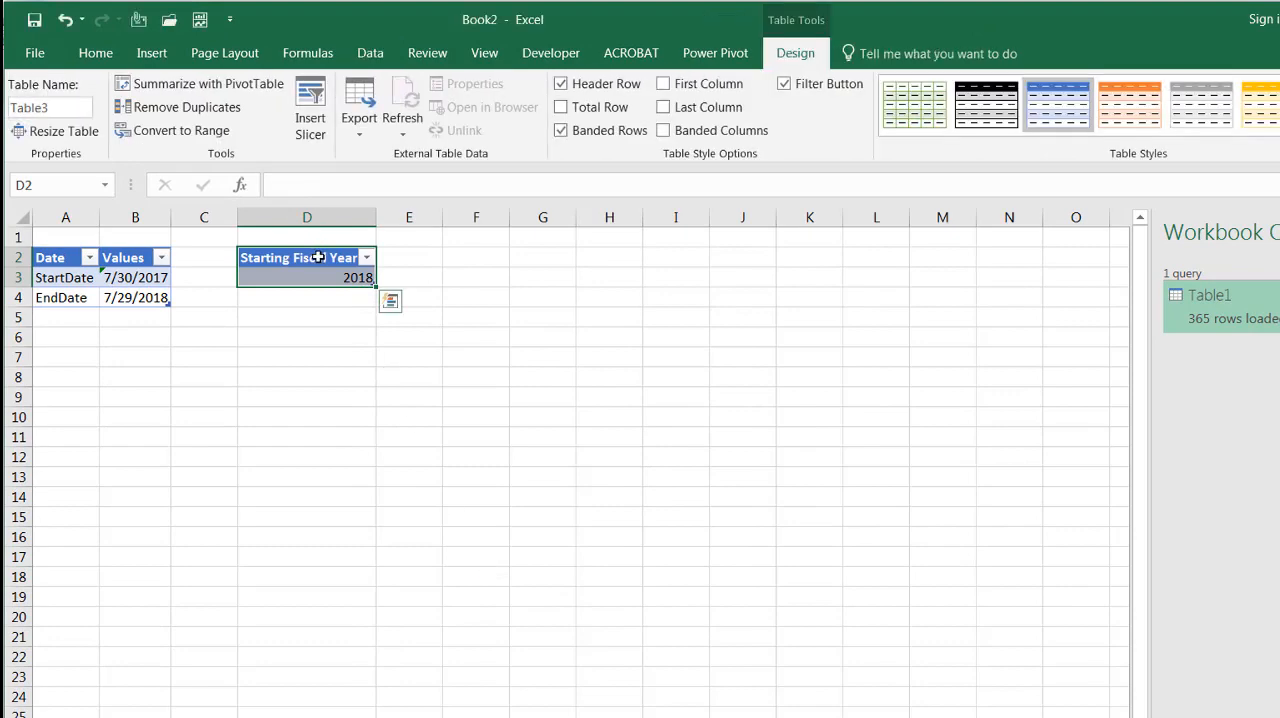
Load the Starting Fiscal Year table into Power Query and drill down to its 2018 value
left_click(370, 53)
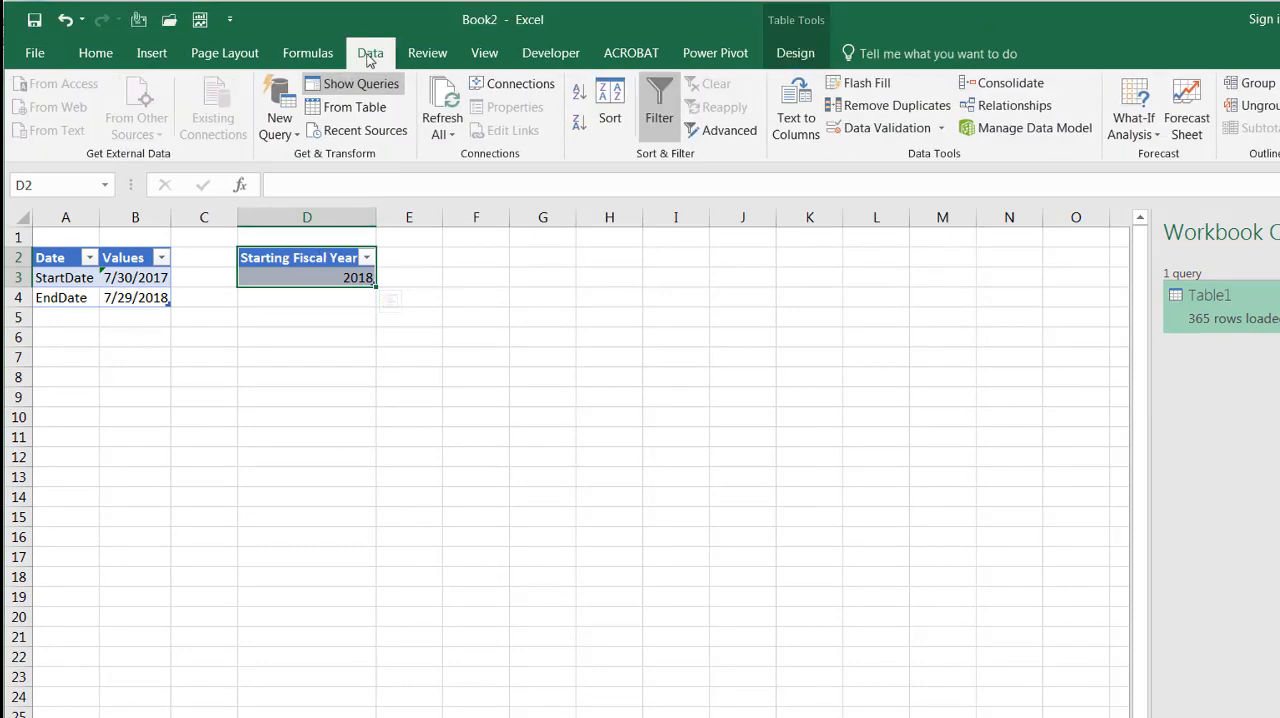
left_click(337, 113)
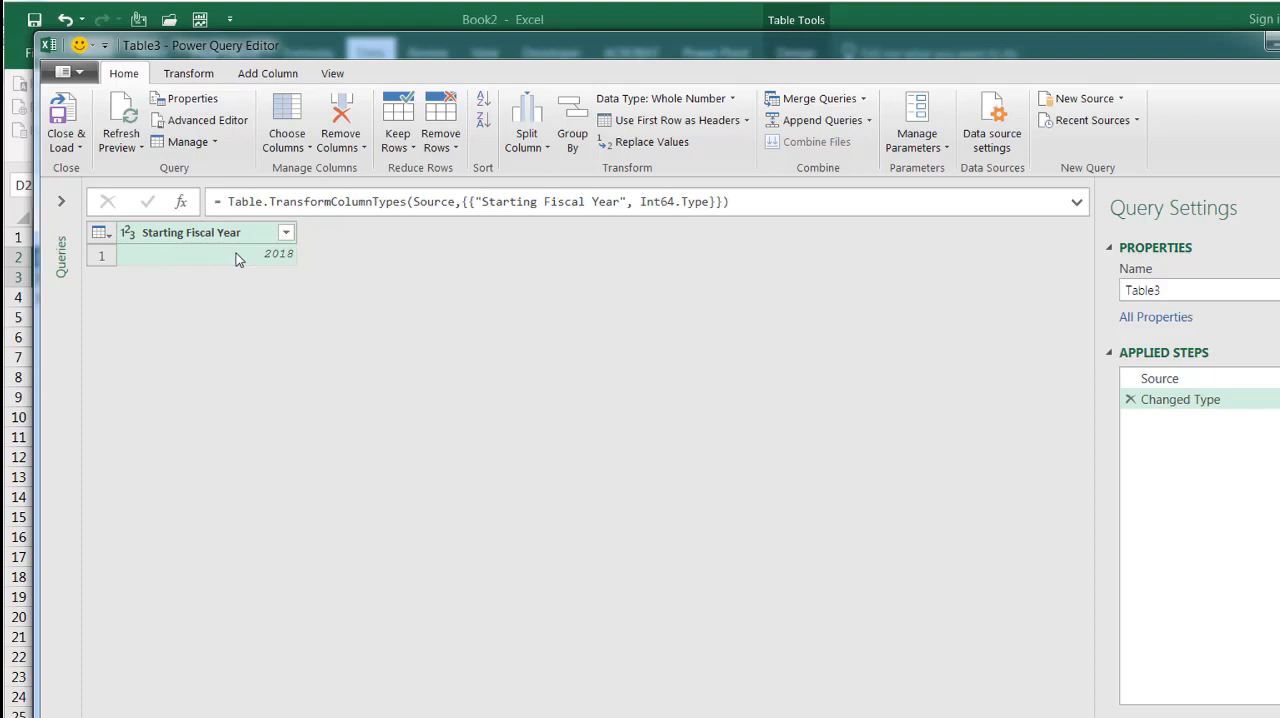
right_click(237, 259)
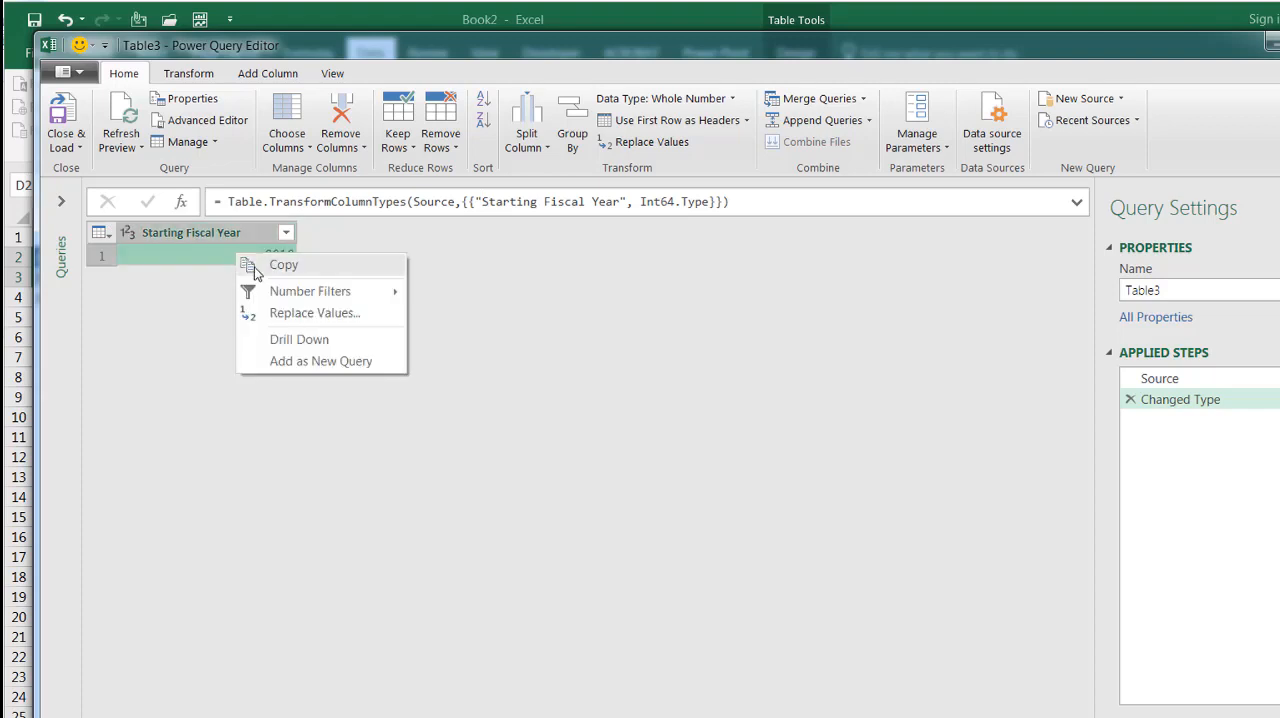
left_click(319, 339)
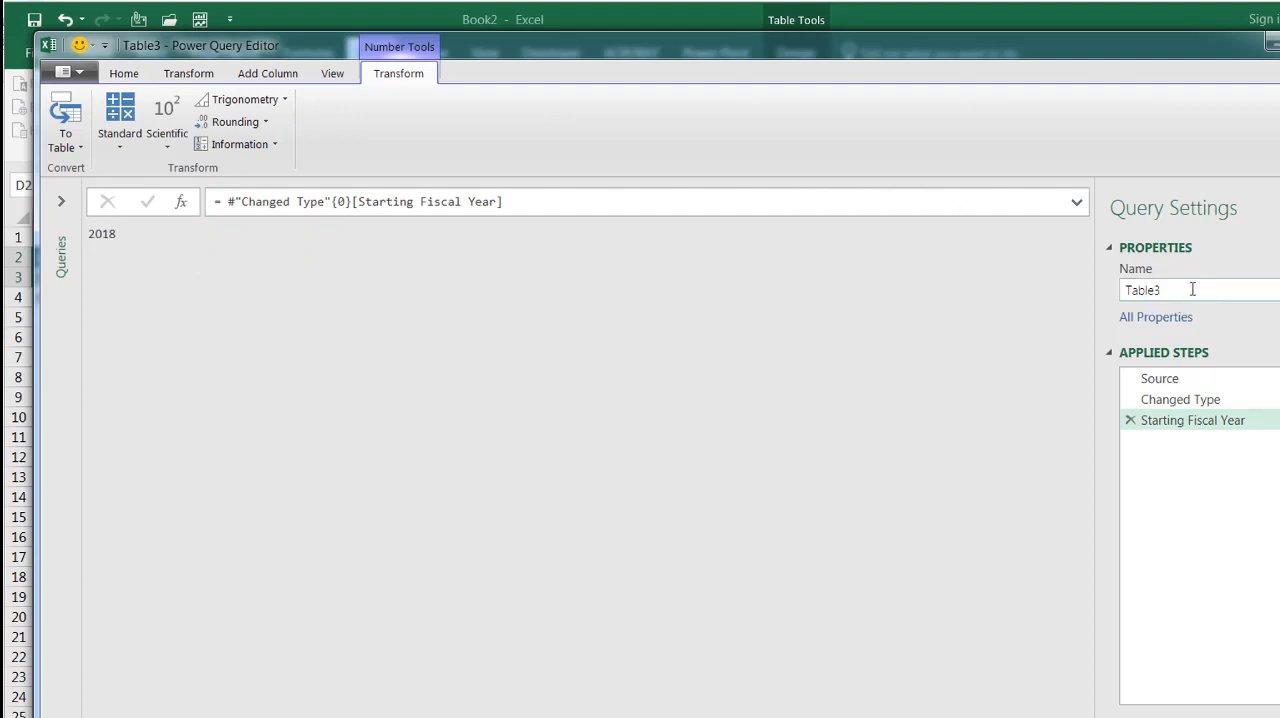
Rename the drilled-down starting year query as fystart
double_click(1148, 290)
type("fystart")
key("Return")
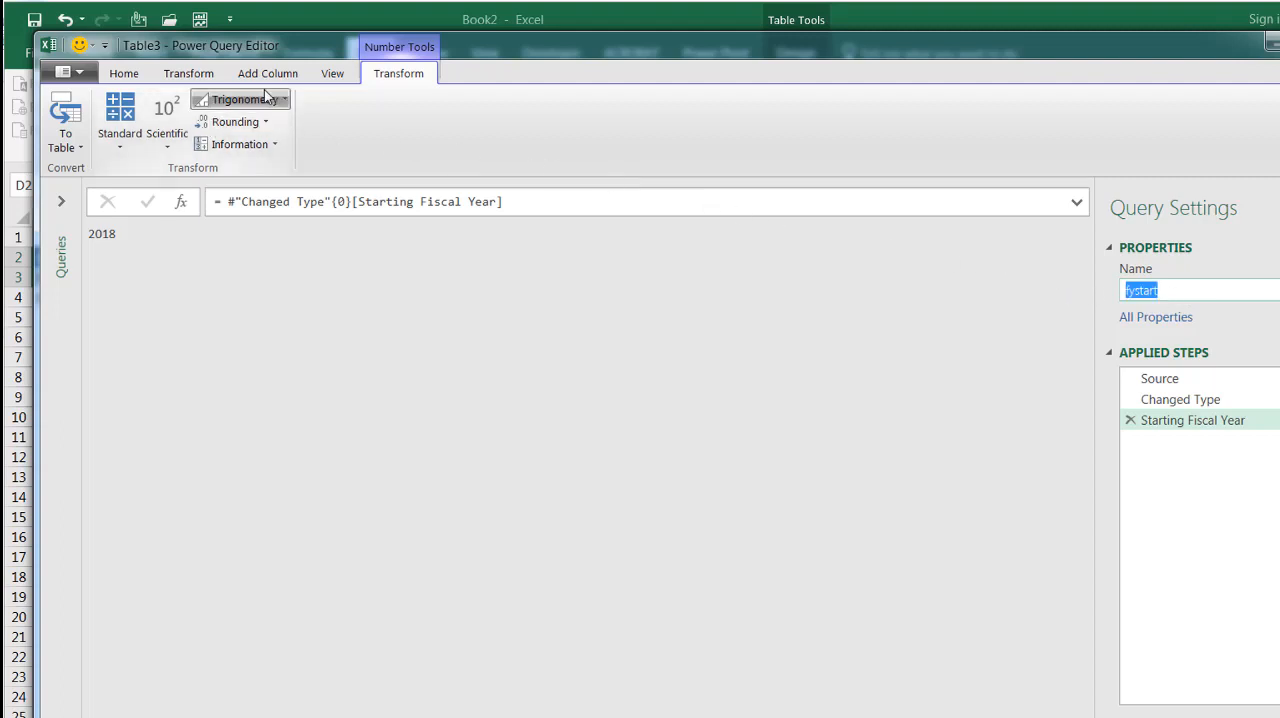
Close the query editor and load the fystart query as a connection only
left_click(126, 75)
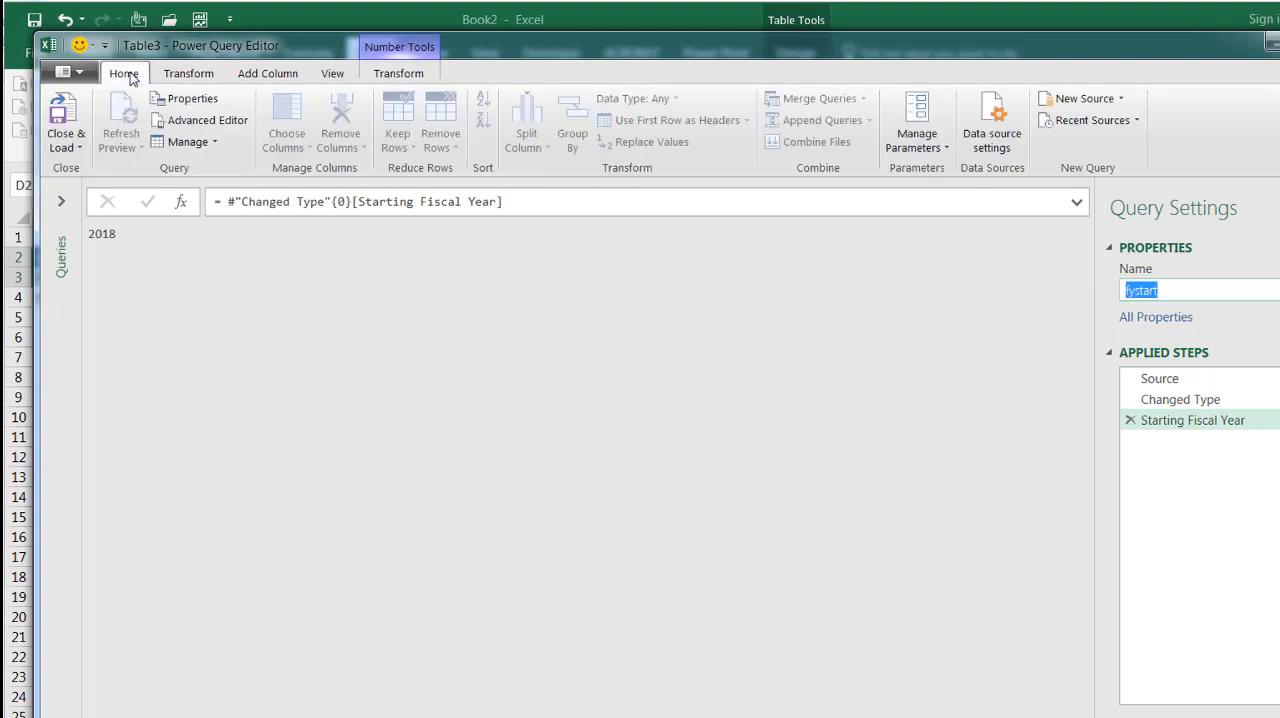
left_click(64, 145)
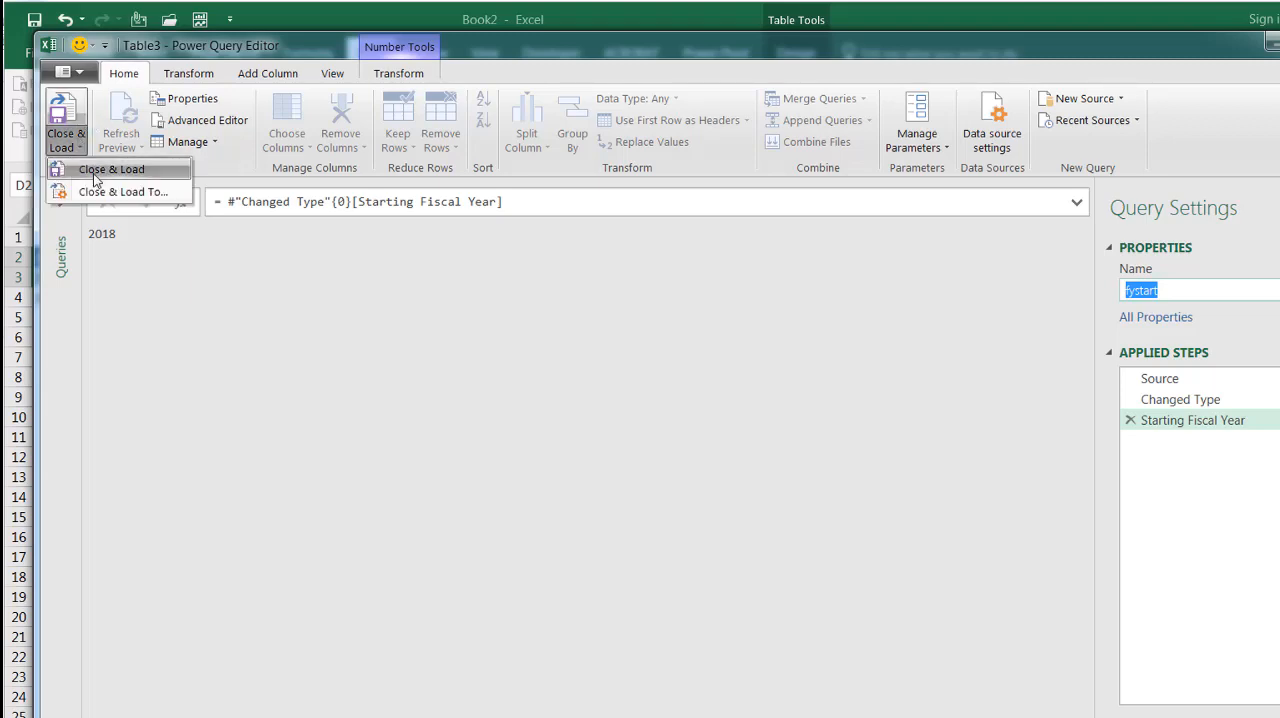
left_click(100, 191)
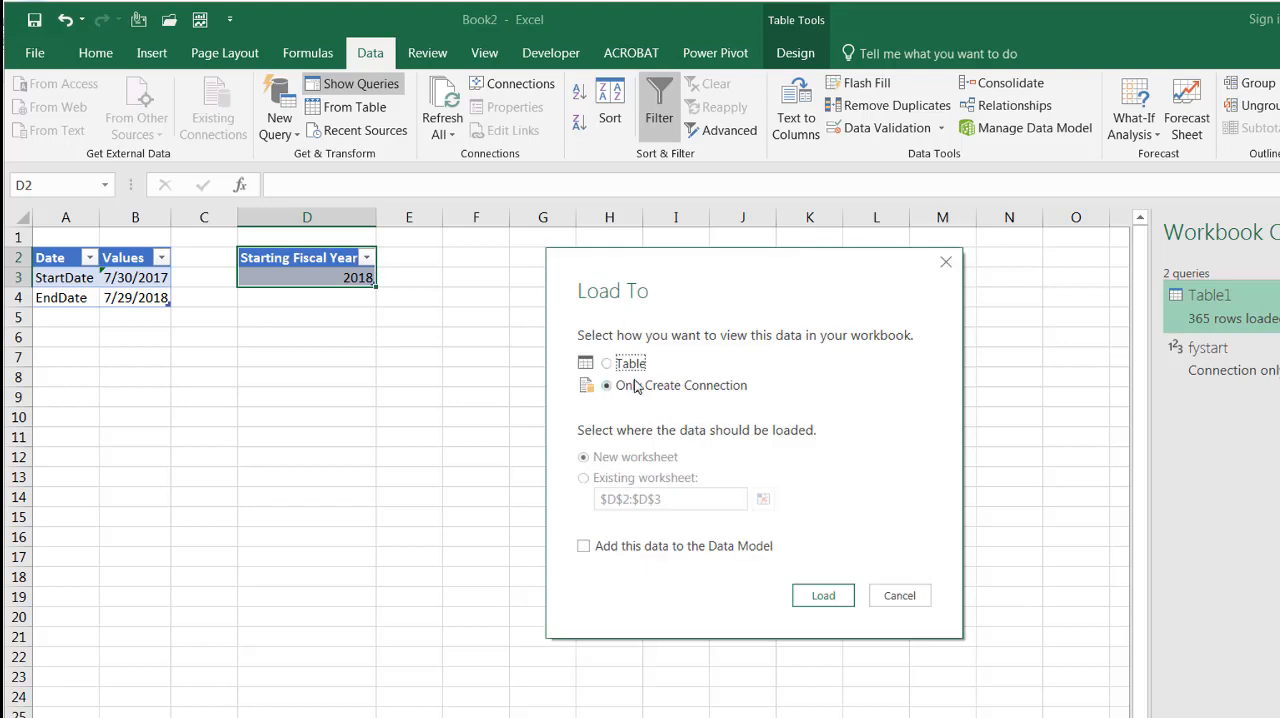
left_click(821, 597)
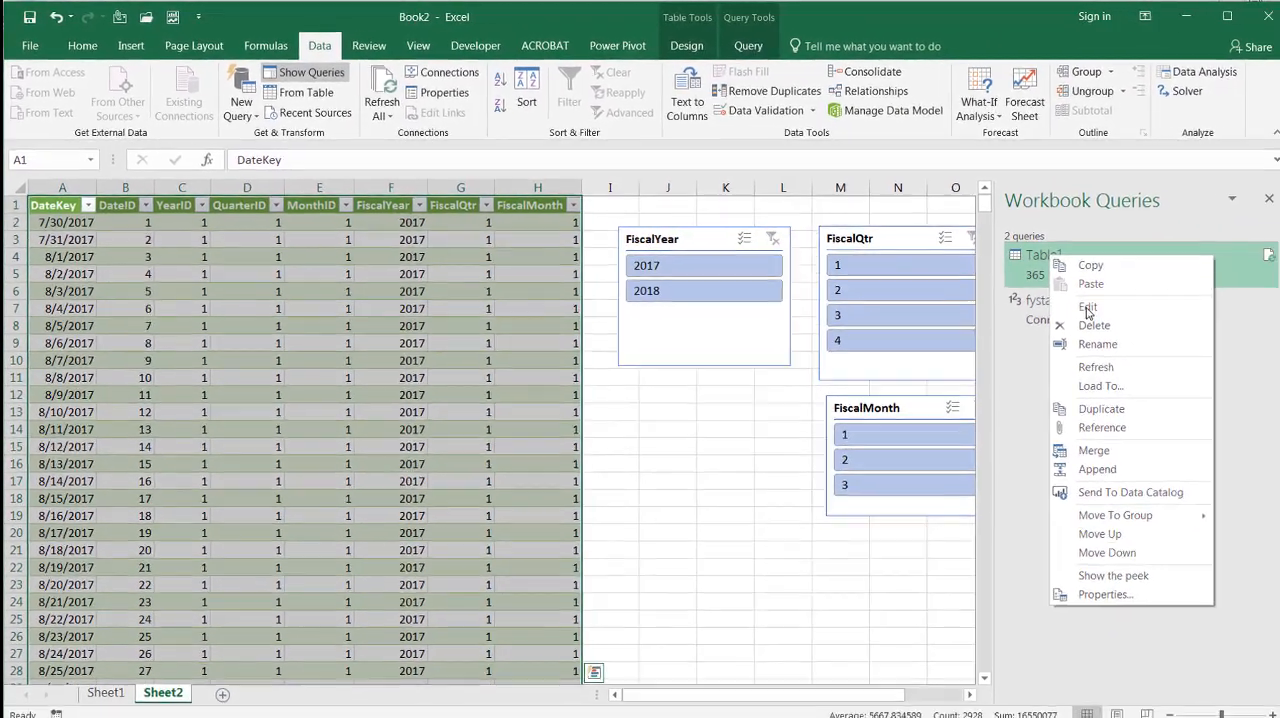
Replace the hard-coded 2017 in Table1's FiscalYear column formula with fystart, then close and load the query
left_click(1217, 343)
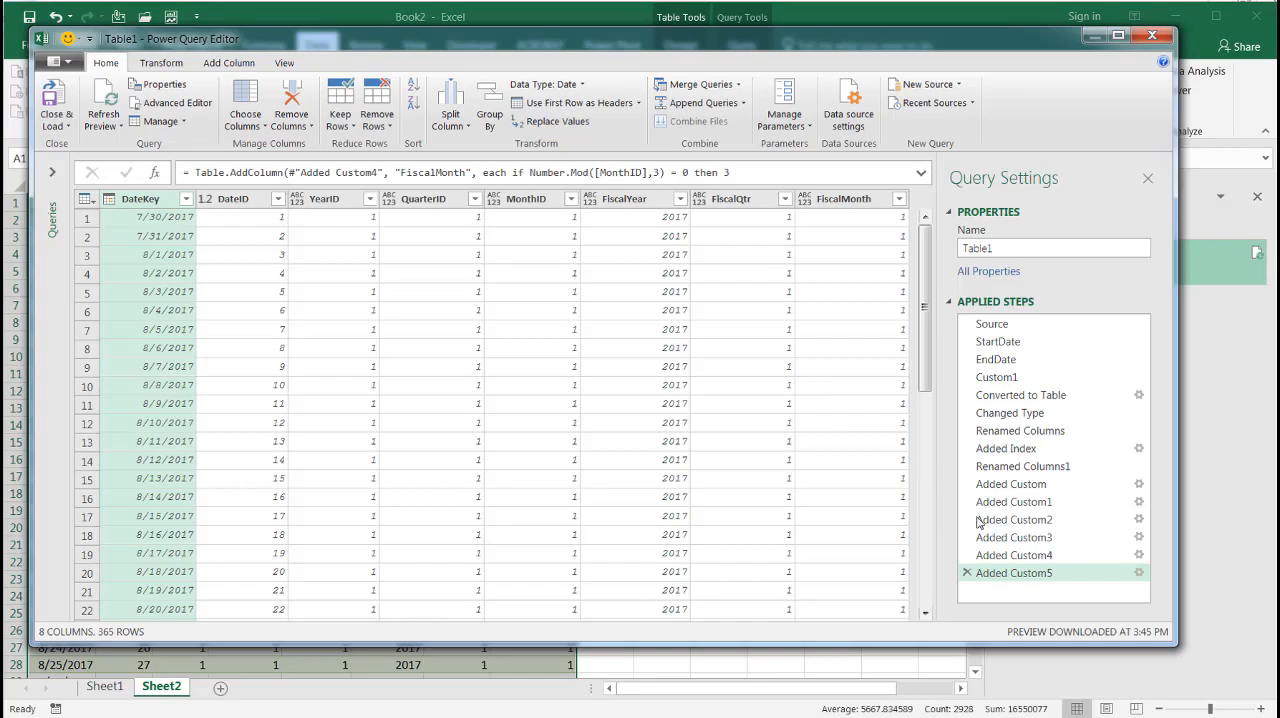
mouse_move(998, 537)
left_mouse_down()
mouse_move(1010, 546)
mouse_move(1000, 538)
left_mouse_up()
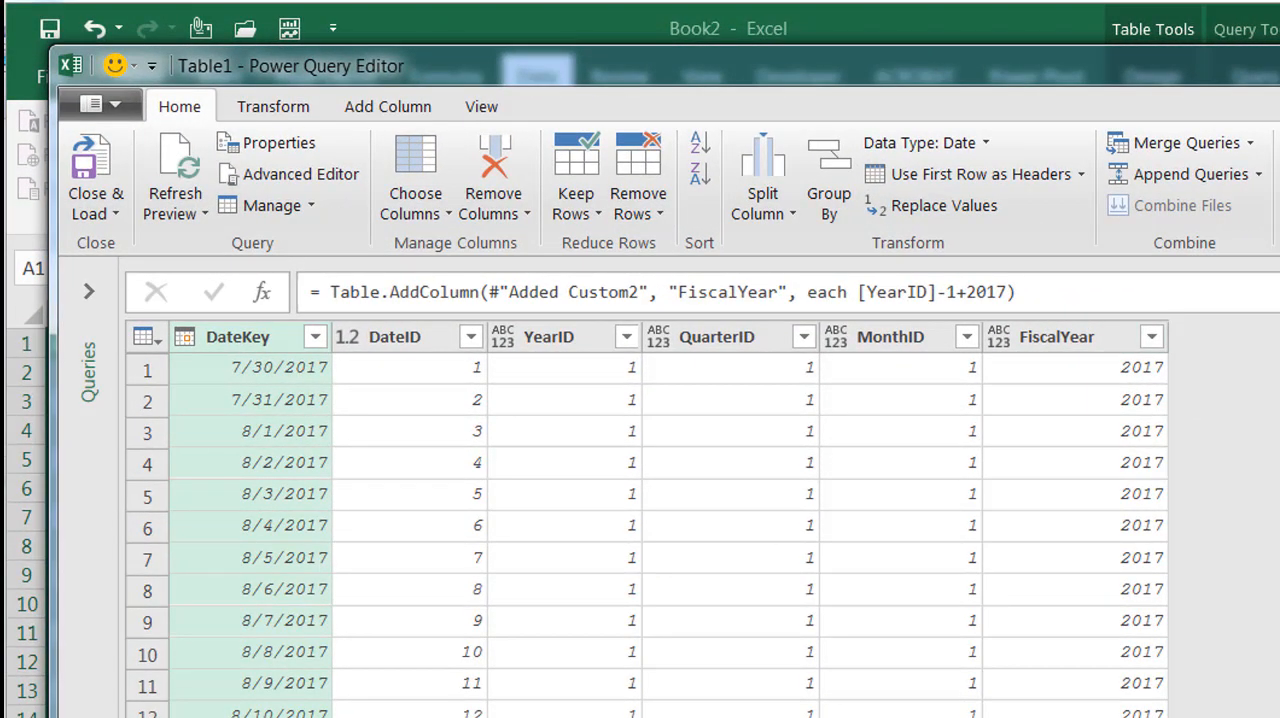
left_click(1004, 292)
key("BackSpace")
key("BackSpace")
key("BackSpace")
key("BackSpace")
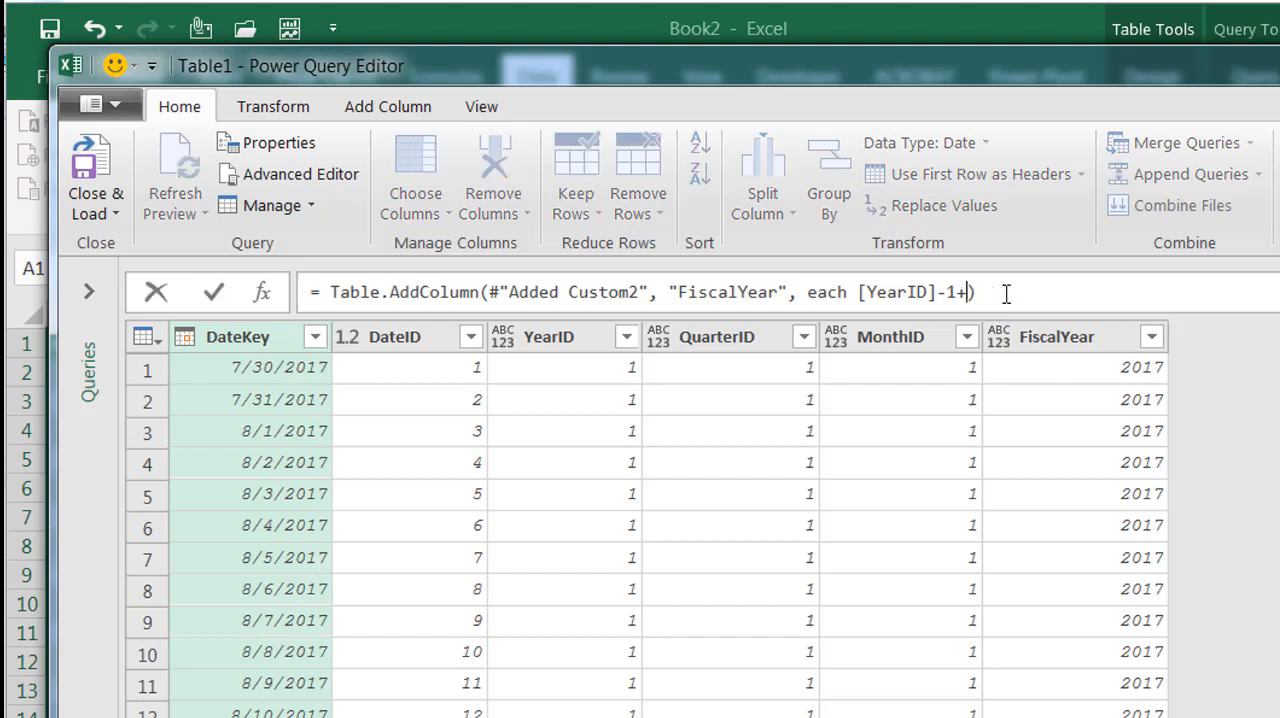
type("fystart")
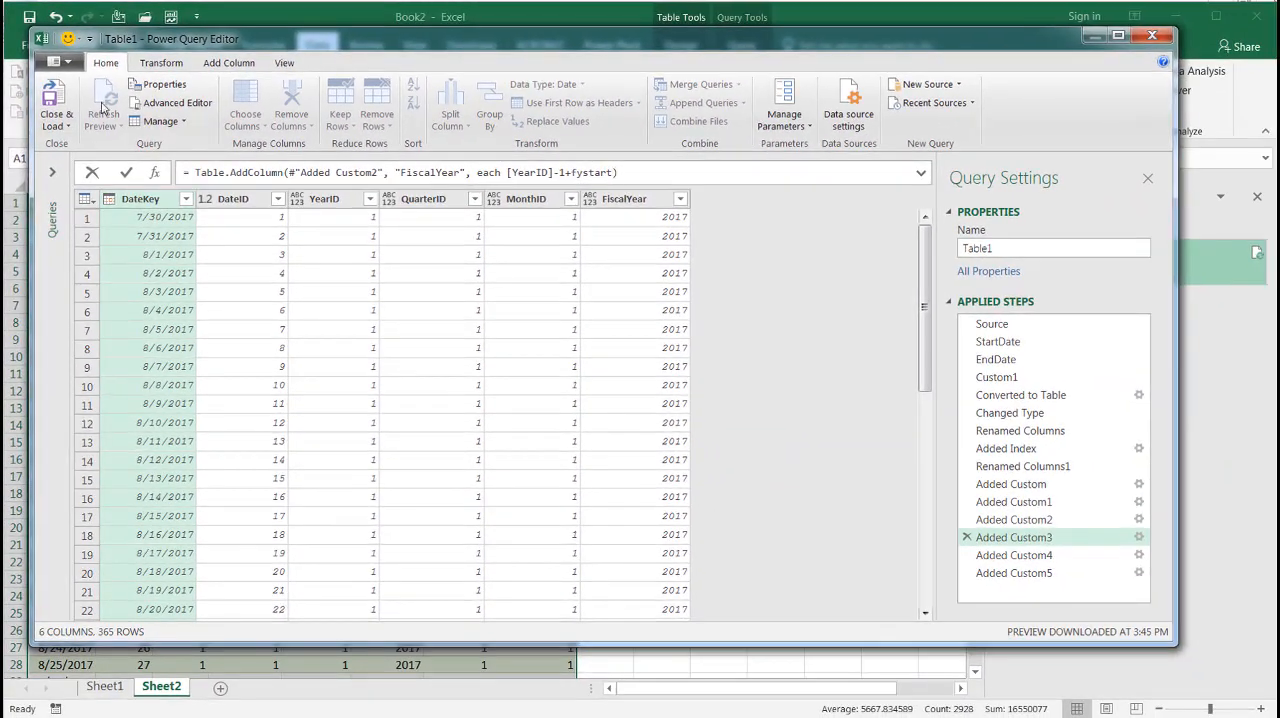
left_click(62, 100)
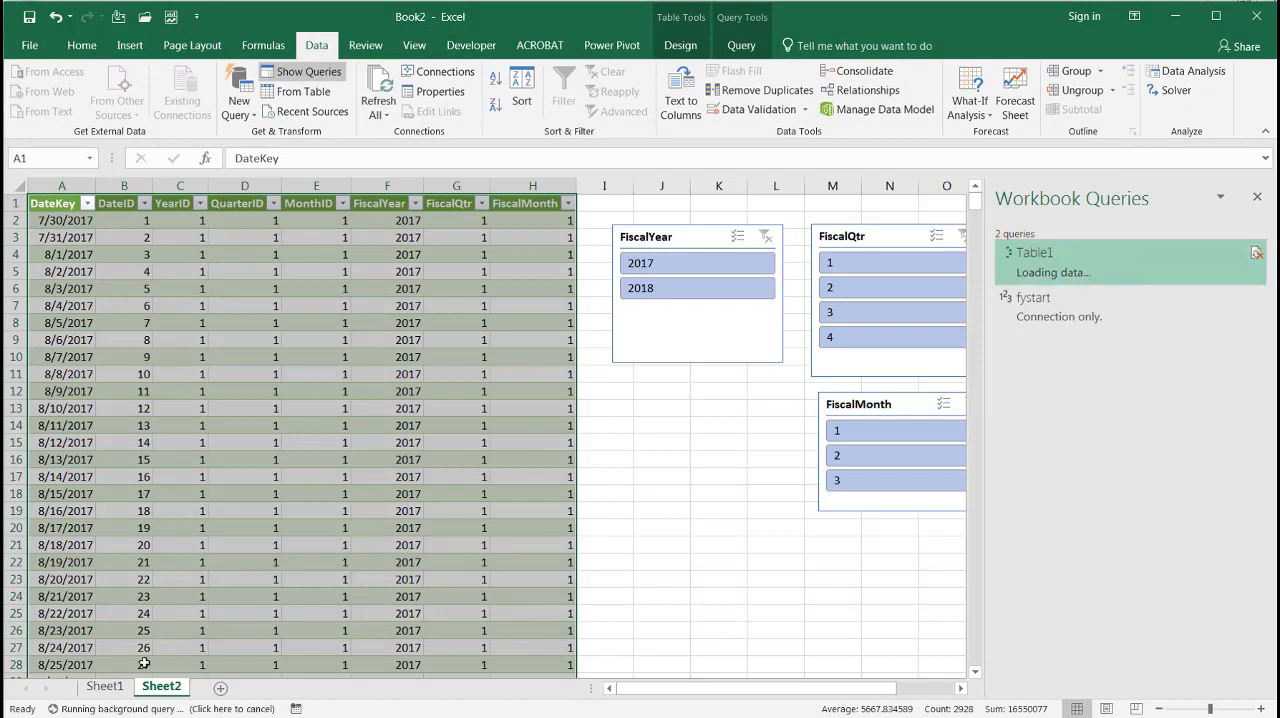
Set the StartDate value in Sheet1 cell B3 to 7/31/2016
left_click(105, 687)
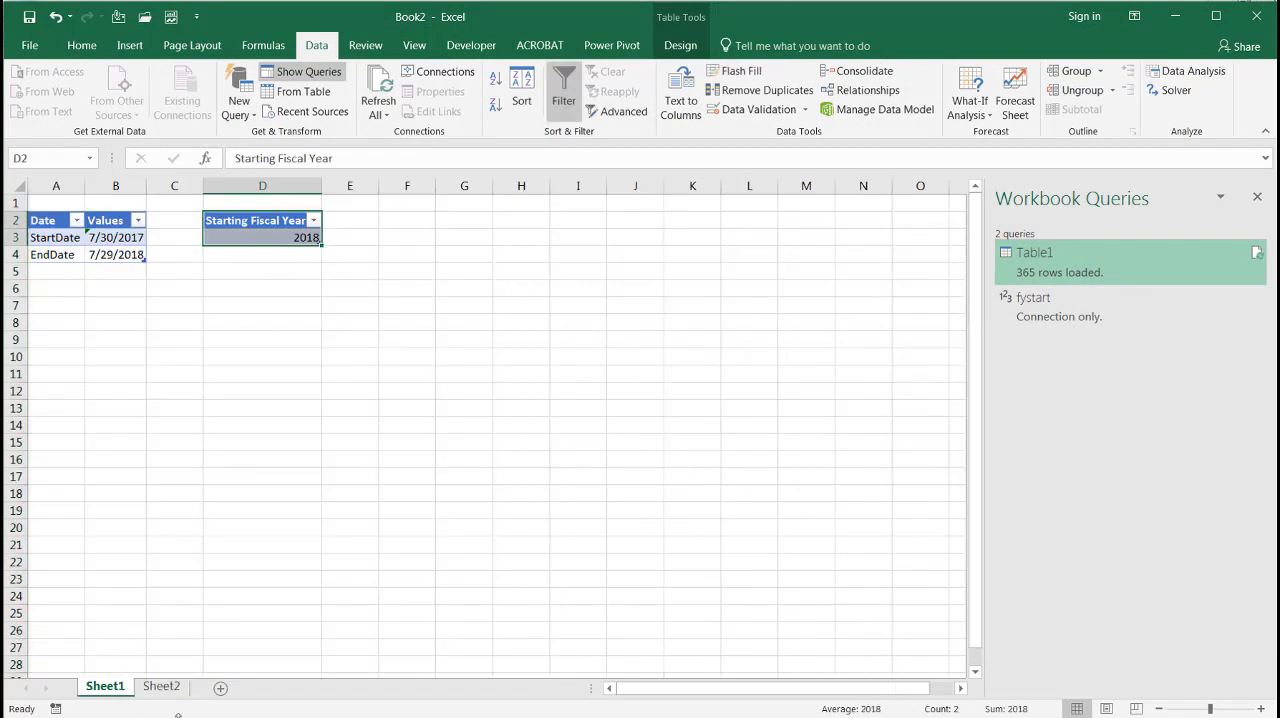
left_click(140, 238)
type("7/31/")
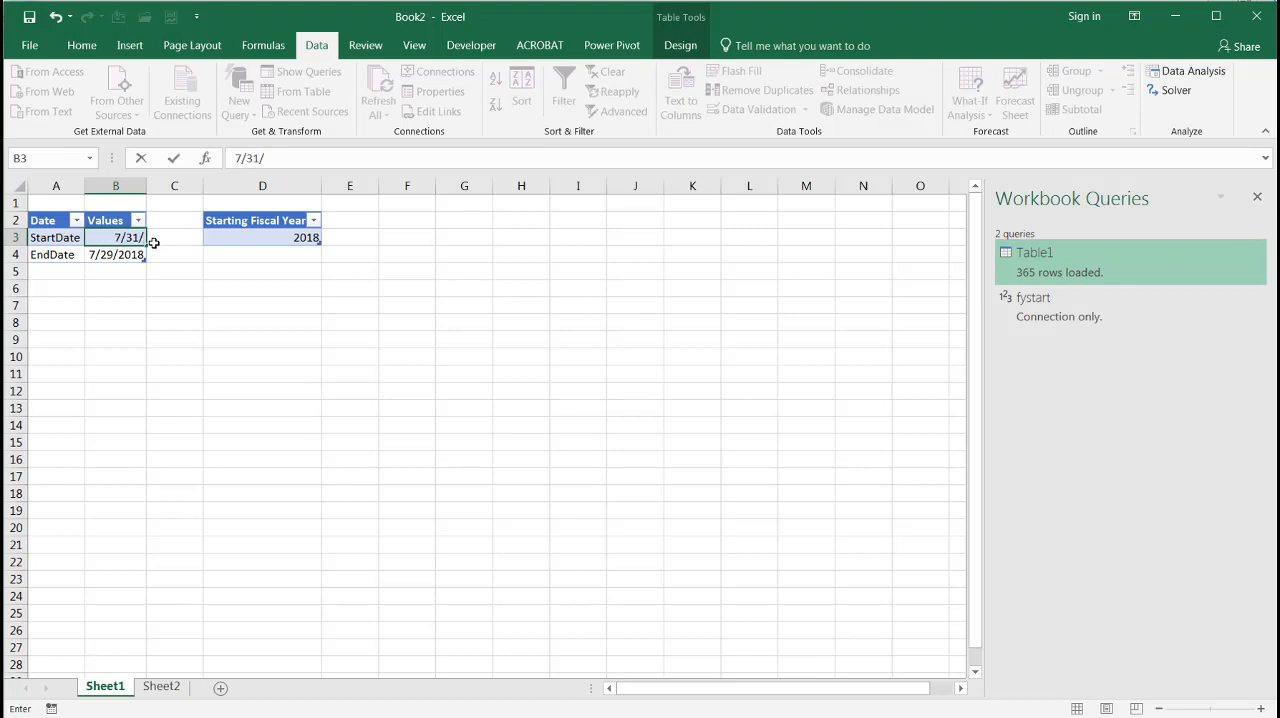
type("2016")
key("Return")
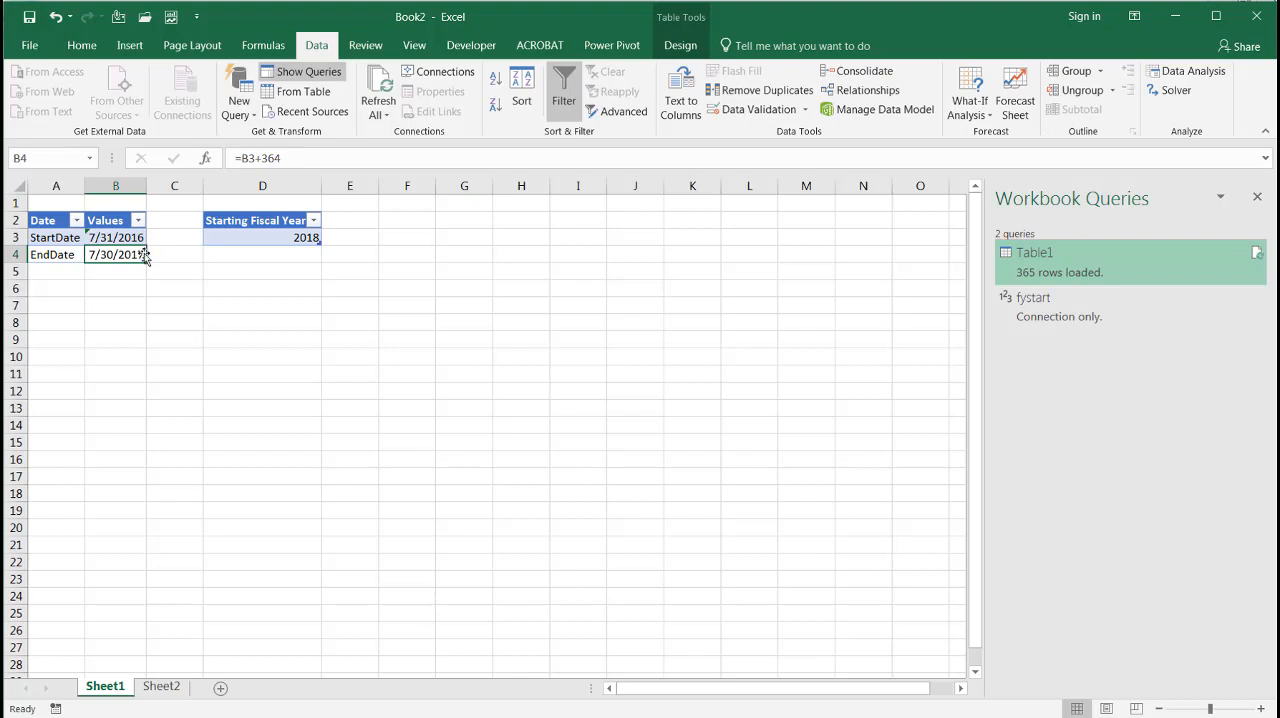
Refresh the workbook's data from the date table on Sheet2
left_click(274, 239)
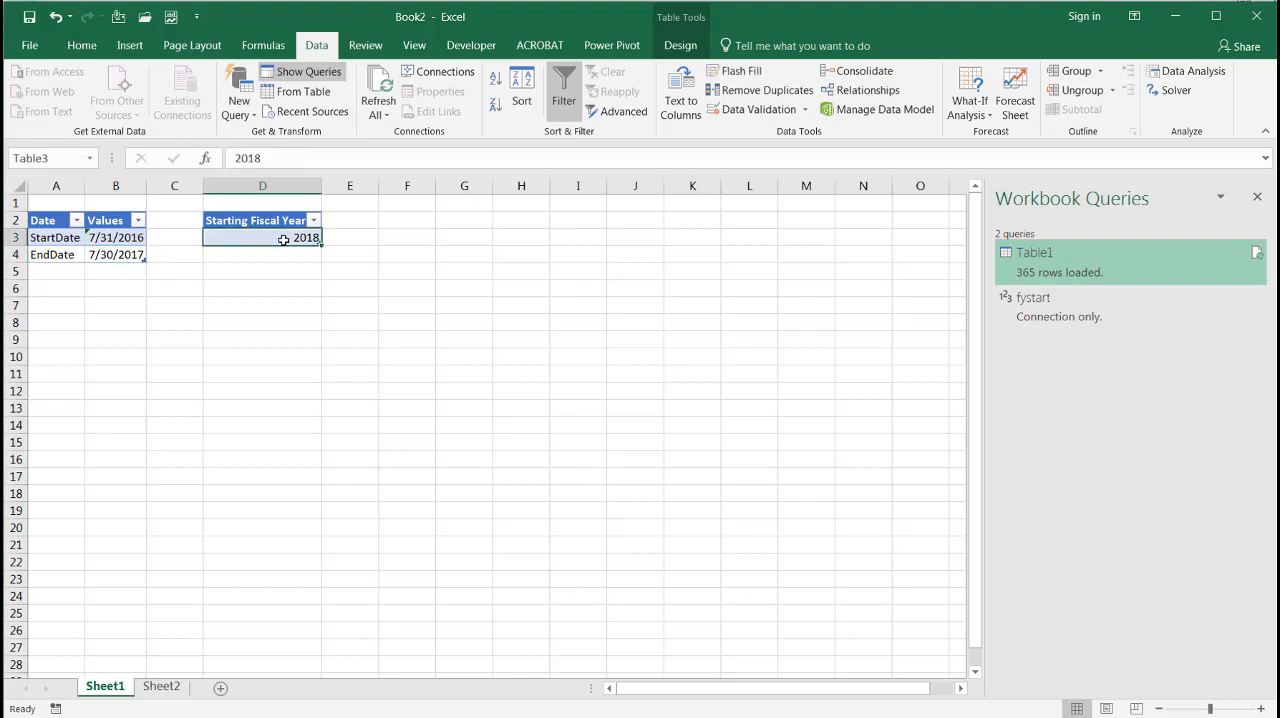
left_click(163, 688)
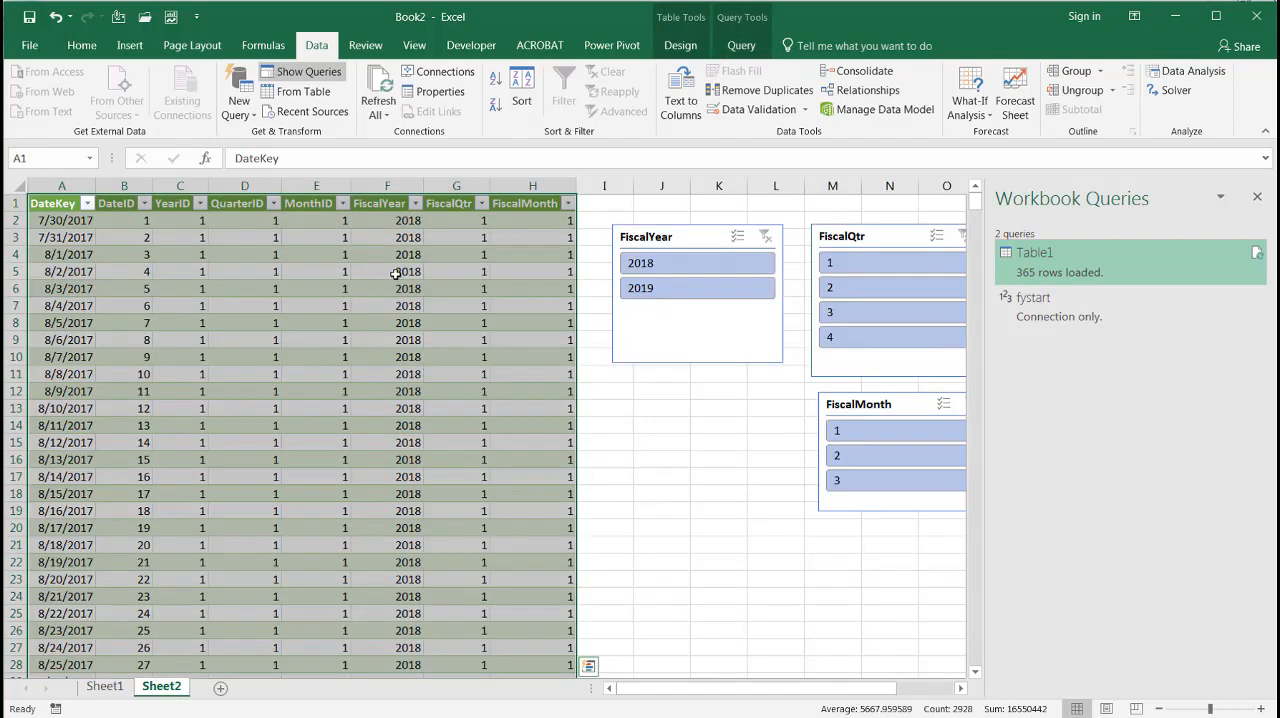
left_click(395, 274)
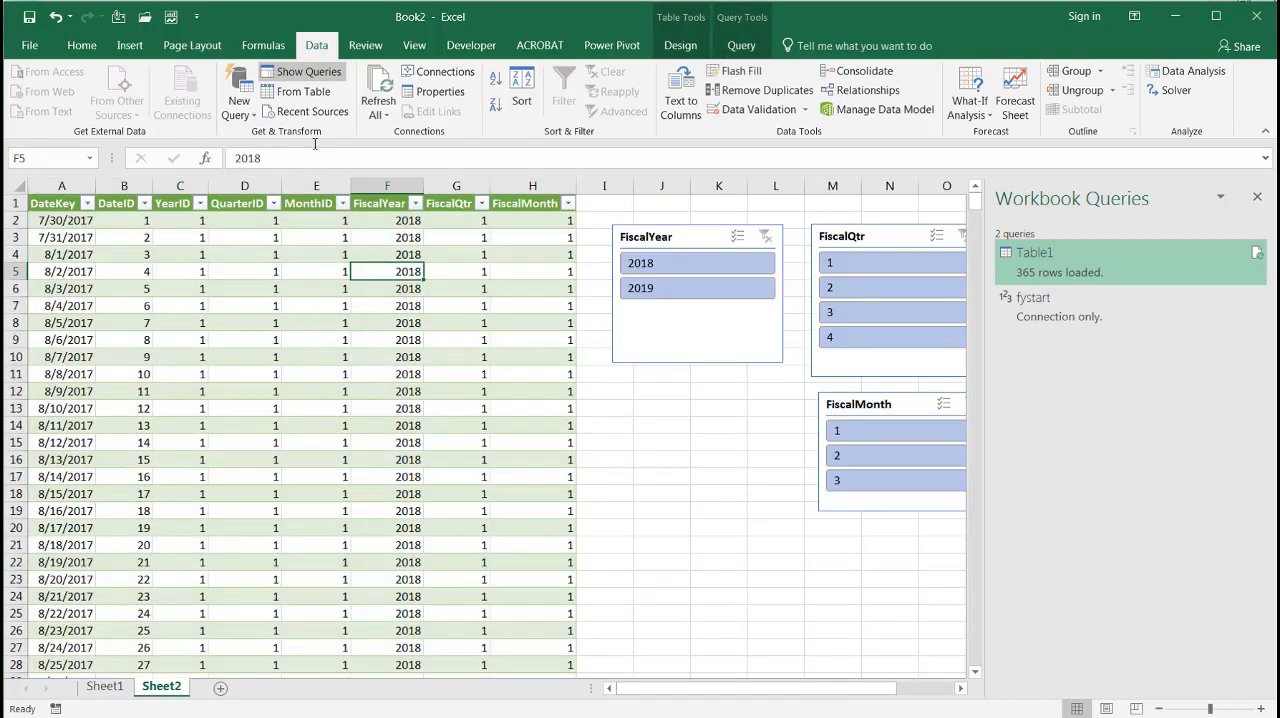
left_click(377, 83)
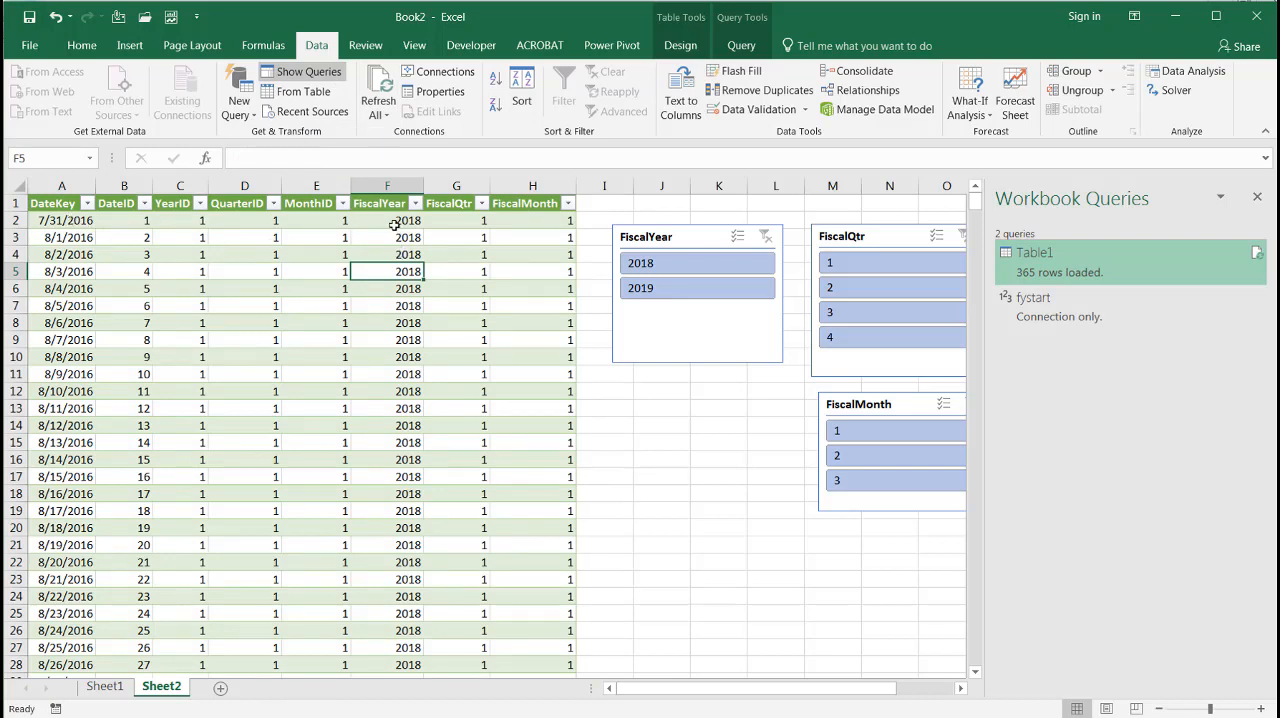
Set the Starting Fiscal Year on Sheet1 to 2017 and refresh the date table on Sheet2
left_click(105, 686)
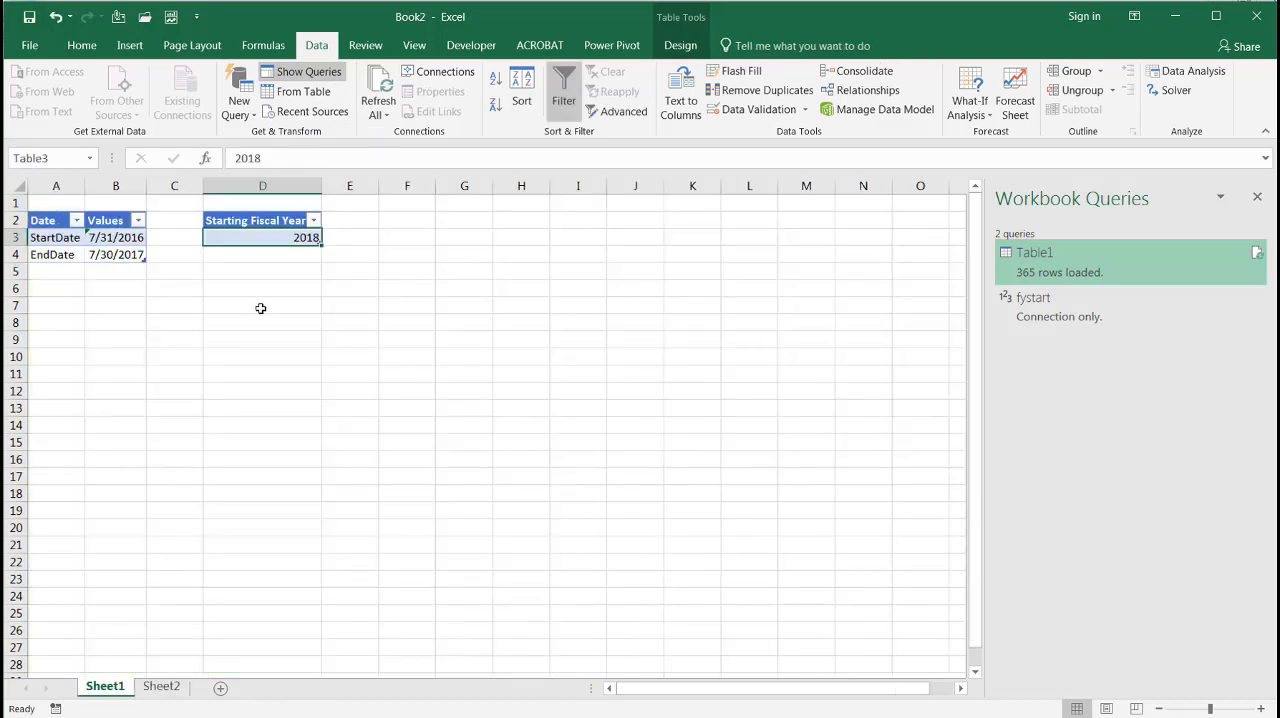
type("20176")
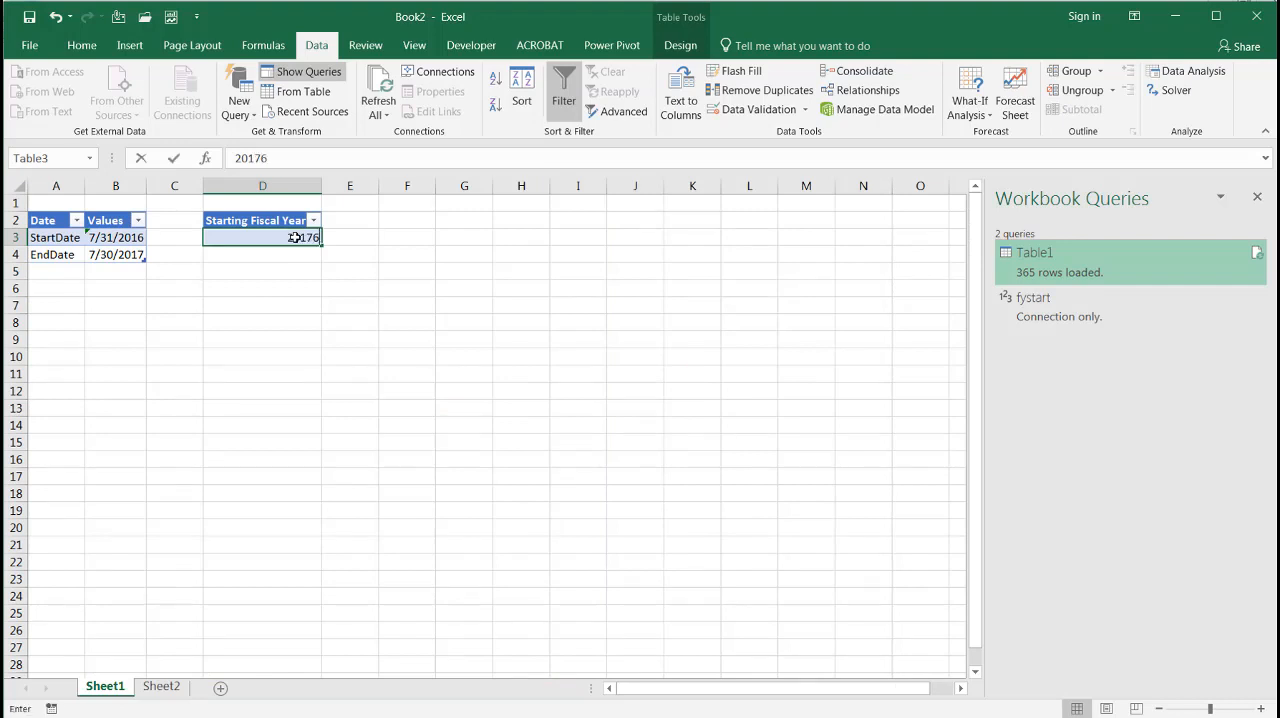
key("BackSpace")
key("BackSpace")
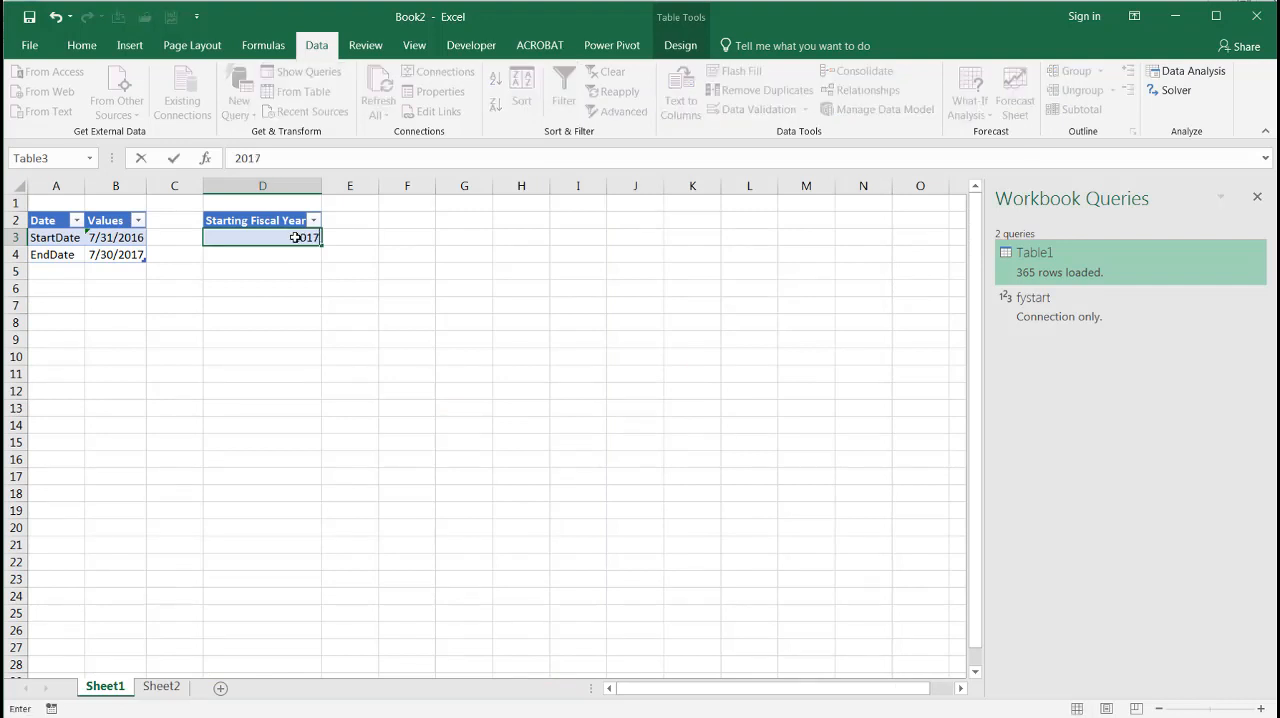
left_click(168, 686)
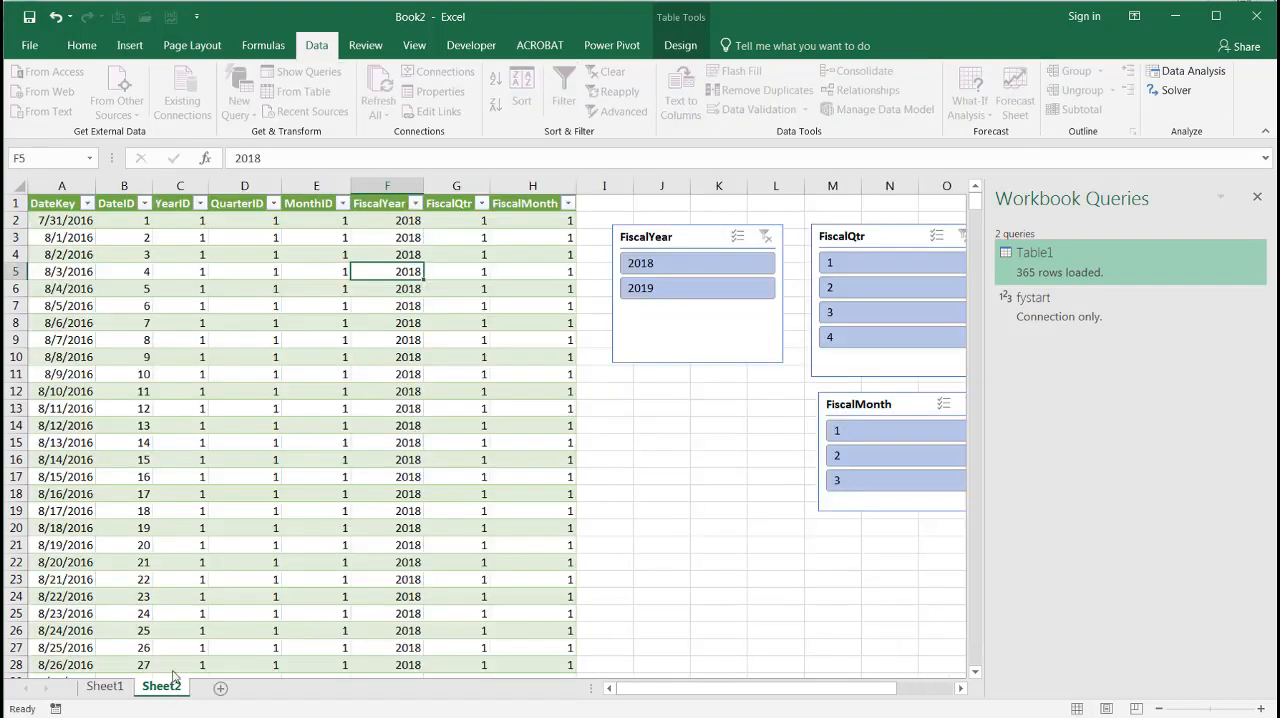
left_click(375, 100)
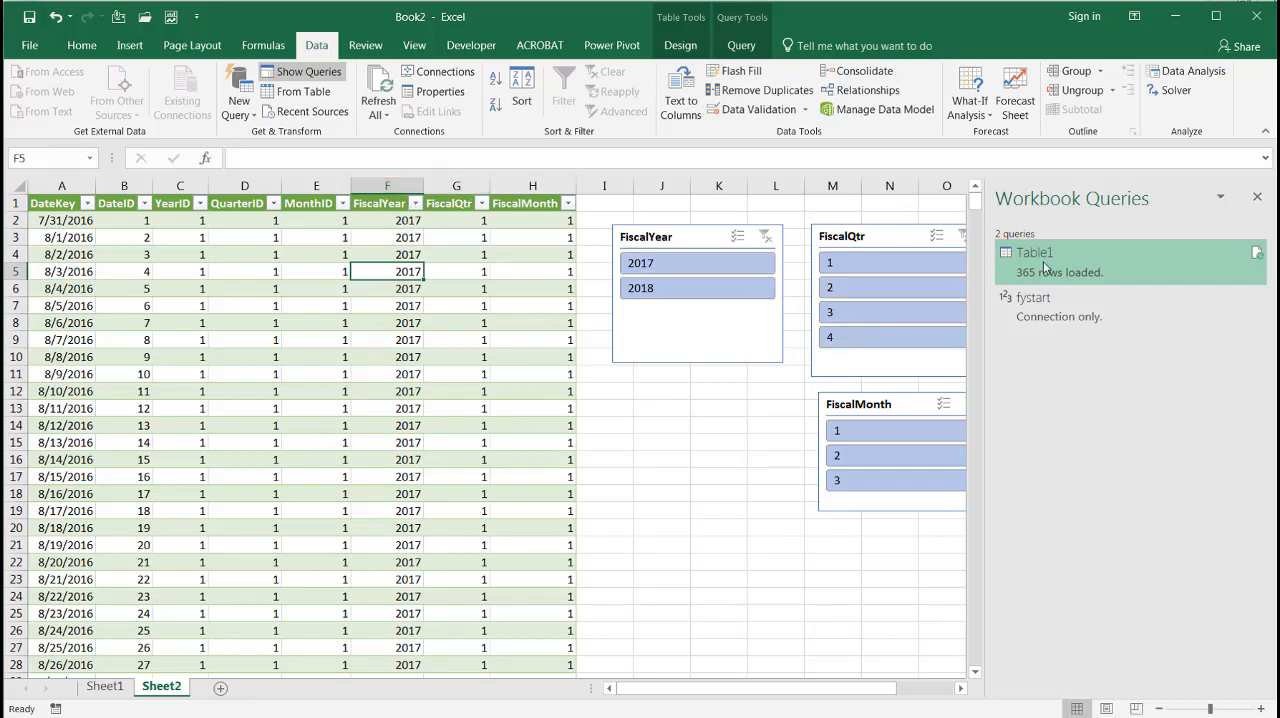
Open the Table1 query for editing and start a new custom column named FYQQMM
right_click(1045, 266)
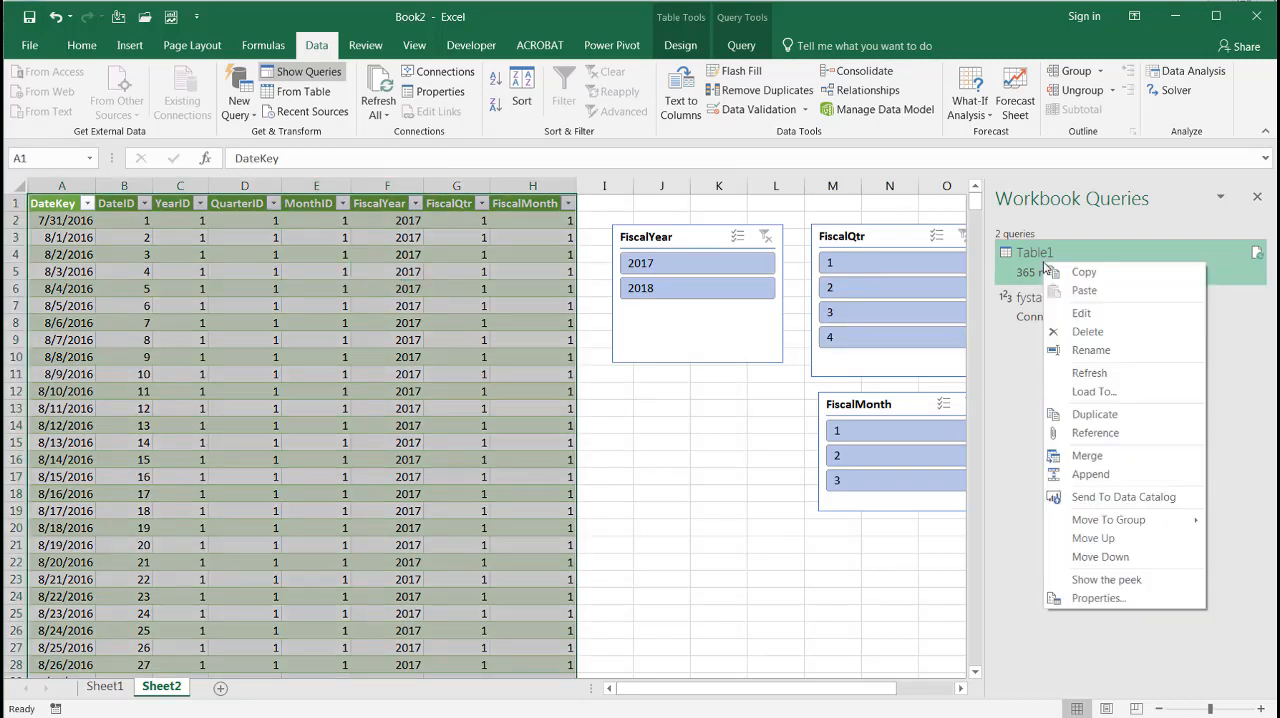
left_click(1084, 314)
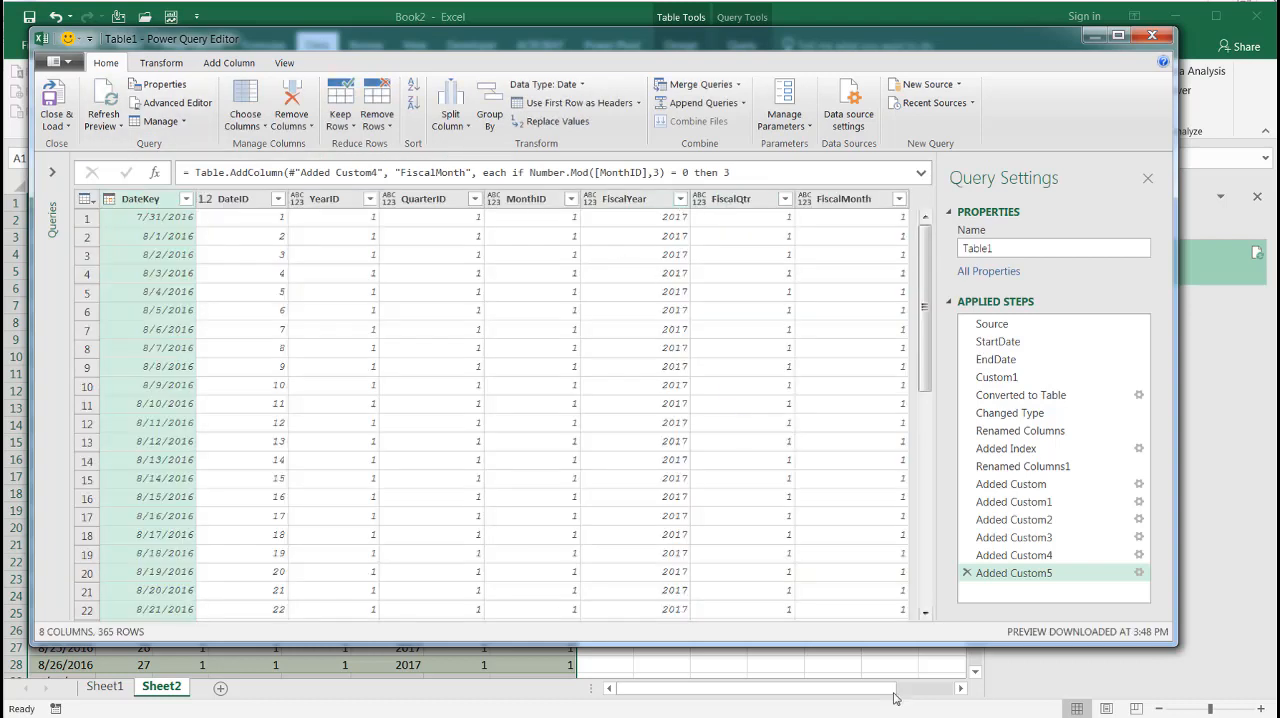
left_click(848, 204)
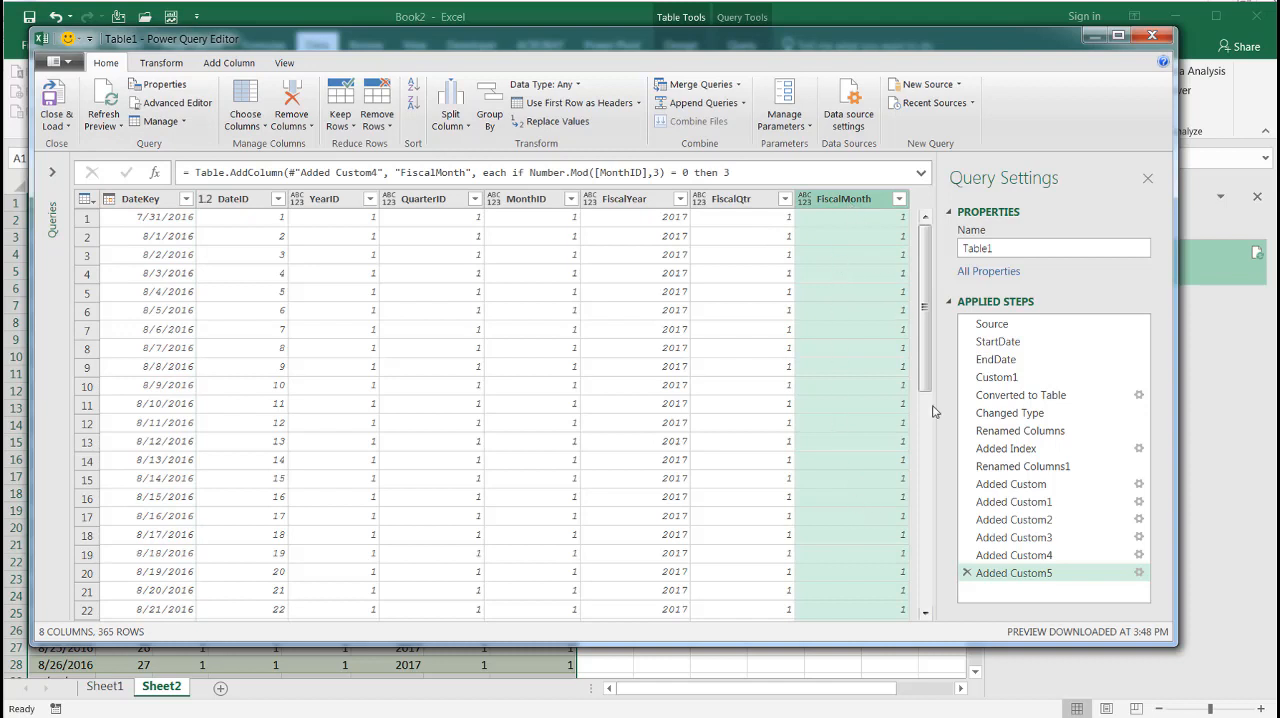
left_click(229, 62)
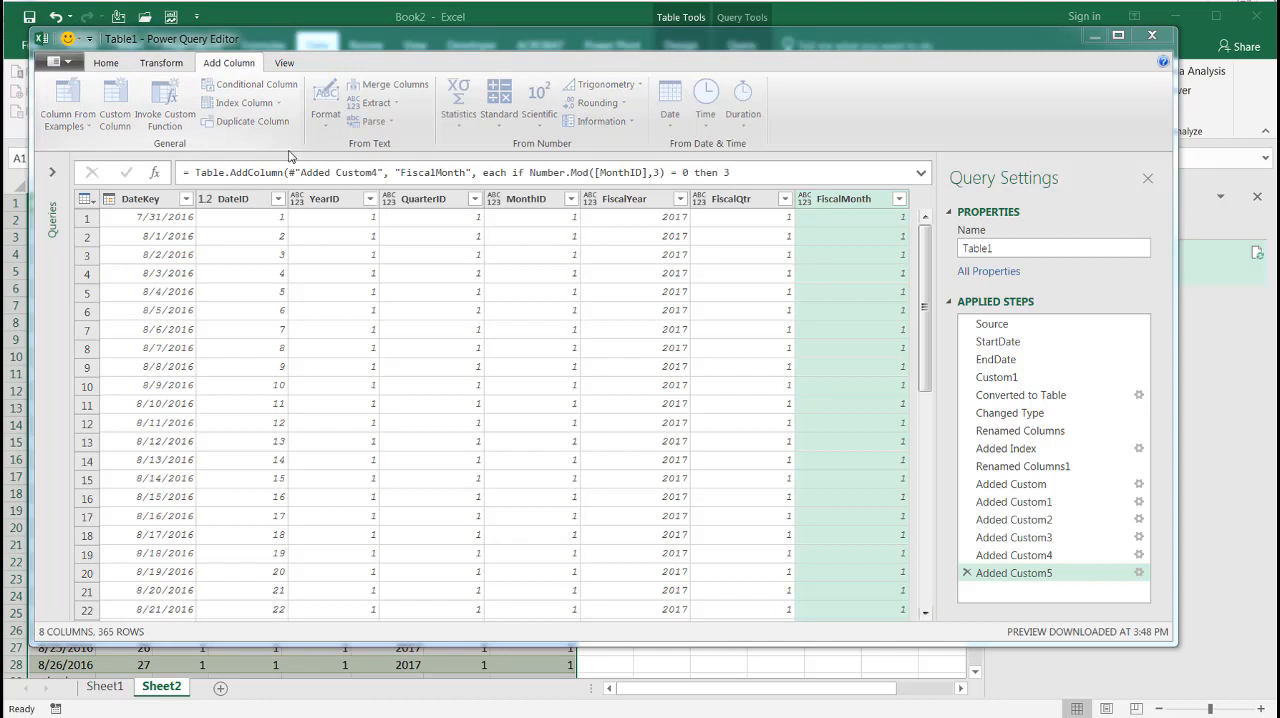
left_click(115, 103)
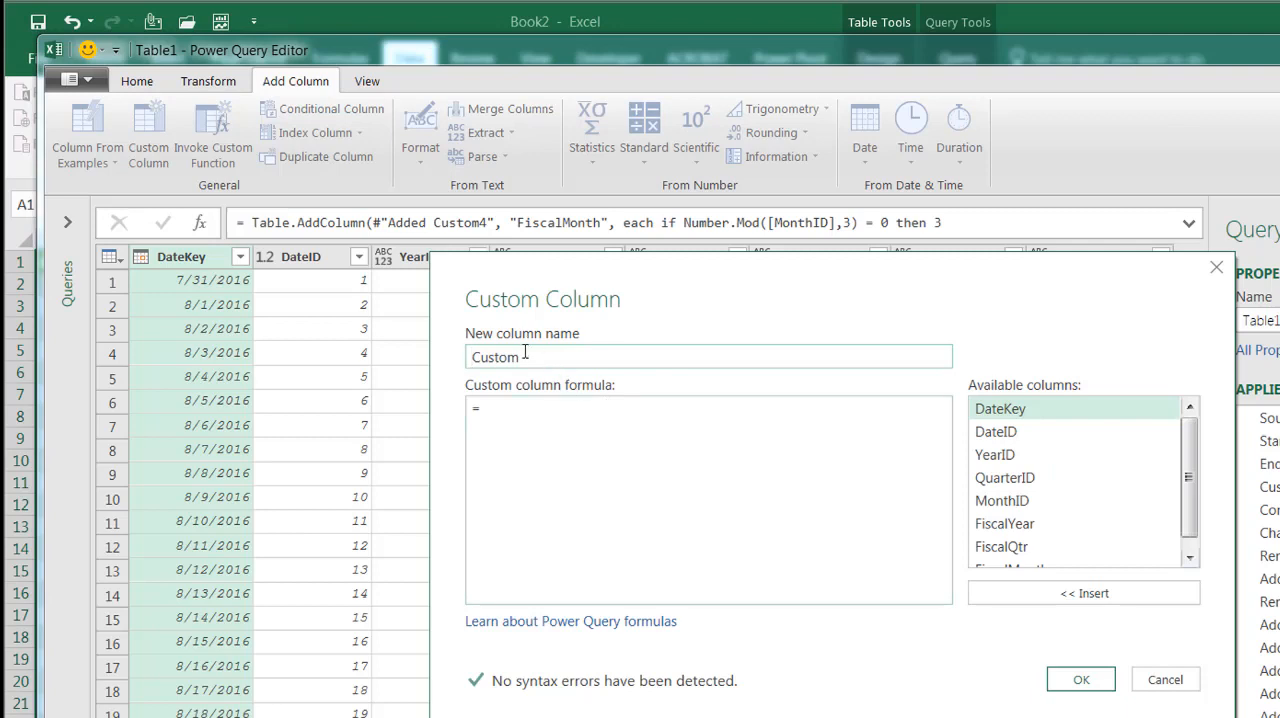
left_click_drag(528, 357, 366, 346)
type("FYQQMM")
Begin the FYQQMM column formula with "FY"& followed by Text.From and the FiscalYear column reference
left_click(507, 413)
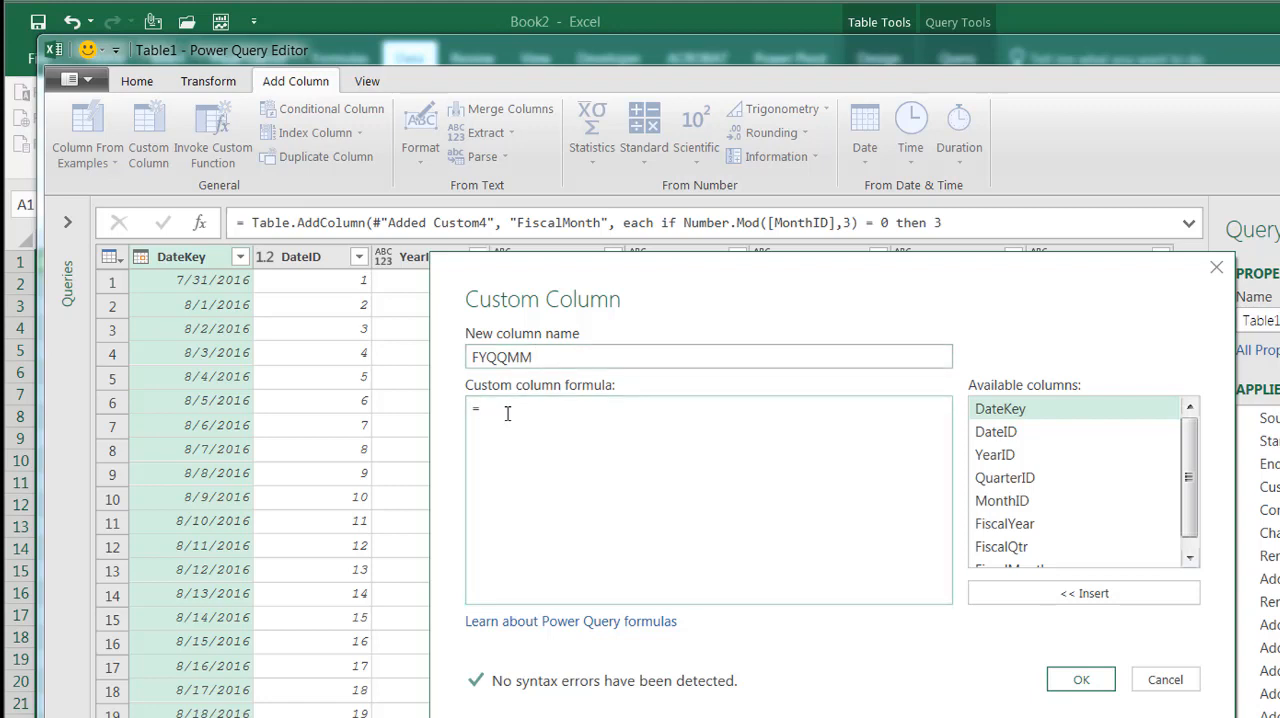
type("\"FY\"&")
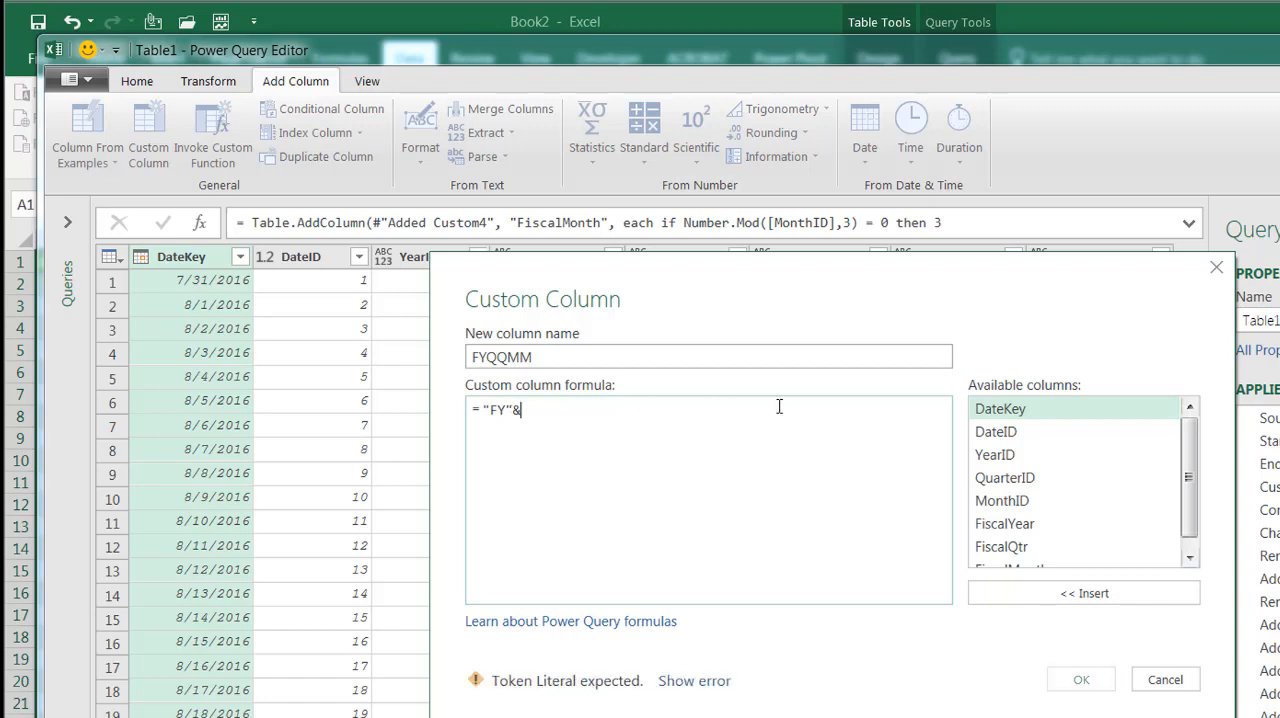
scroll(1188, 468, "down", 1)
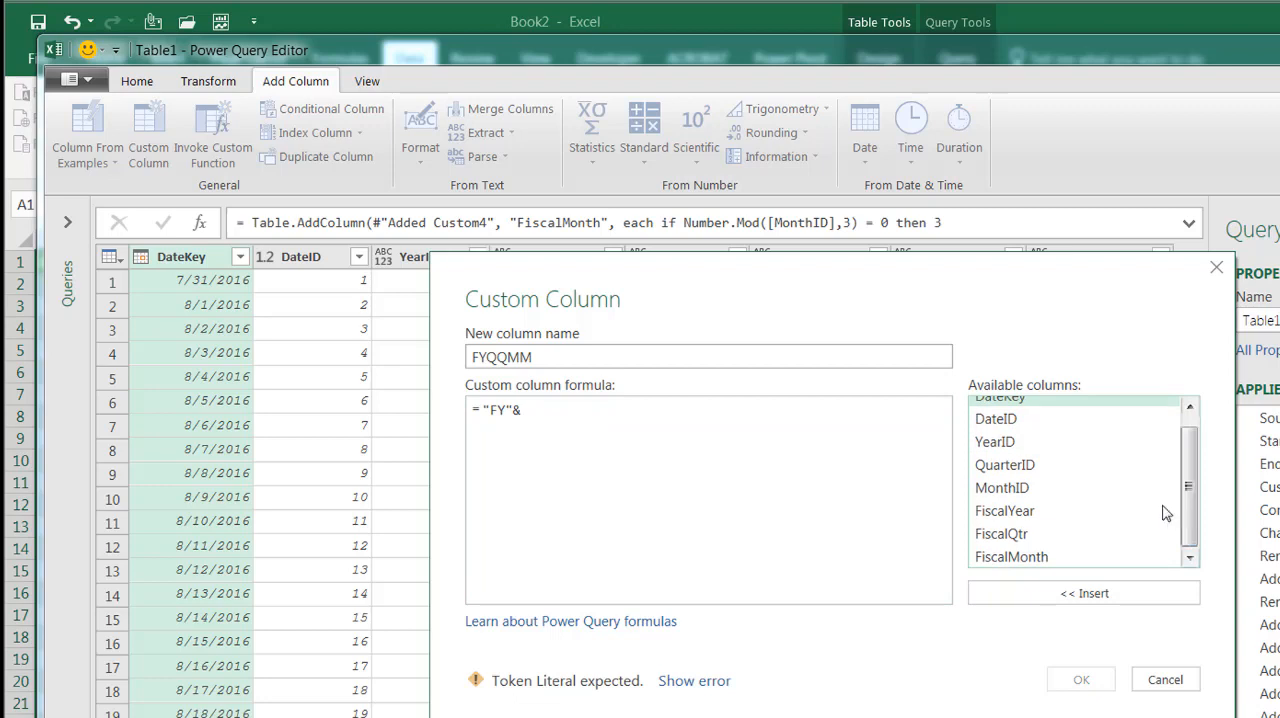
double_click(1005, 511)
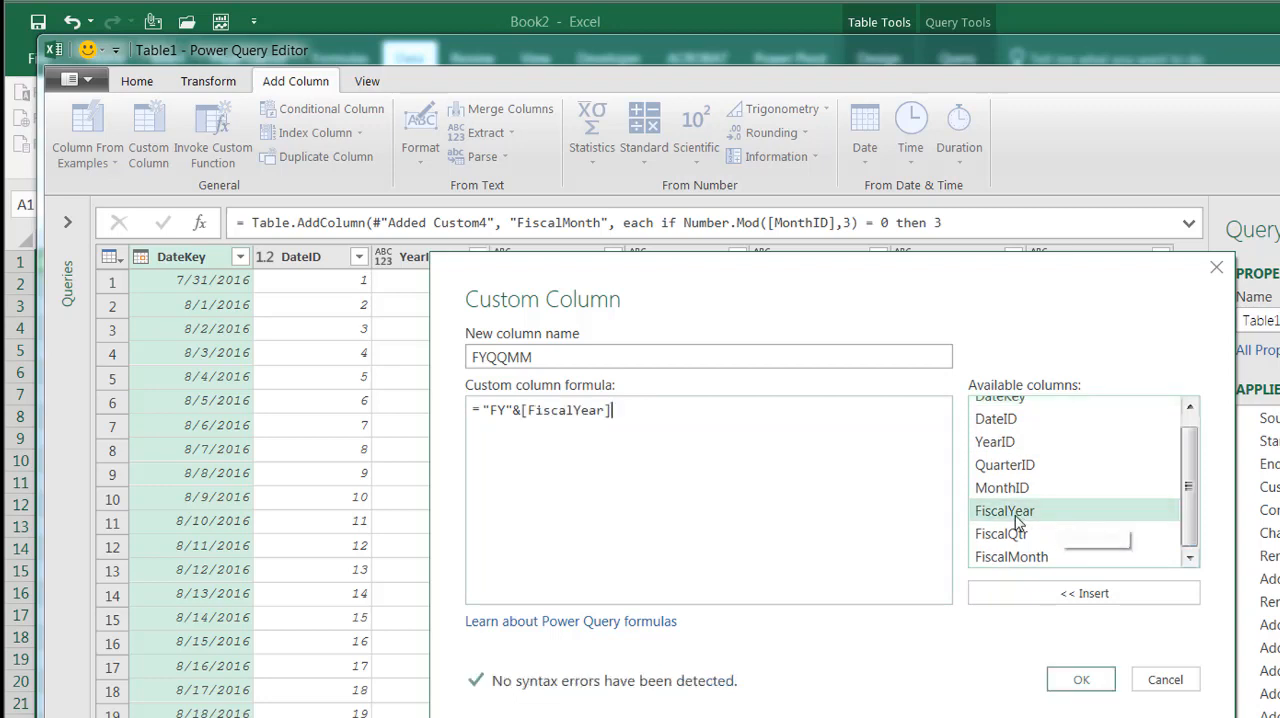
left_click(522, 410)
type("Text.")
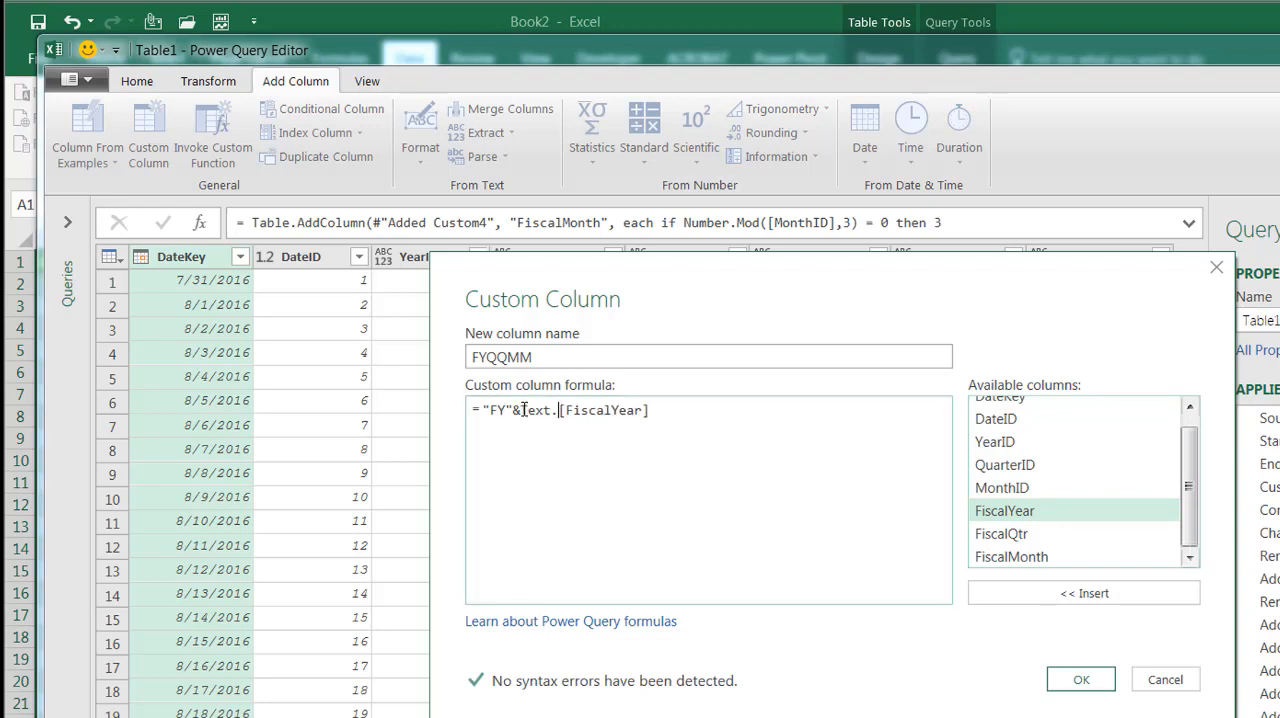
type("From")
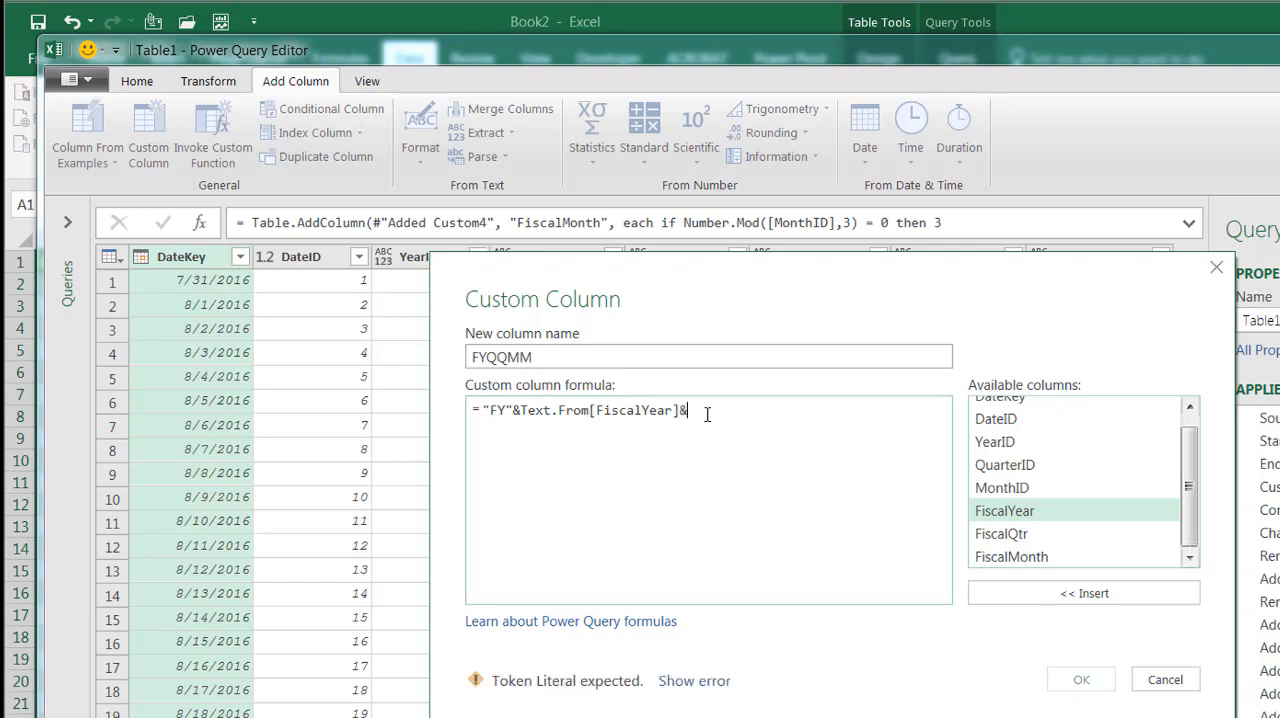
Extend the FYQQMM formula with &"-Q"&Text.From and the FiscalQtr column reference
type("\"-")
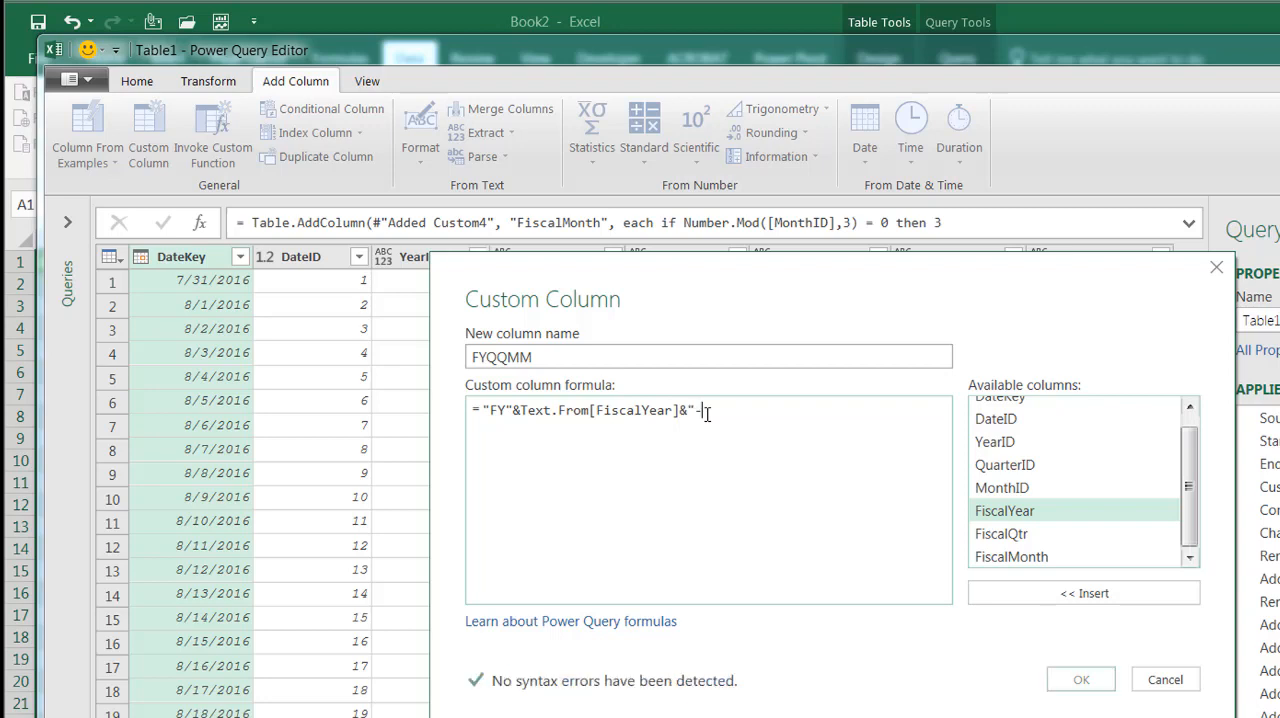
type("Q")
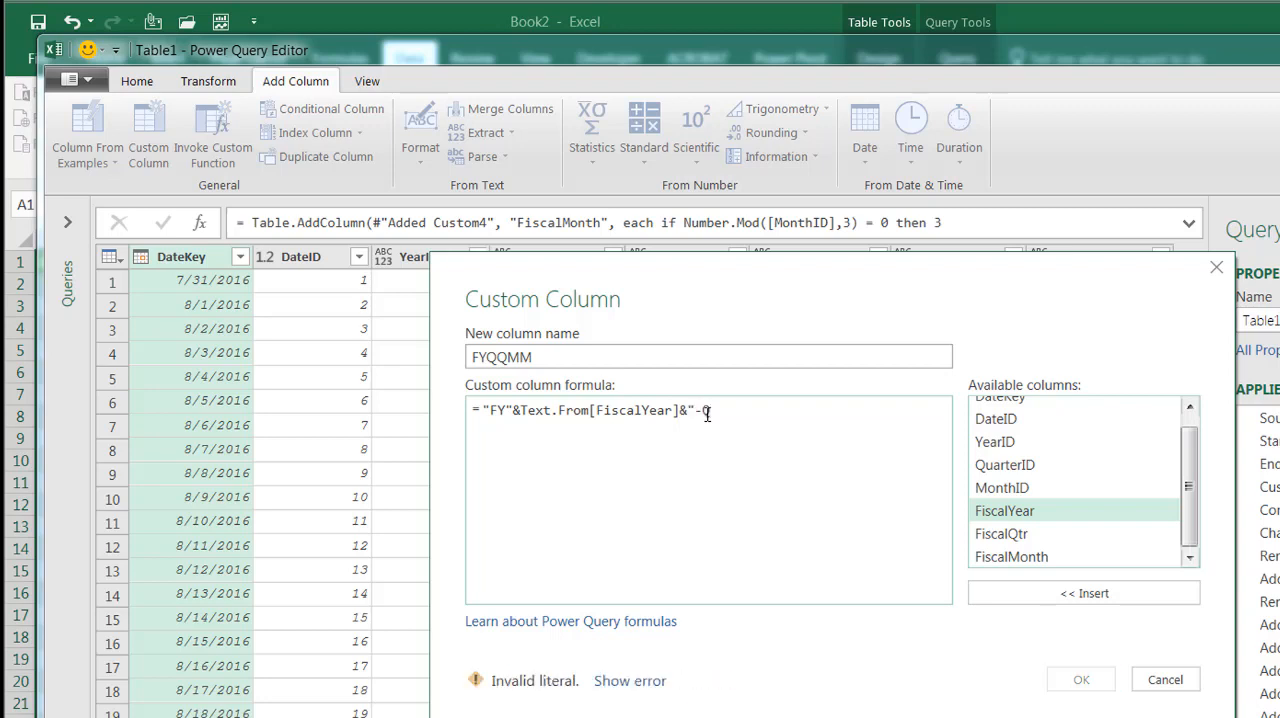
type("\"")
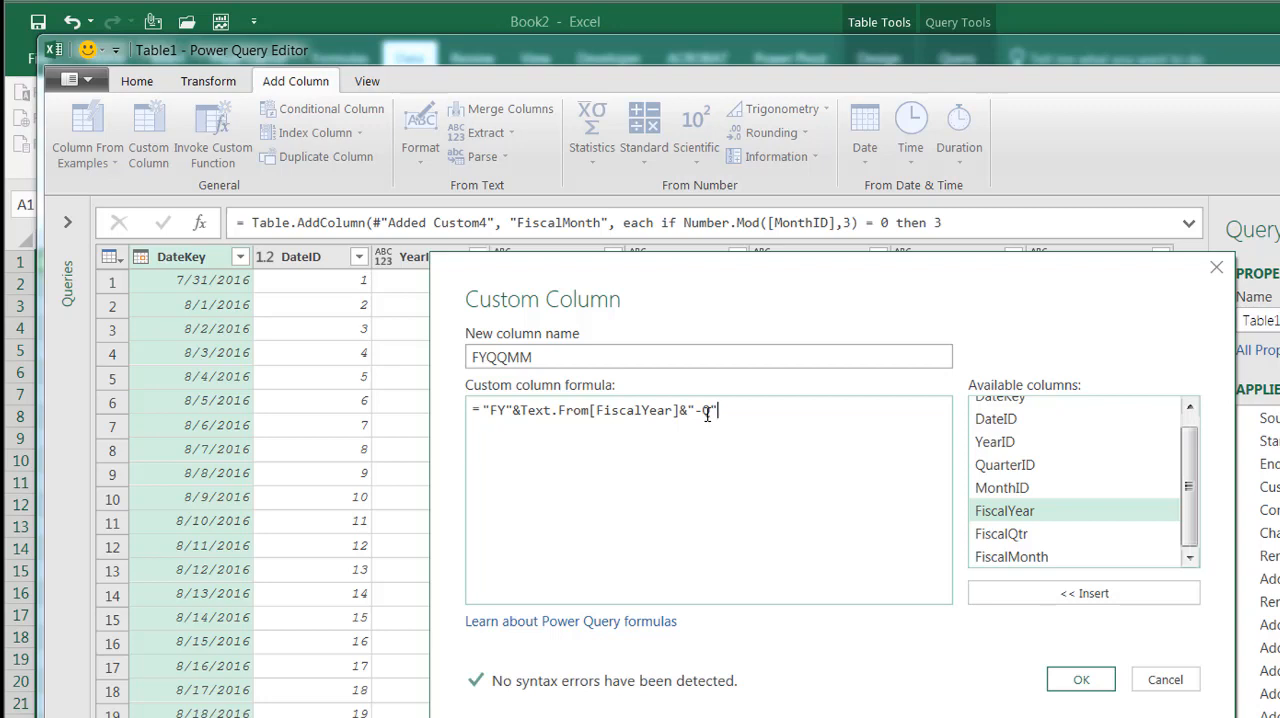
type("&")
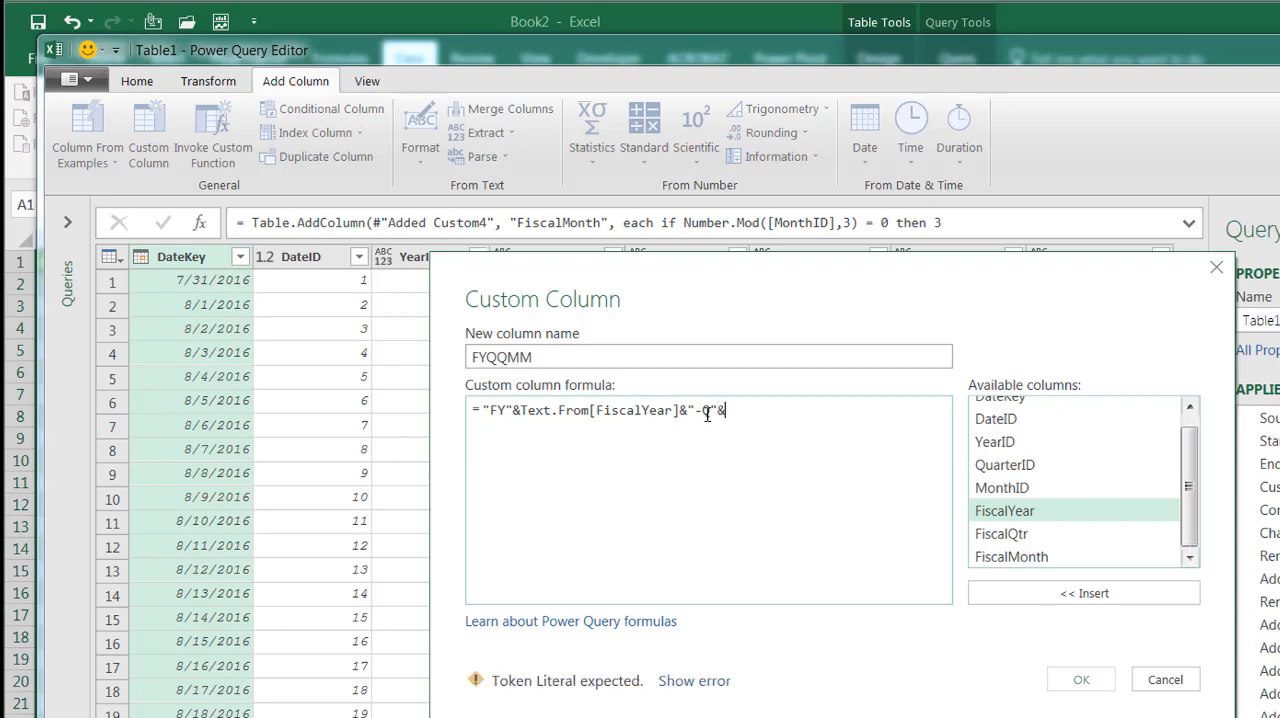
type("Text.From")
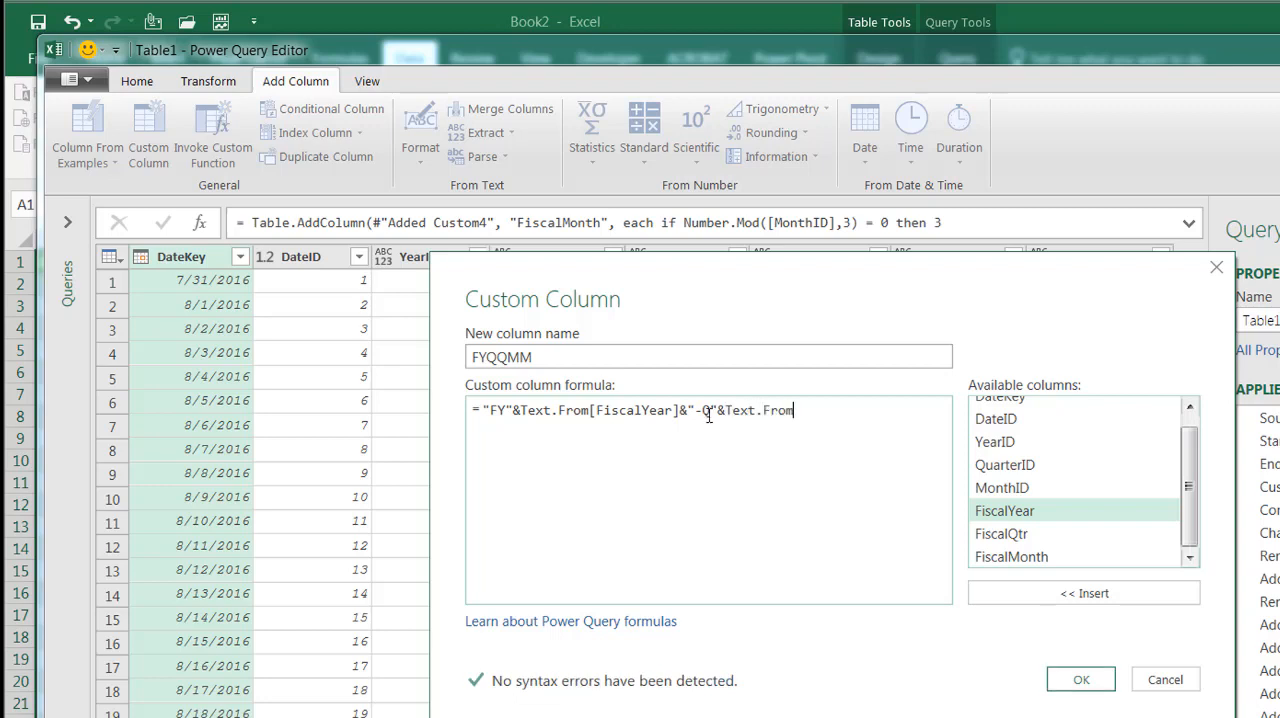
double_click(1020, 536)
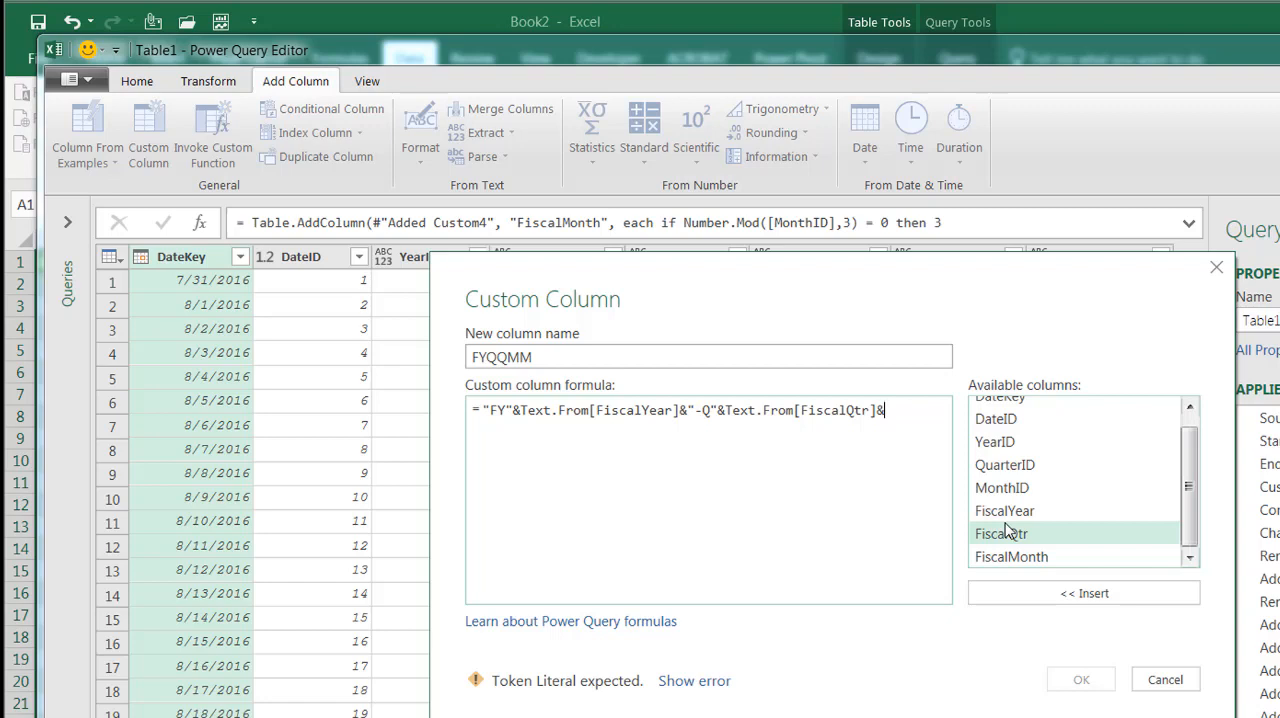
Append &"-M"&Text.From and the FiscalMonth column reference to the formula, and create the FYQQMM column
type("\"-")
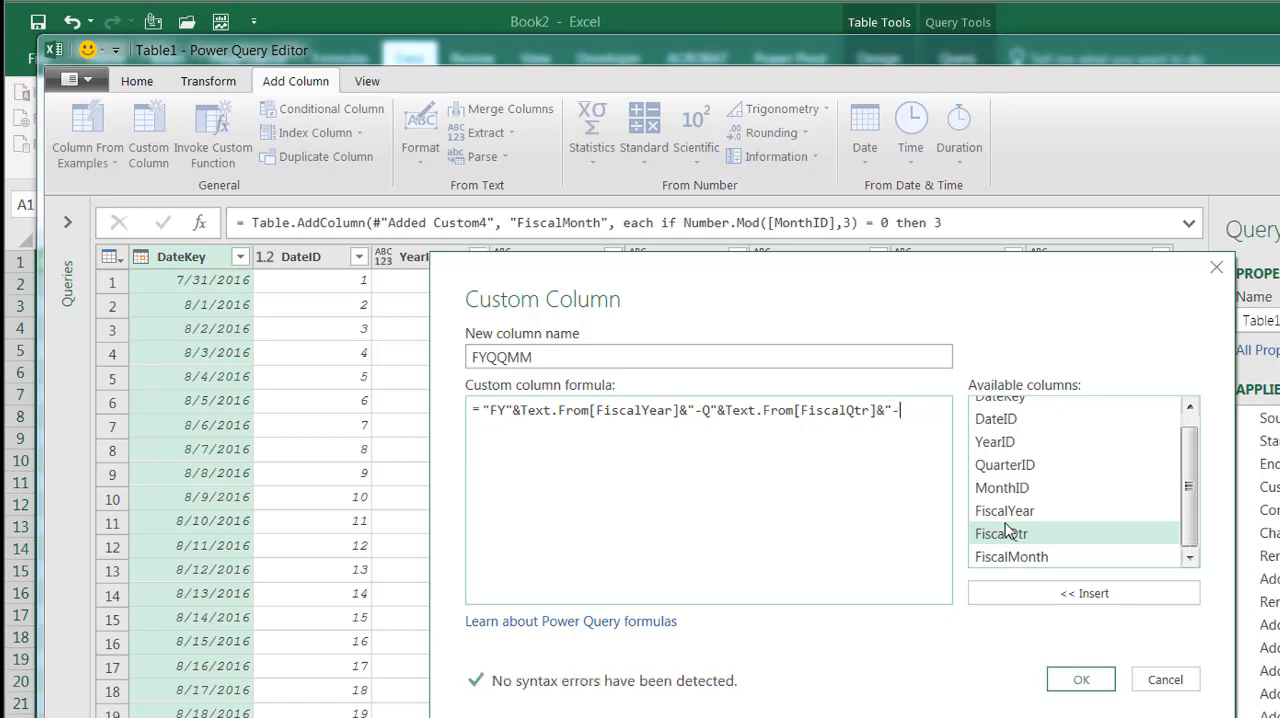
type("M\"")
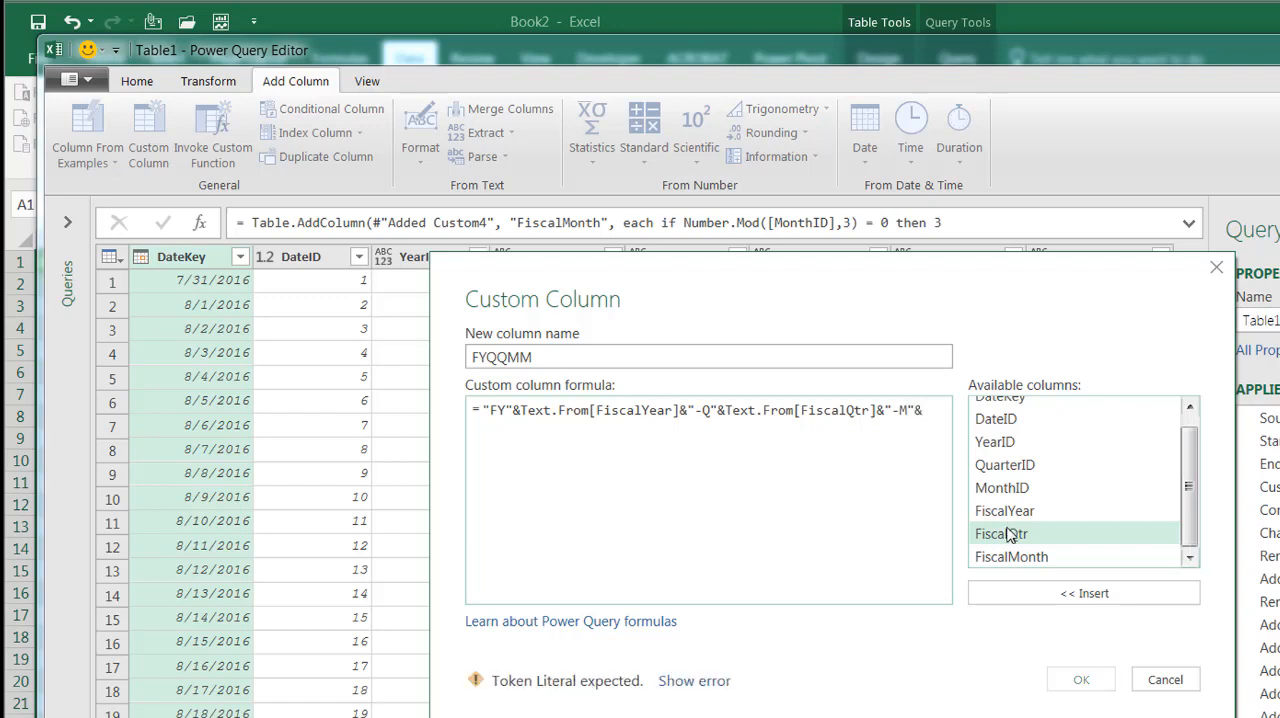
type("&Text.Fro")
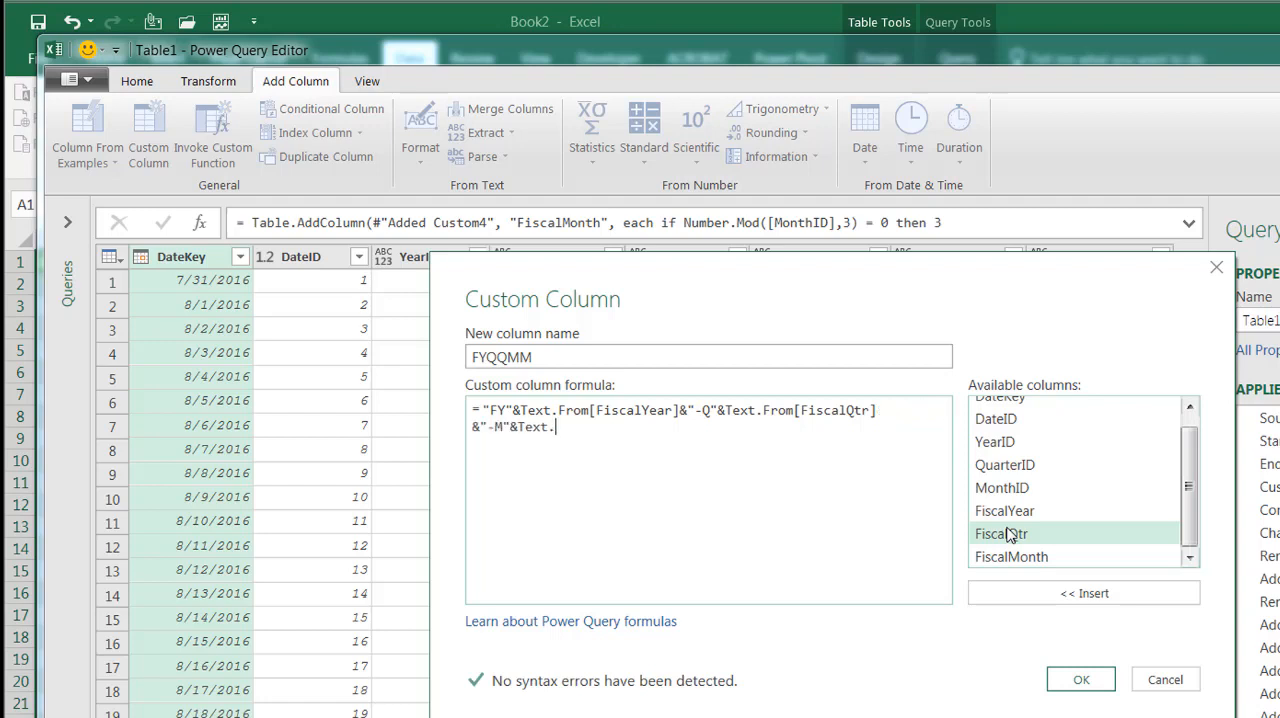
type("m")
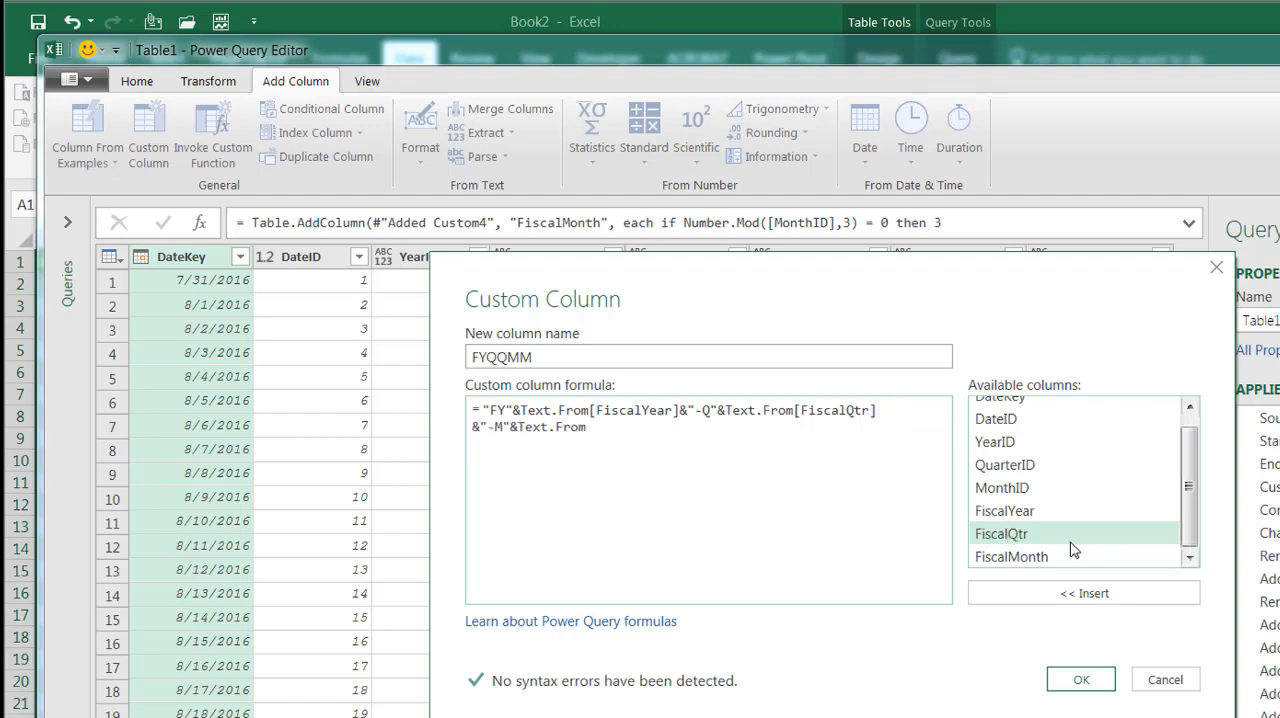
double_click(1015, 558)
left_click(1078, 678)
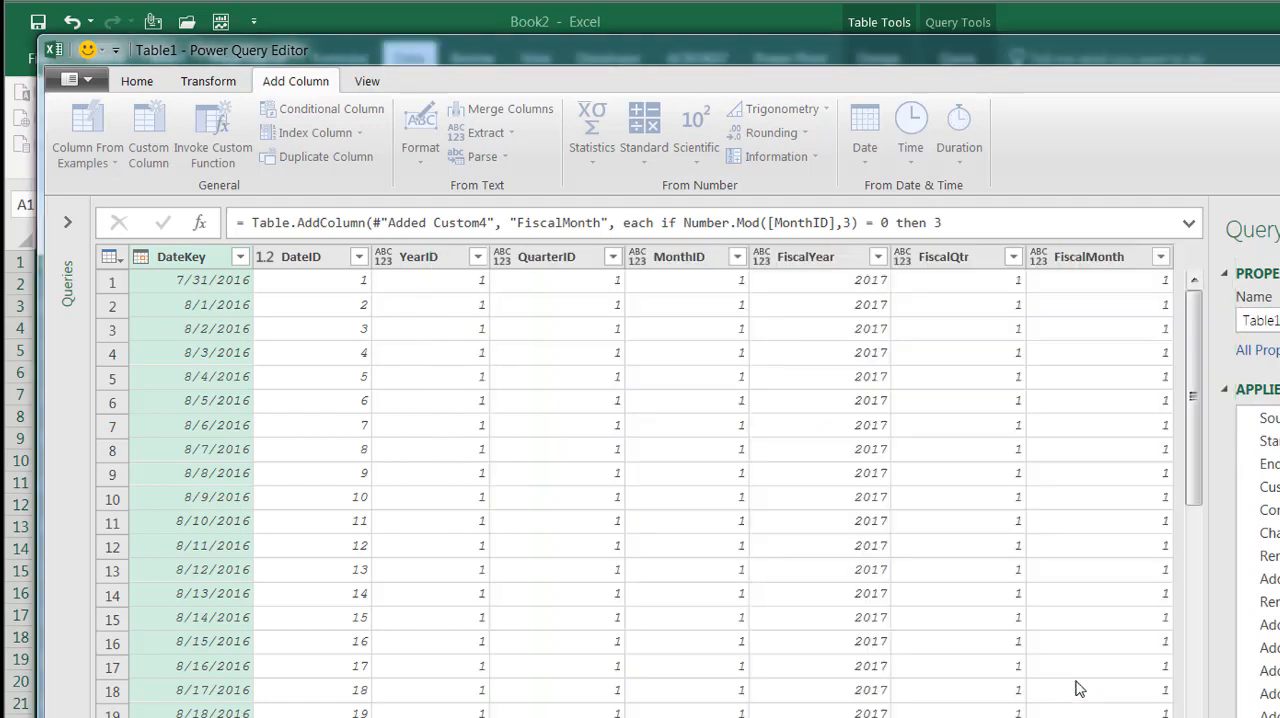
Check the FYQQMM column's first value, reopen its formula and enclose [FiscalYear] in parentheses after Text.From
left_click(1146, 282)
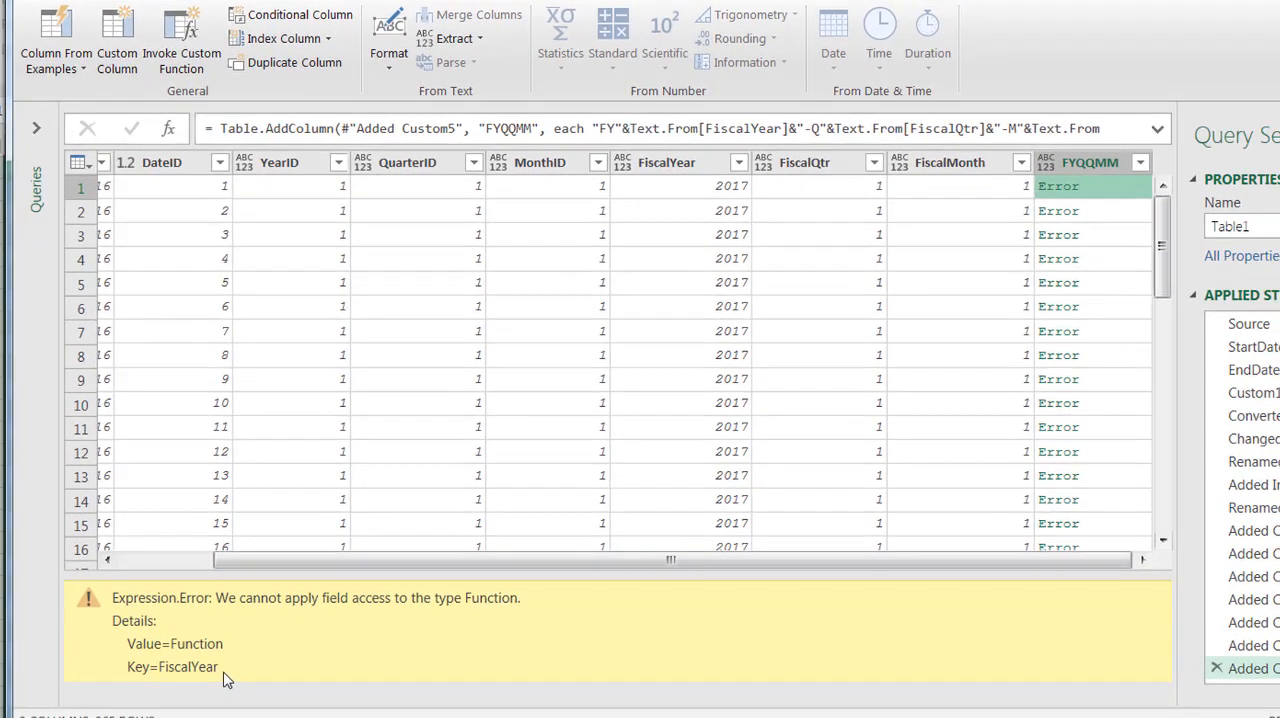
left_click(1275, 668)
scroll(1076, 482, "down", 1)
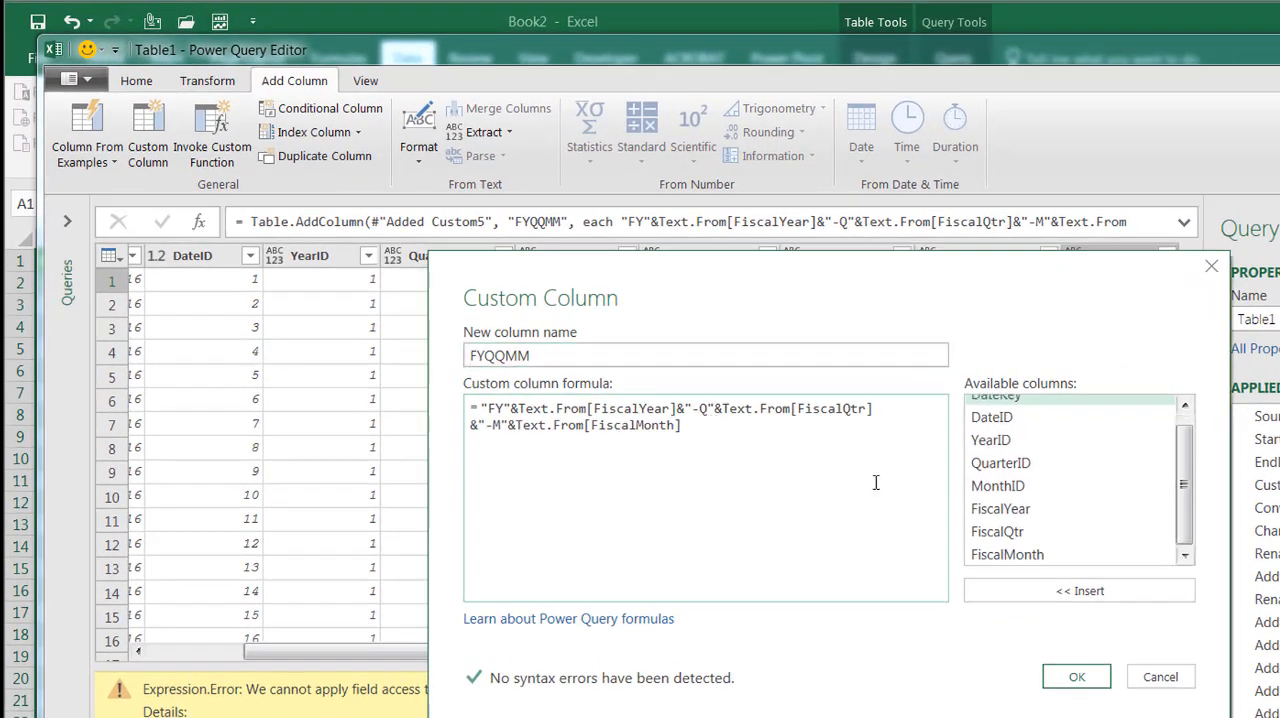
left_click(588, 409)
type("(")
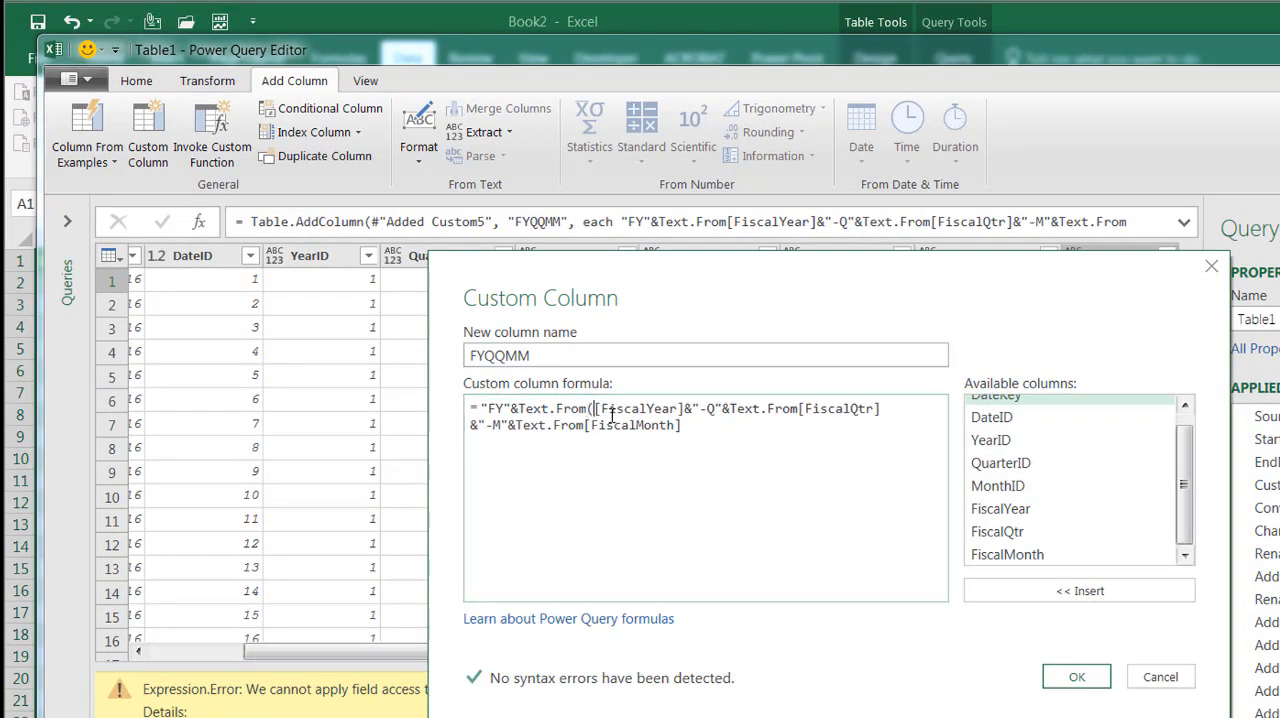
left_click(684, 409)
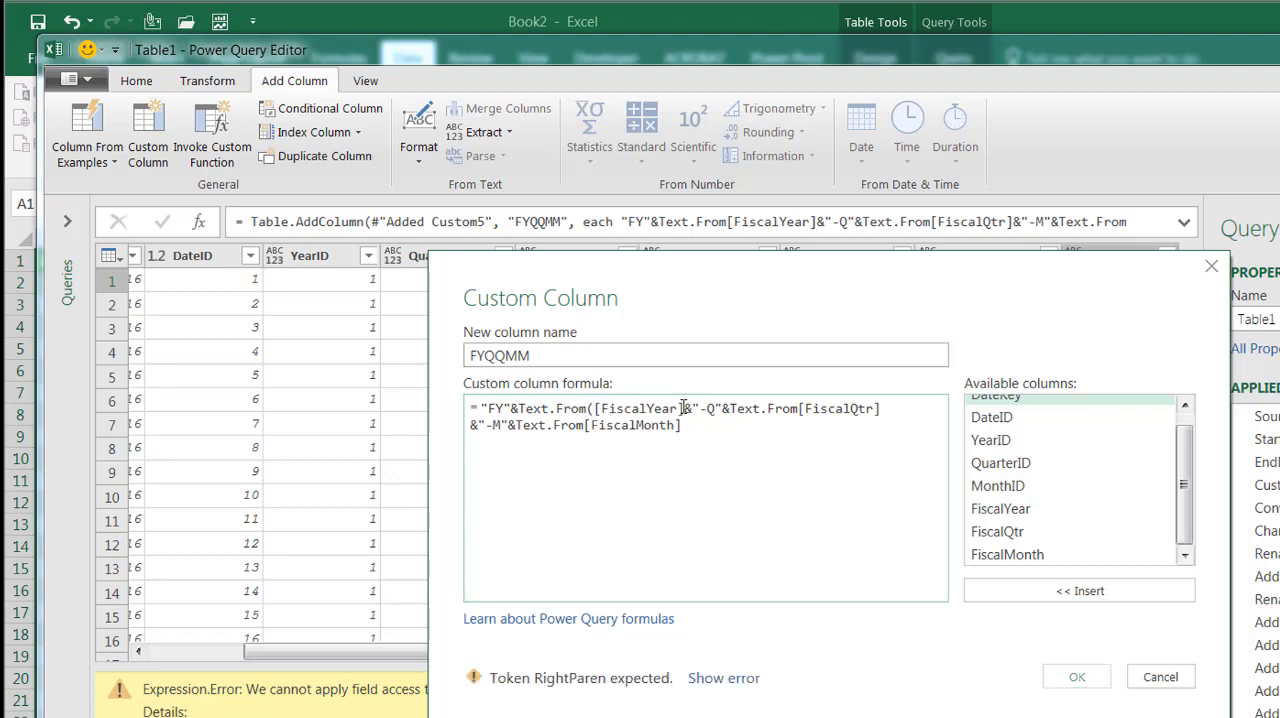
type(")")
Enclose [FiscalQtr] and [FiscalMonth] in parentheses after their Text.From functions and apply the corrected FYQQMM formula
left_click(807, 409)
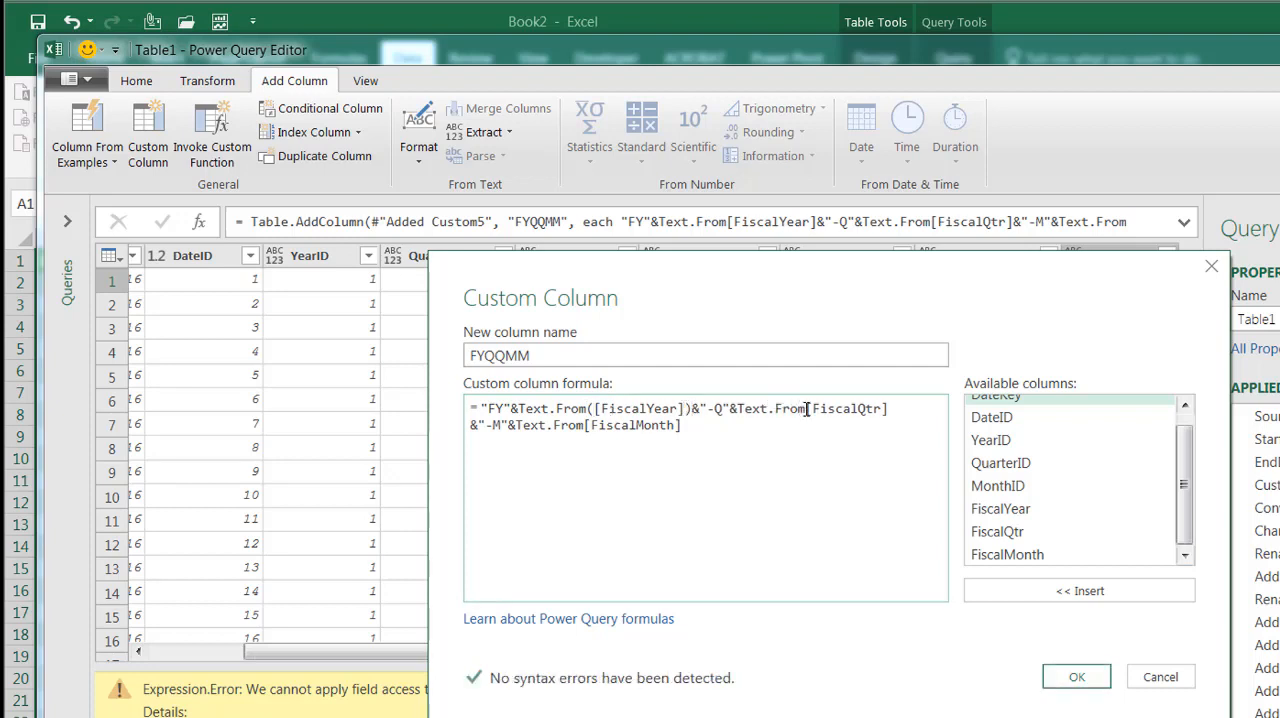
type("(")
left_click(912, 414)
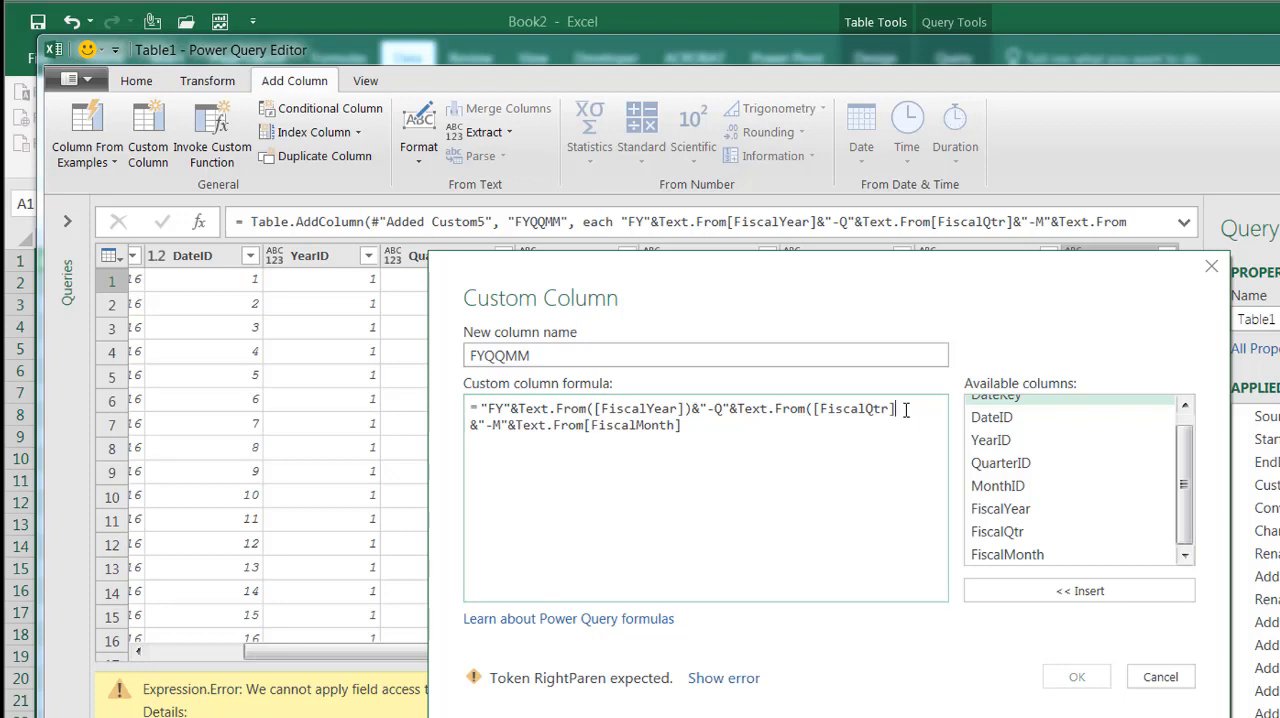
type(")")
left_click(585, 426)
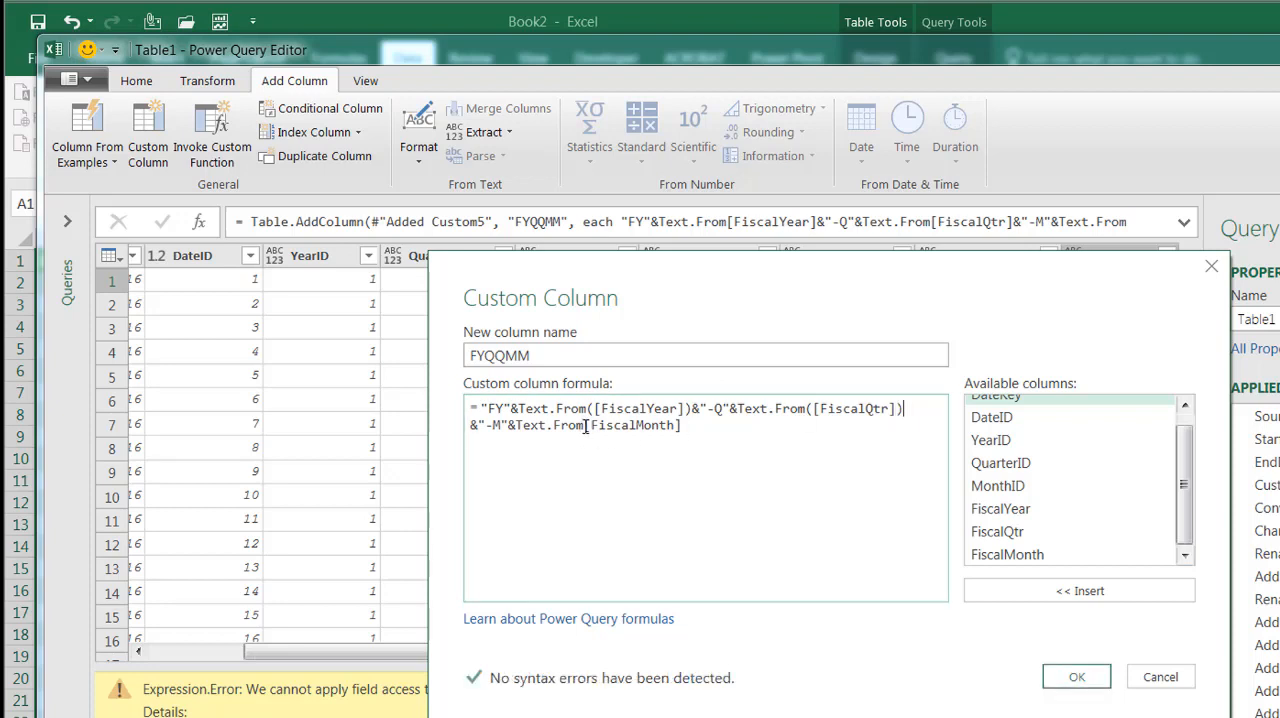
type("((")
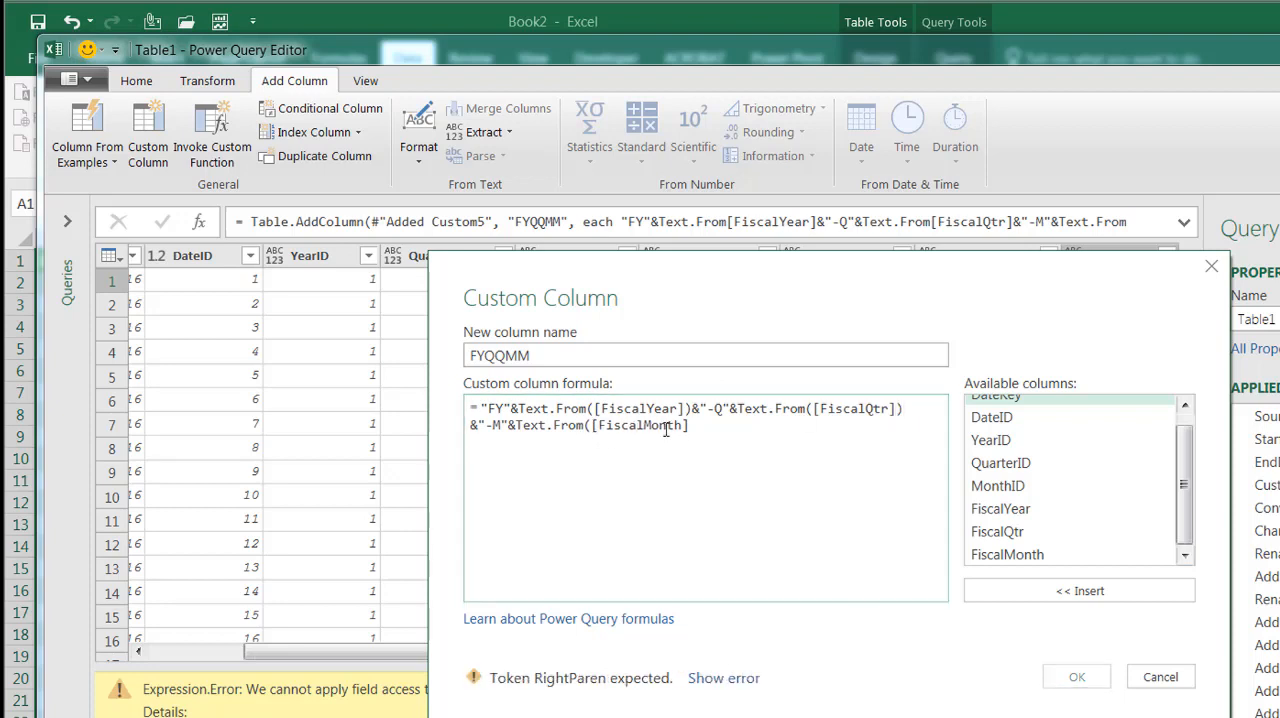
left_click(711, 428)
type(")")
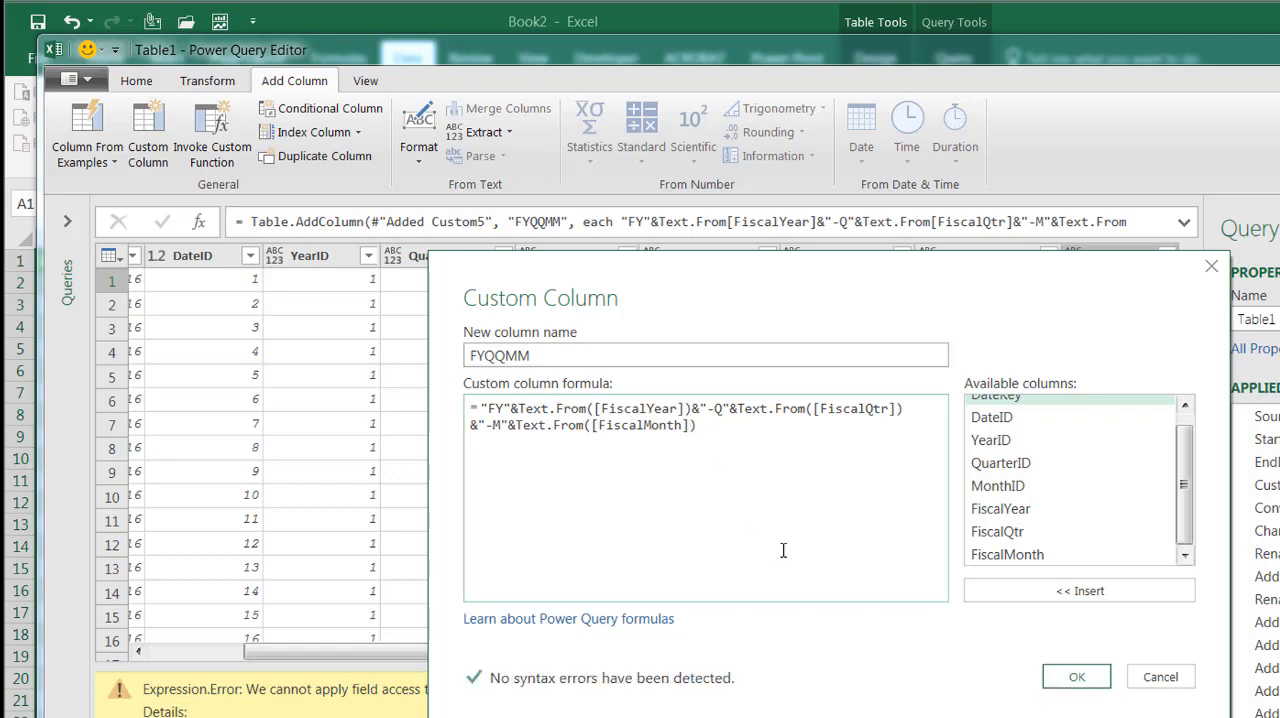
left_click(1080, 680)
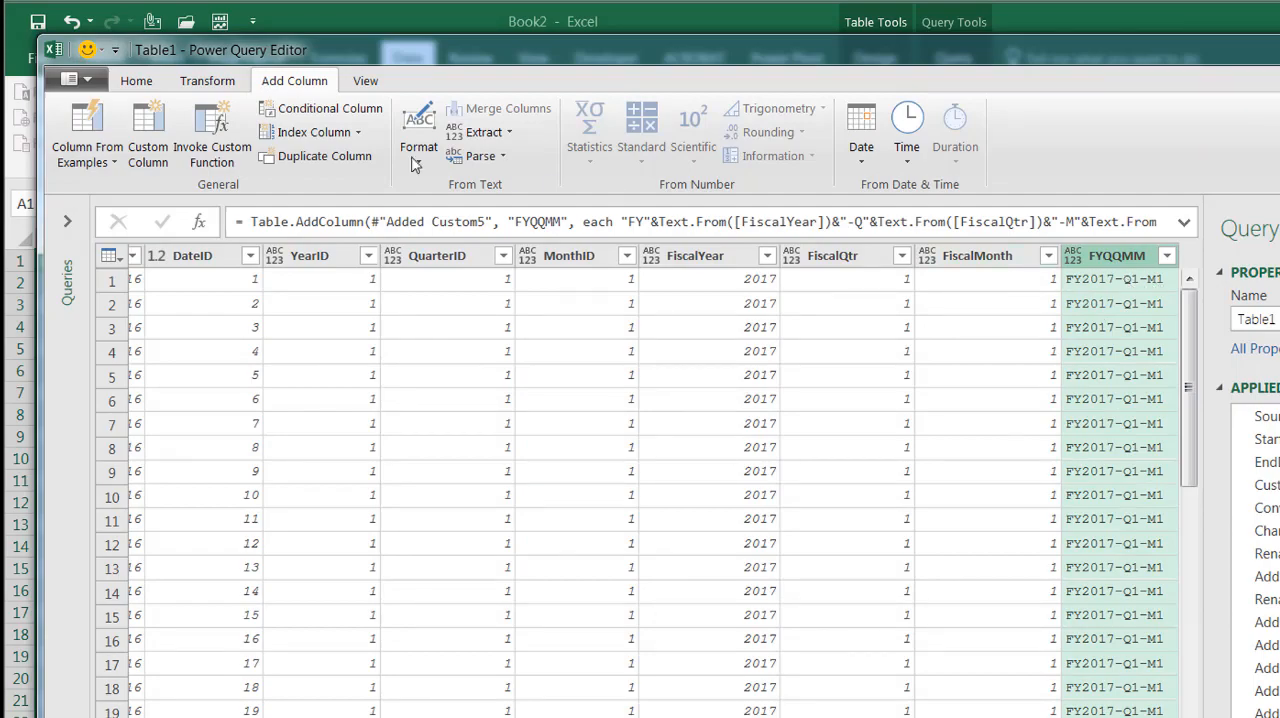
Close and load the Table1 query to Sheet2, and hide the Workbook Queries list
left_click(136, 81)
left_click(72, 125)
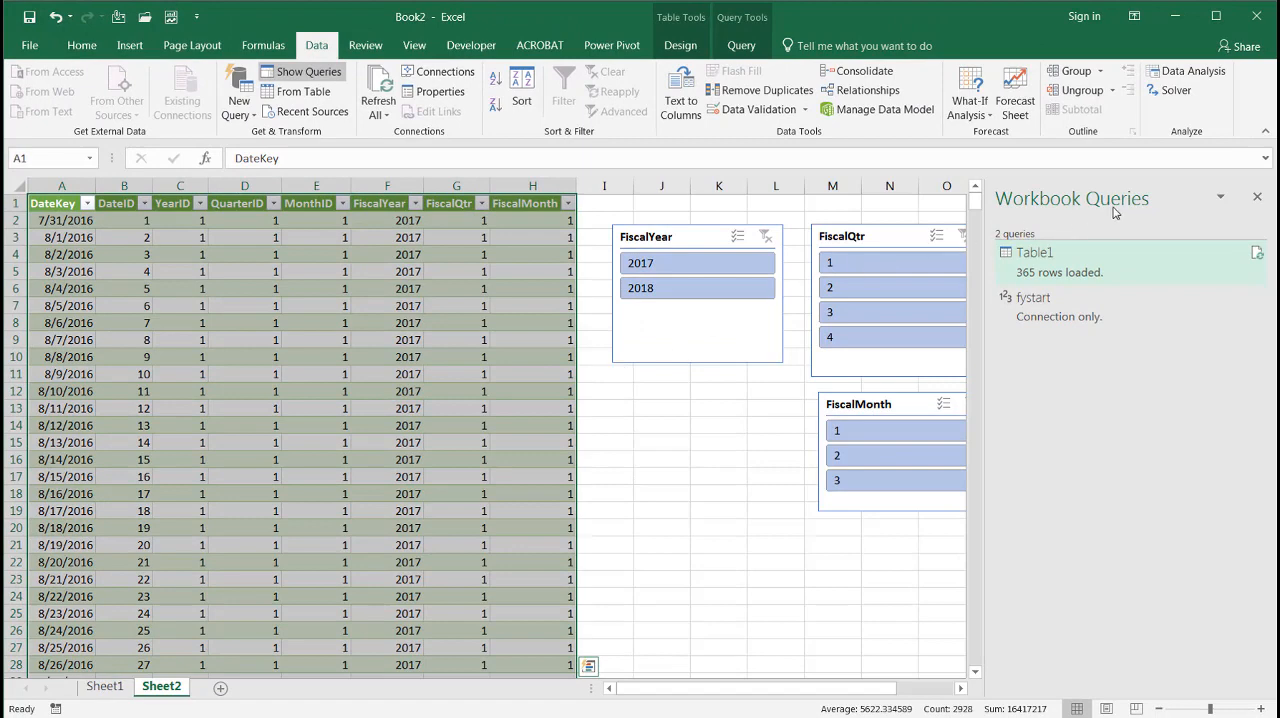
left_click(1258, 197)
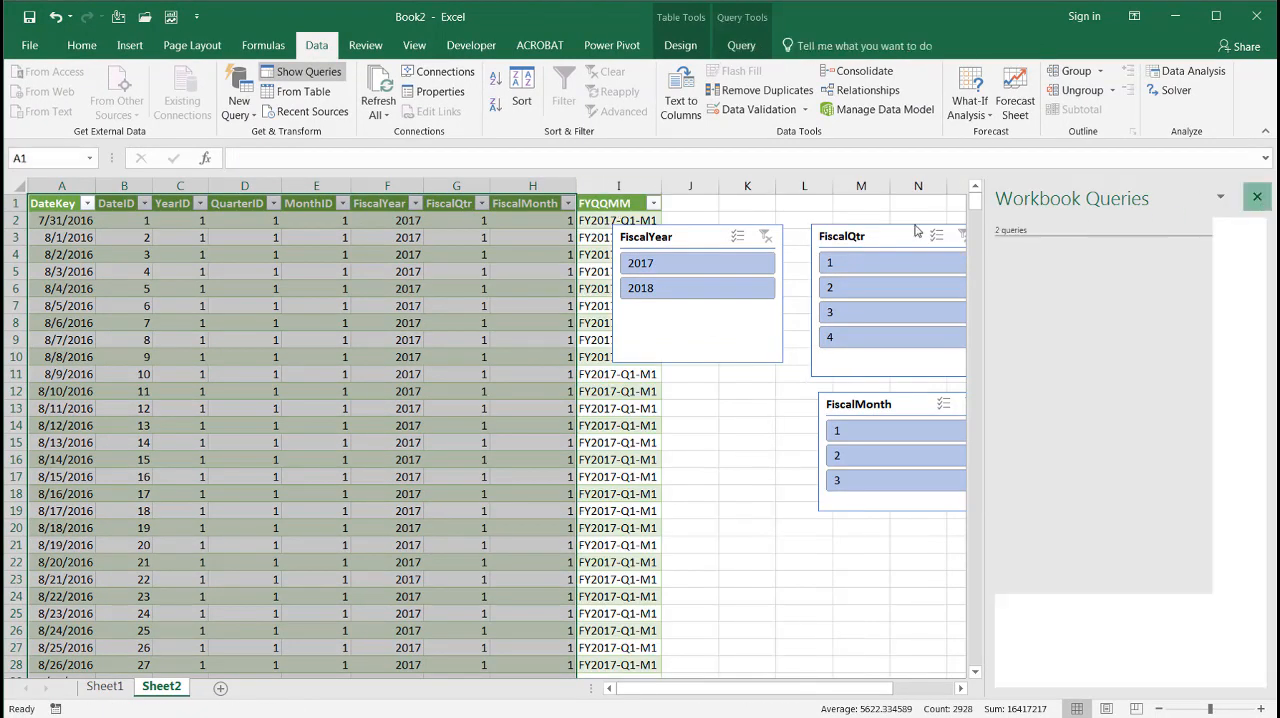
Move the FiscalYear, FiscalQtr and FiscalMonth slicers together clear of the FYQQMM column, over about columns L to R
left_click(772, 228)
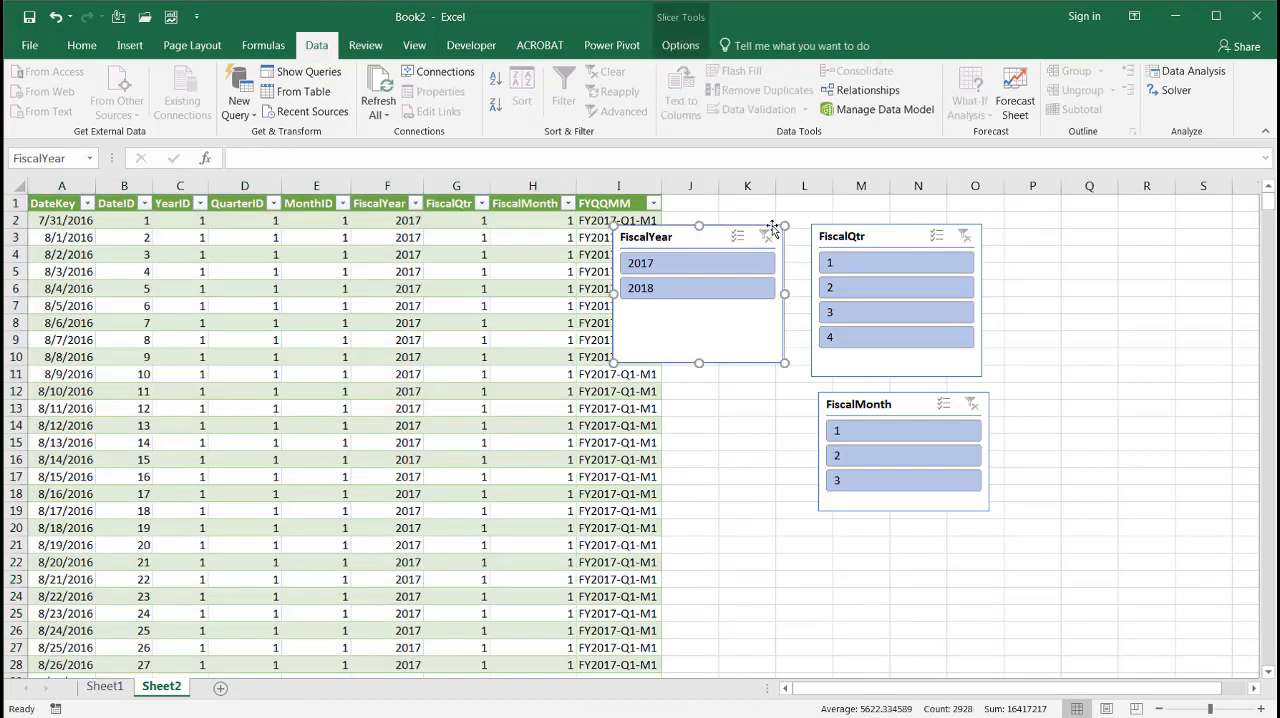
key("ctrl+a")
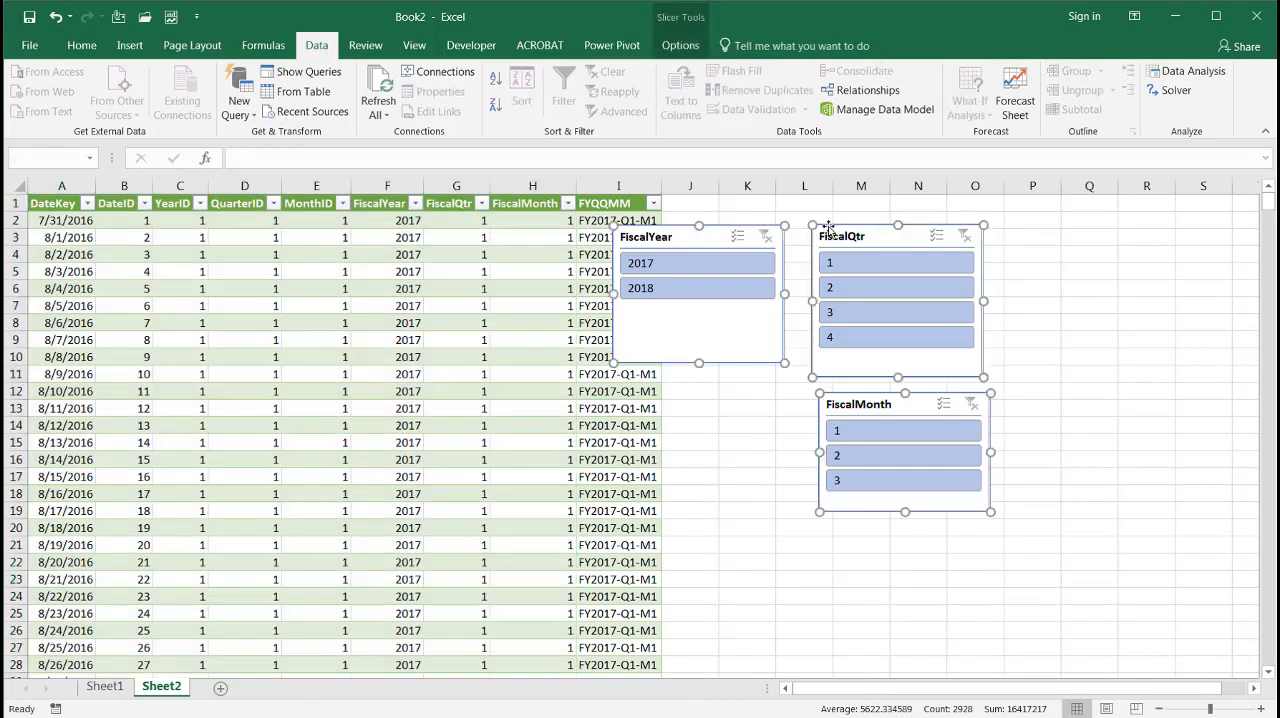
left_click_drag(828, 228, 1017, 240)
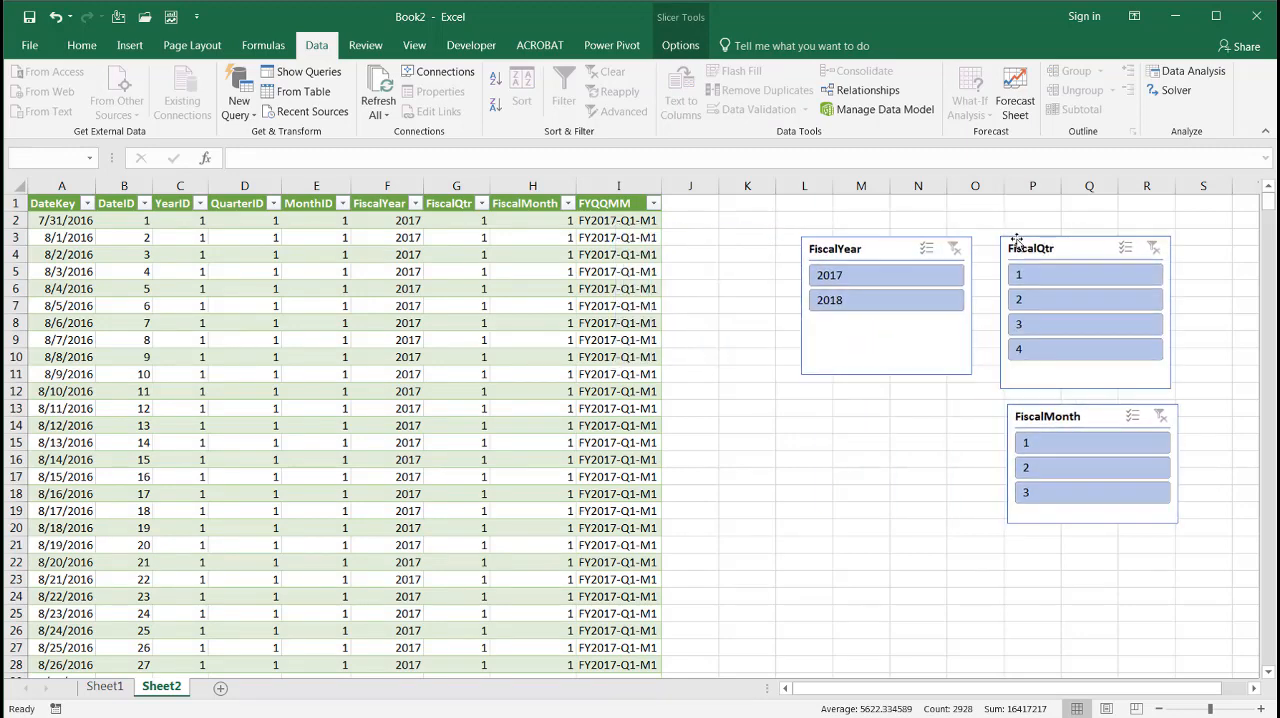
left_click(845, 487)
Filter the date table with the slicers to FiscalYear 2017, FiscalQtr 1 and FiscalMonth 3
left_click(866, 279)
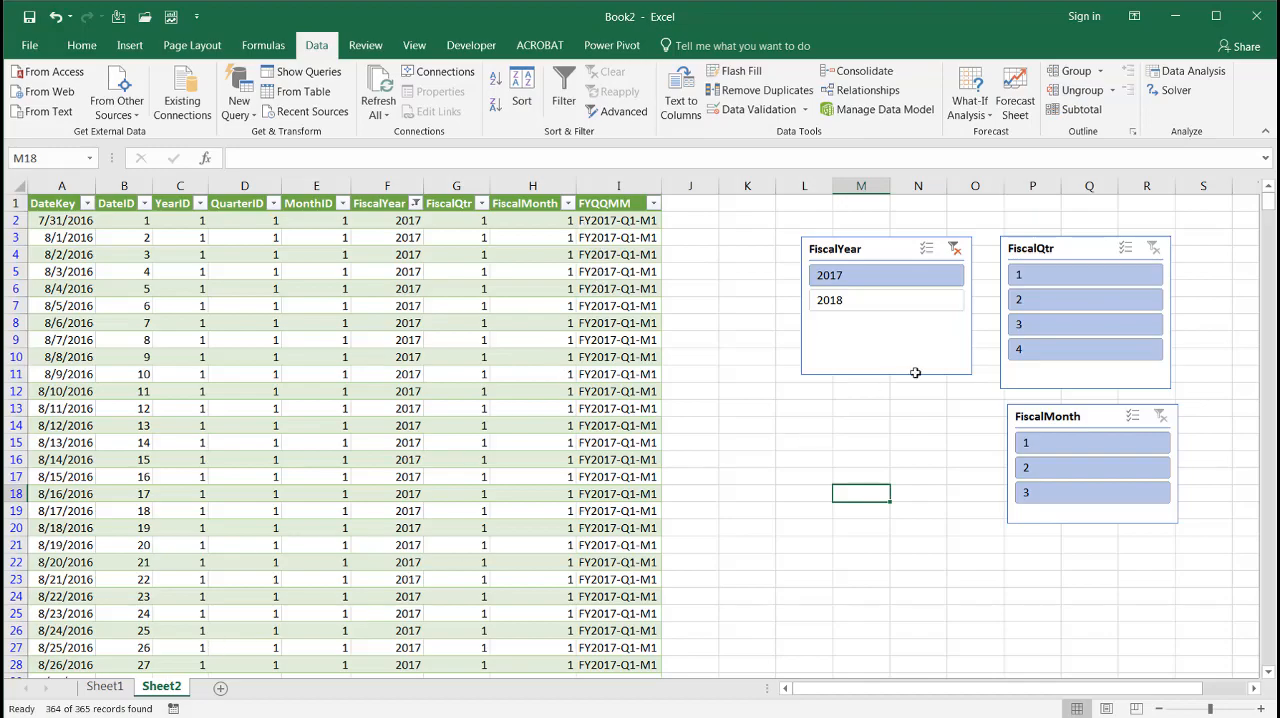
left_click(1032, 284)
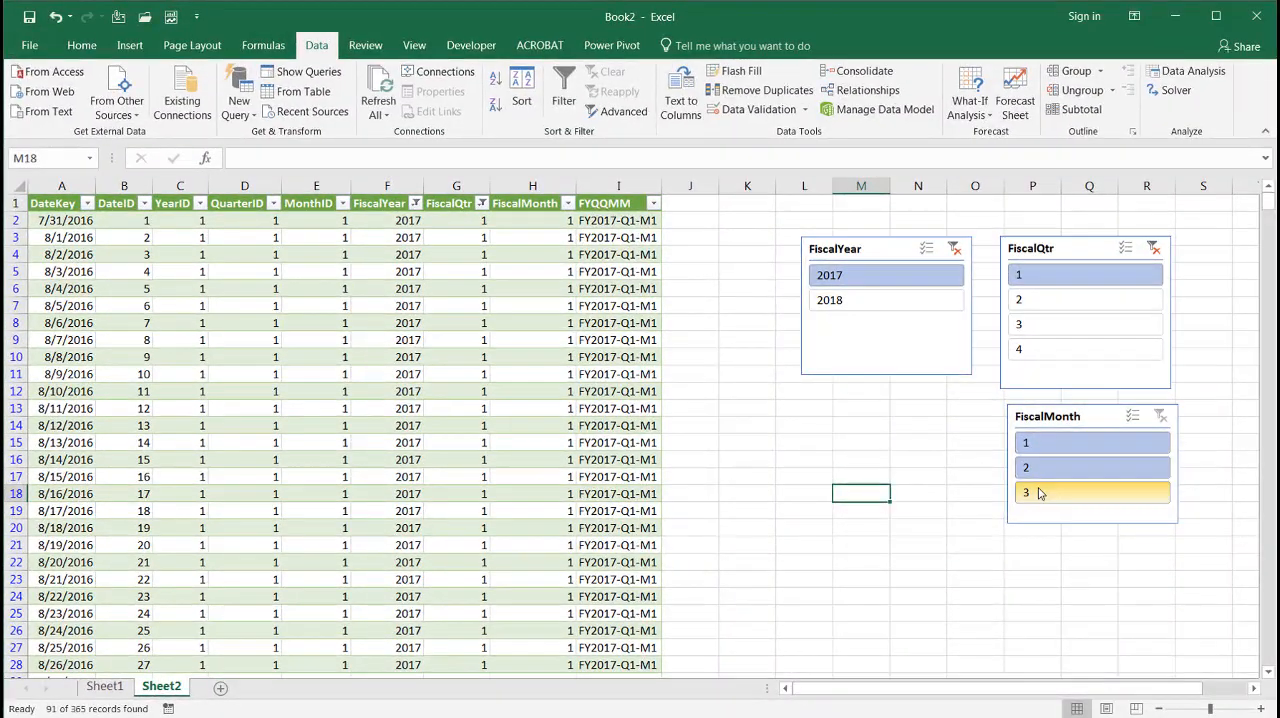
left_click(1038, 492)
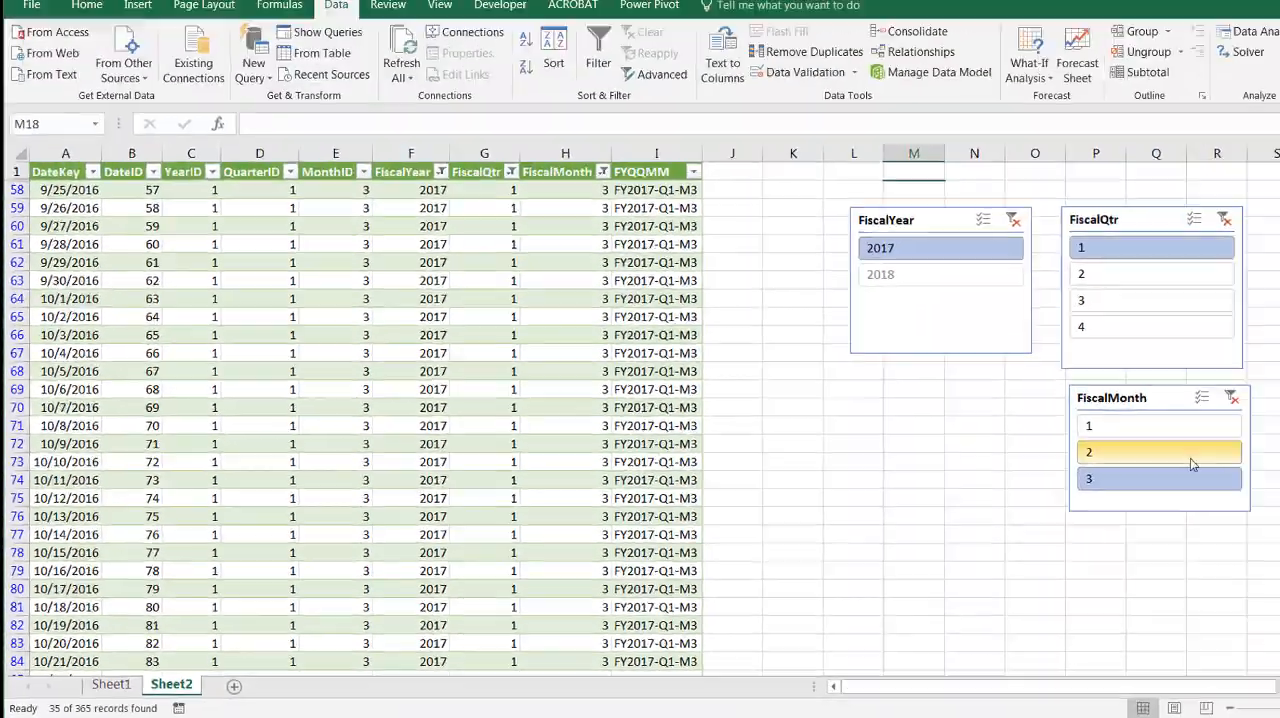
Filter the date table to FiscalMonth 1 with the slicer
left_click(1159, 425)
left_click(962, 431)
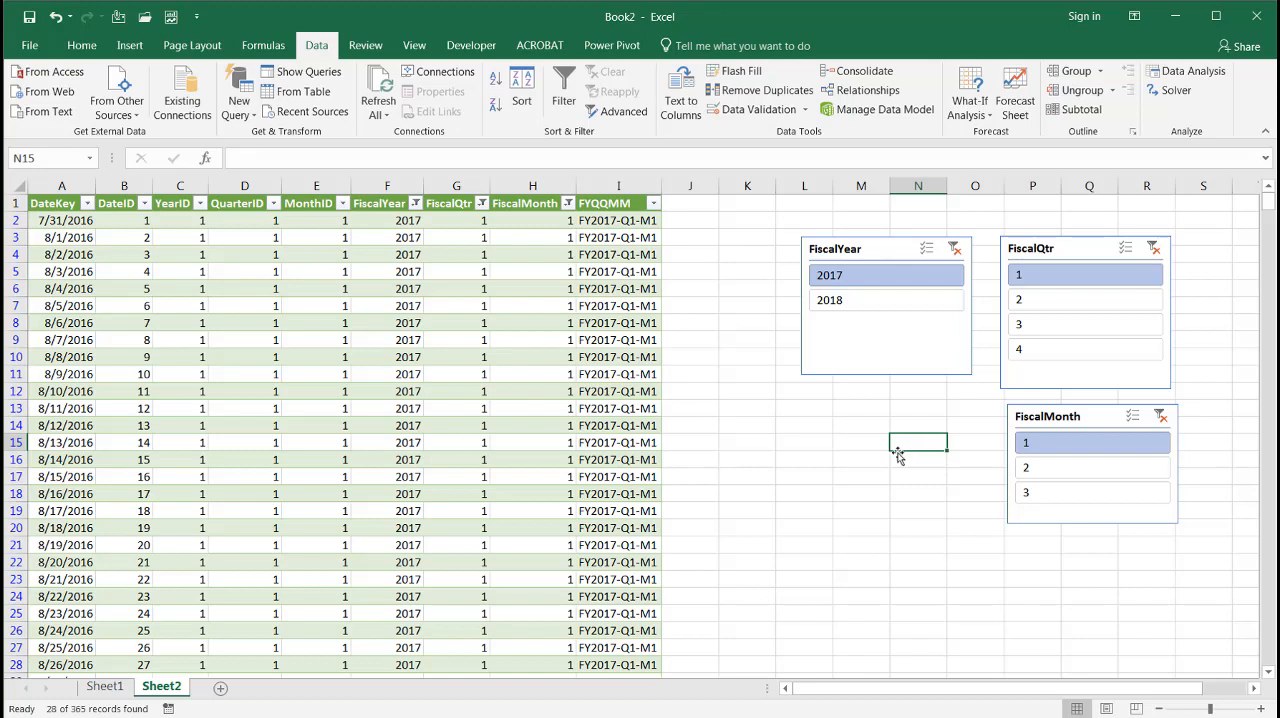
Change the EndDate formula in cell B4 of Sheet1 to =B3+(364*3) so that the calendar spans three fiscal years
left_click(117, 695)
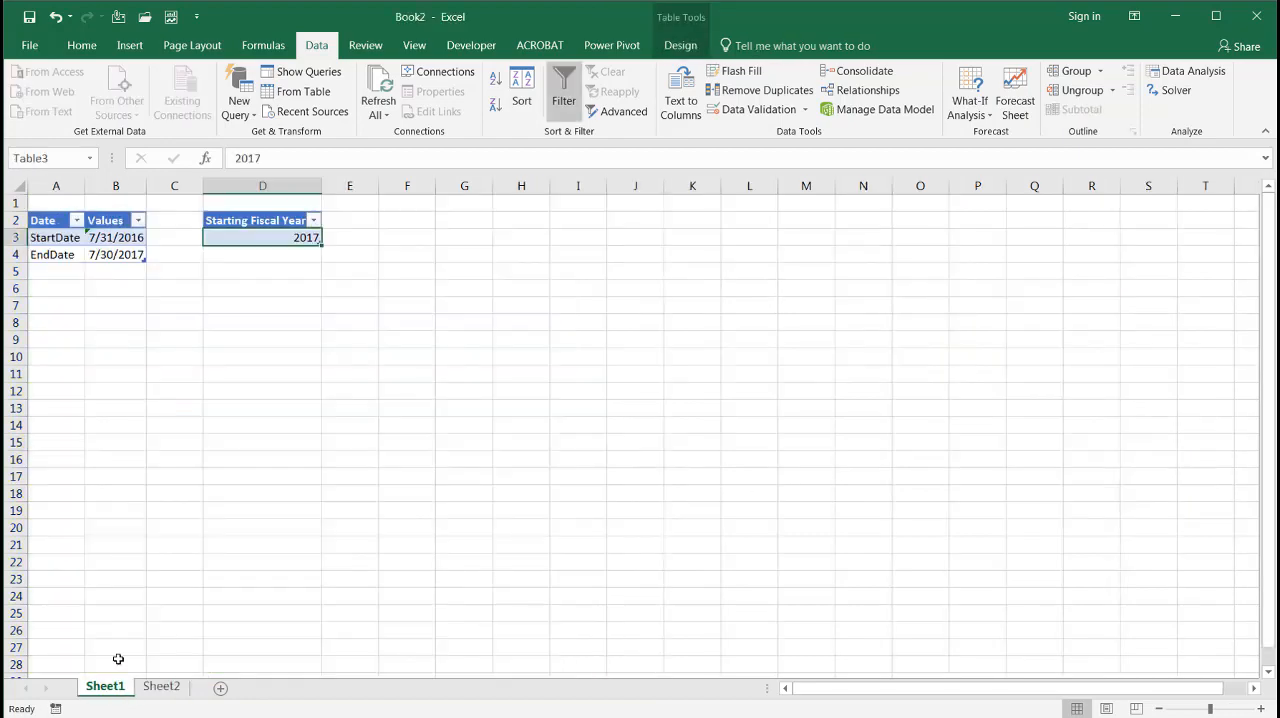
left_click(132, 257)
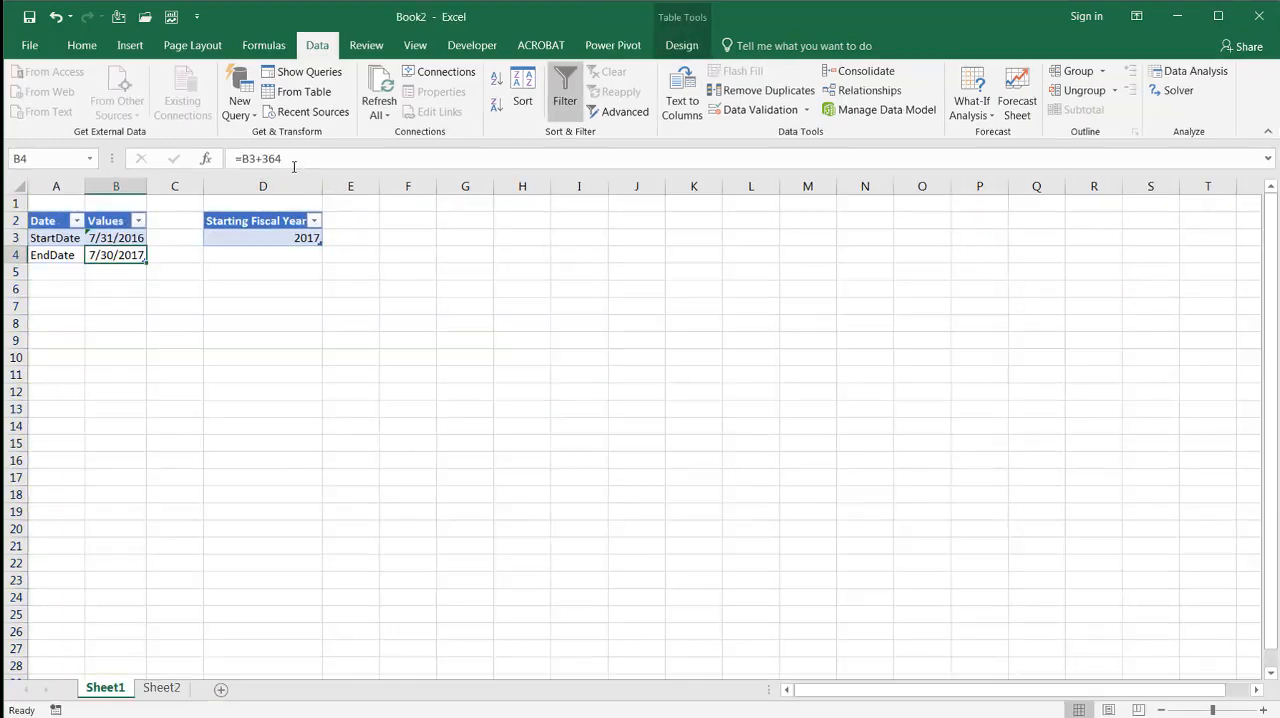
left_click(291, 159)
type("*3")
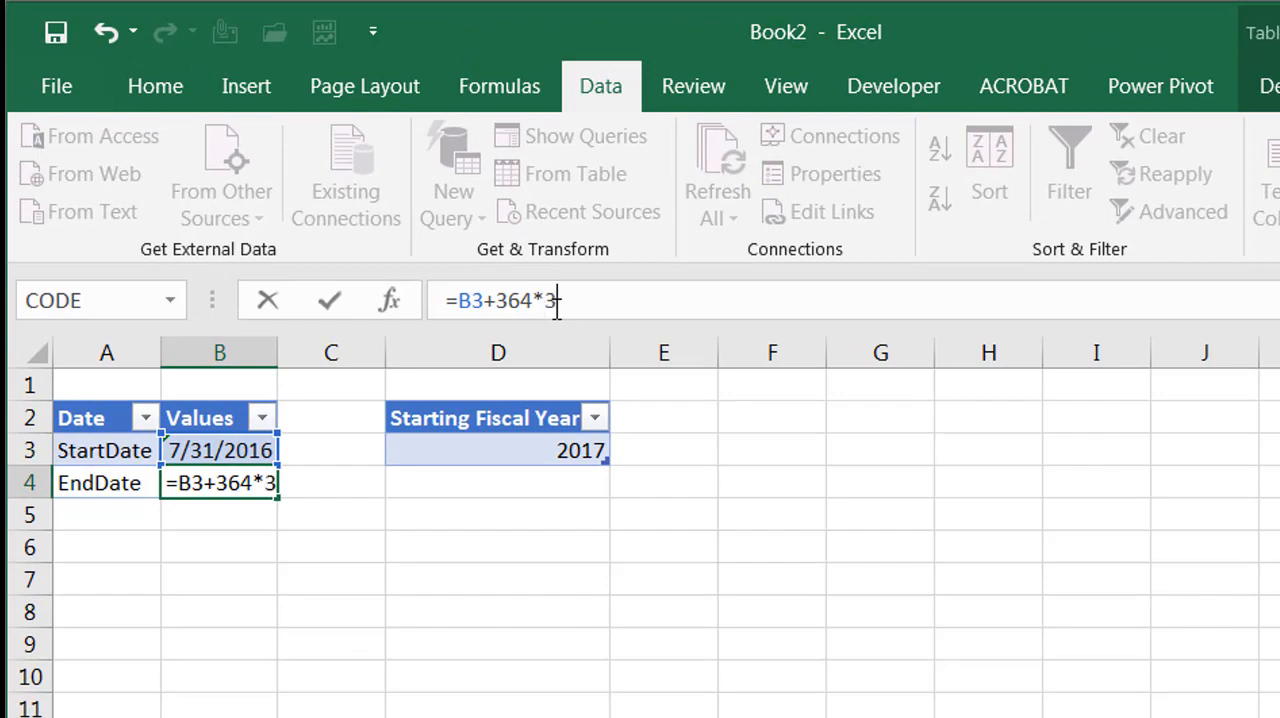
type(")")
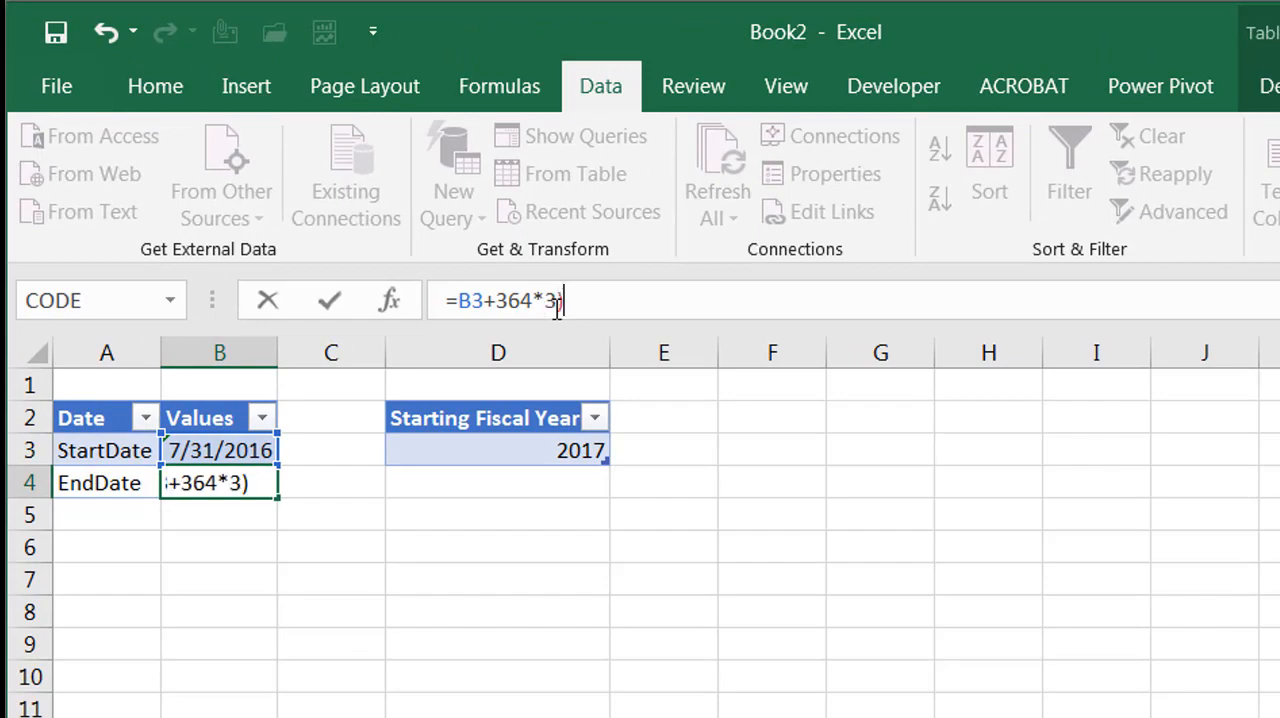
left_click(497, 300)
type("(")
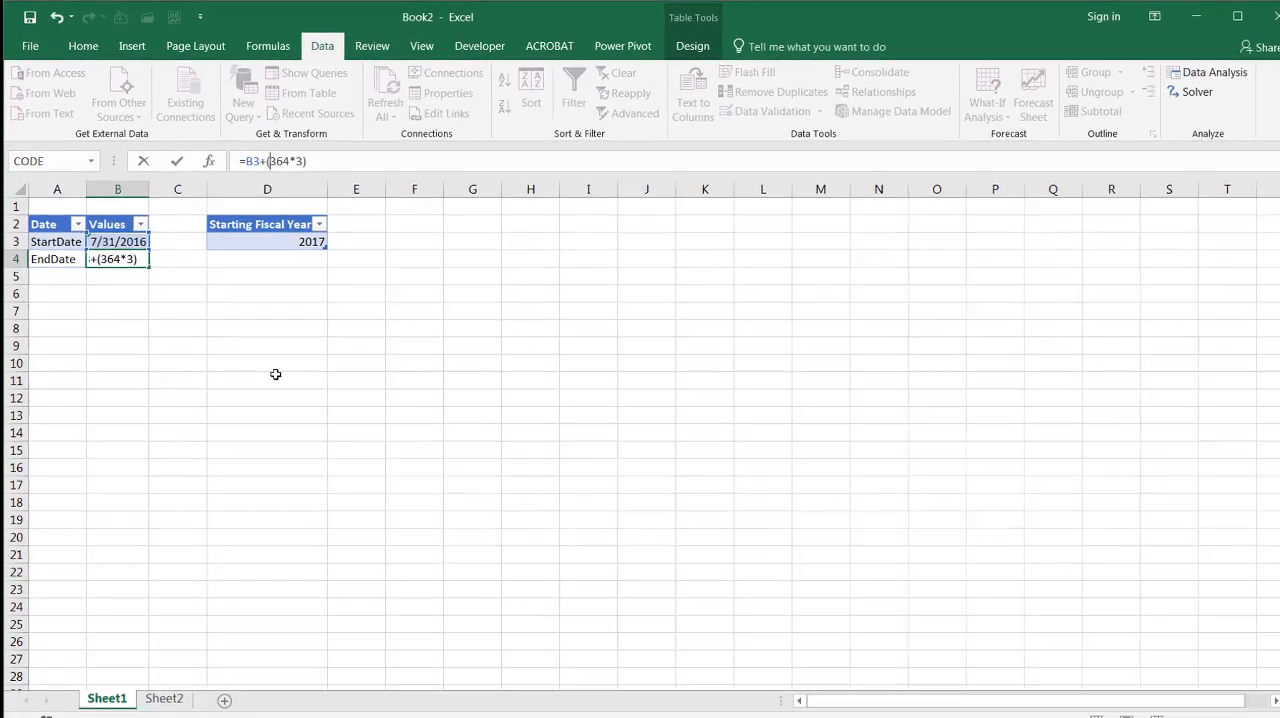
key("Return")
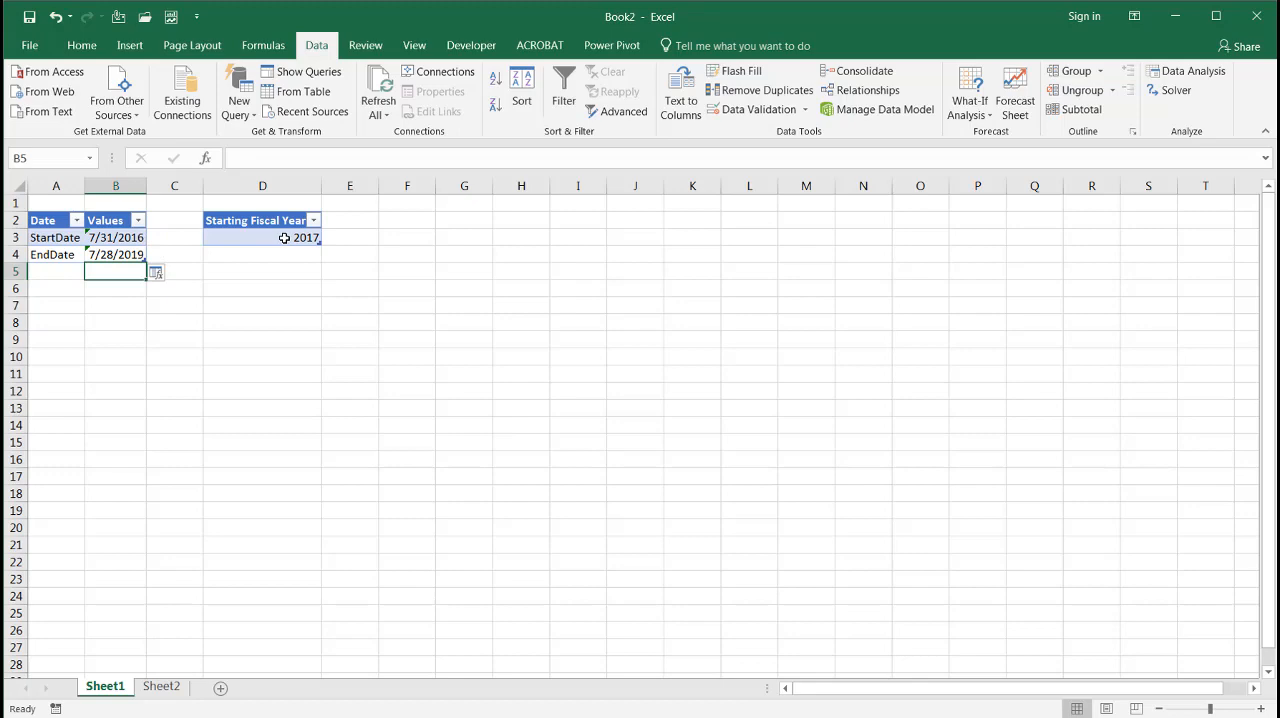
Refresh the date table on Sheet2 with the extended end date
left_click(163, 686)
left_click(222, 432)
left_click(380, 84)
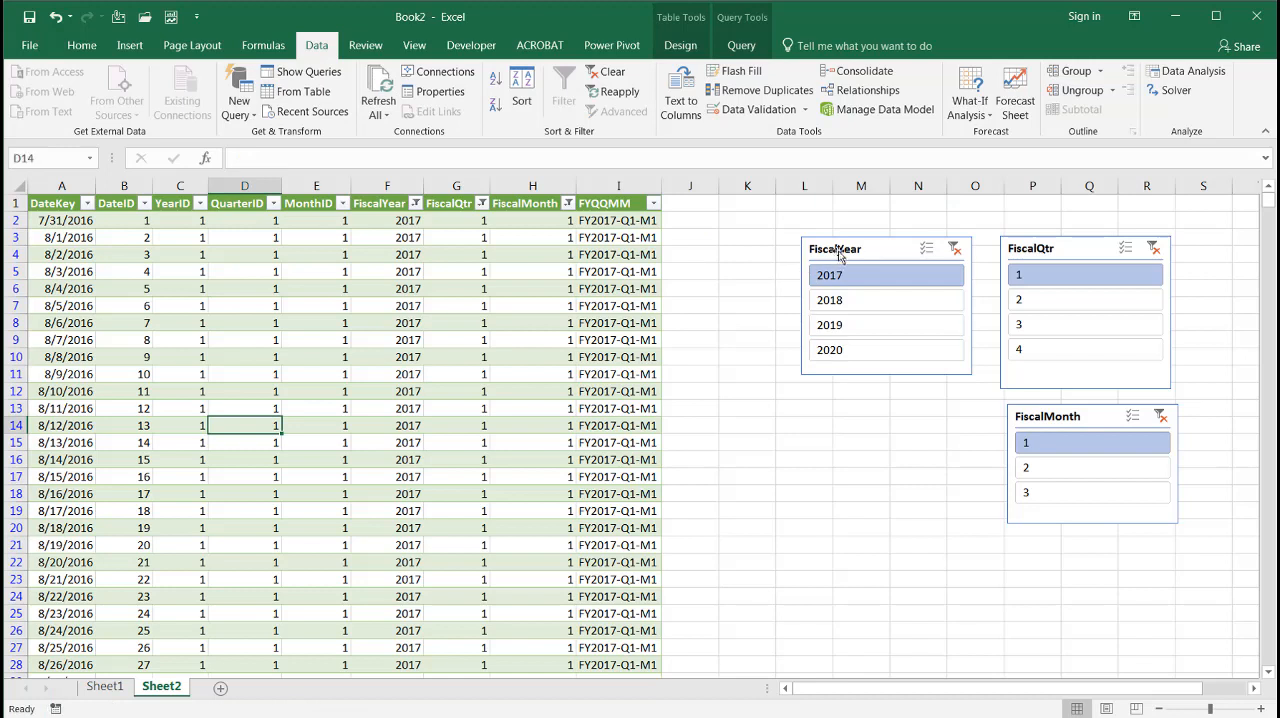
Filter the date table to FiscalYear 2018, view FiscalMonth 2 and 3 in turn, and clear the FiscalMonth filter
left_click(857, 306)
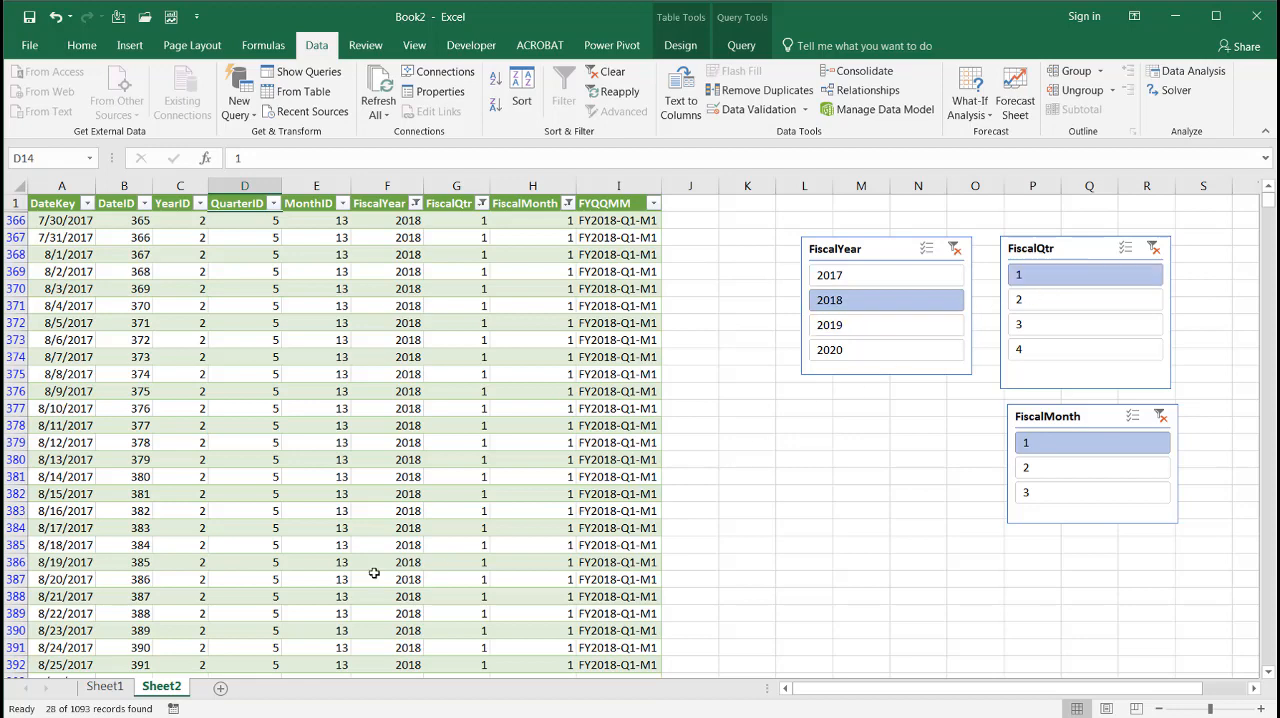
left_click(1057, 470)
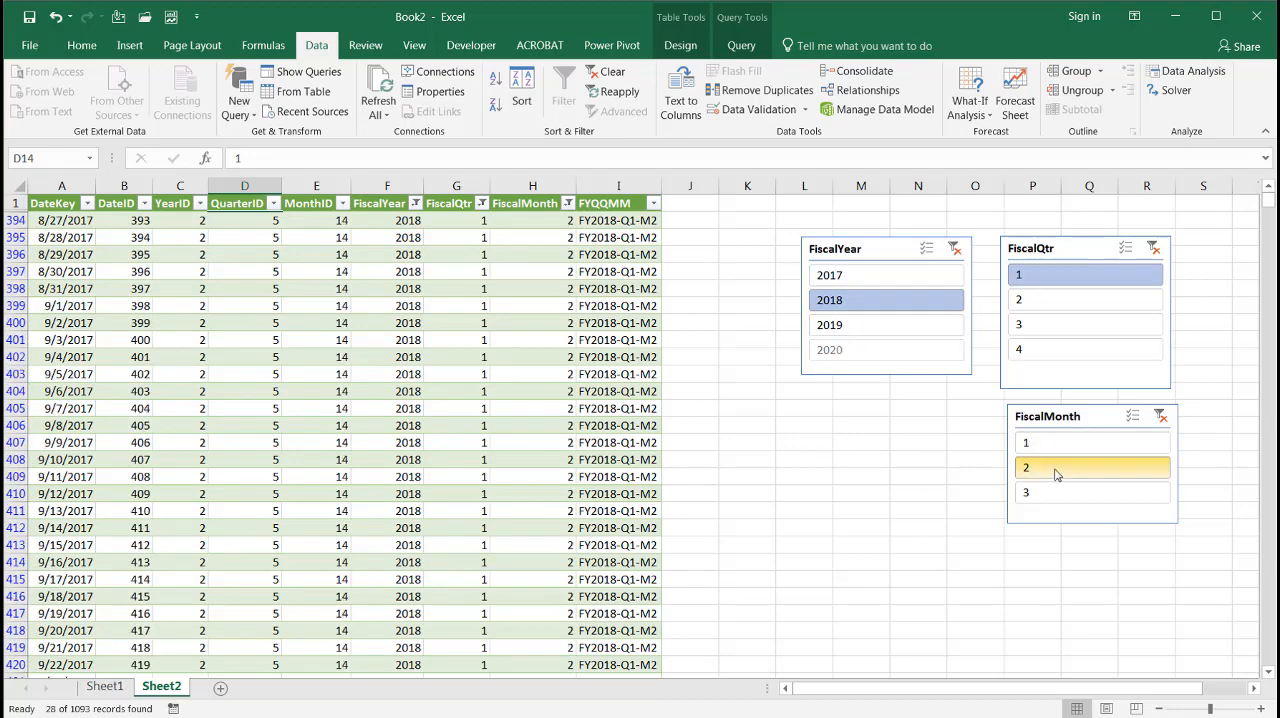
left_click(1057, 495)
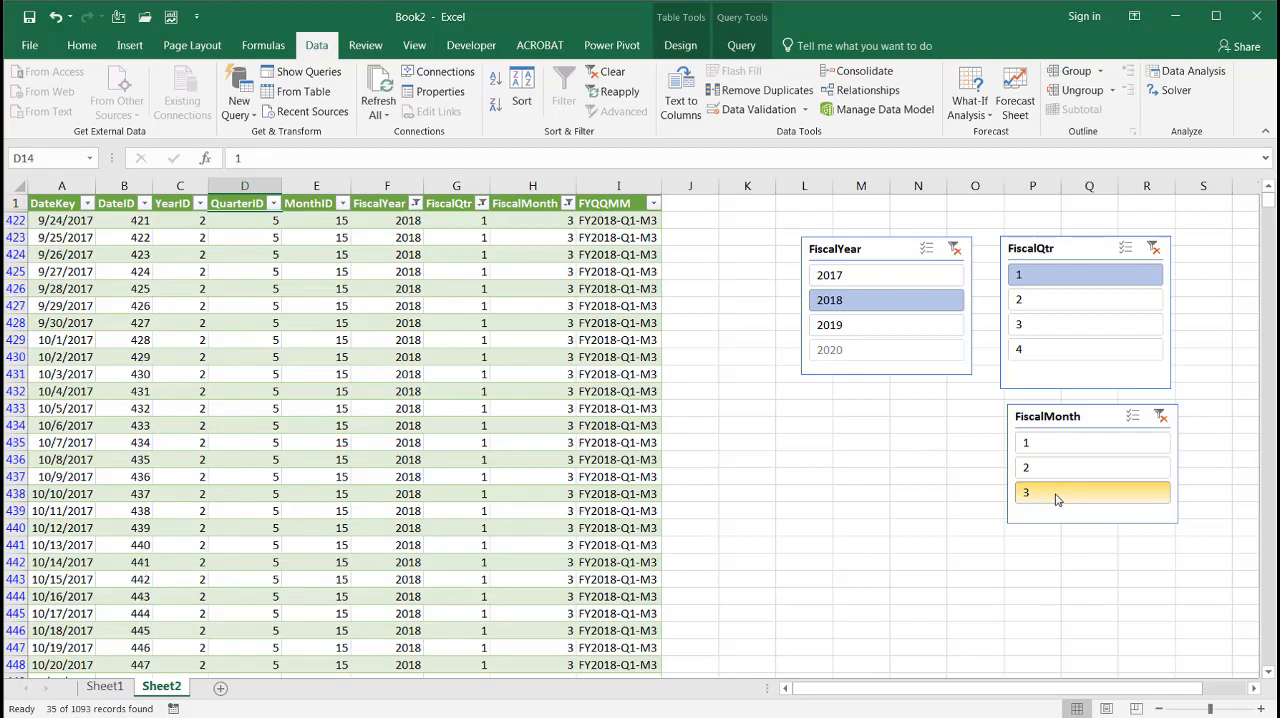
left_click(1159, 417)
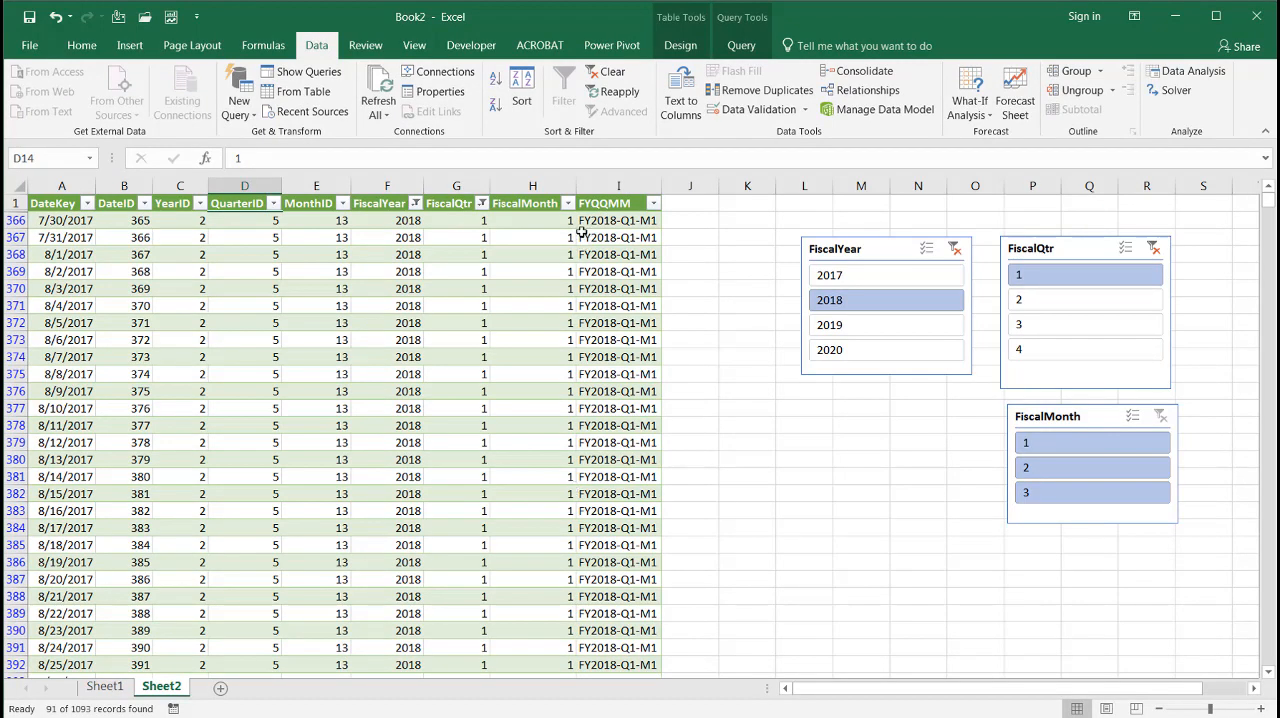
Compare the FYQQMM labels with the FiscalYear, FiscalQtr and FiscalMonth values in rows 366 to 372
left_click(603, 222)
mouse_move(603, 222)
left_mouse_down()
mouse_move(408, 220)
mouse_move(405, 322)
left_mouse_up()
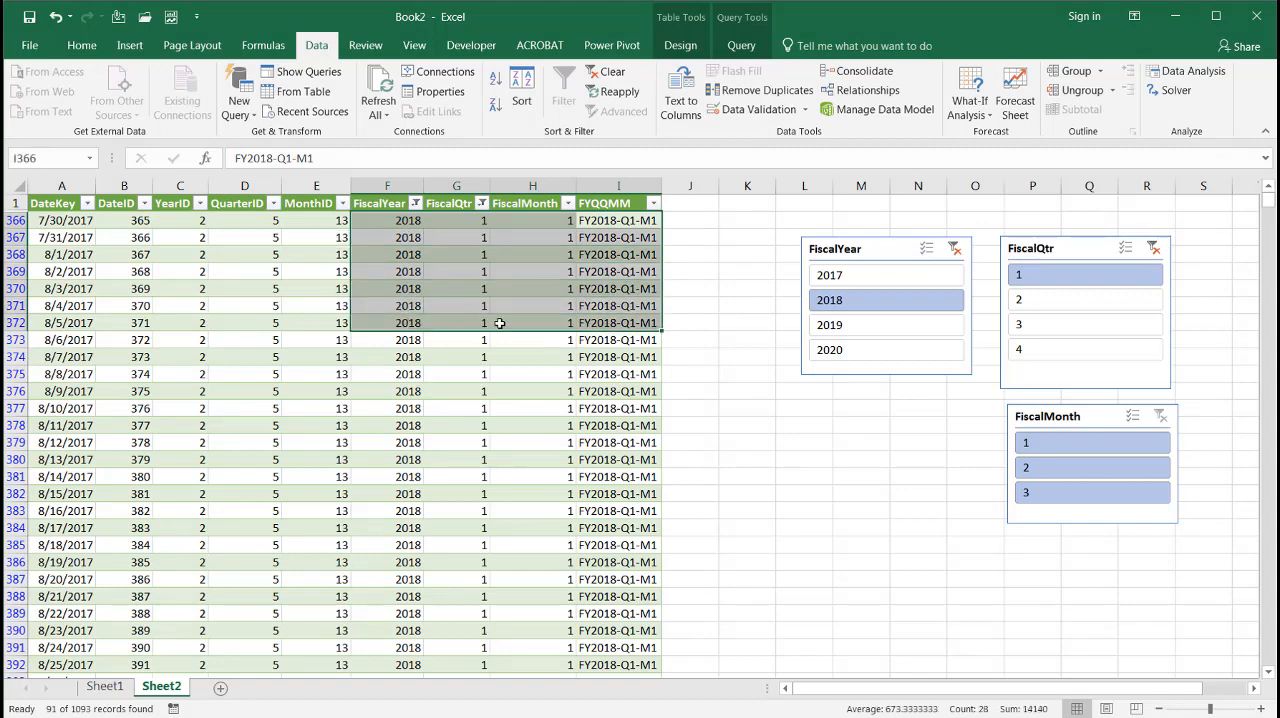
left_click(692, 363)
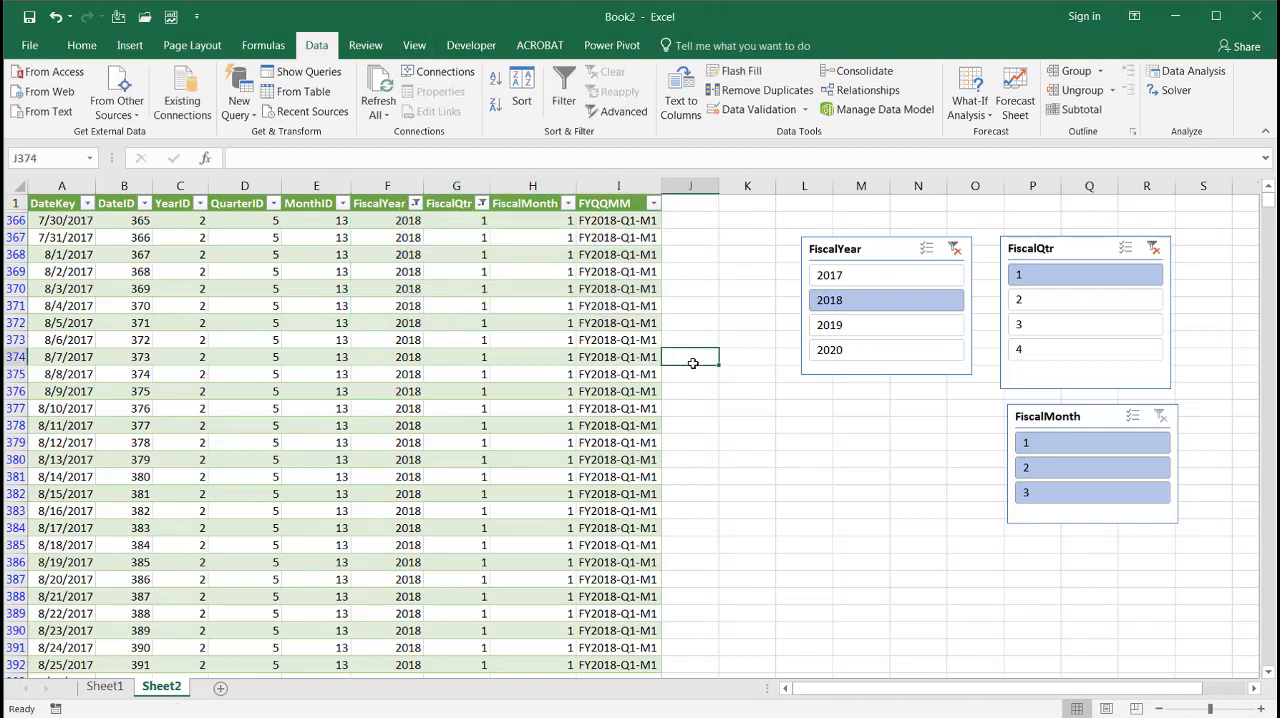